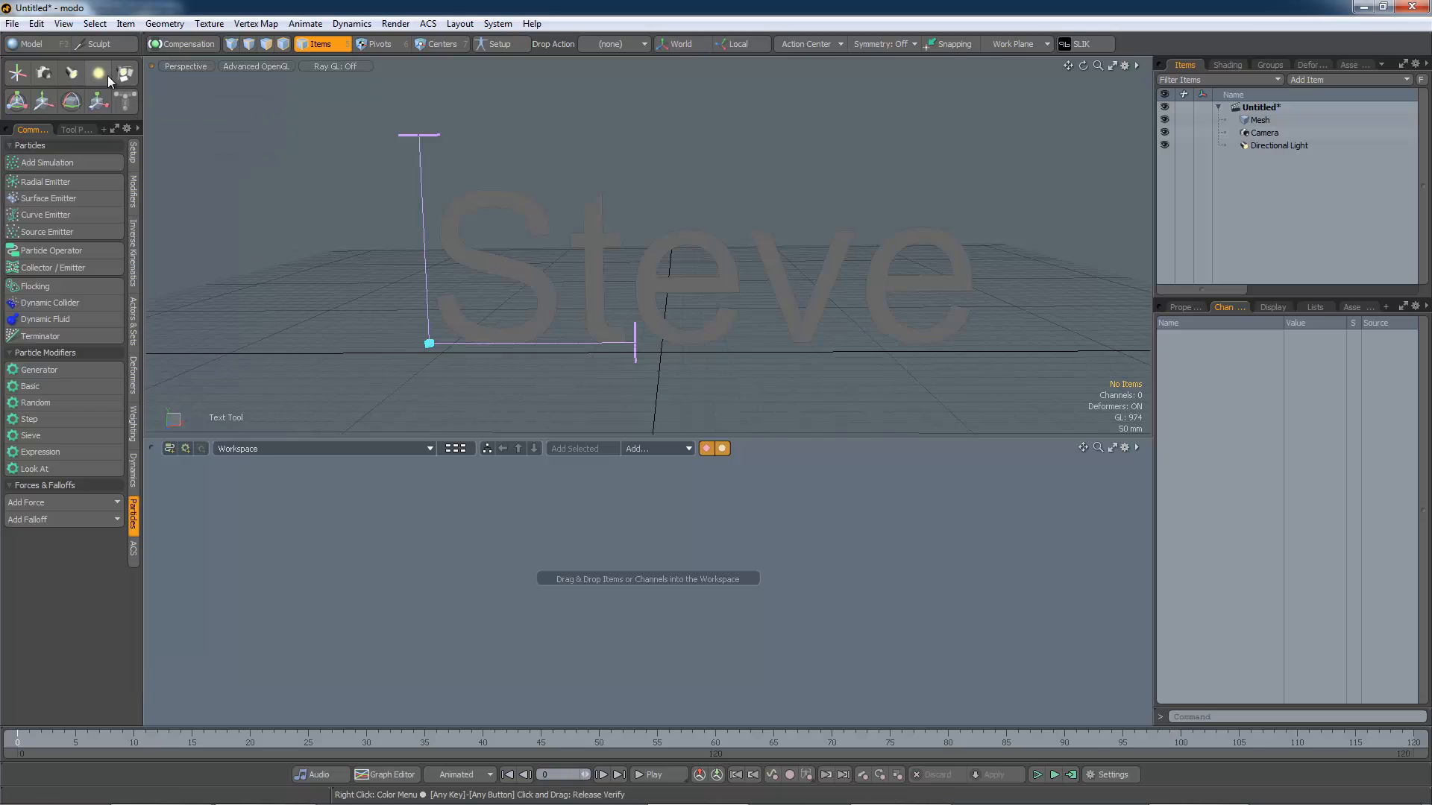
Step: Paint particles over each letter of the Steve text with the Particle Paint tool
left_click(104, 45)
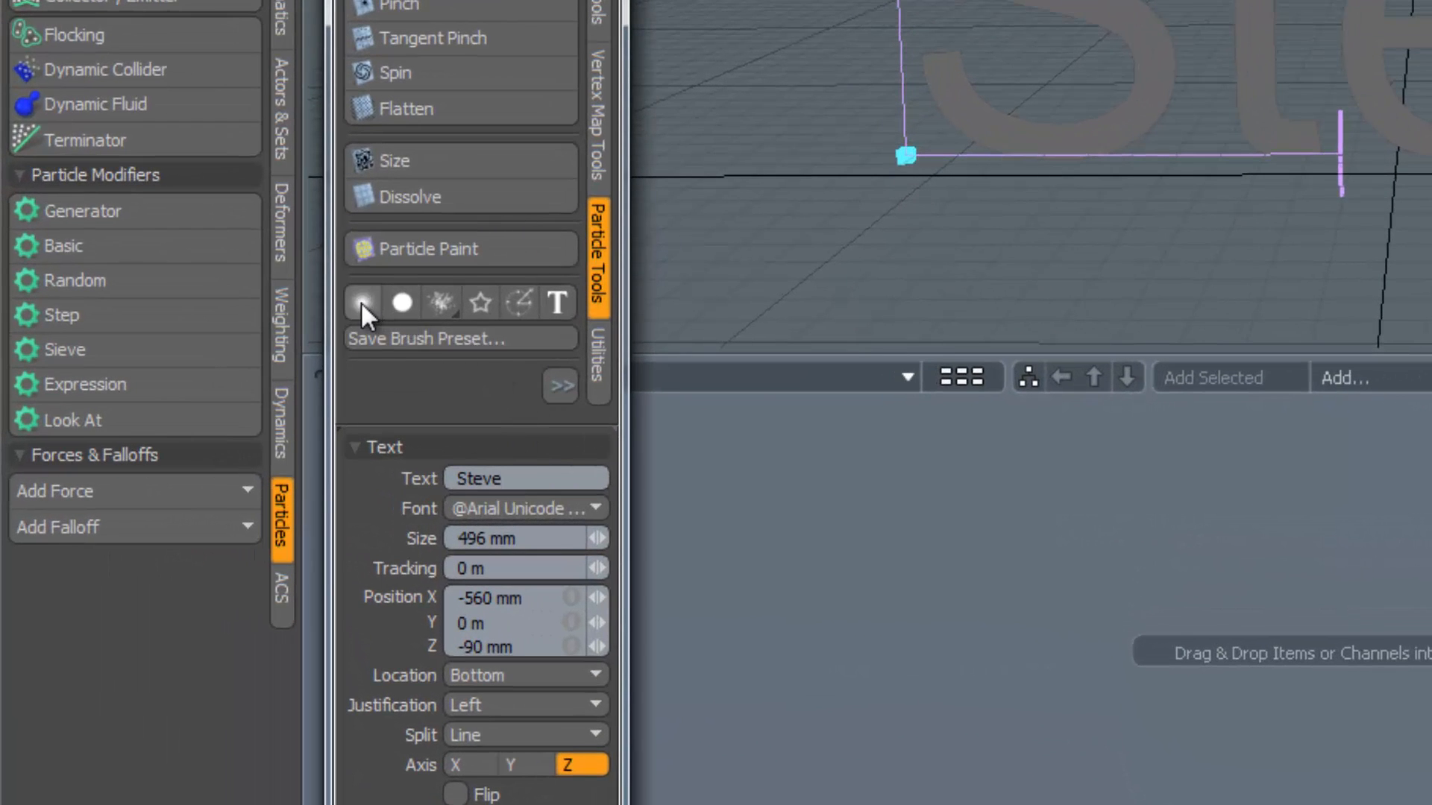
left_click(429, 250)
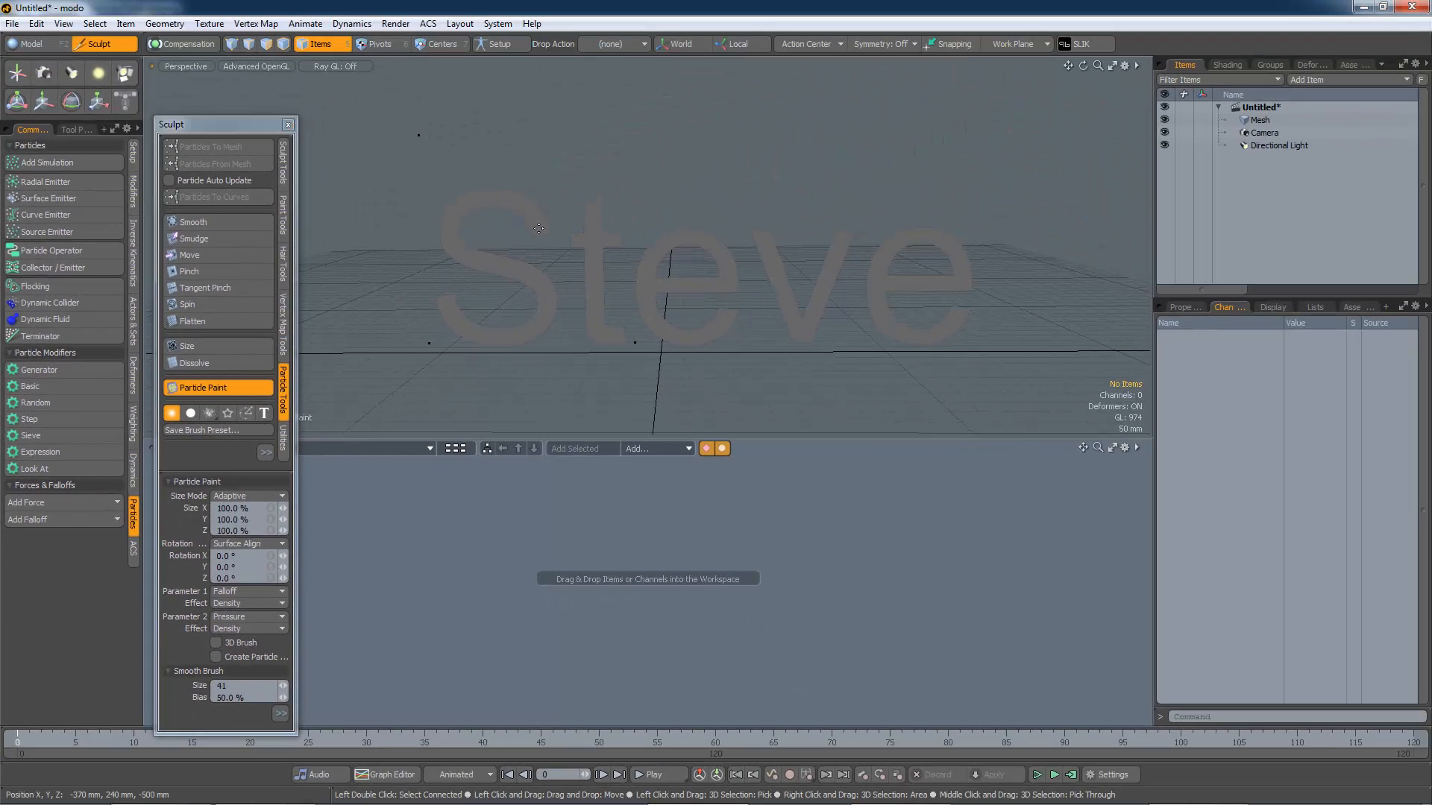
mouse_move(539, 226)
left_mouse_down()
mouse_move(477, 193)
mouse_move(447, 213)
mouse_move(464, 252)
mouse_move(537, 283)
mouse_move(546, 328)
mouse_move(514, 345)
mouse_move(474, 335)
mouse_move(441, 300)
left_mouse_up()
left_click_drag(593, 205, 610, 338)
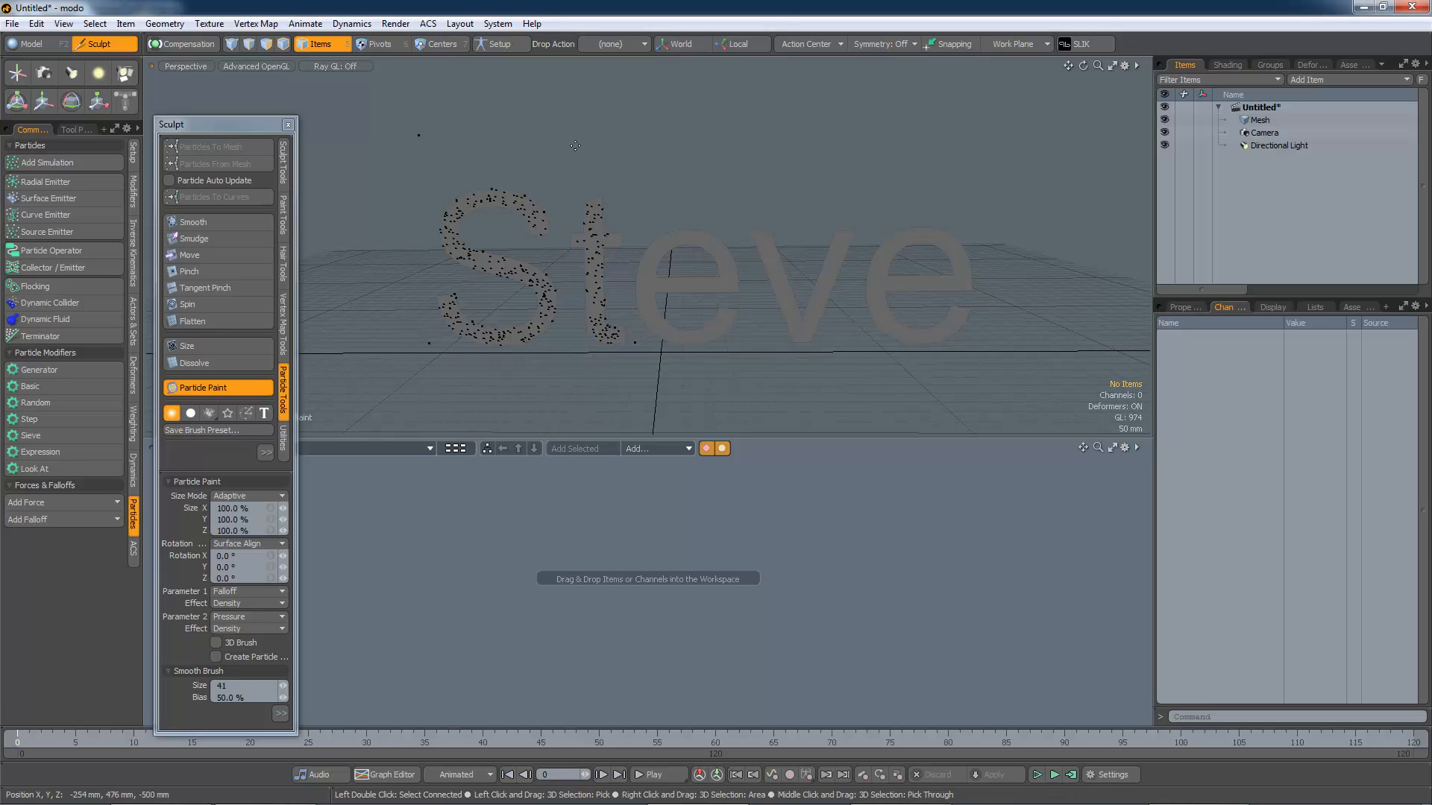
left_click_drag(581, 239, 610, 239)
mouse_move(690, 243)
left_mouse_down()
mouse_move(651, 258)
mouse_move(725, 280)
mouse_move(705, 243)
left_mouse_up()
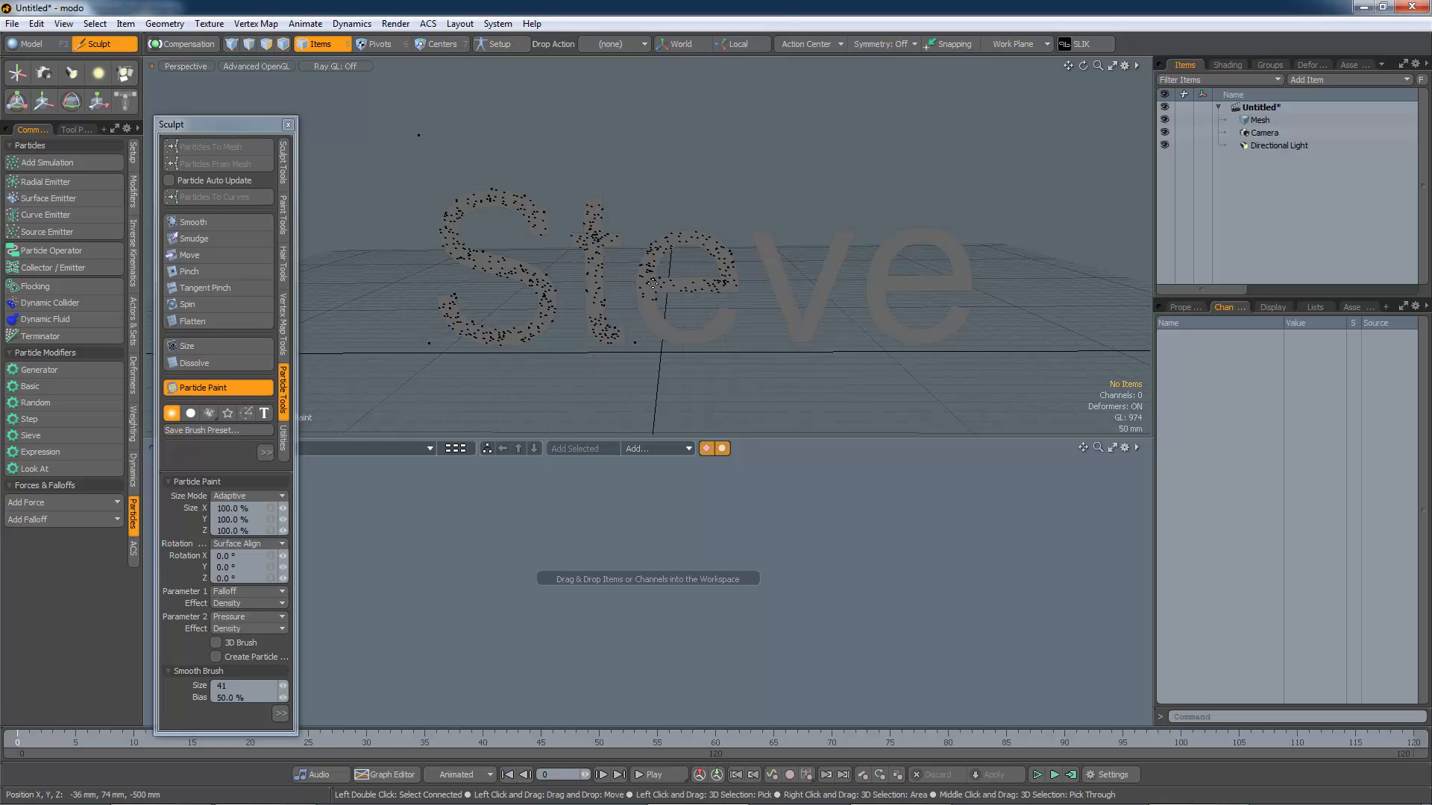
left_click_drag(651, 287, 734, 314)
mouse_move(755, 238)
left_mouse_down()
mouse_move(793, 306)
mouse_move(854, 232)
left_mouse_up()
mouse_move(890, 283)
left_mouse_down()
mouse_move(966, 270)
mouse_move(876, 298)
mouse_move(960, 328)
left_mouse_up()
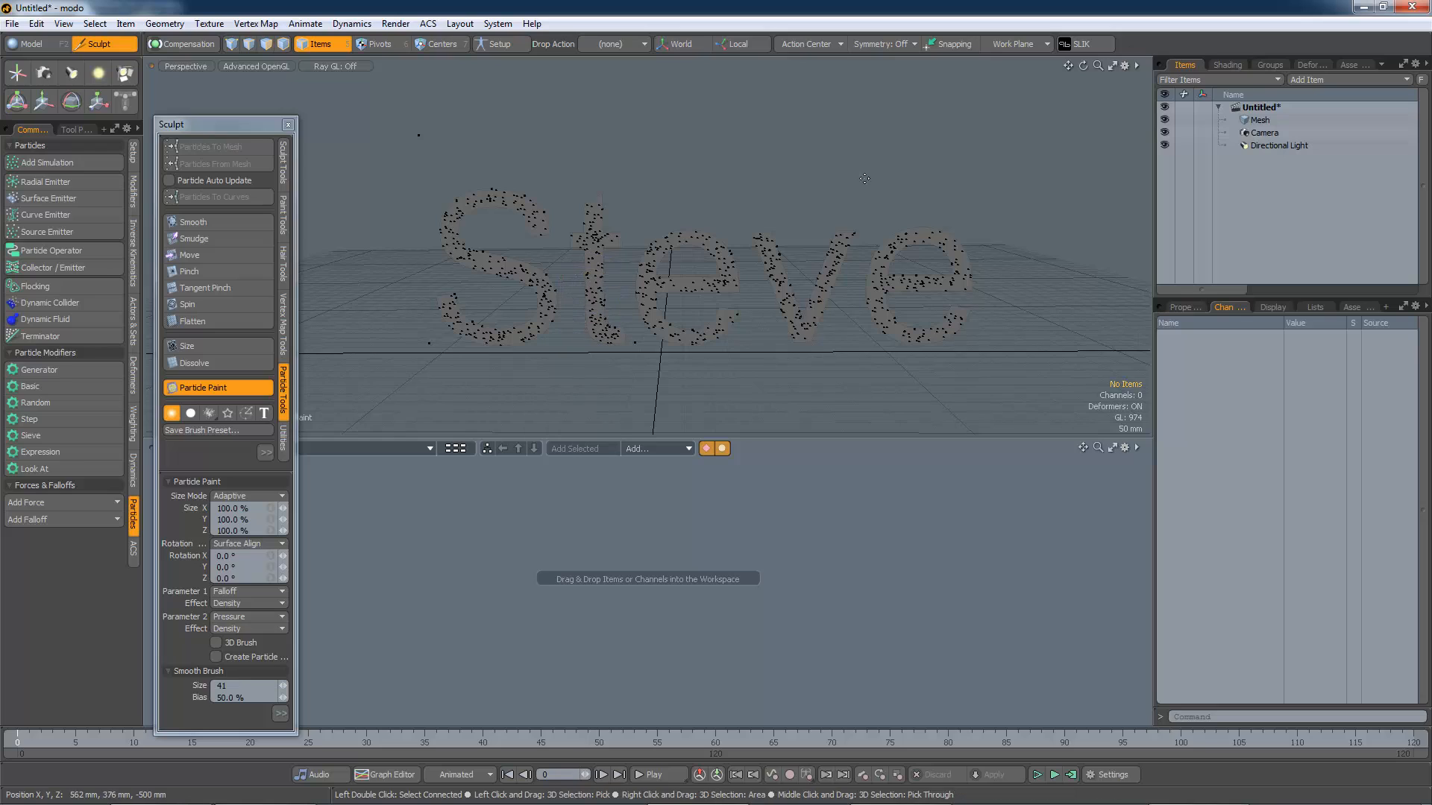
Step: Rename the Mesh item as Steve
right_click(1259, 120)
left_click(1251, 118)
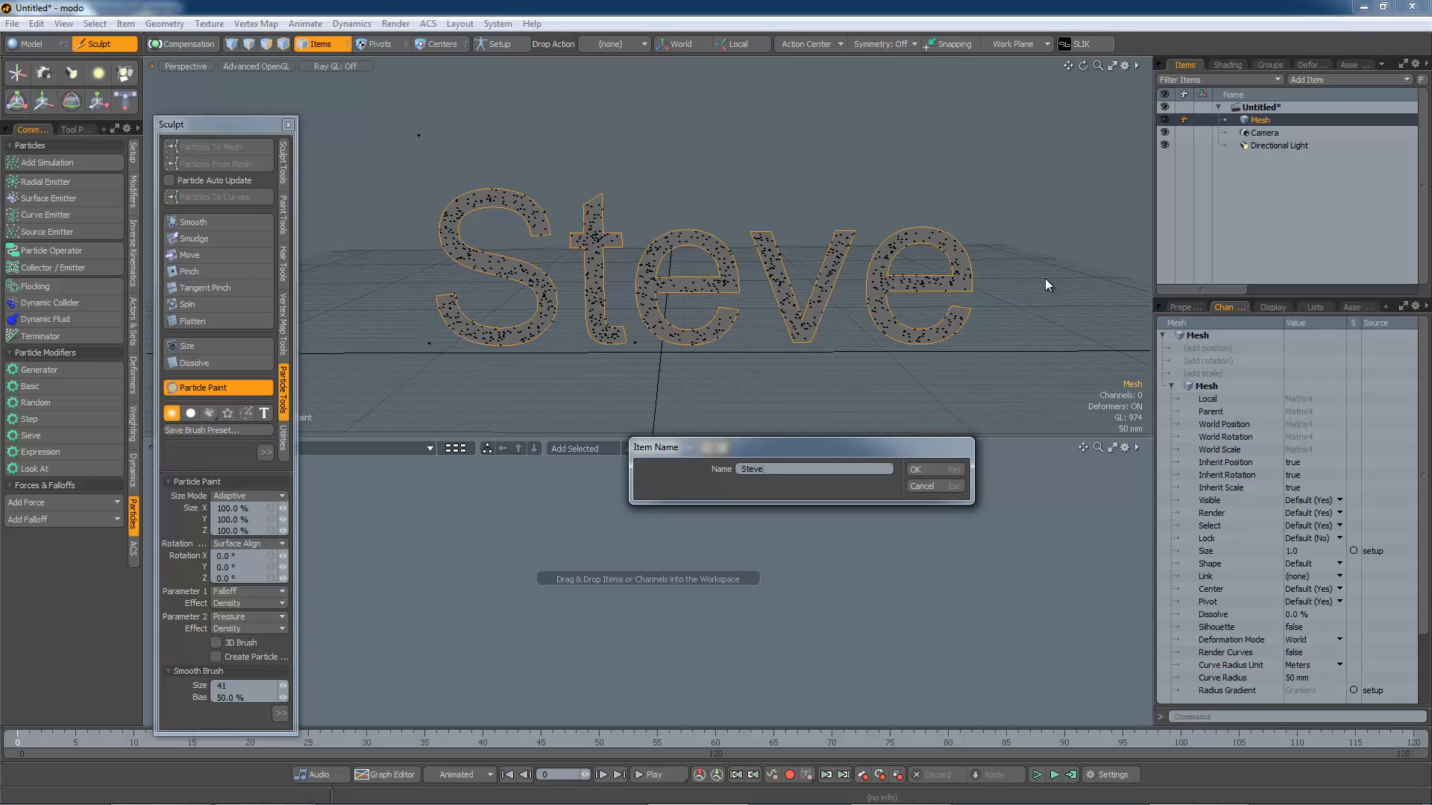
key("Return")
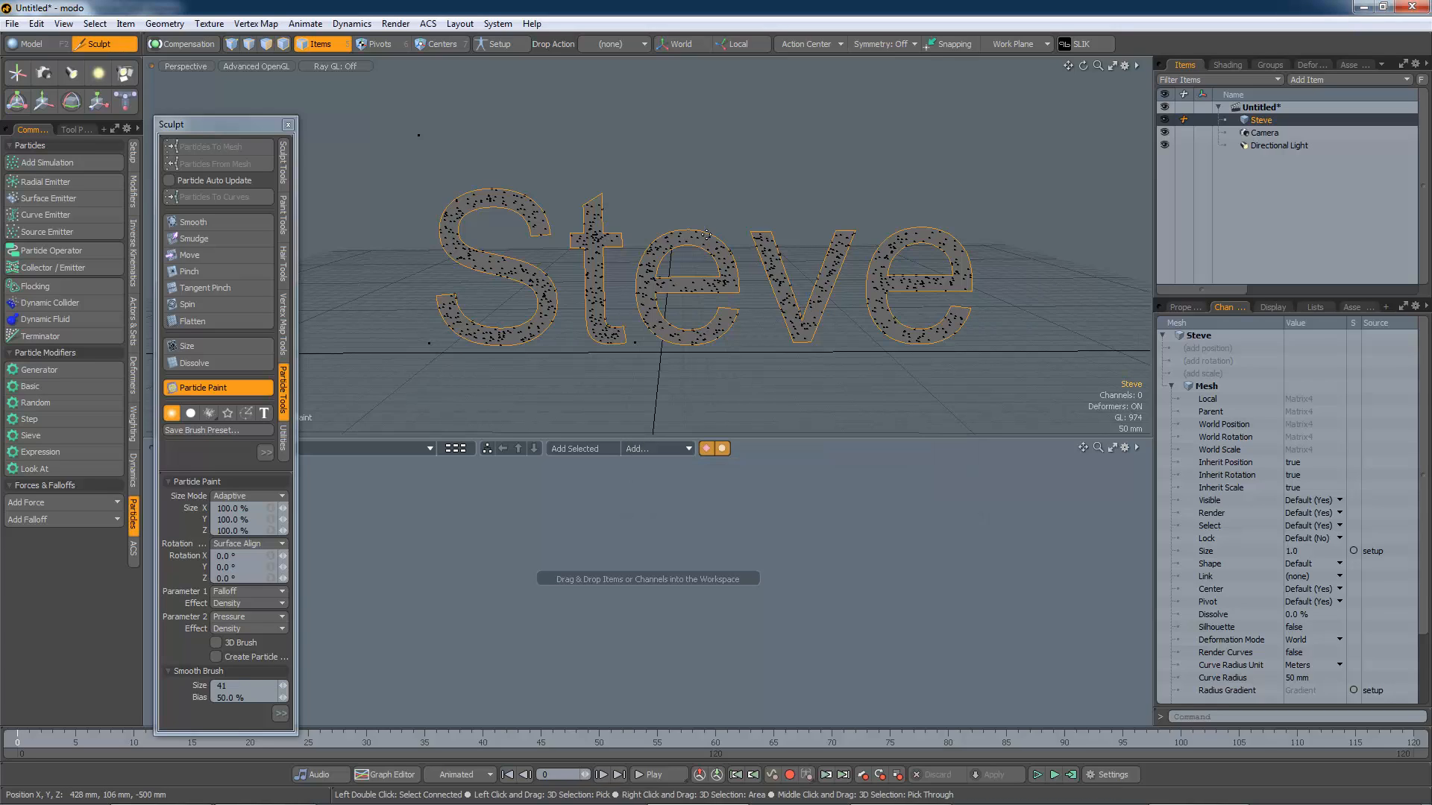
Step: Select the text polygon in polygon mode and delete it, keeping the painted particles
left_click(265, 44)
left_click(607, 285)
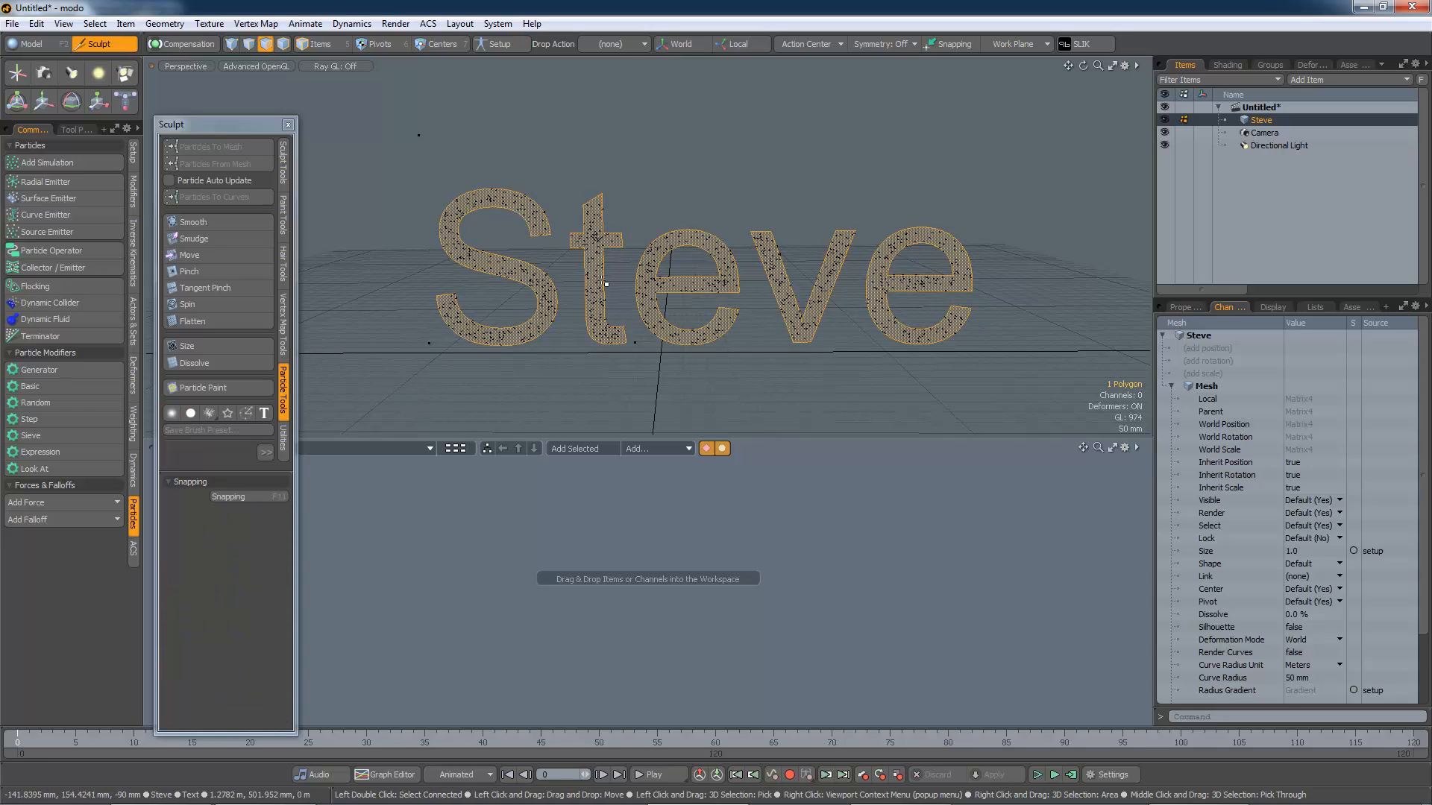
key("Delete")
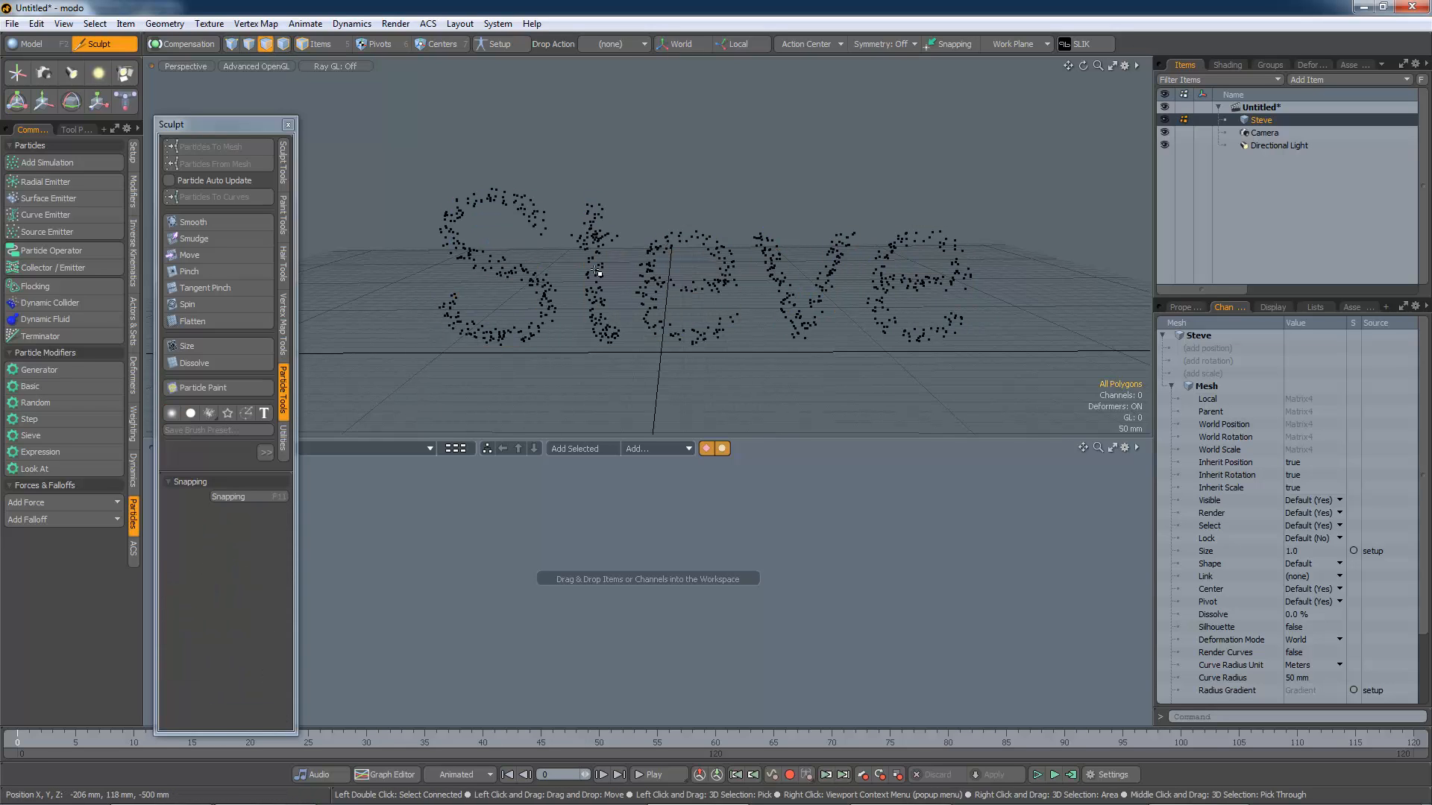
Step: Add a Radial Emitter to the scene and fit the view to it
left_click_drag(837, 345, 672, 289, "alt")
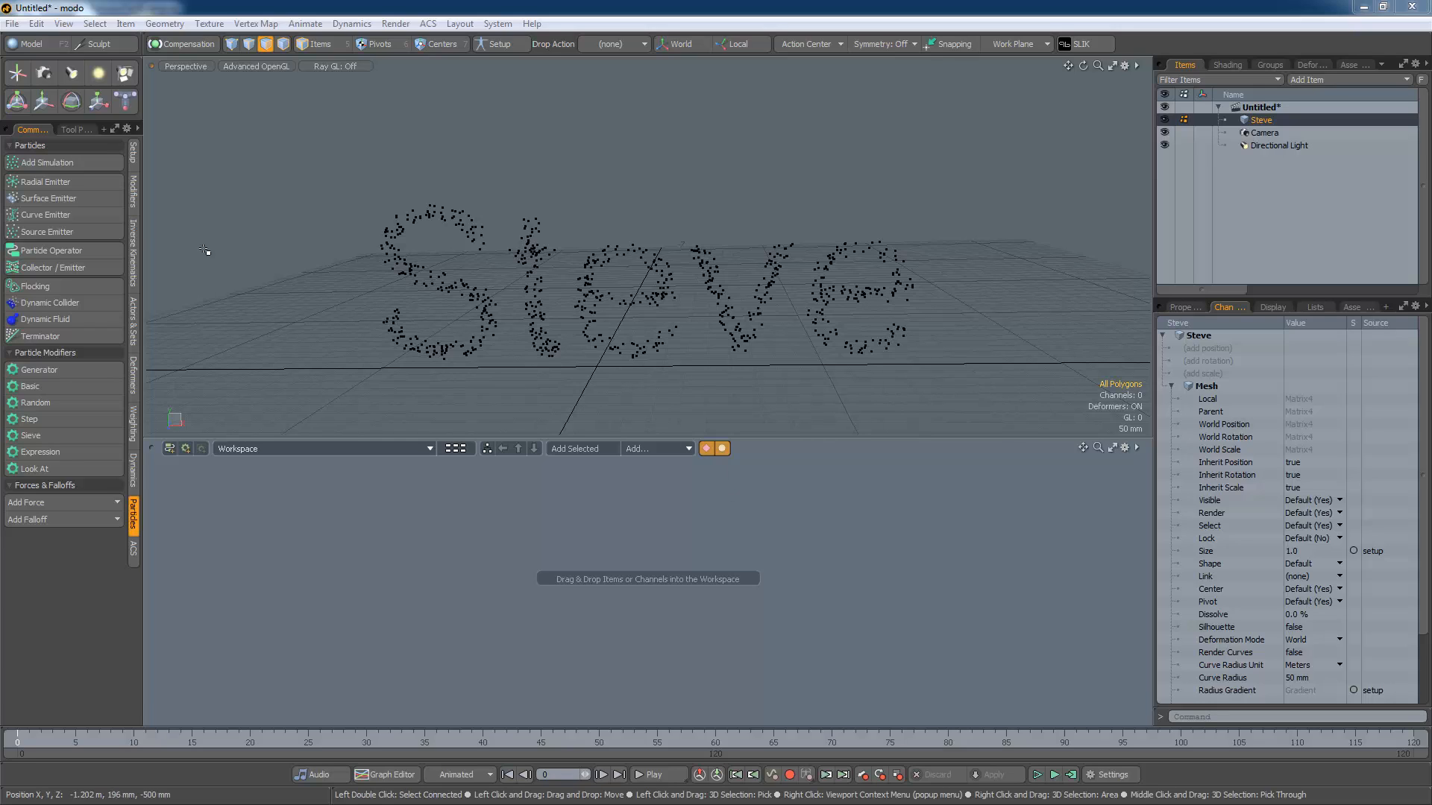
left_click(50, 181)
key("a")
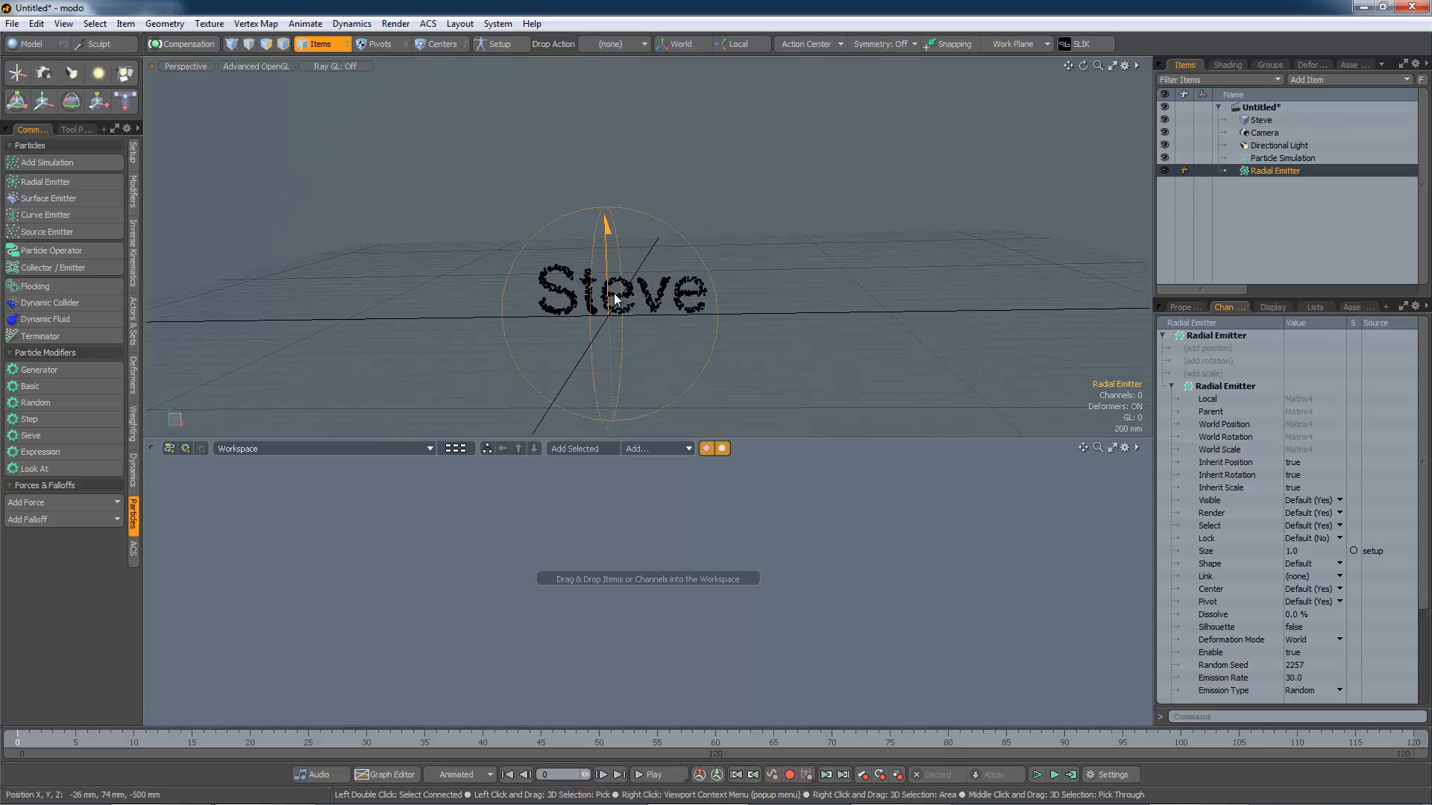
Step: Set the radial emitter's cone angle to 11.9°
left_click_drag(615, 298, 776, 335, "alt")
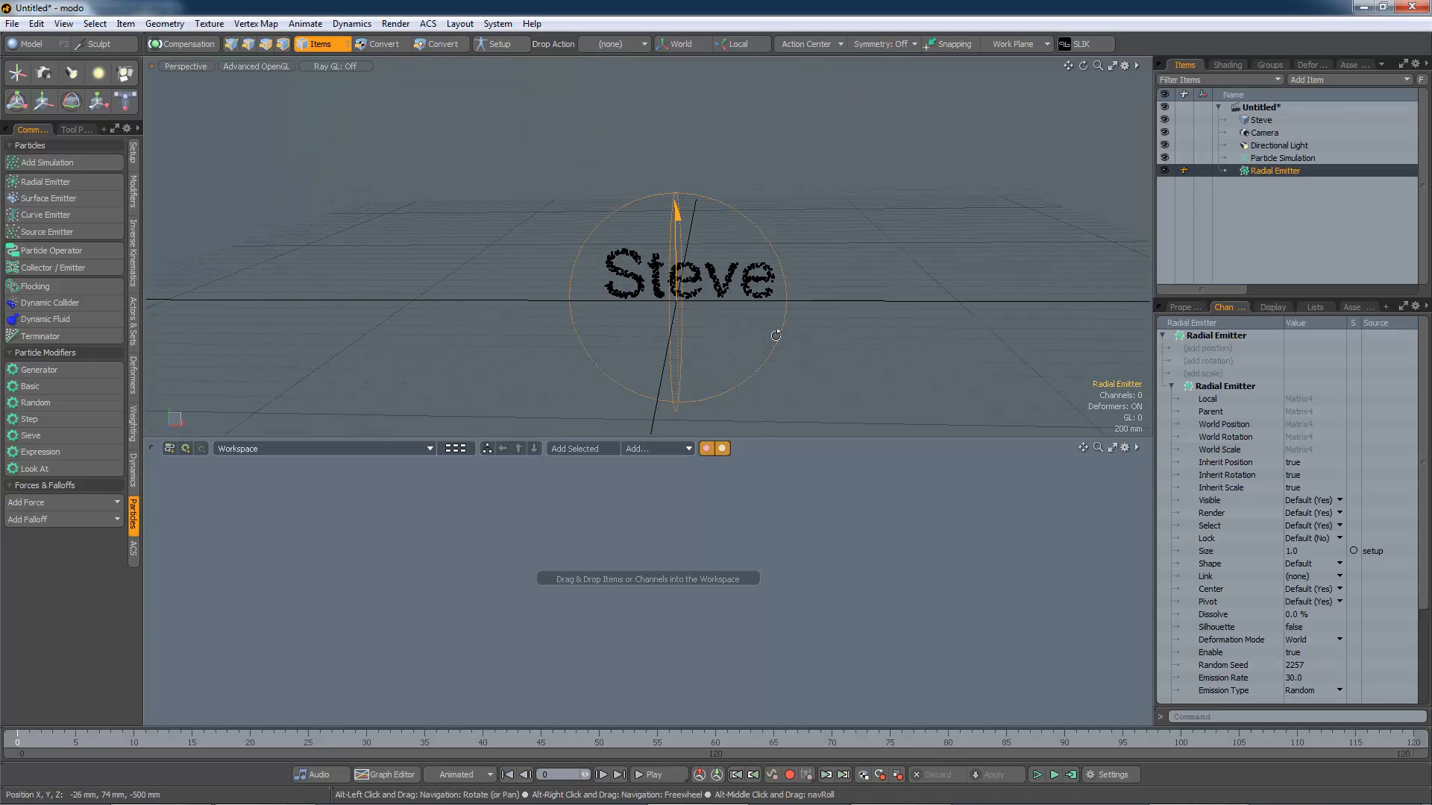
left_click(1184, 307)
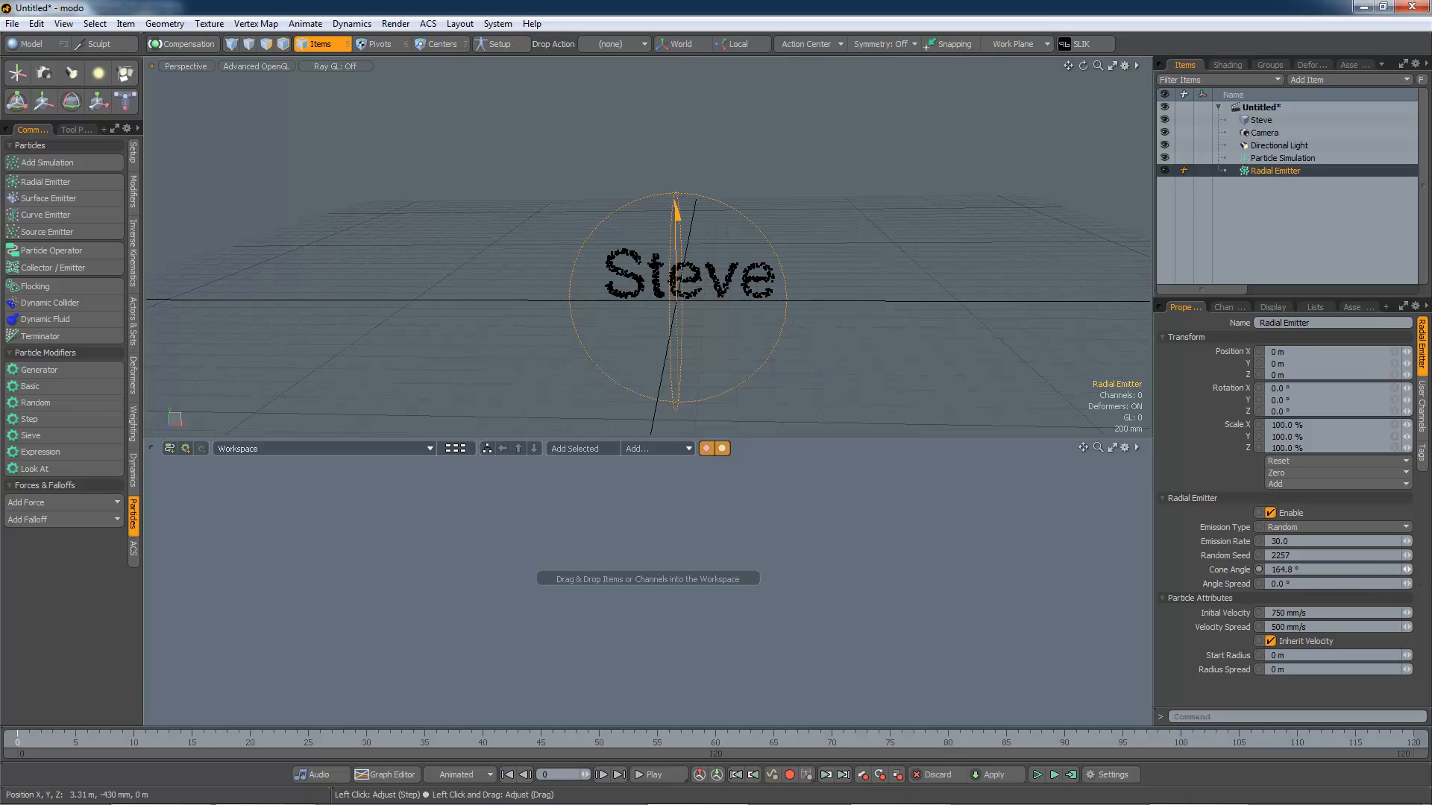
left_click_drag(1406, 570, 1315, 570)
Step: Rotate the emitter -180° around Z so it points downward
key("e")
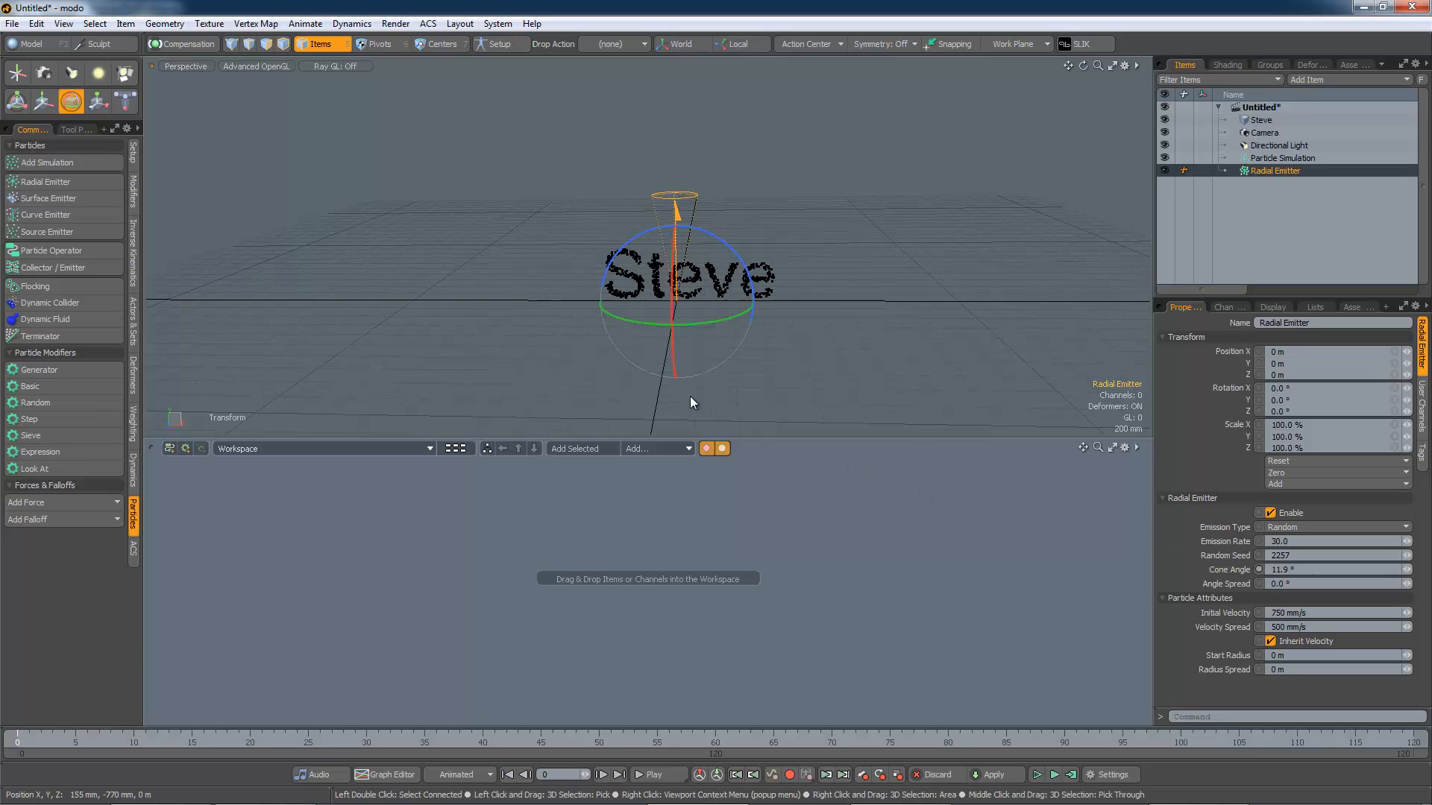
left_click_drag(749, 283, 623, 359)
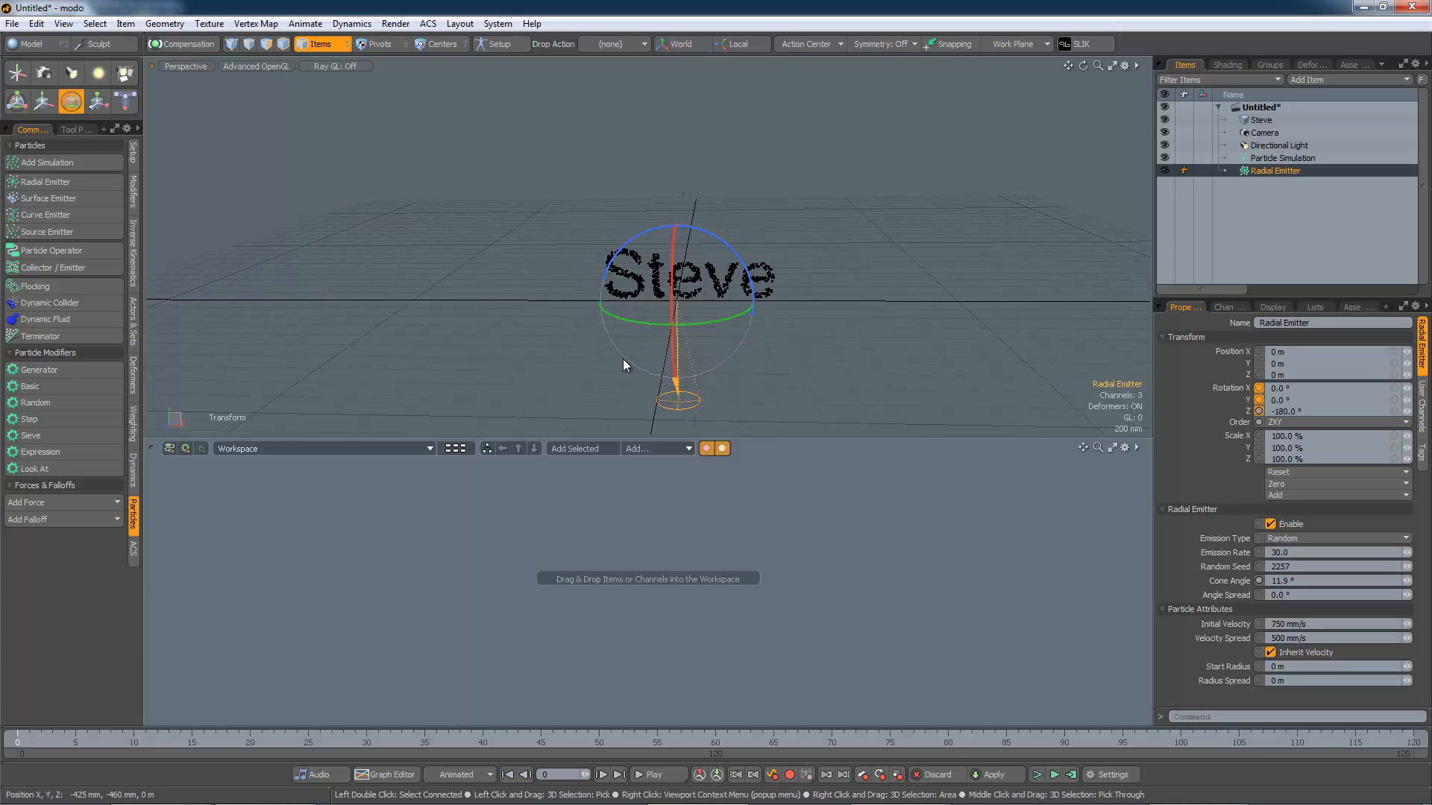
Step: Move the emitter up to a Y position of about 2.21 m above the text
key("w")
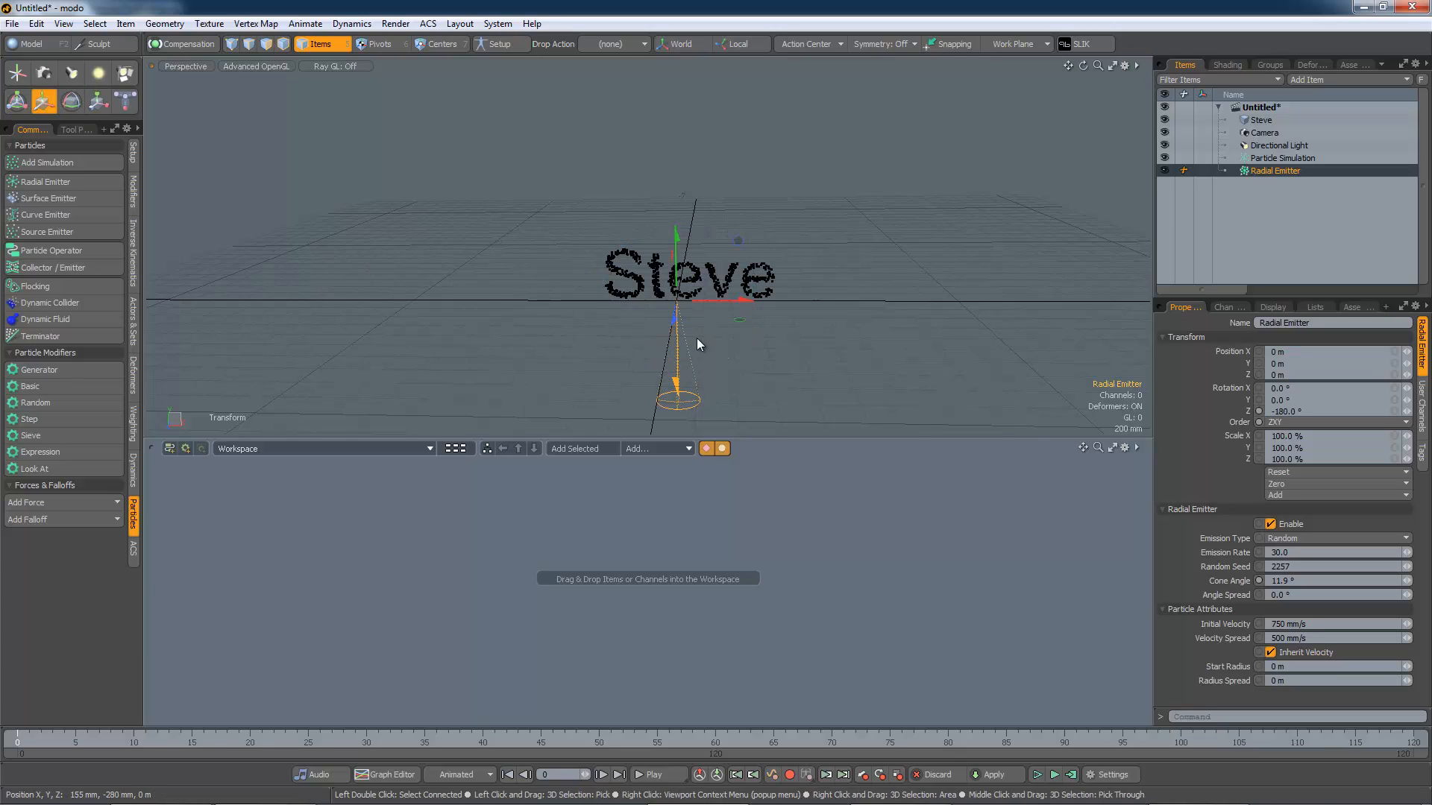
left_click_drag(677, 284, 675, 113)
left_click_drag(766, 187, 775, 277, "alt+shift")
left_click_drag(673, 192, 669, 92)
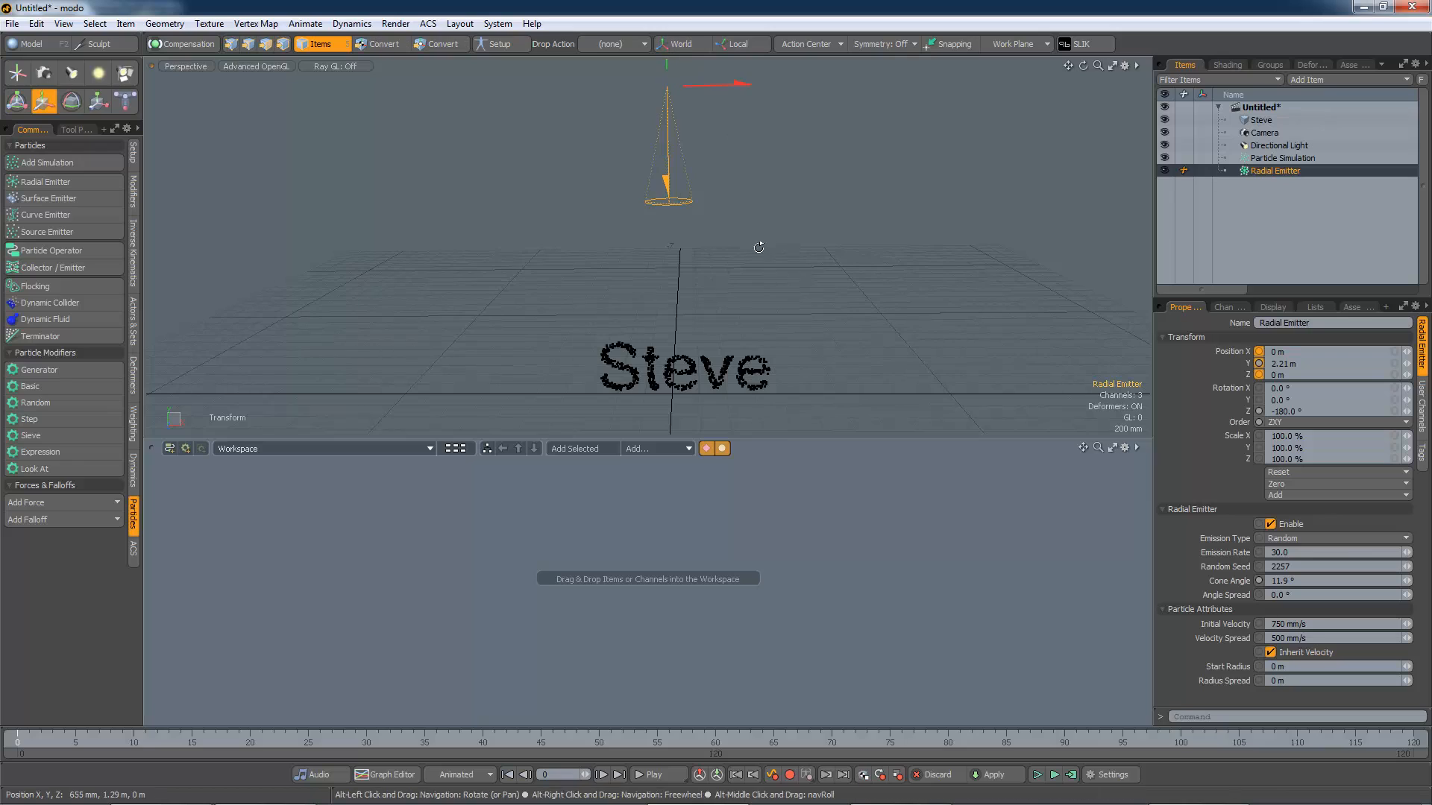
left_click_drag(757, 249, 758, 243, "alt")
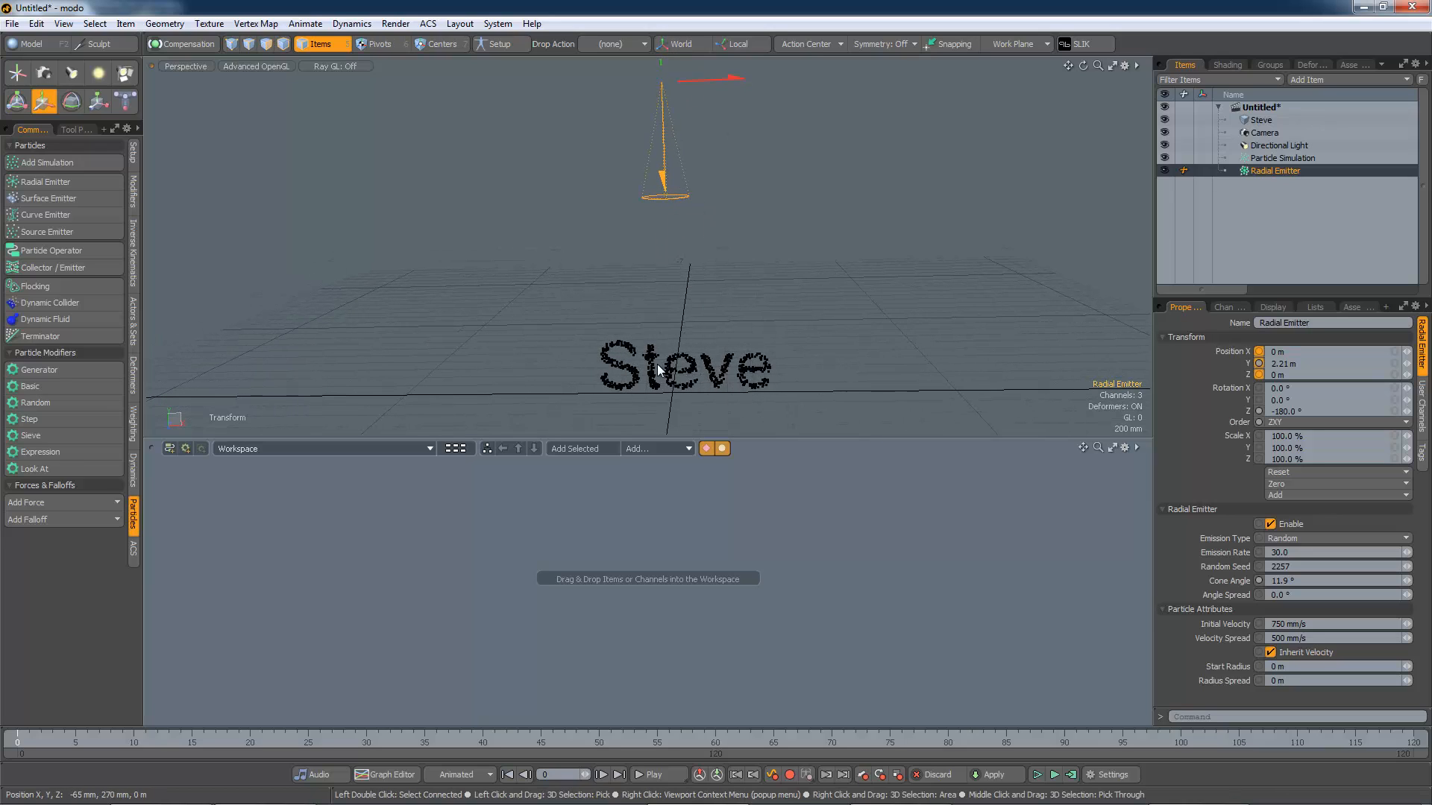
left_click_drag(656, 364, 793, 365, "alt")
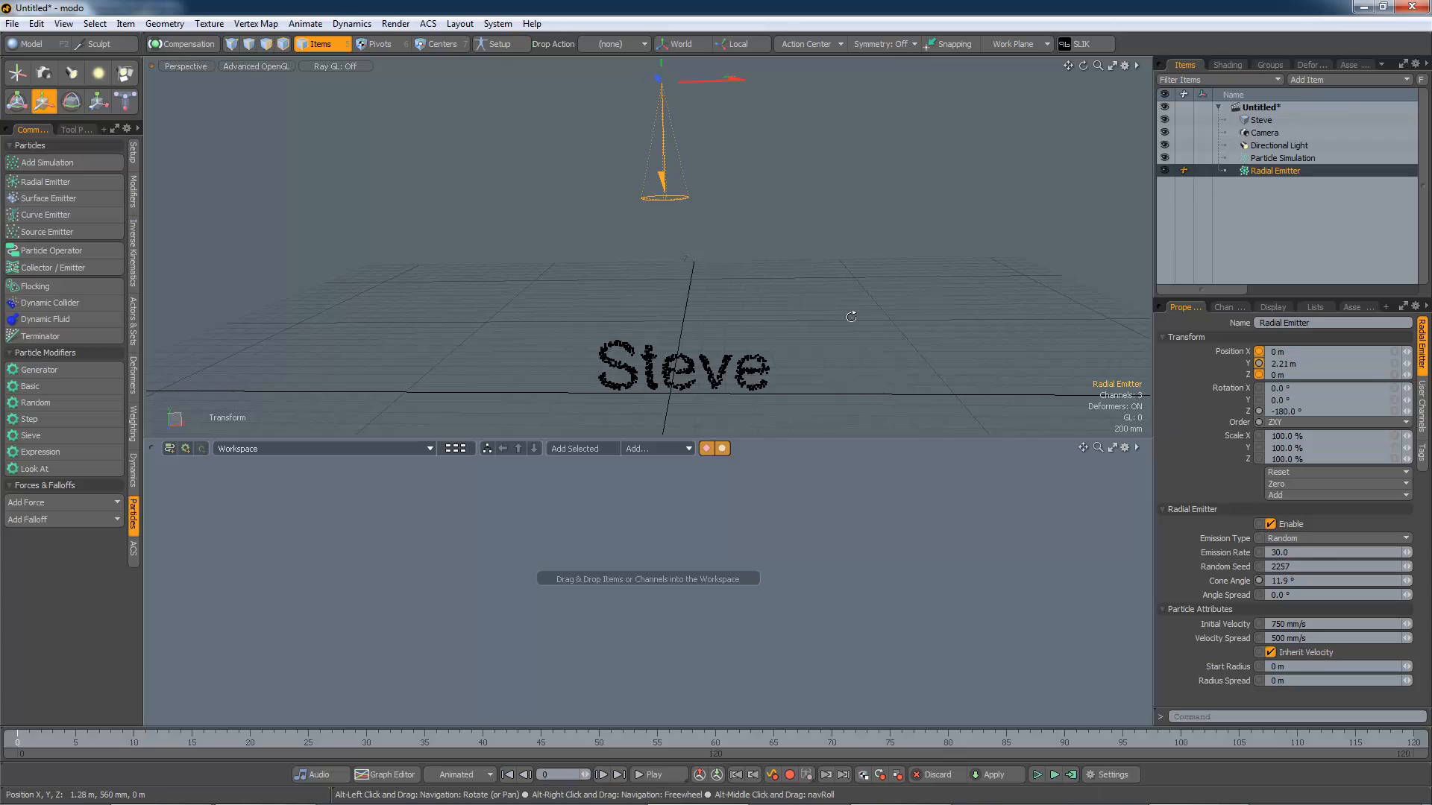
left_click_drag(852, 313, 873, 347, "alt")
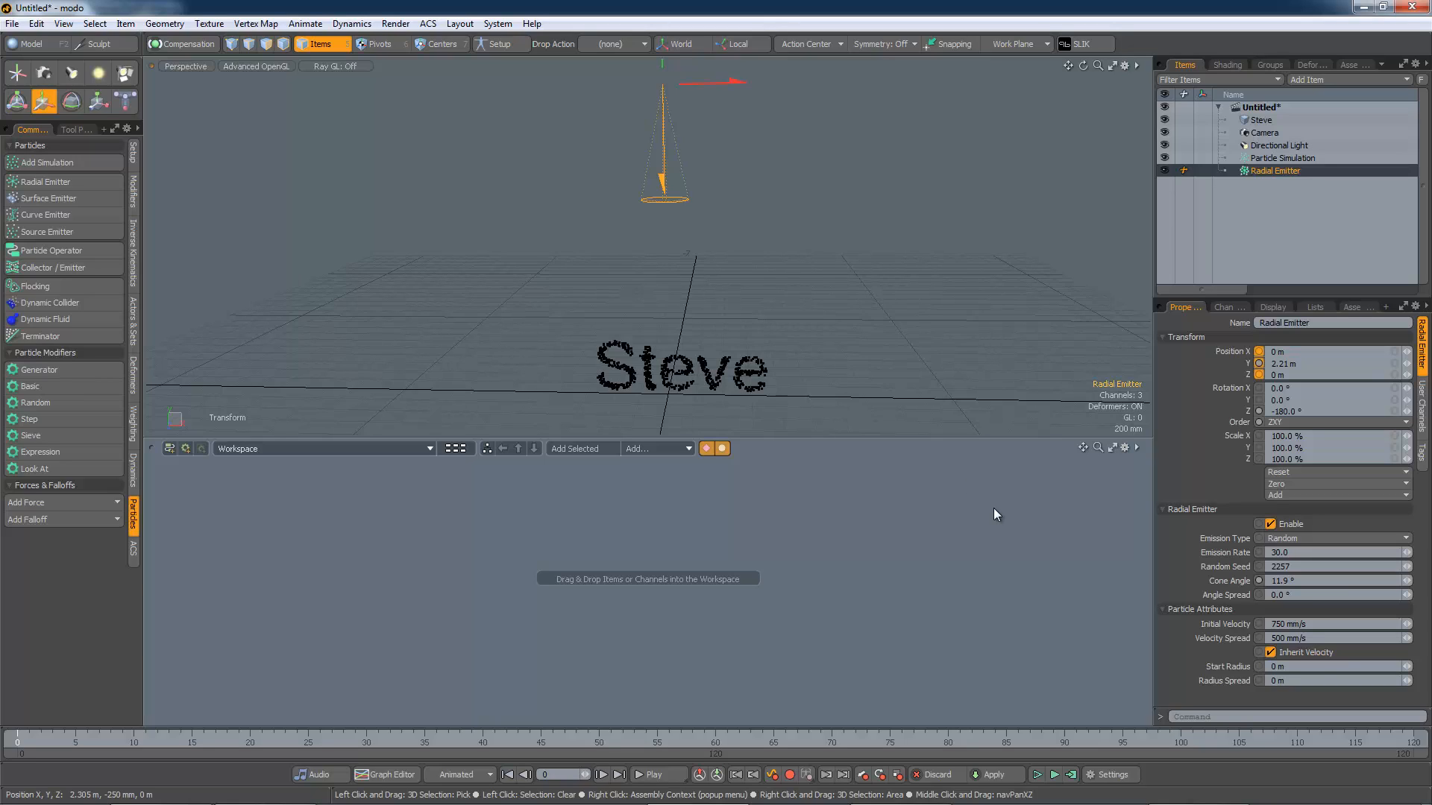
Step: Set the emitter's emission rate to 5000
left_click(1259, 553)
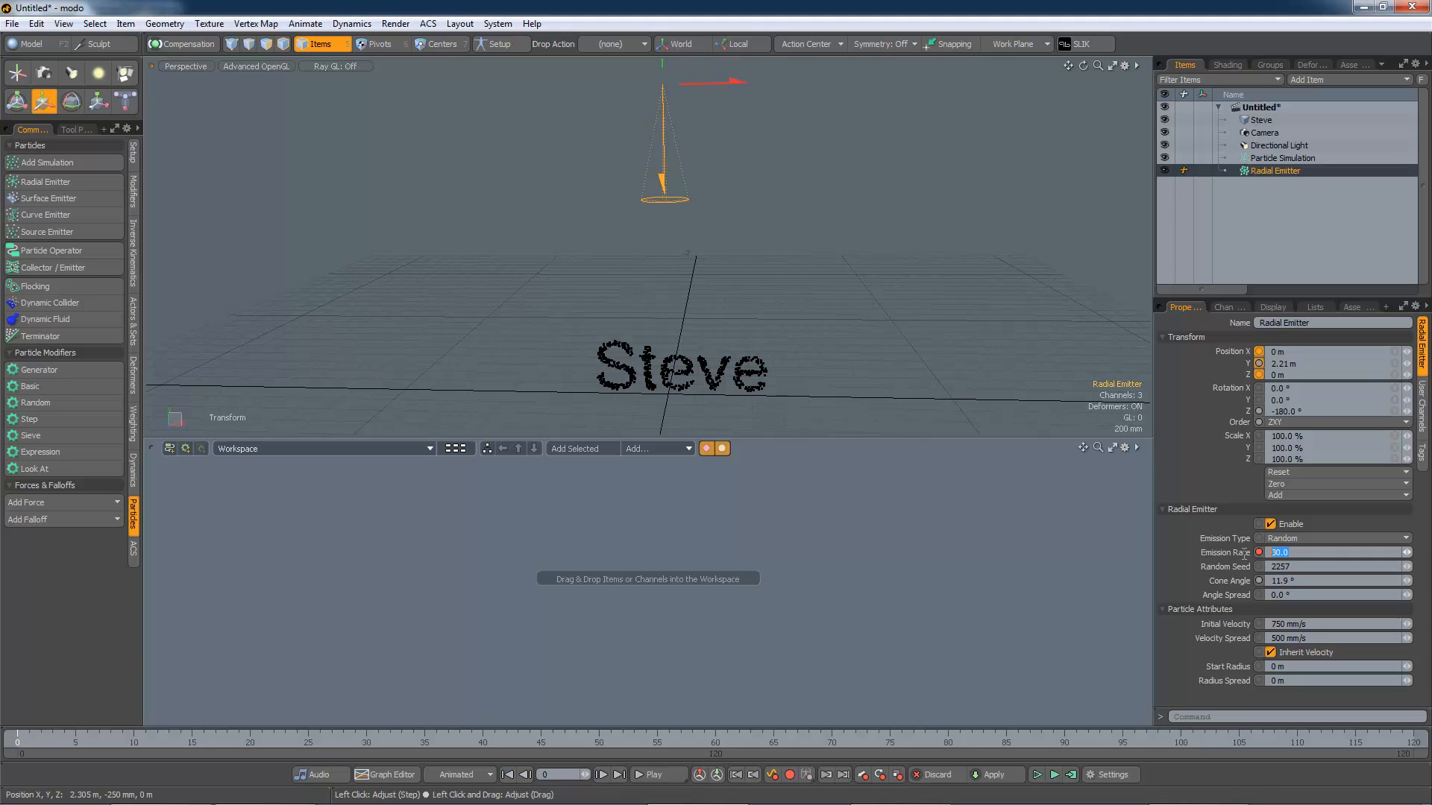
type("5000")
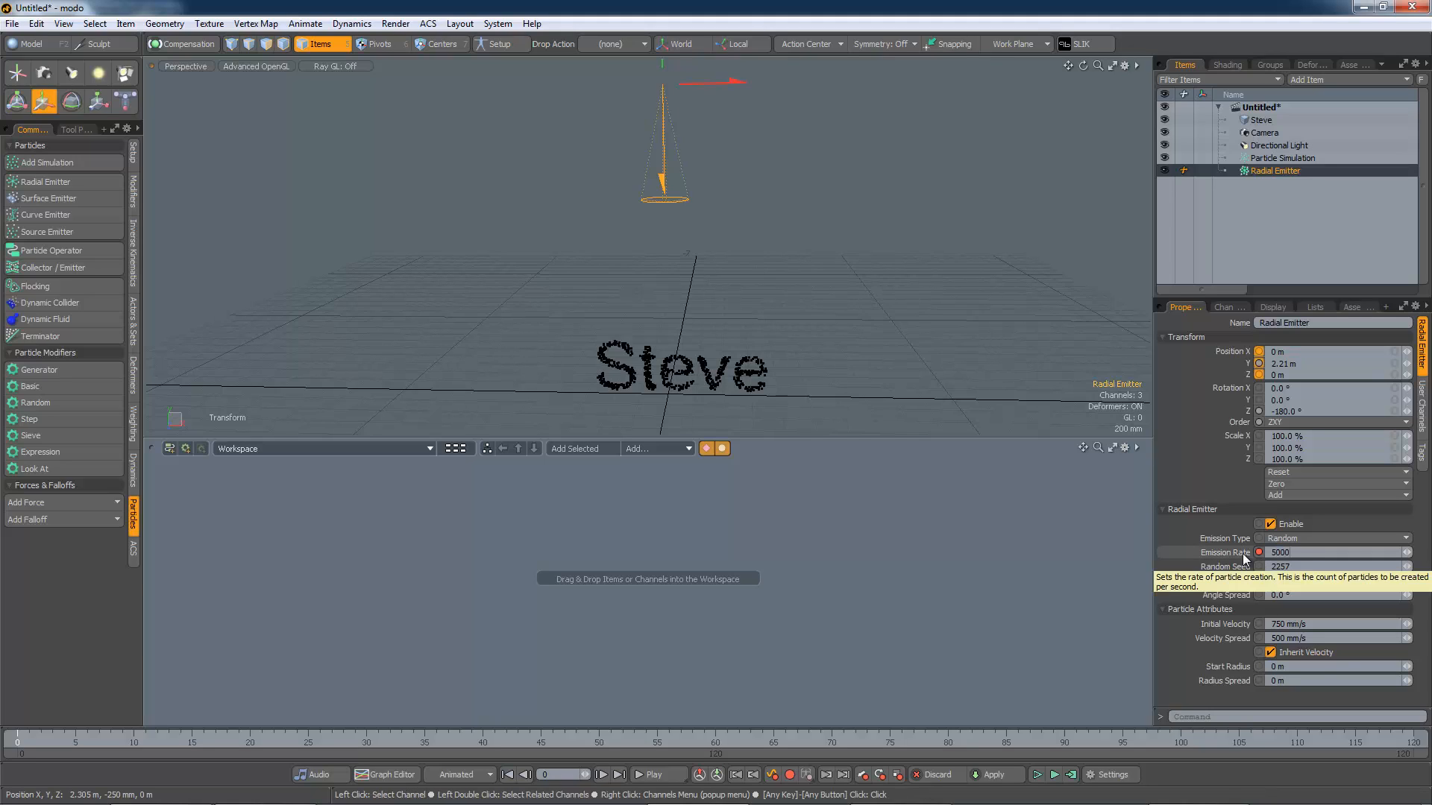
key("Tab")
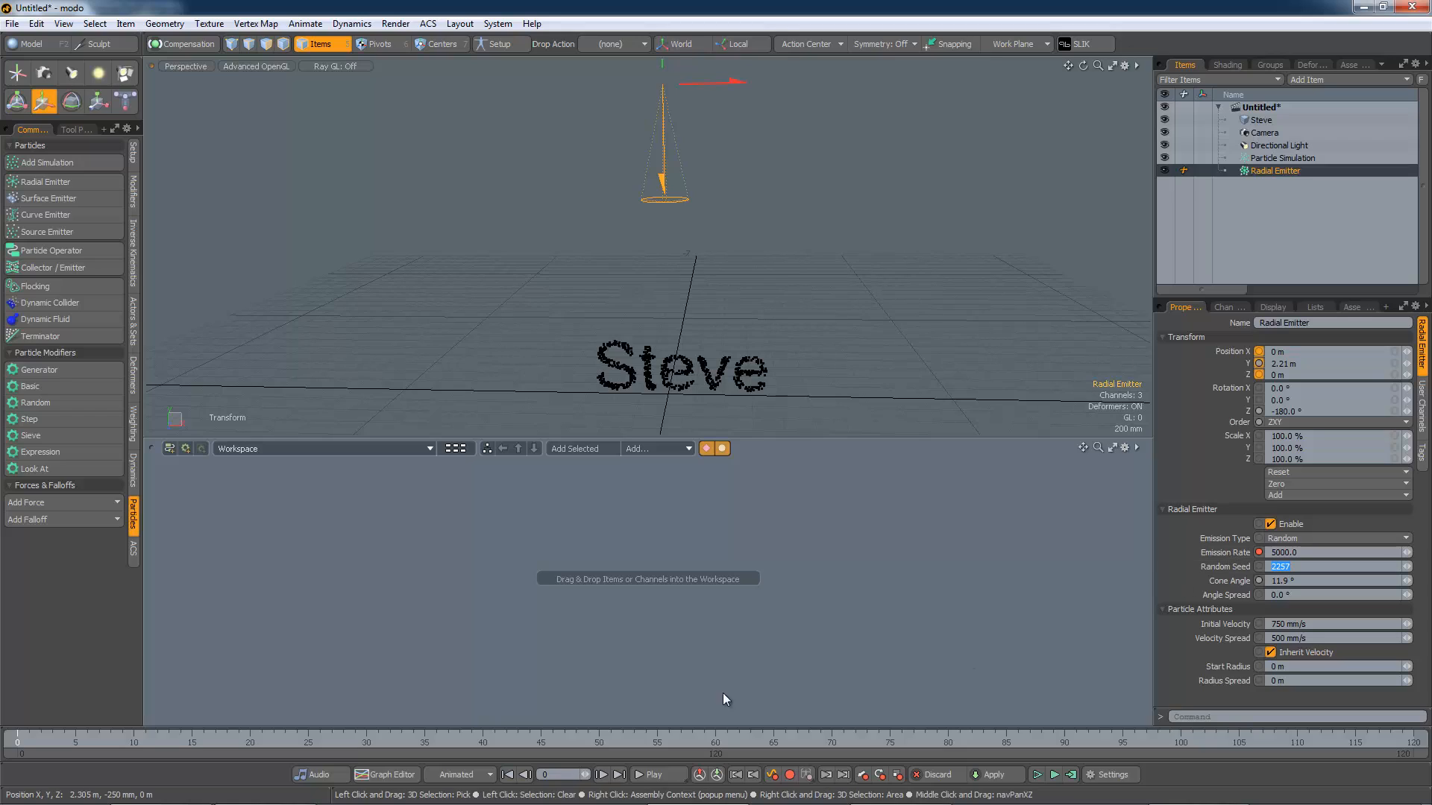
Step: Go to frame 5 and set the emitter's emission rate to 0.0
left_click(76, 740)
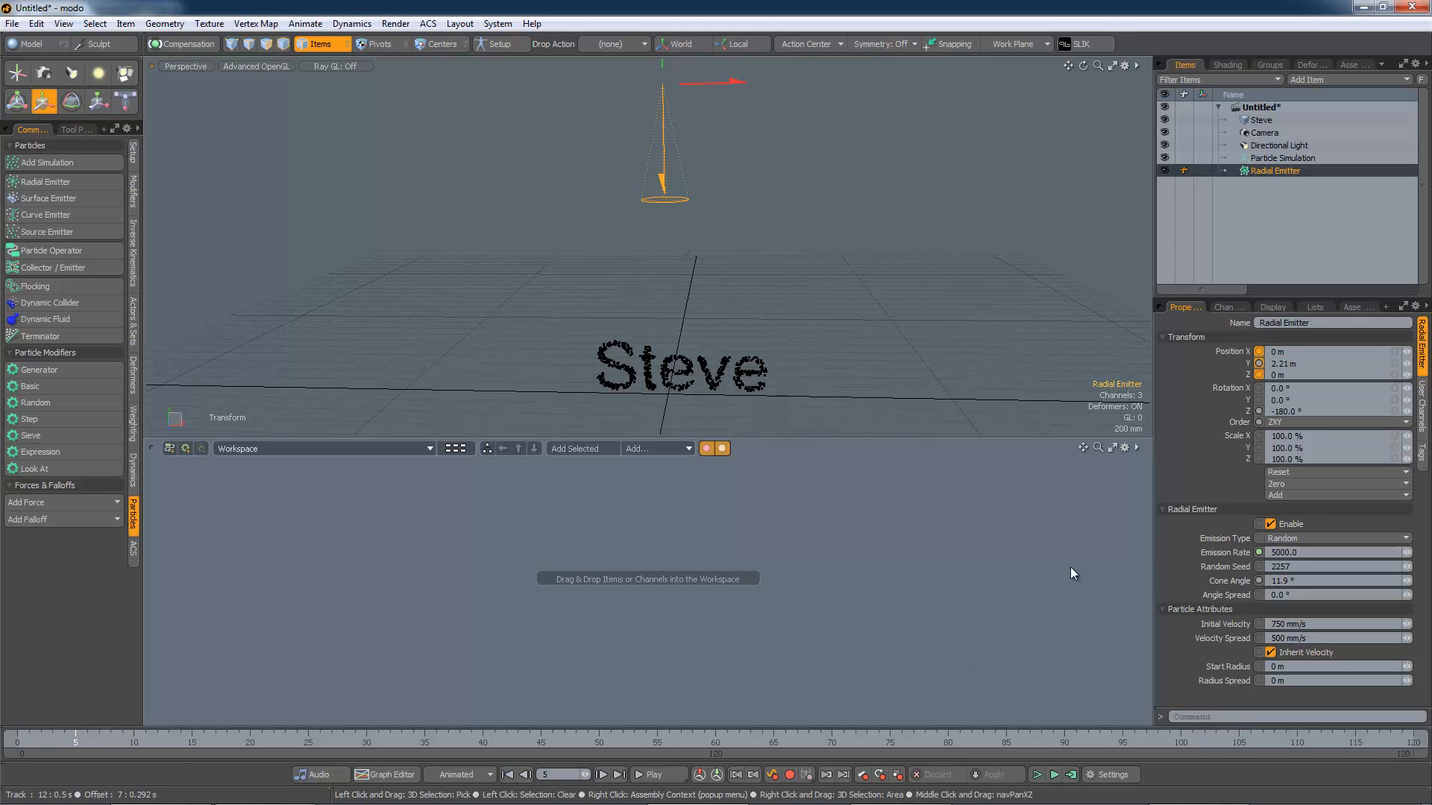
left_click_drag(1278, 552, 1263, 558)
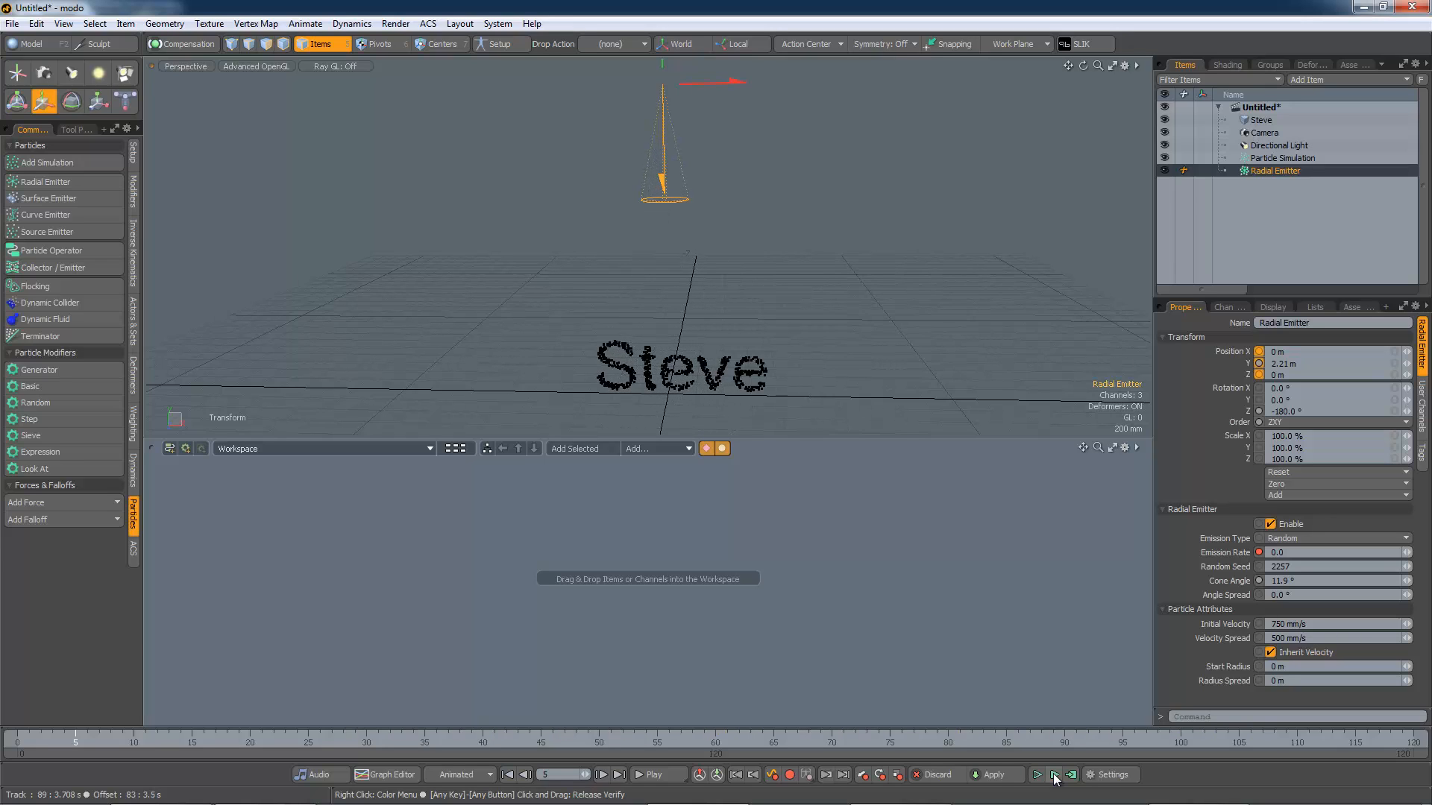
Step: Add the Radial Emitter and its linked Particle Simulation to the schematic workspace and arrange the nodes
left_click_drag(899, 395, 880, 401, "alt")
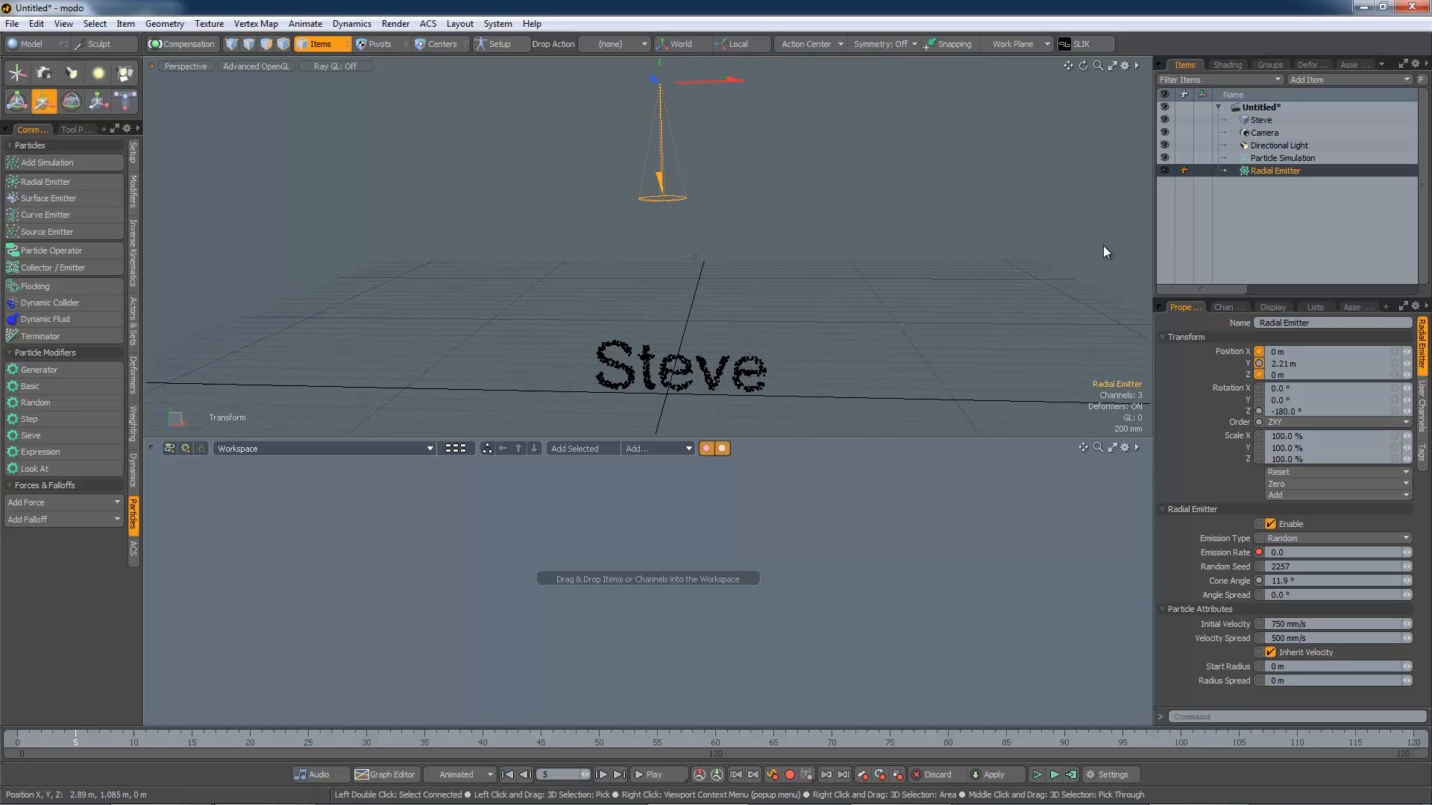
left_click_drag(1275, 171, 520, 548)
double_click(622, 549)
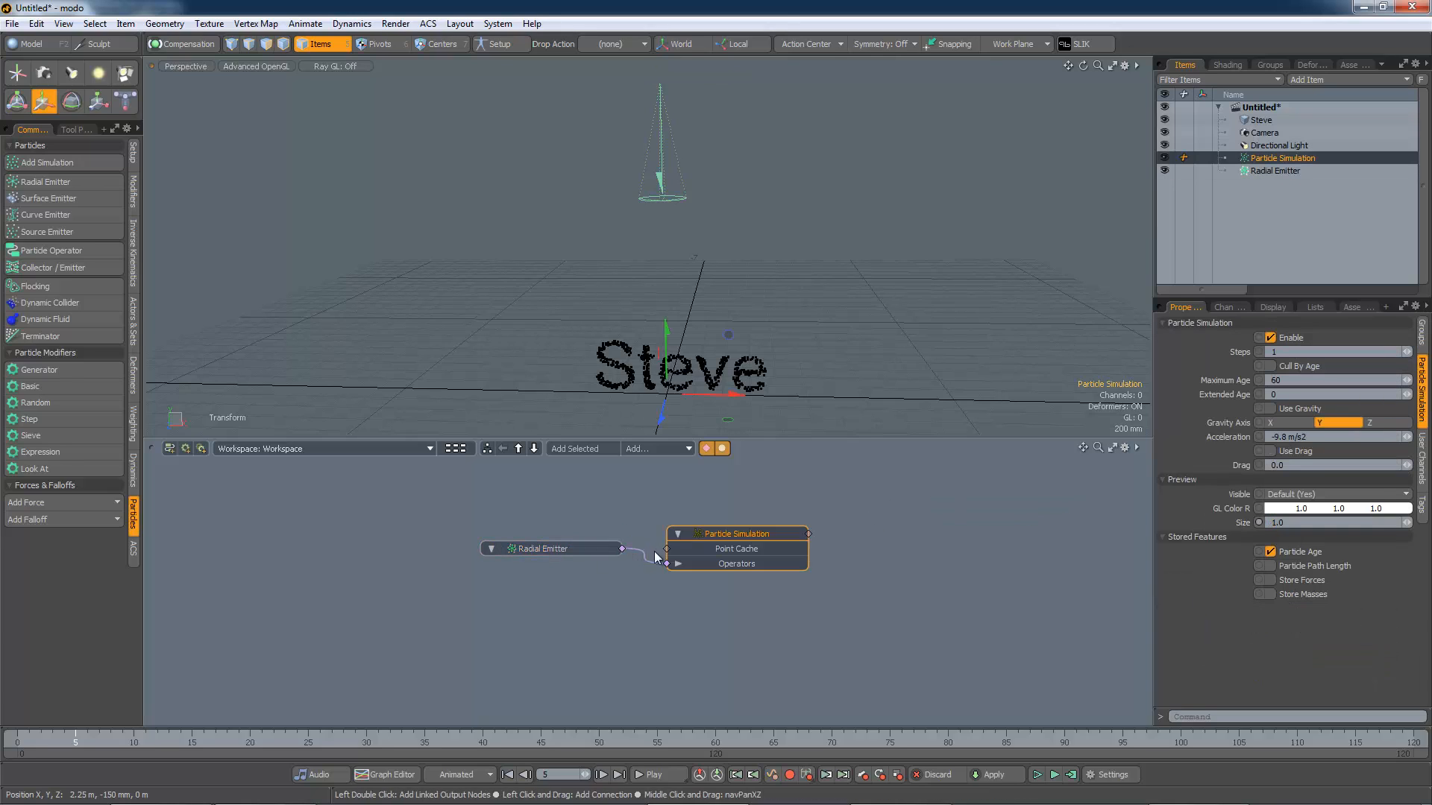
left_click_drag(724, 529, 731, 520)
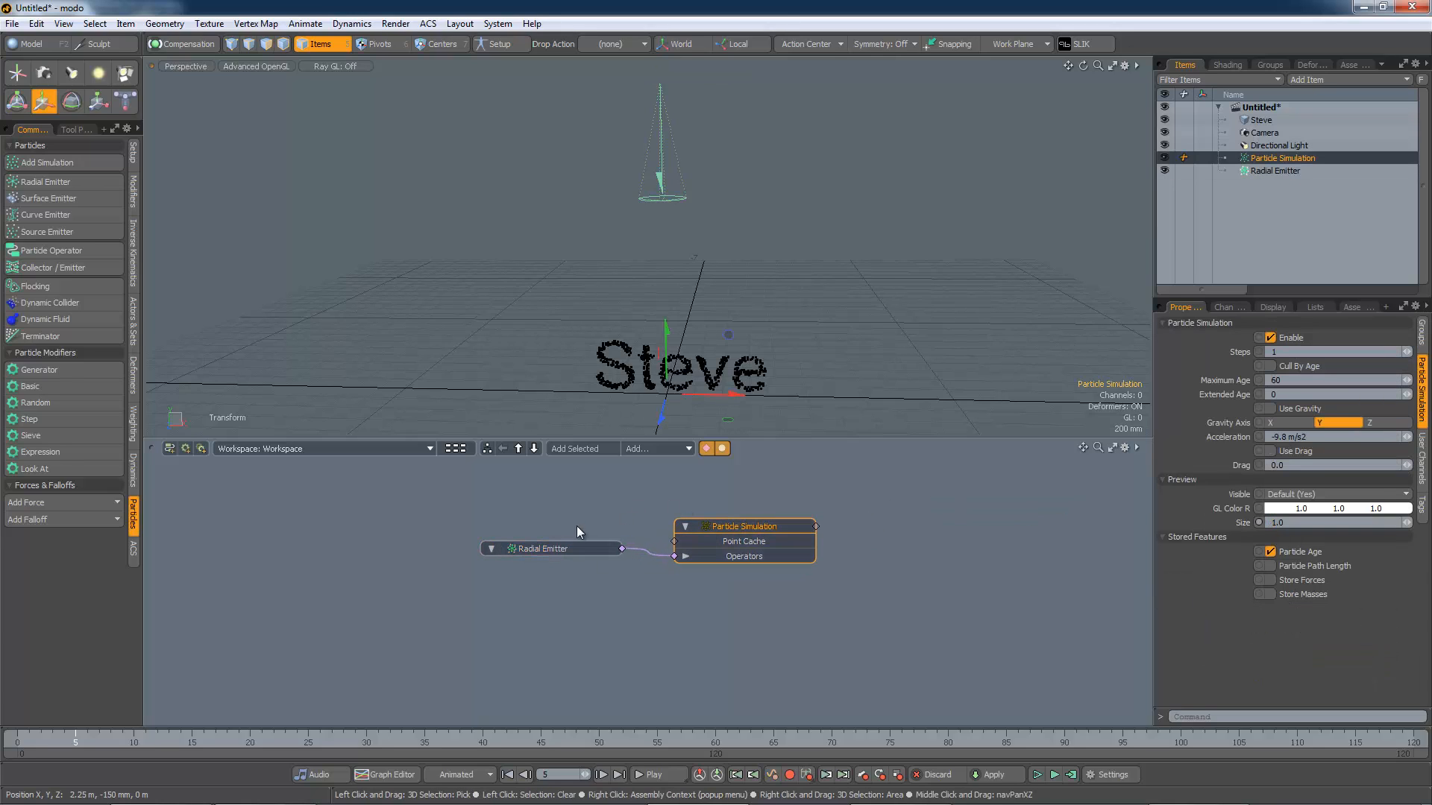
left_click_drag(566, 547, 552, 566)
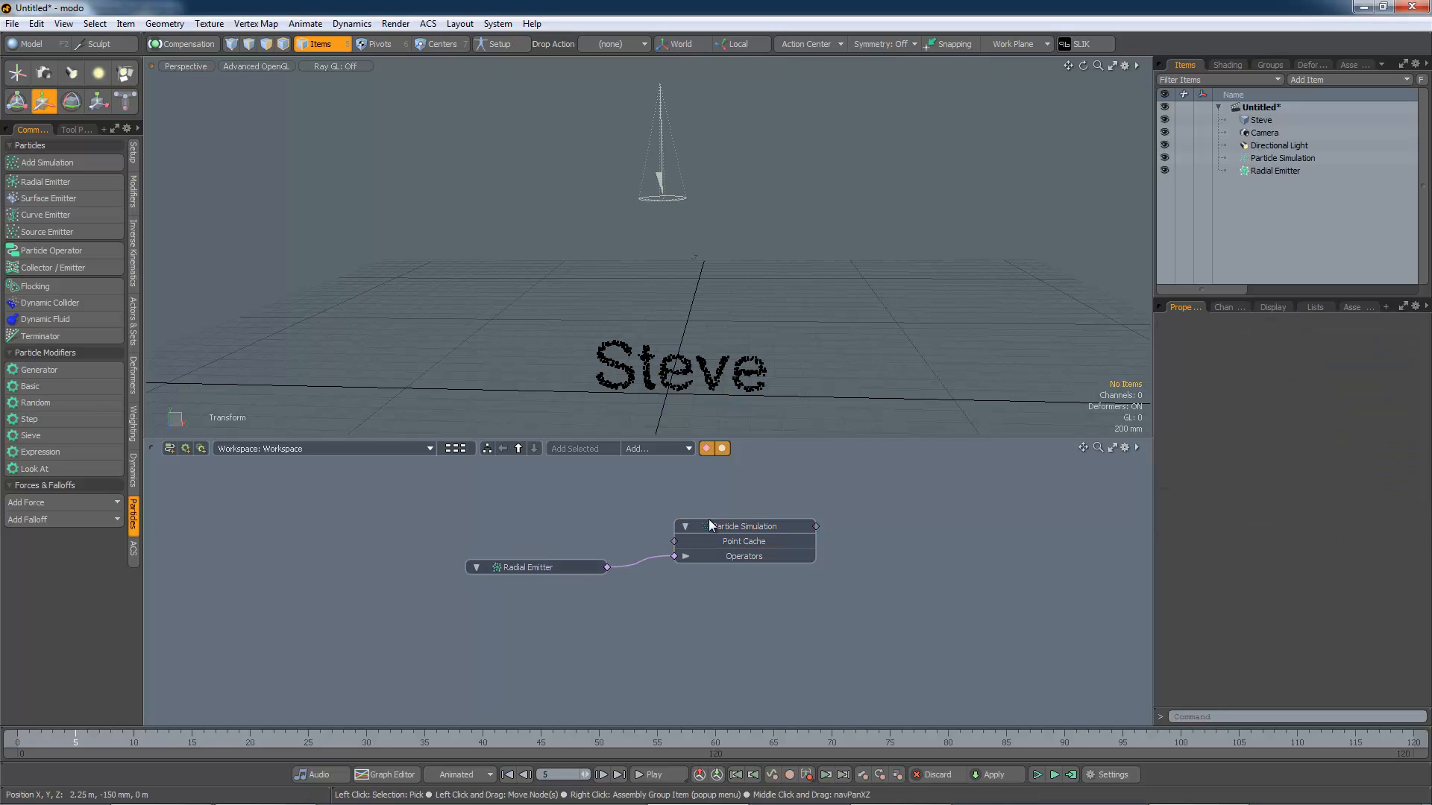
left_click_drag(706, 529, 694, 537)
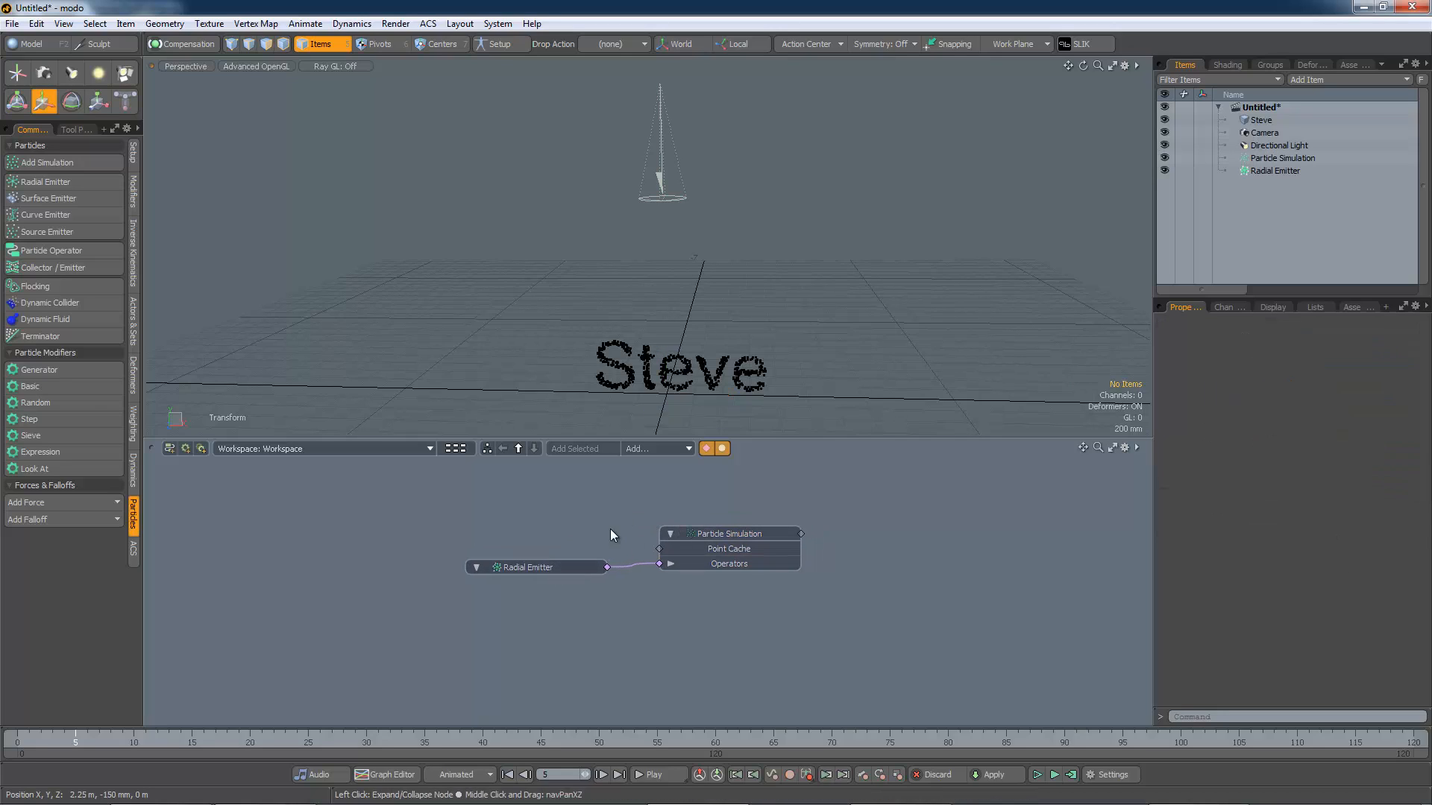
Step: Add a Blob item and set its radius to 100 mm
left_click(1319, 81)
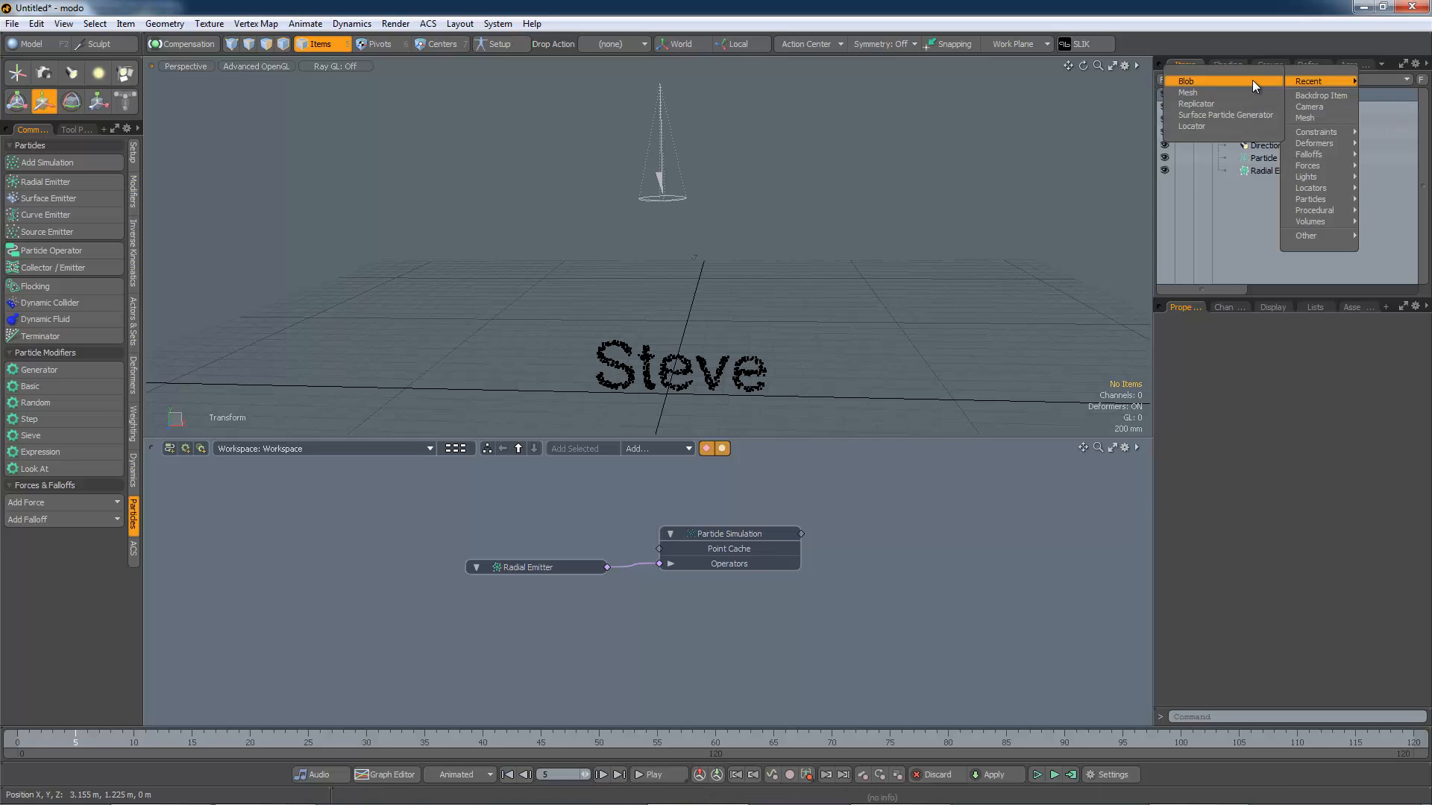
left_click(1211, 80)
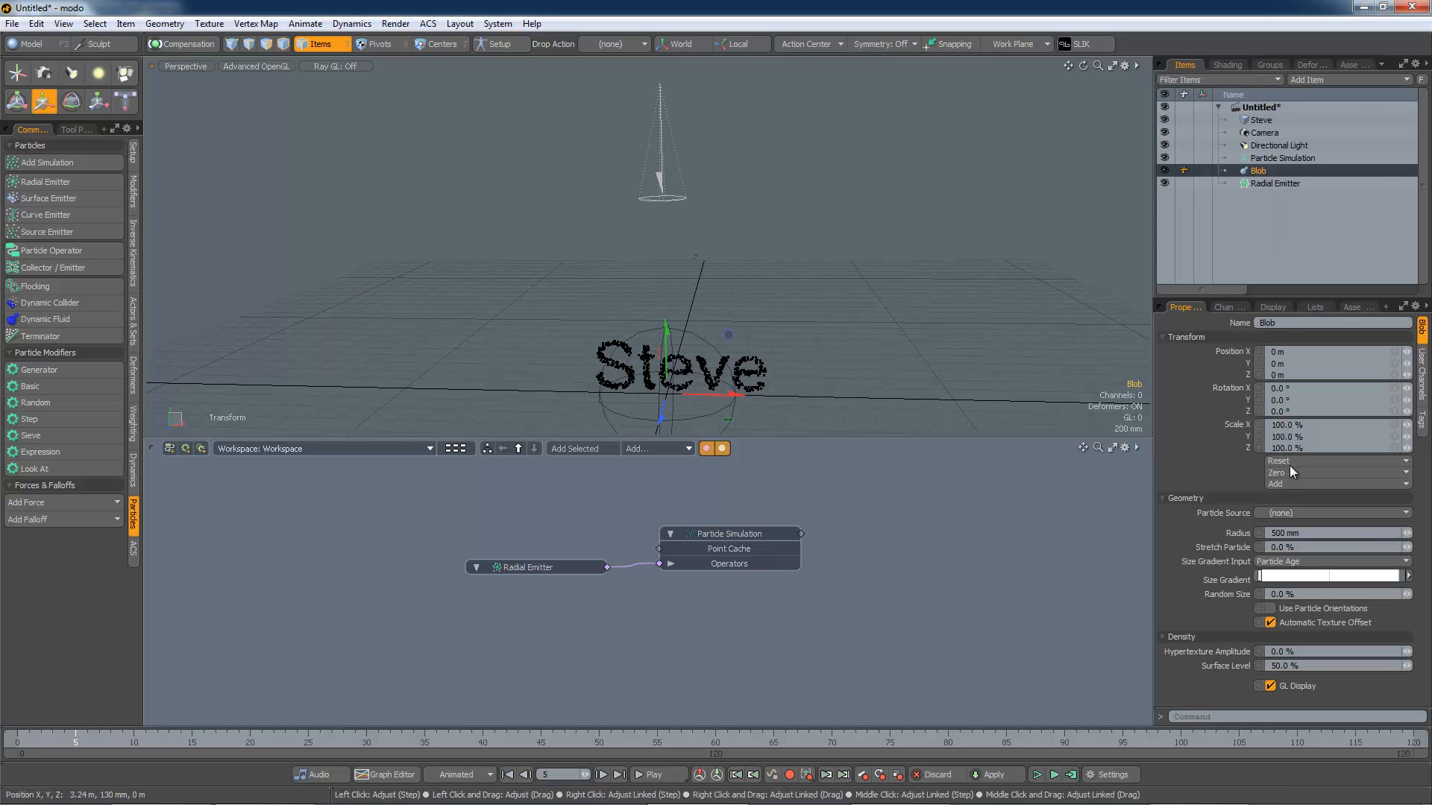
mouse_move(1407, 532)
left_mouse_down()
mouse_move(1373, 532)
mouse_move(1406, 532)
left_mouse_up()
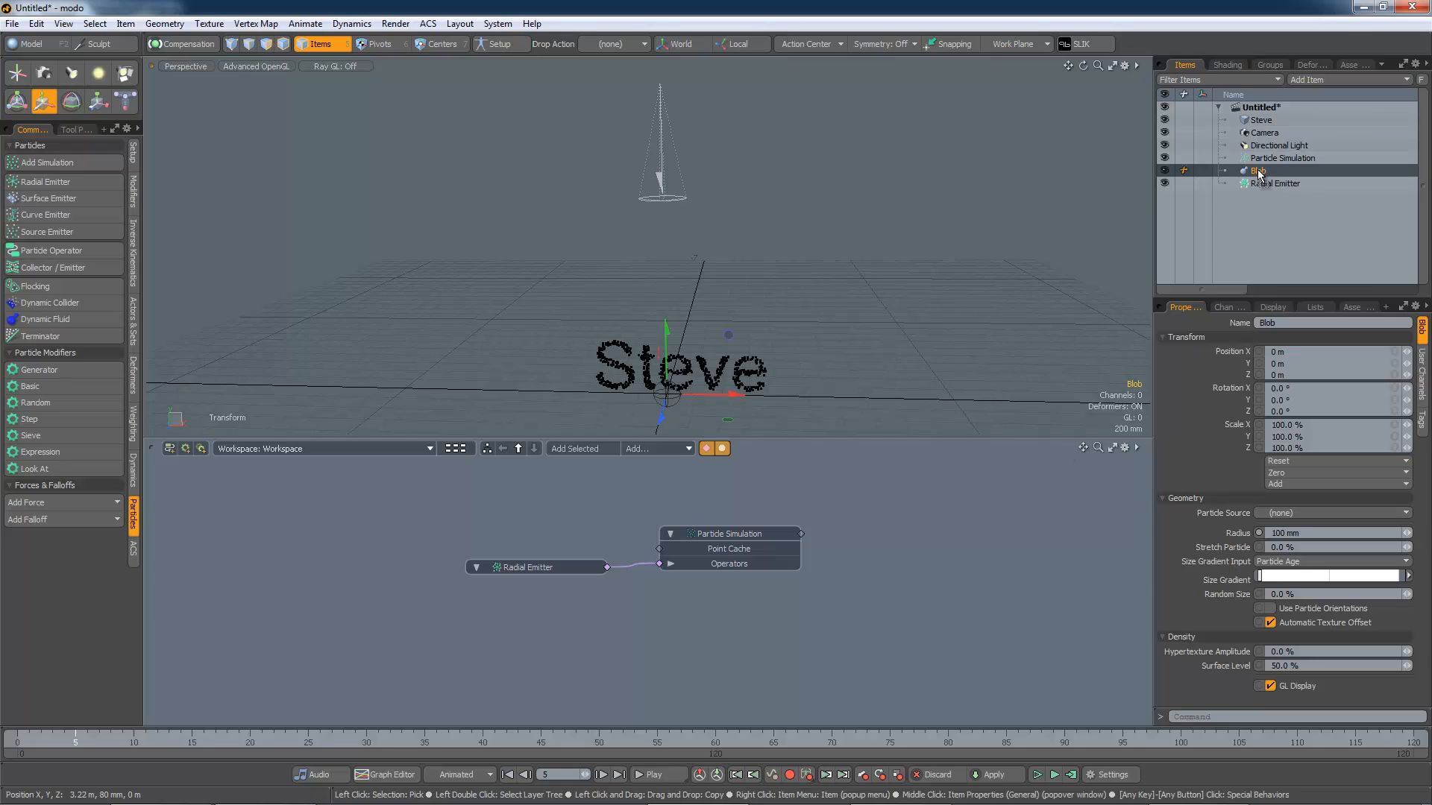
Step: Add the Blob to the schematic and connect the Particle Simulation to its Particle Source
left_click_drag(1261, 171, 904, 560)
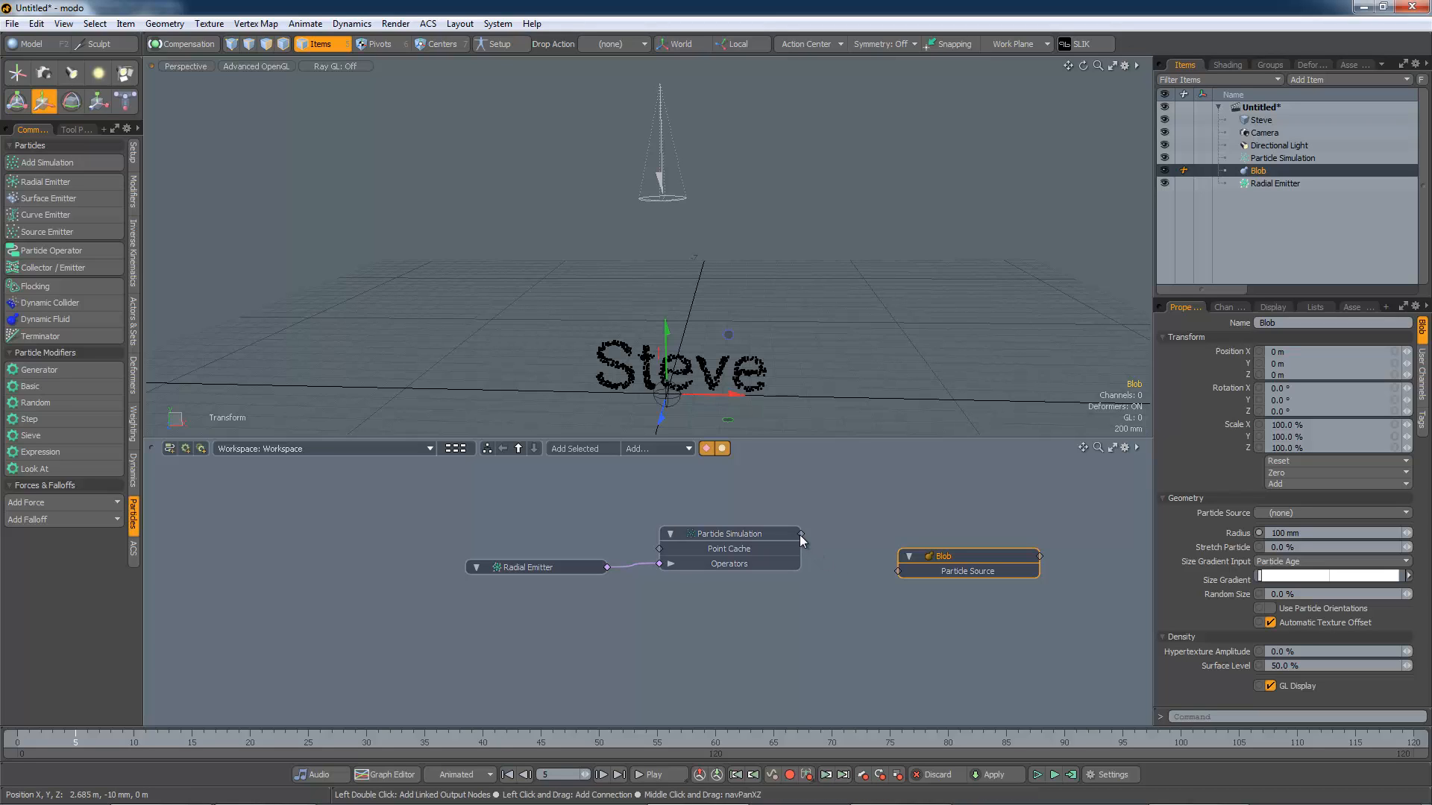
left_click_drag(799, 535, 906, 534)
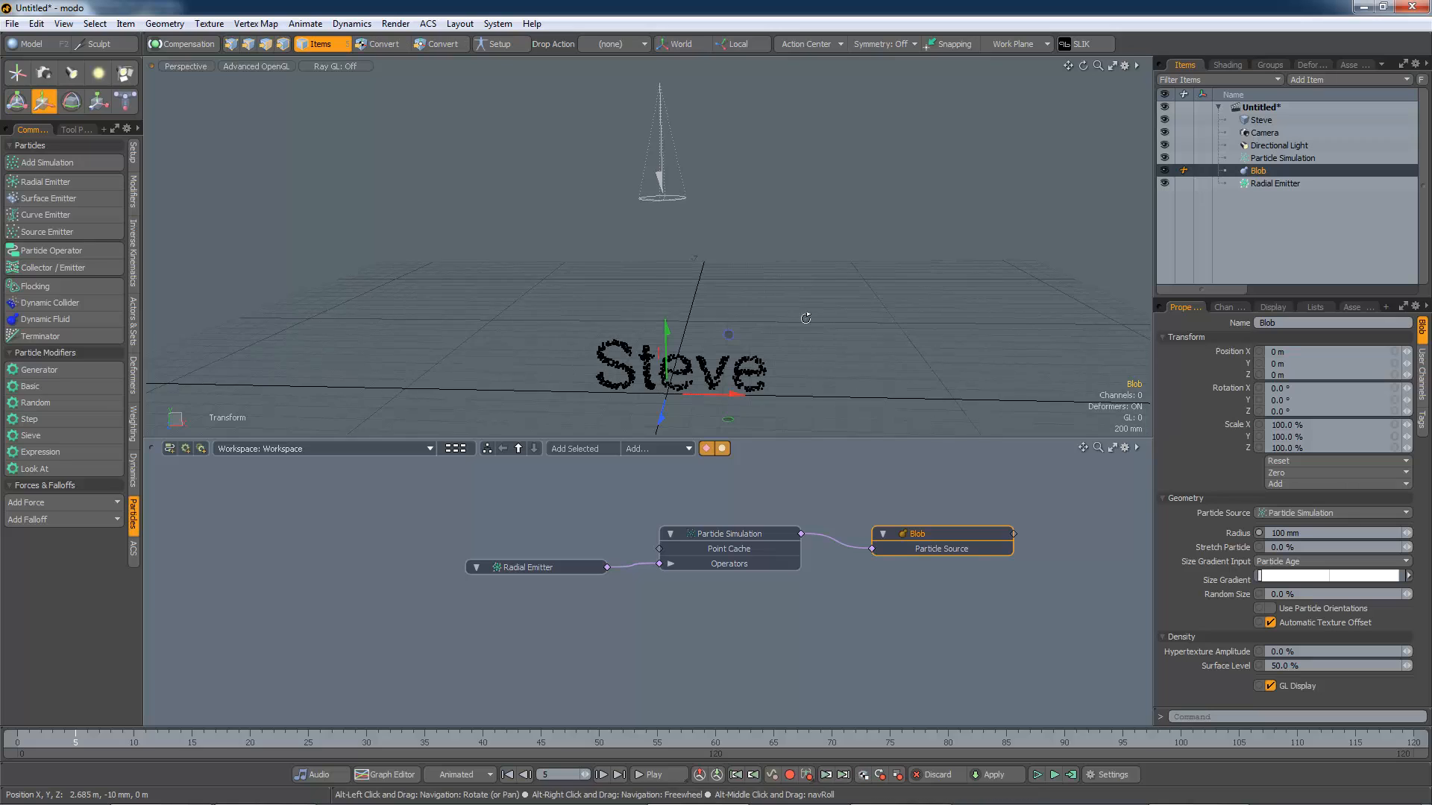
Step: Play the simulation to preview the blobs falling from the emitter over the Steve text
left_click_drag(801, 319, 804, 331, "alt")
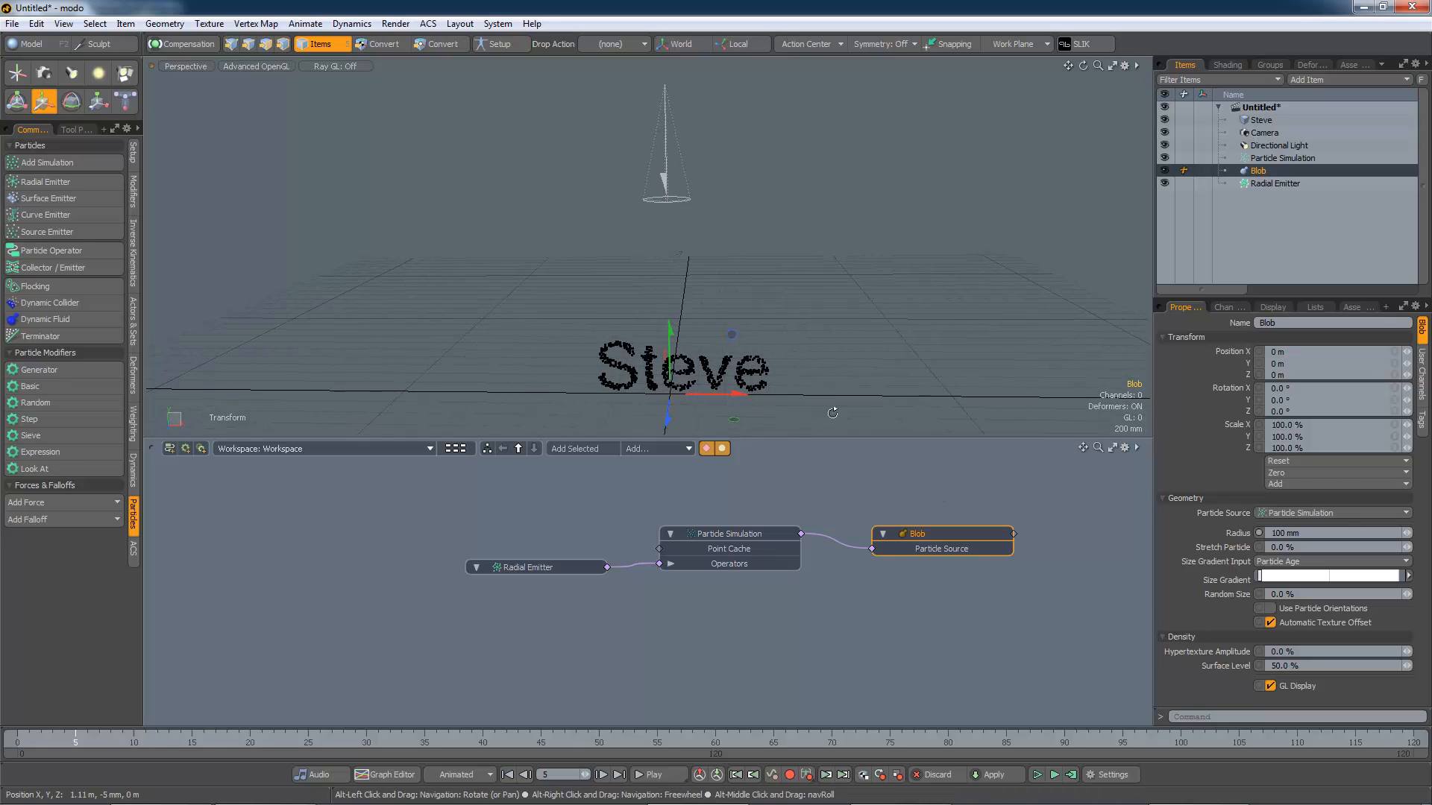
left_click(1053, 776)
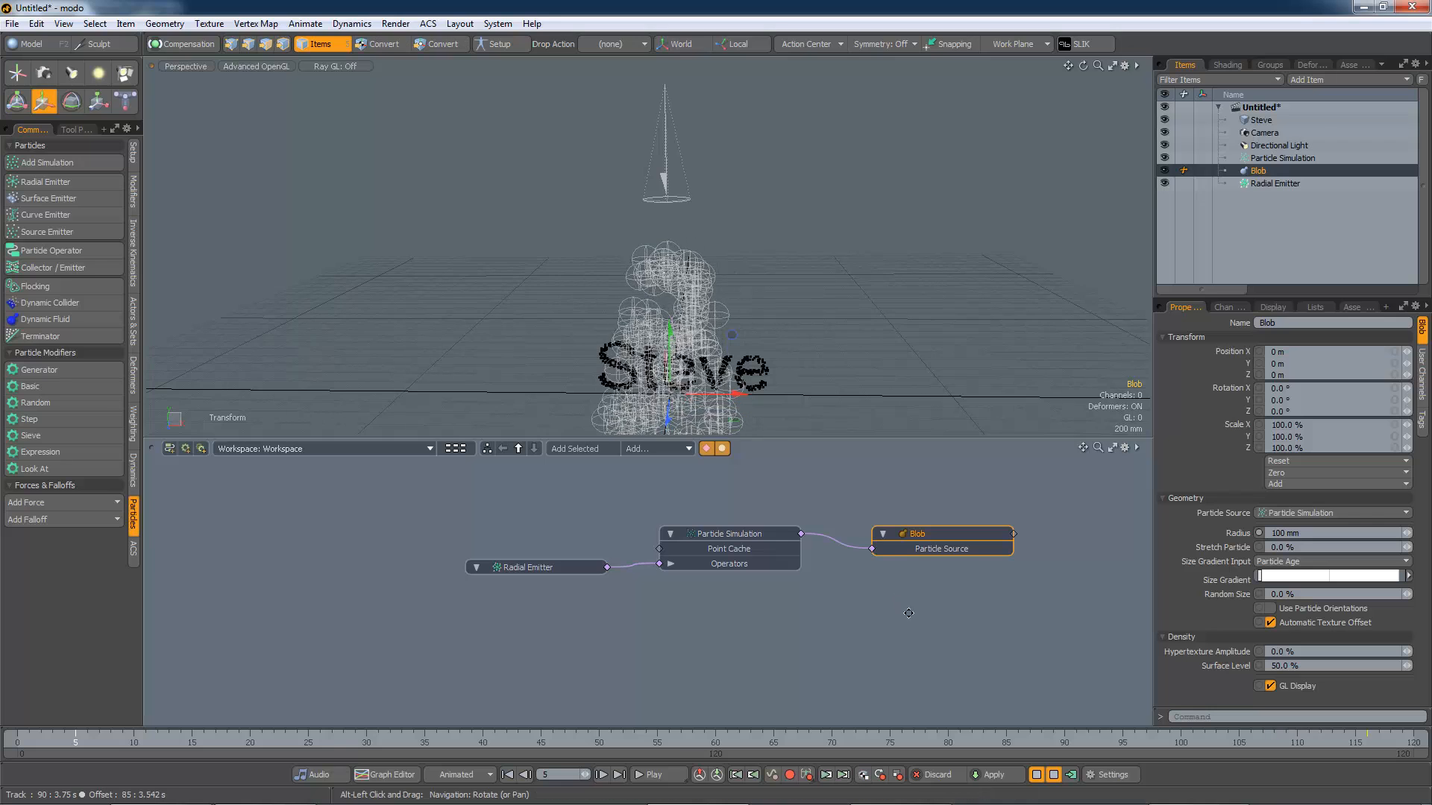
mouse_move(908, 613)
left_mouse_down("alt")
mouse_move(902, 591)
mouse_move(892, 608)
left_mouse_up("alt")
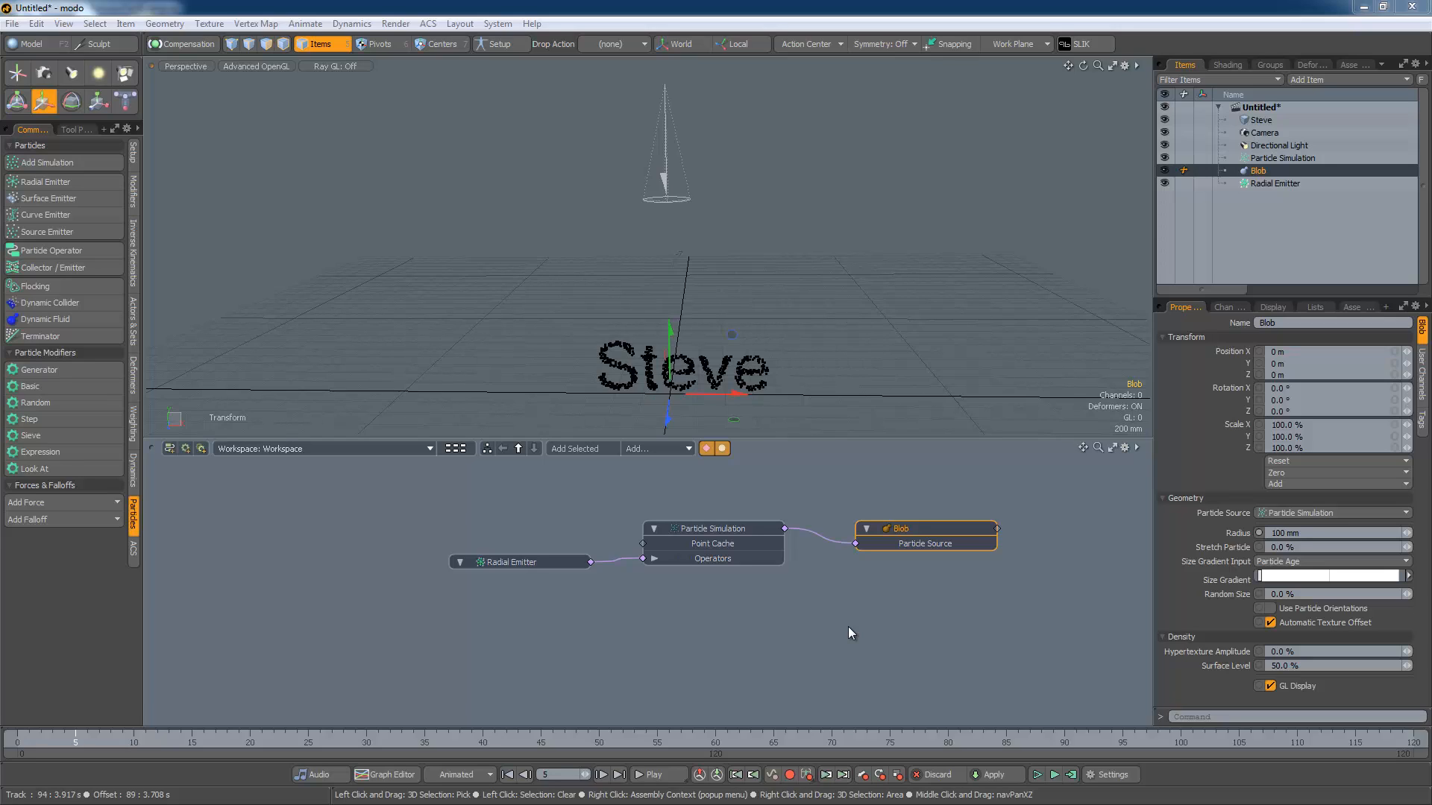
Step: Rearrange the schematic nodes and add a Particle Operator node beside the Particle Simulation
left_click_drag(707, 526, 718, 634)
left_click_drag(557, 563, 565, 659)
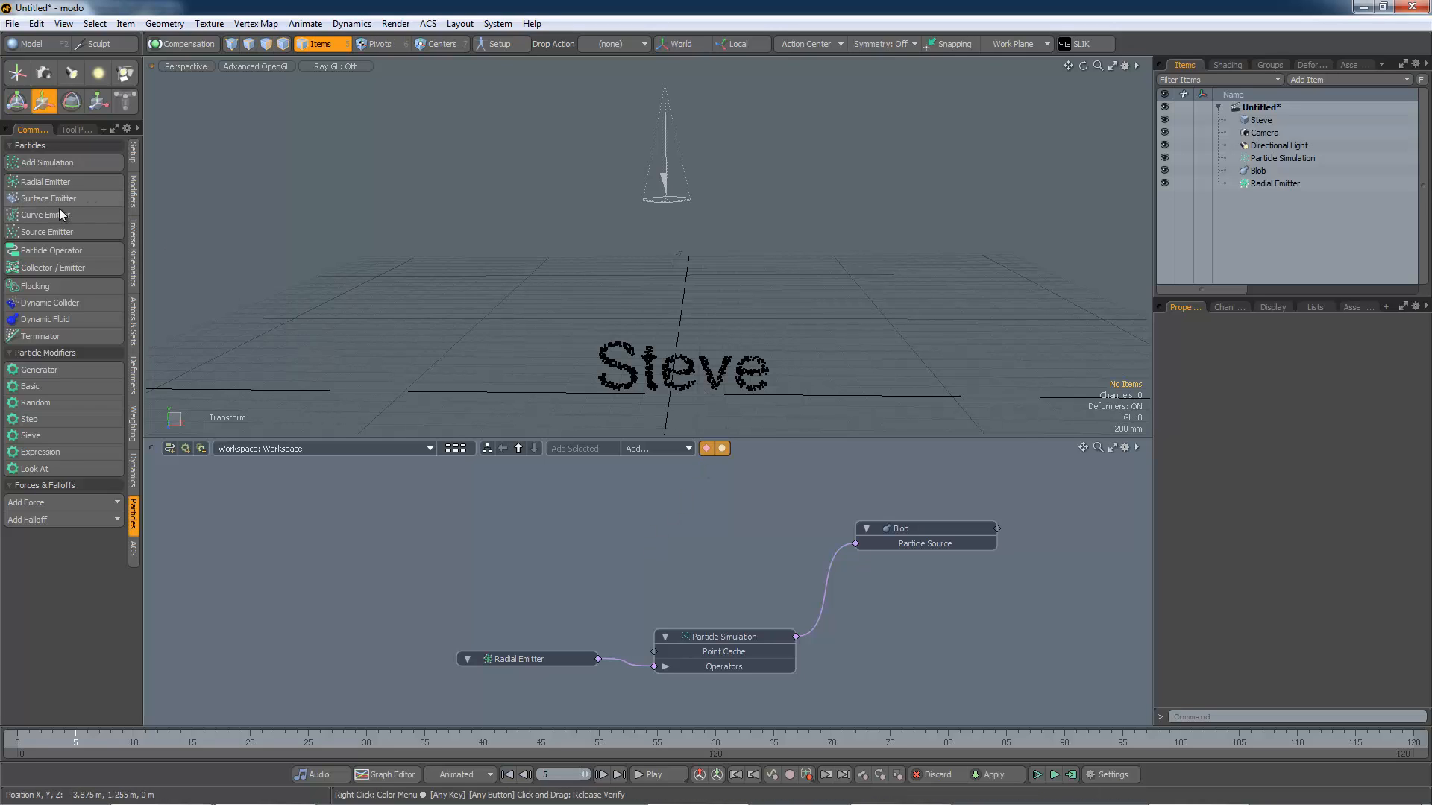
left_click(65, 252)
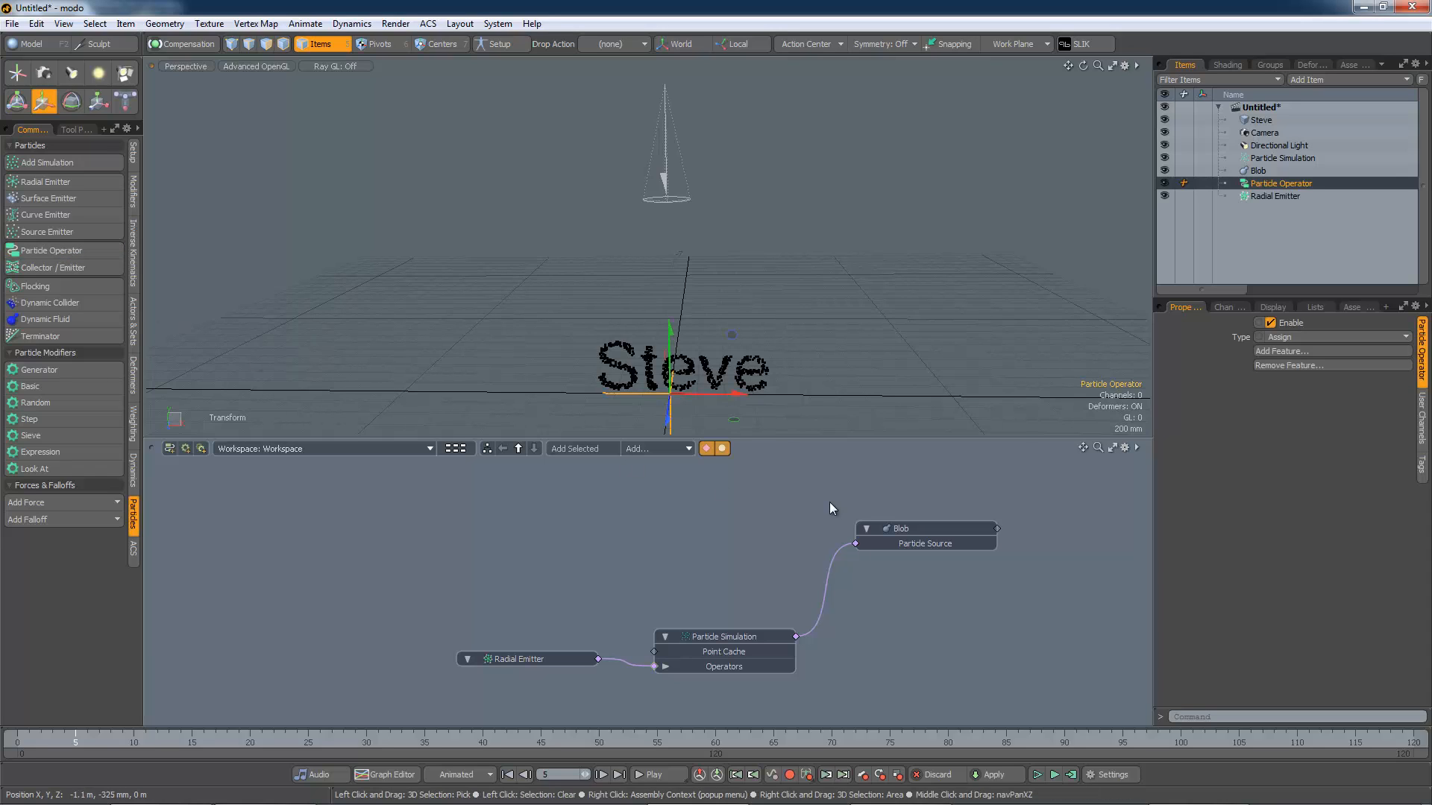
left_click(701, 664)
double_click(653, 668)
left_click_drag(609, 652, 579, 549)
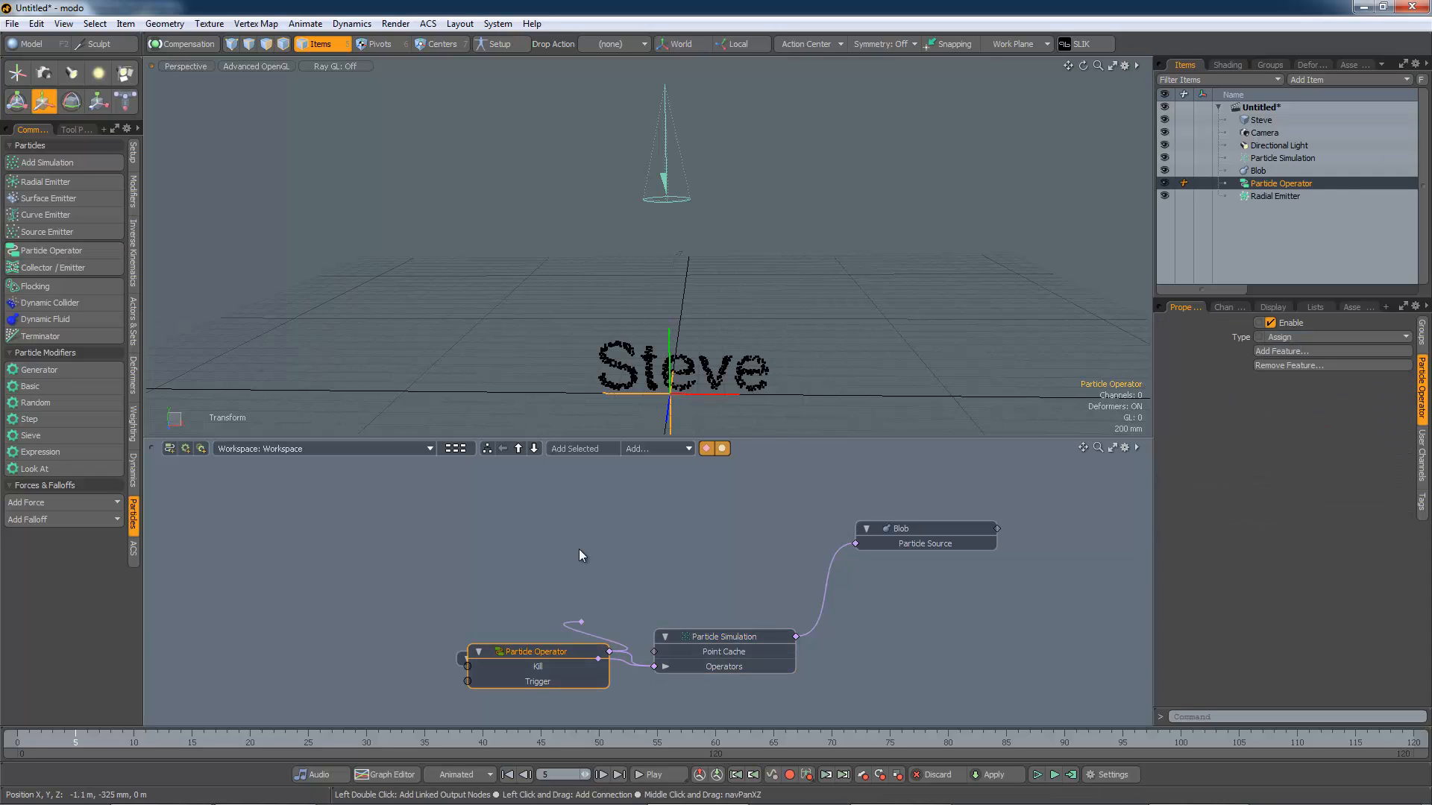
left_click_drag(570, 651, 540, 544)
left_click(526, 555)
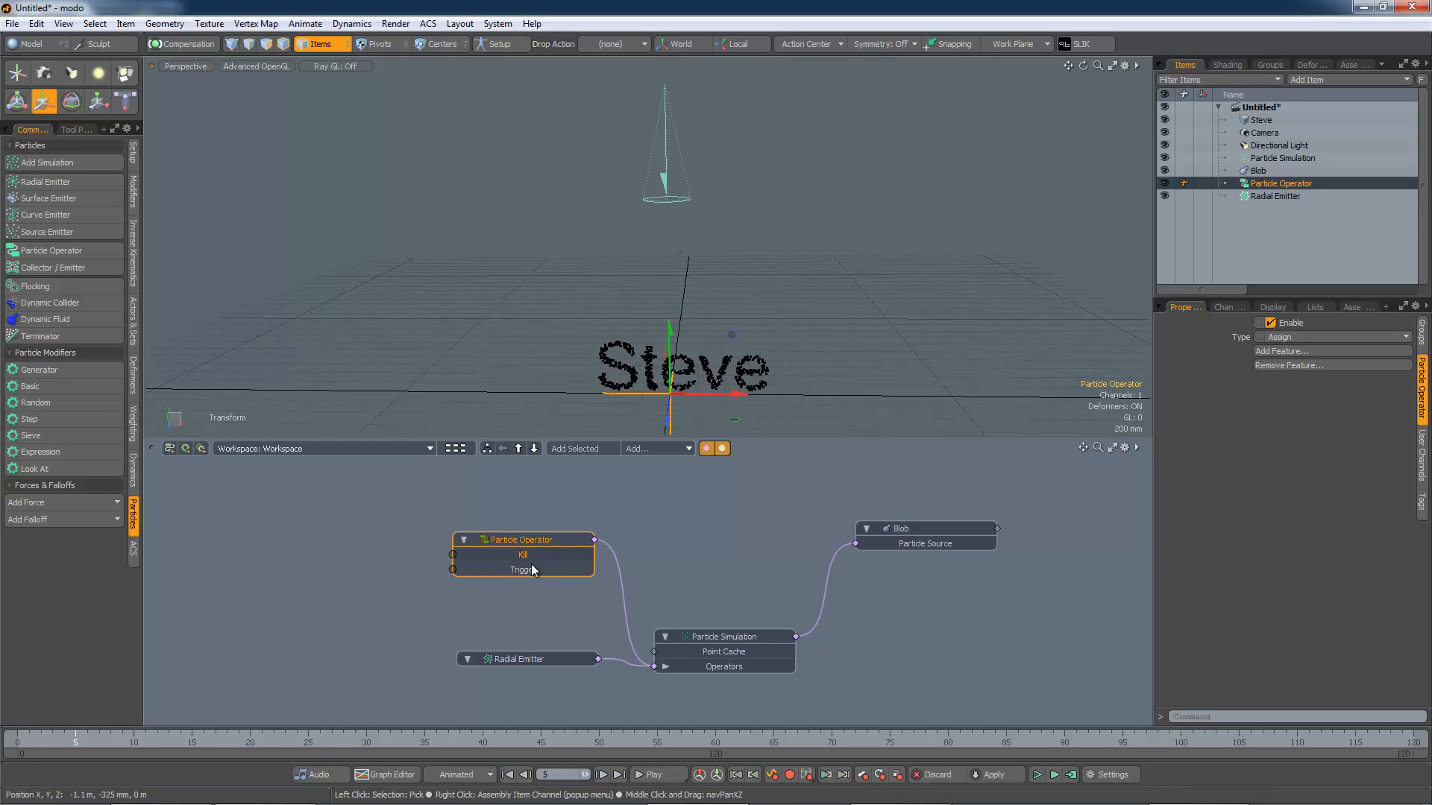
Step: Remove the Kill and Trigger channels from the Particle Operator node
left_click(531, 565, "shift")
right_click(527, 556)
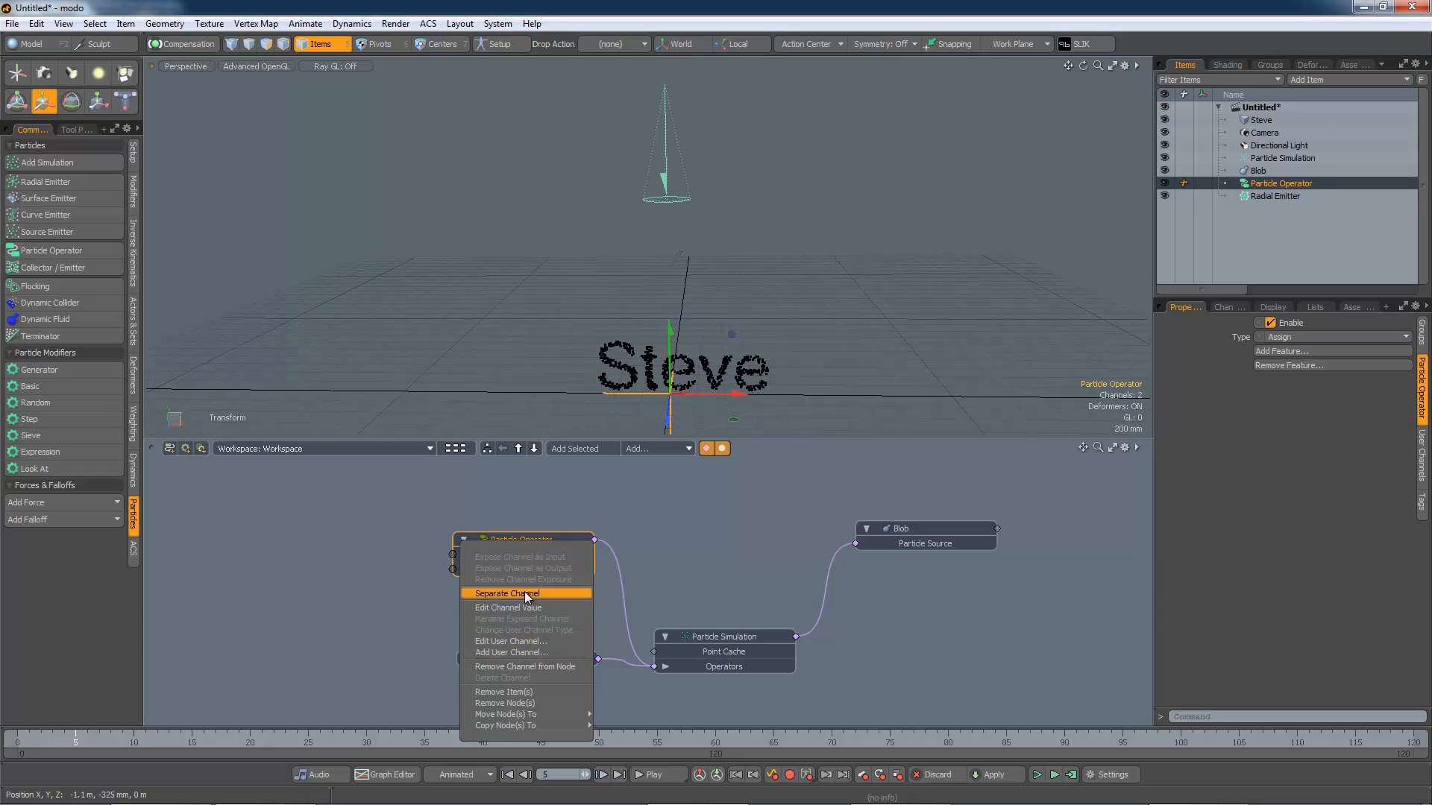
left_click(526, 667)
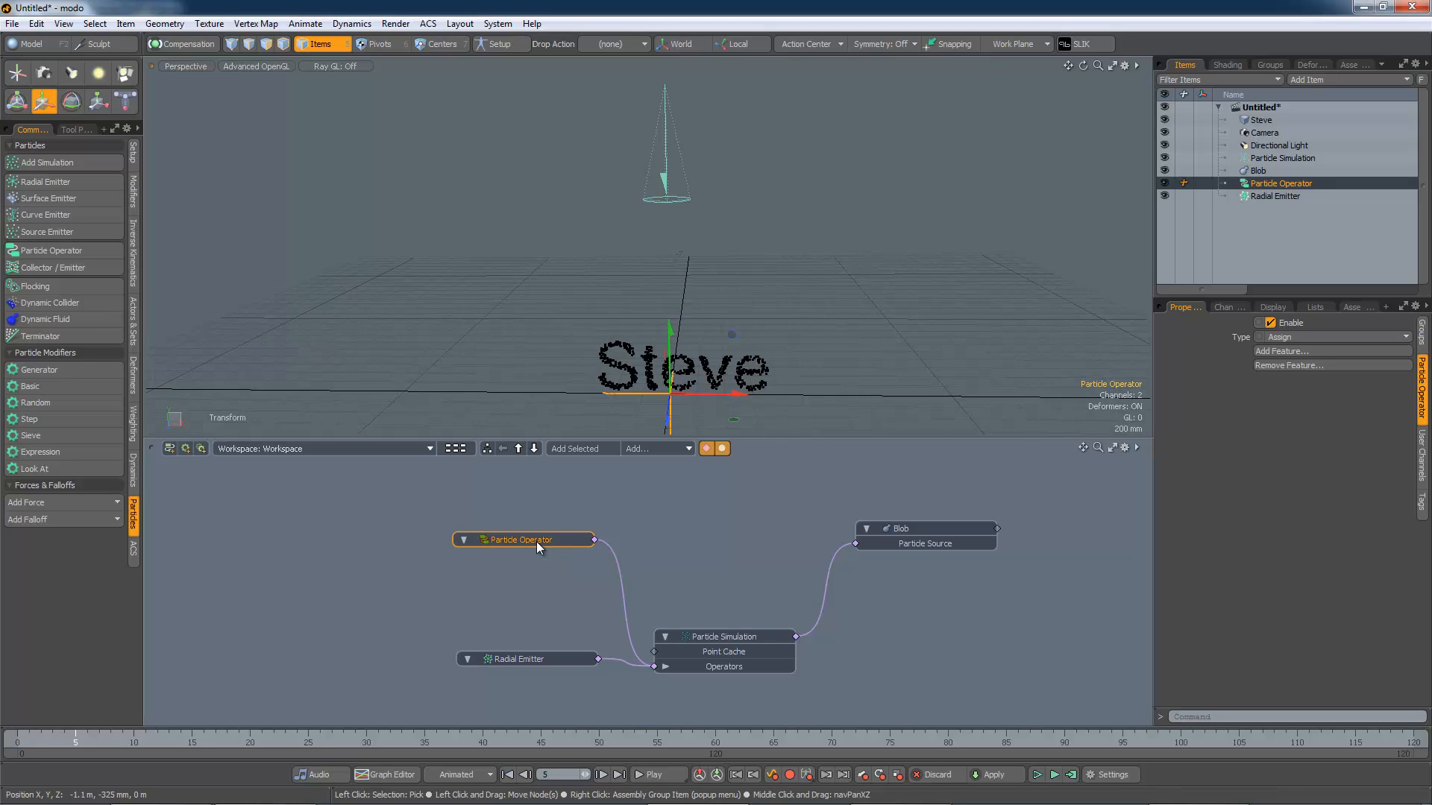
left_click_drag(537, 542, 548, 541)
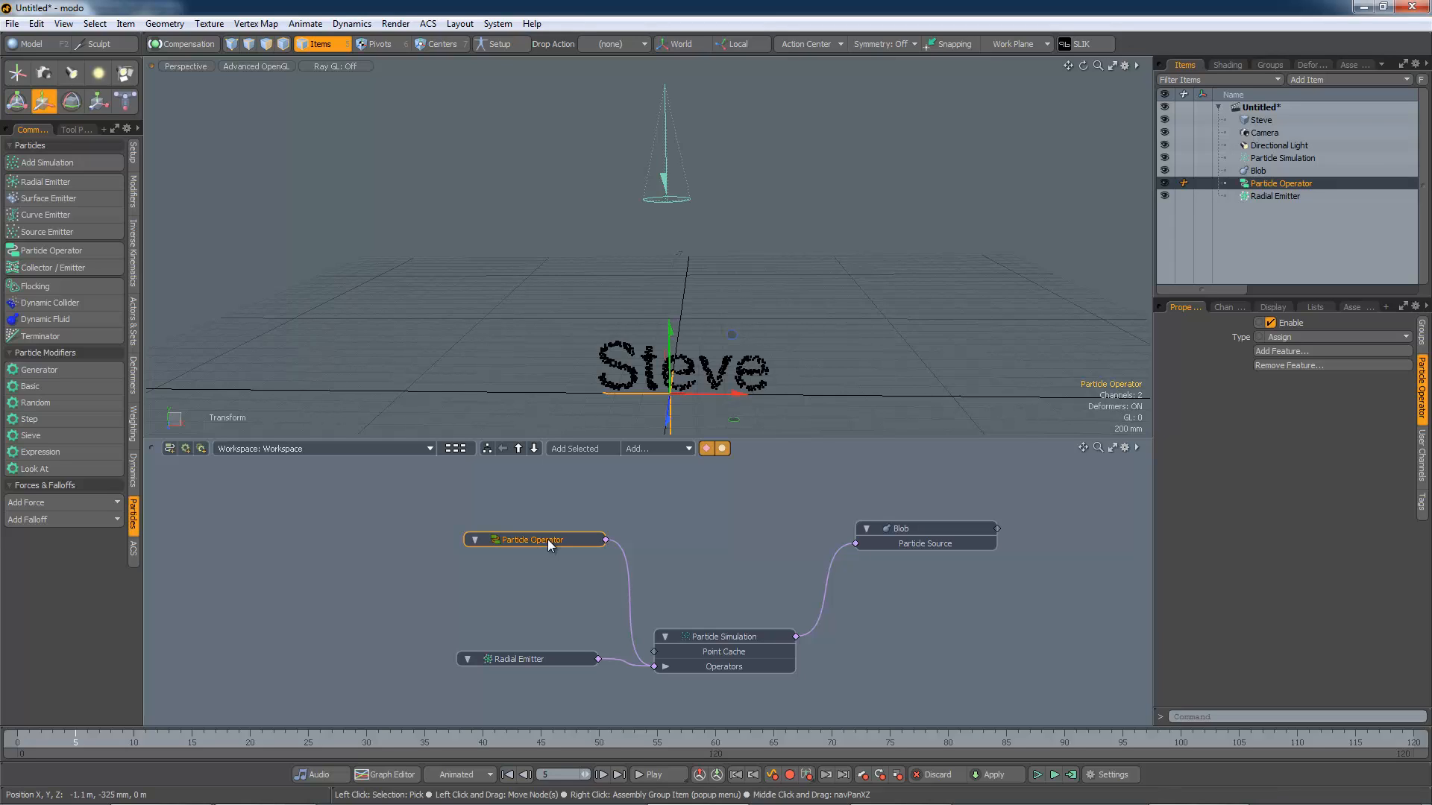
Step: Add the Force particle feature to the Particle Operator node
right_click(548, 540)
mouse_move(555, 708)
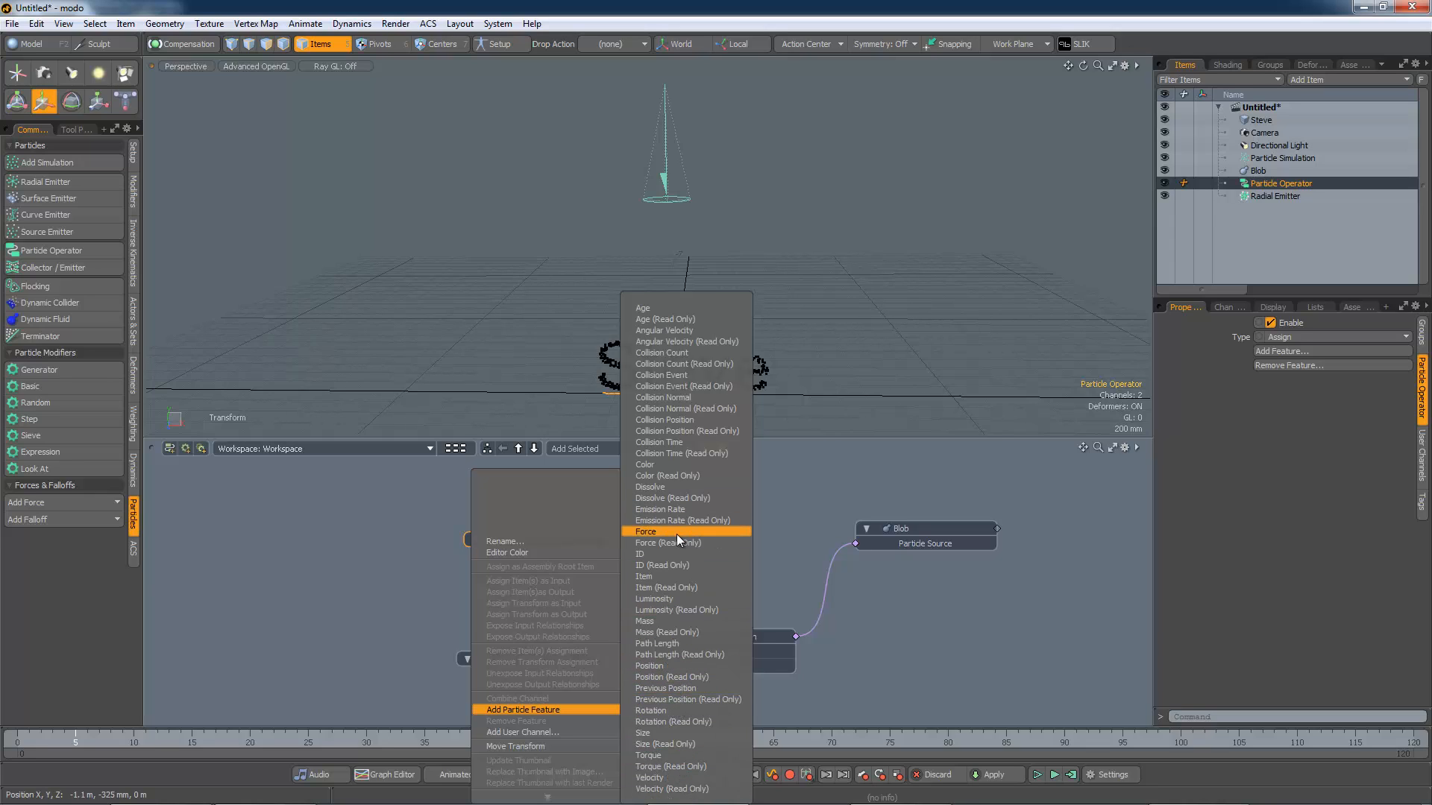
left_click(674, 533)
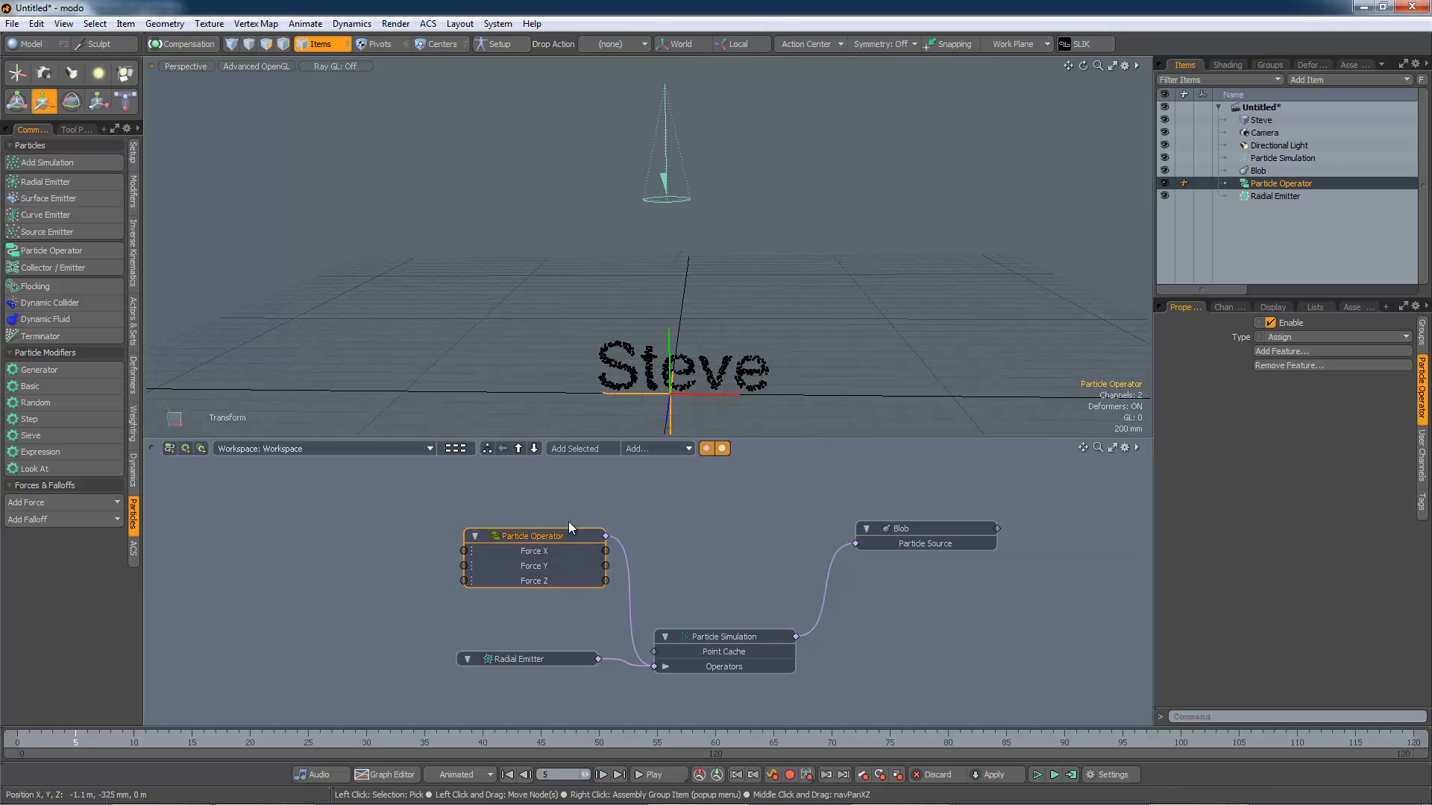
left_click_drag(569, 523, 571, 508)
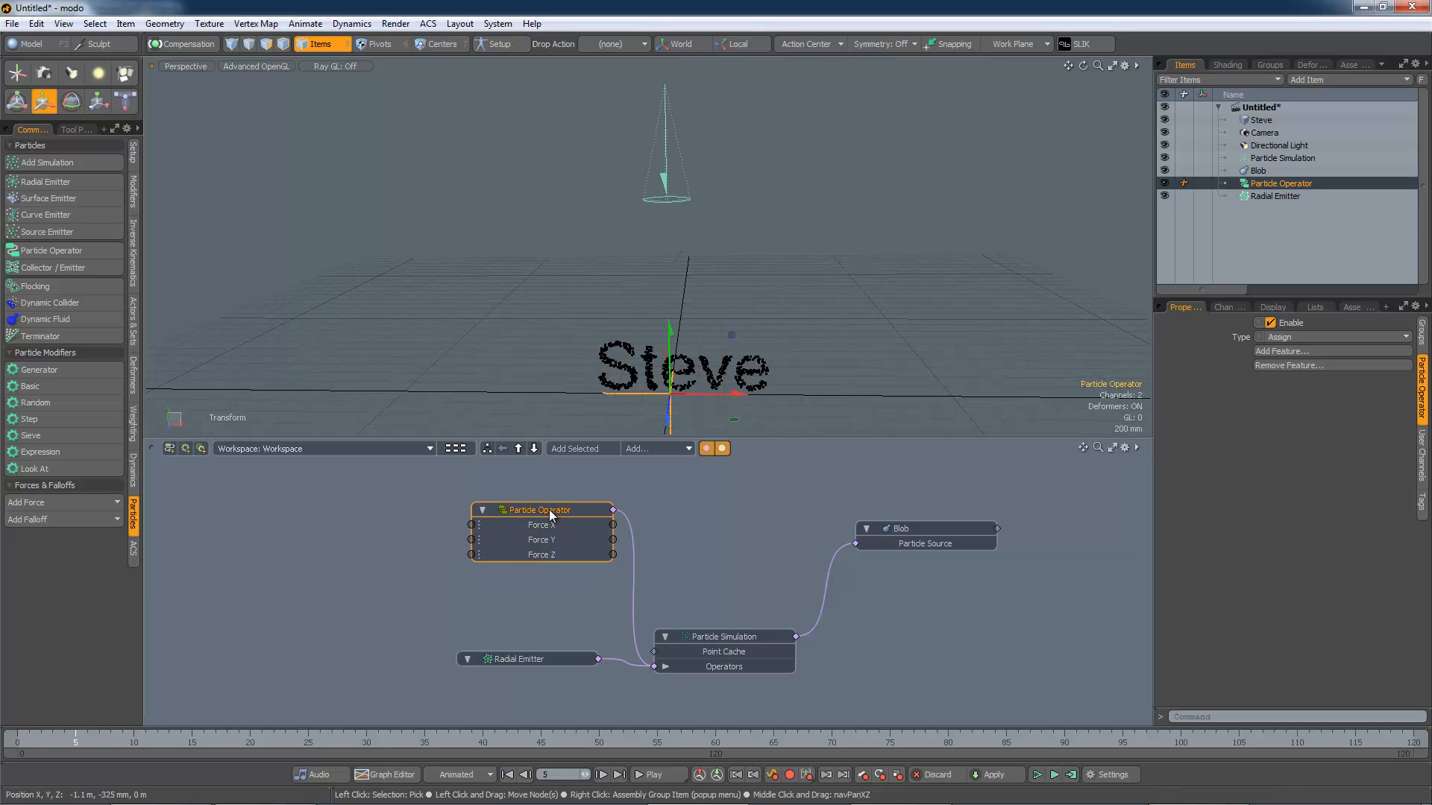
Step: Add the Position (Read Only) and ID (Read Only) particle features to the Particle Operator node
right_click(549, 509)
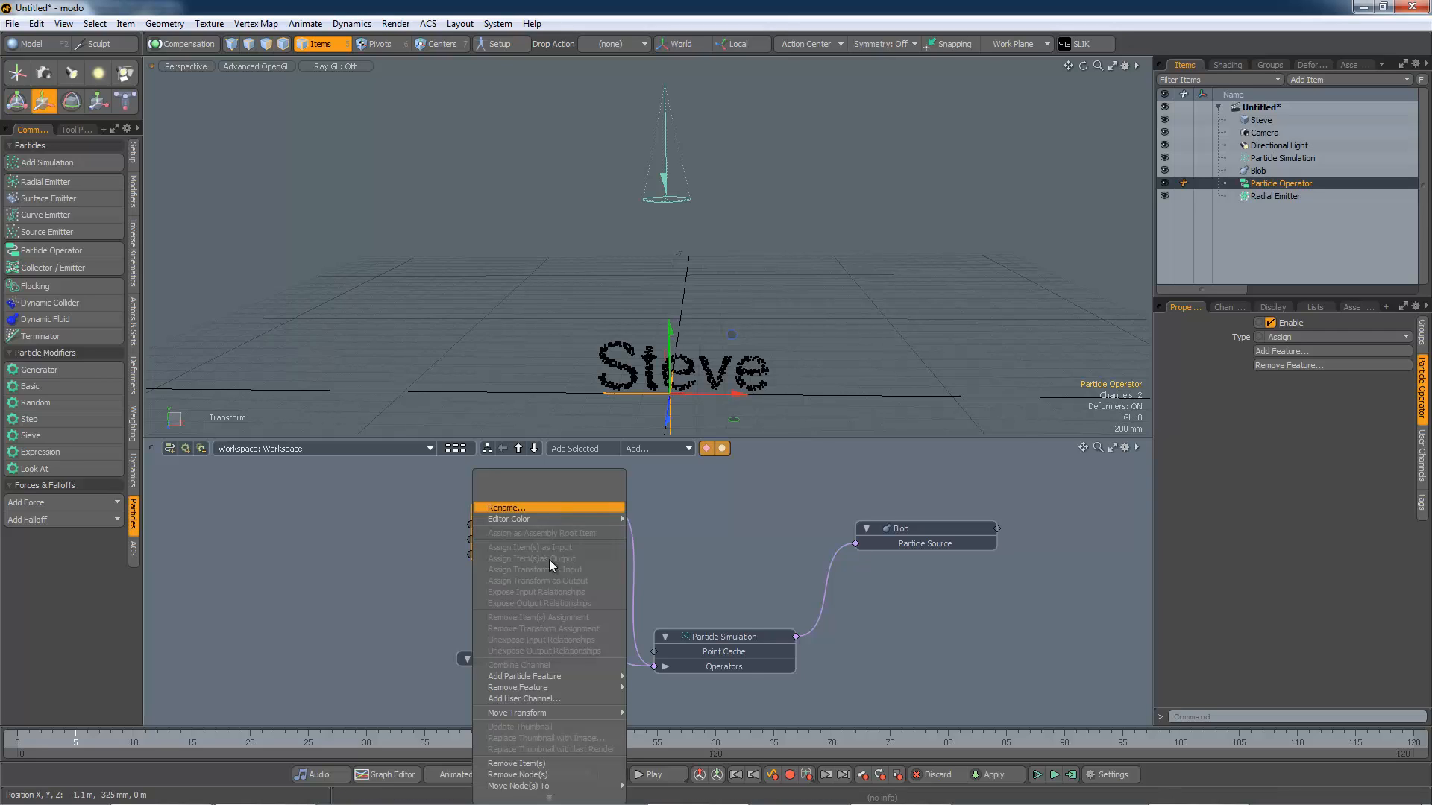
mouse_move(552, 675)
mouse_move(676, 800)
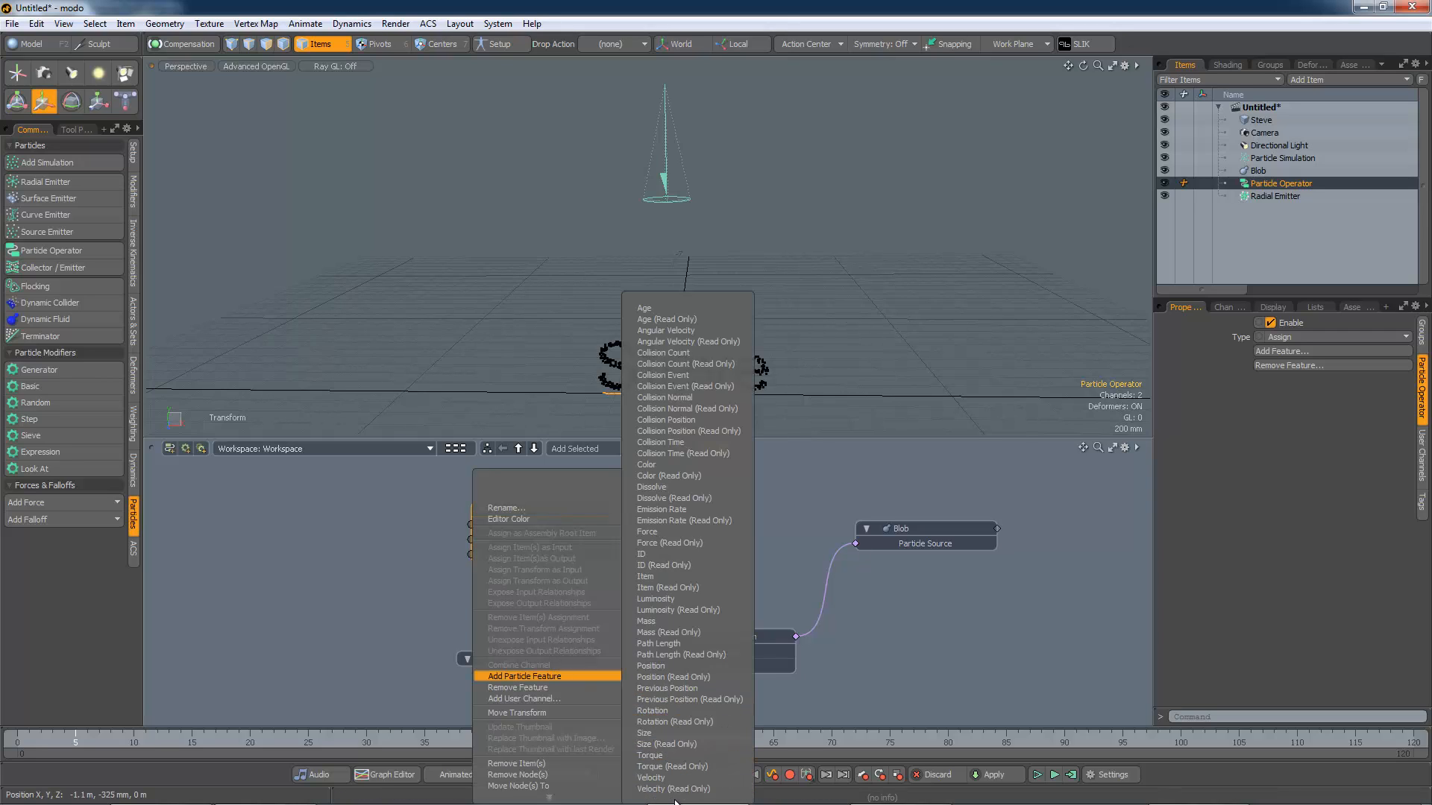
left_click(673, 677)
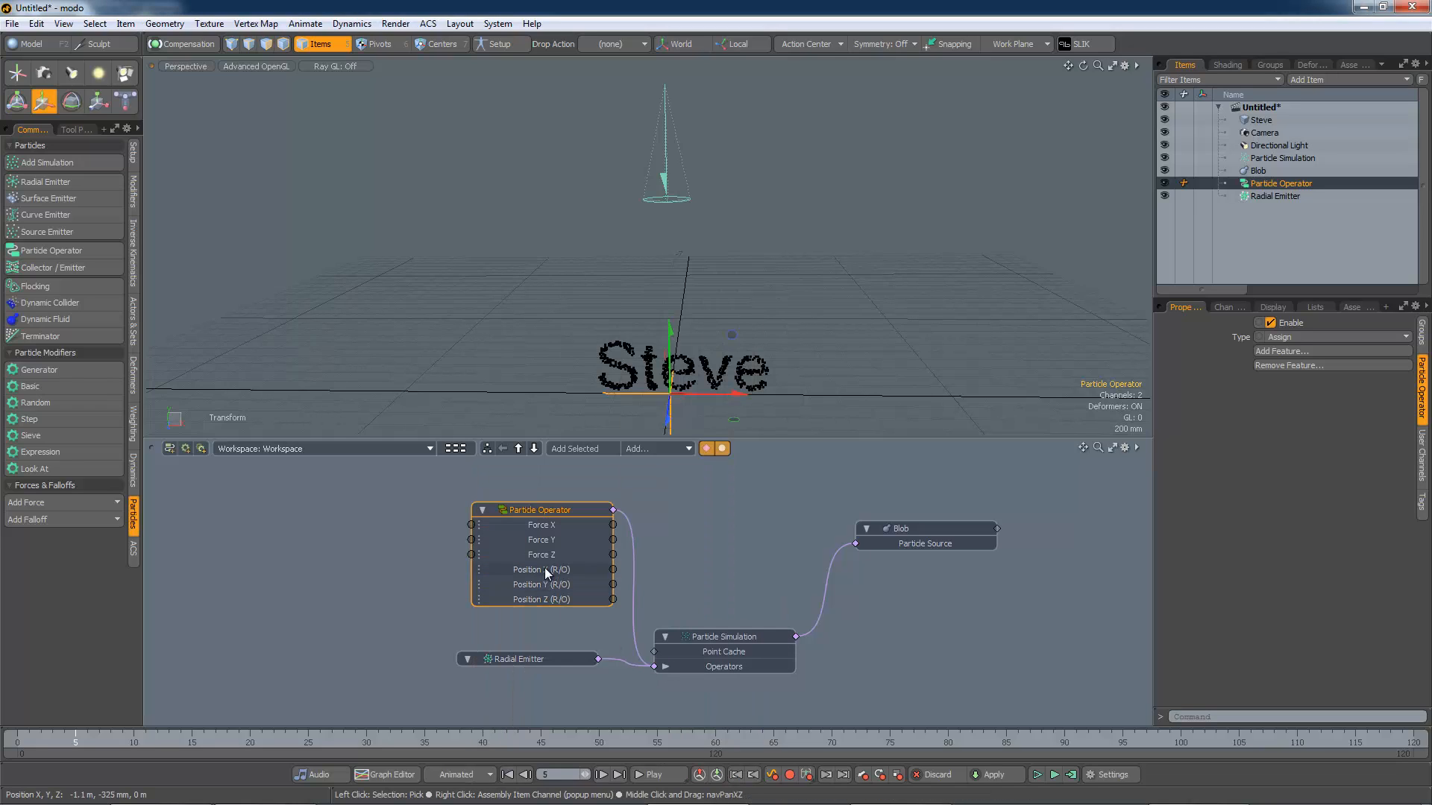
right_click(557, 512)
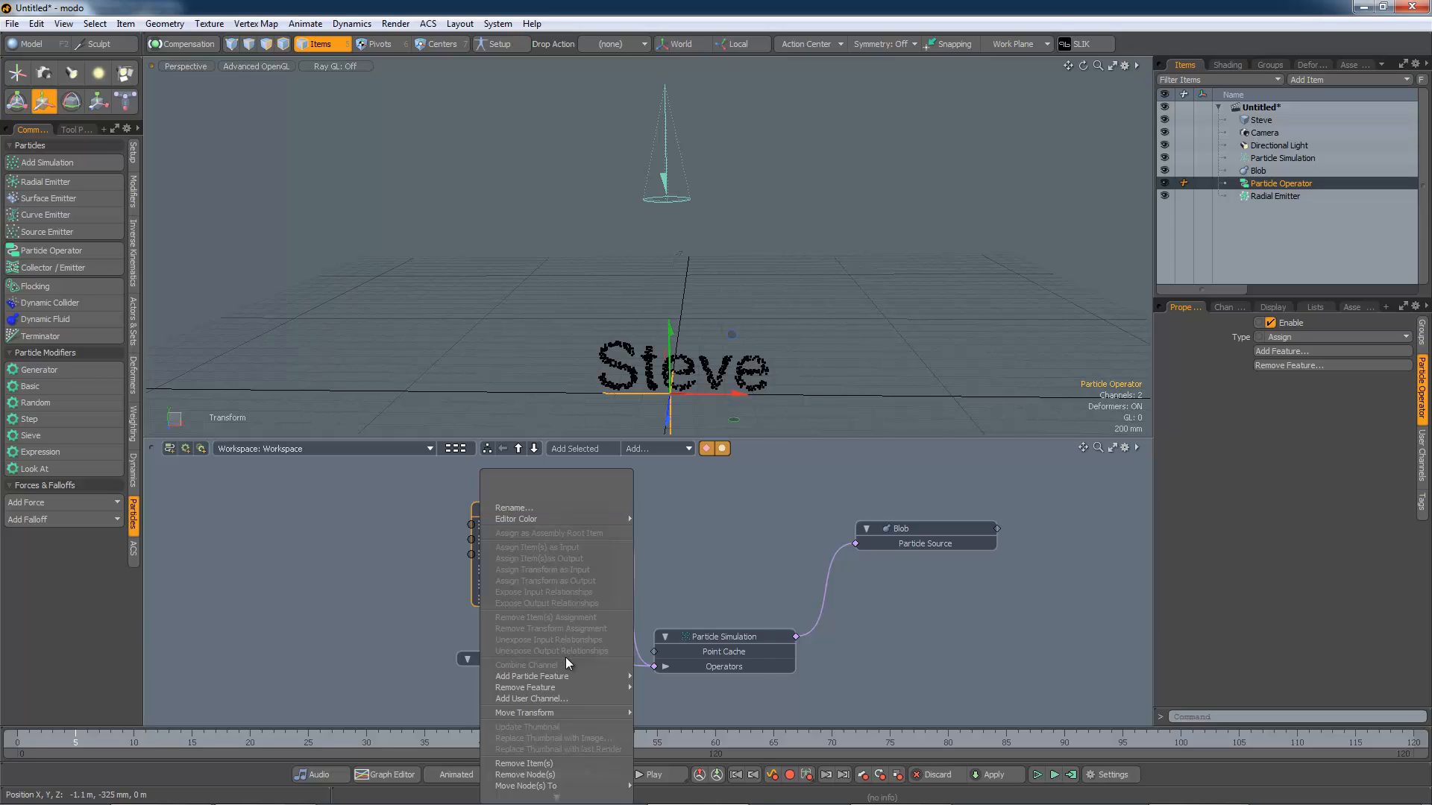
mouse_move(564, 673)
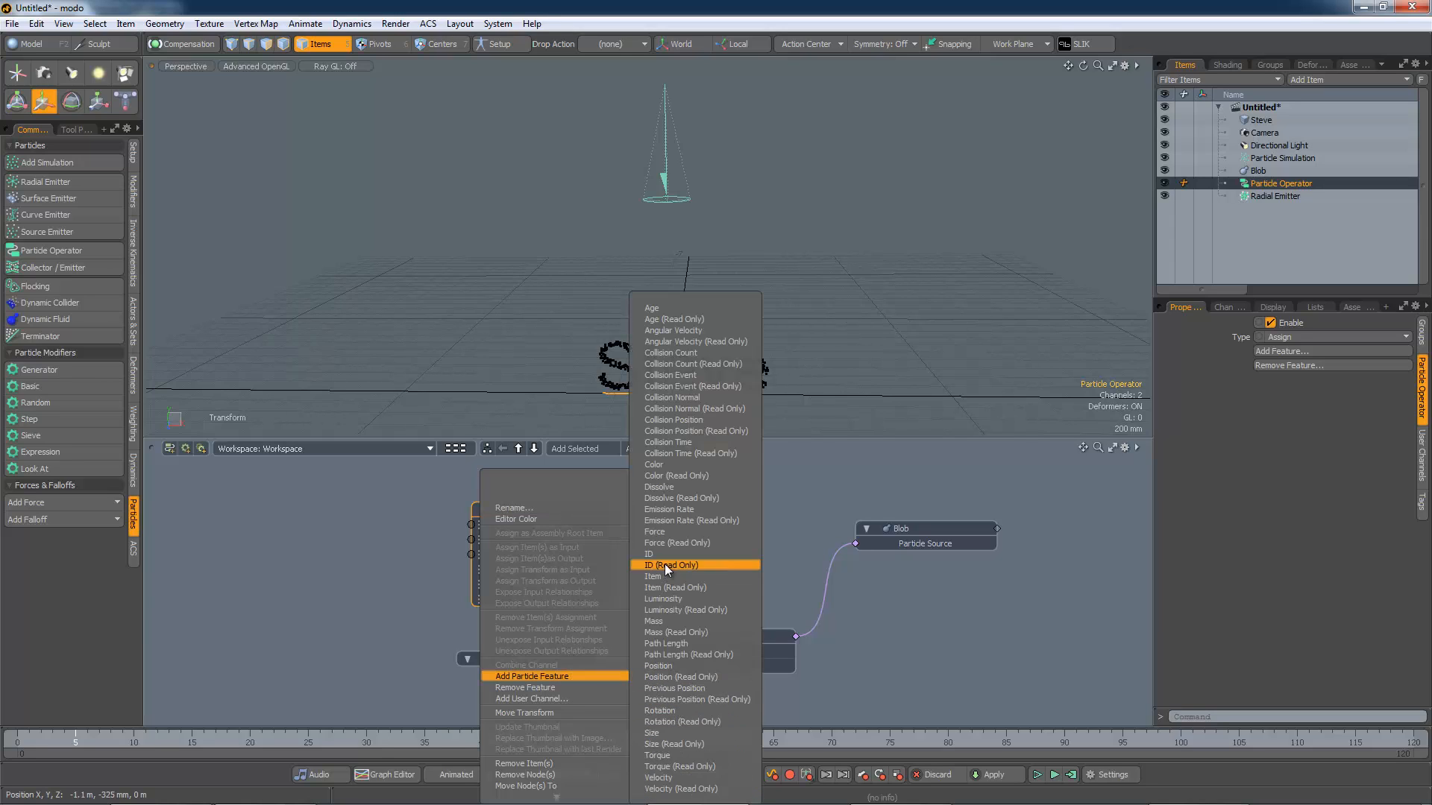
left_click(666, 565)
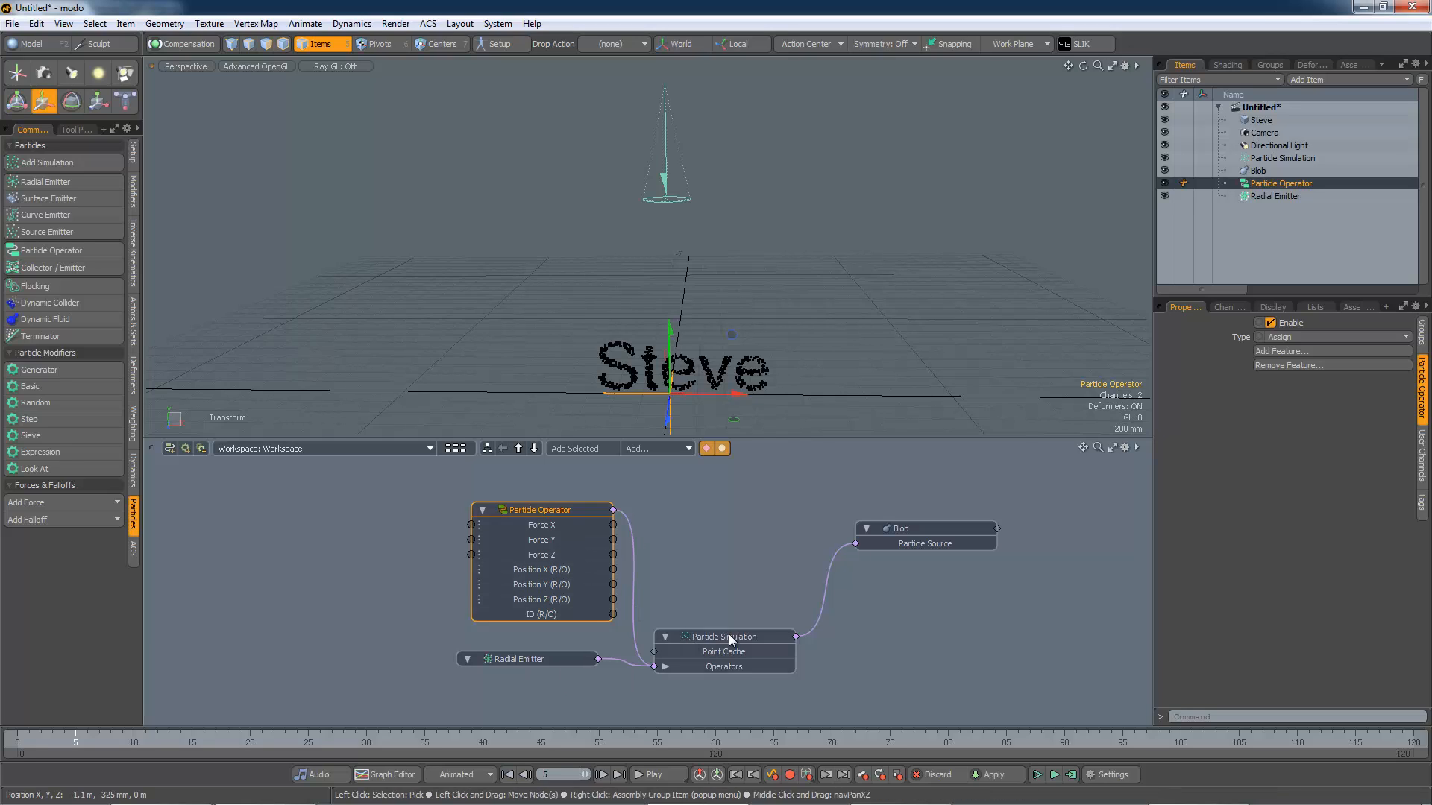
Step: Separate the Position X, Y and Z (R/O) channels into their own Particle Operator node and move it aside
left_click_drag(729, 638, 822, 616)
left_click_drag(900, 532, 971, 619)
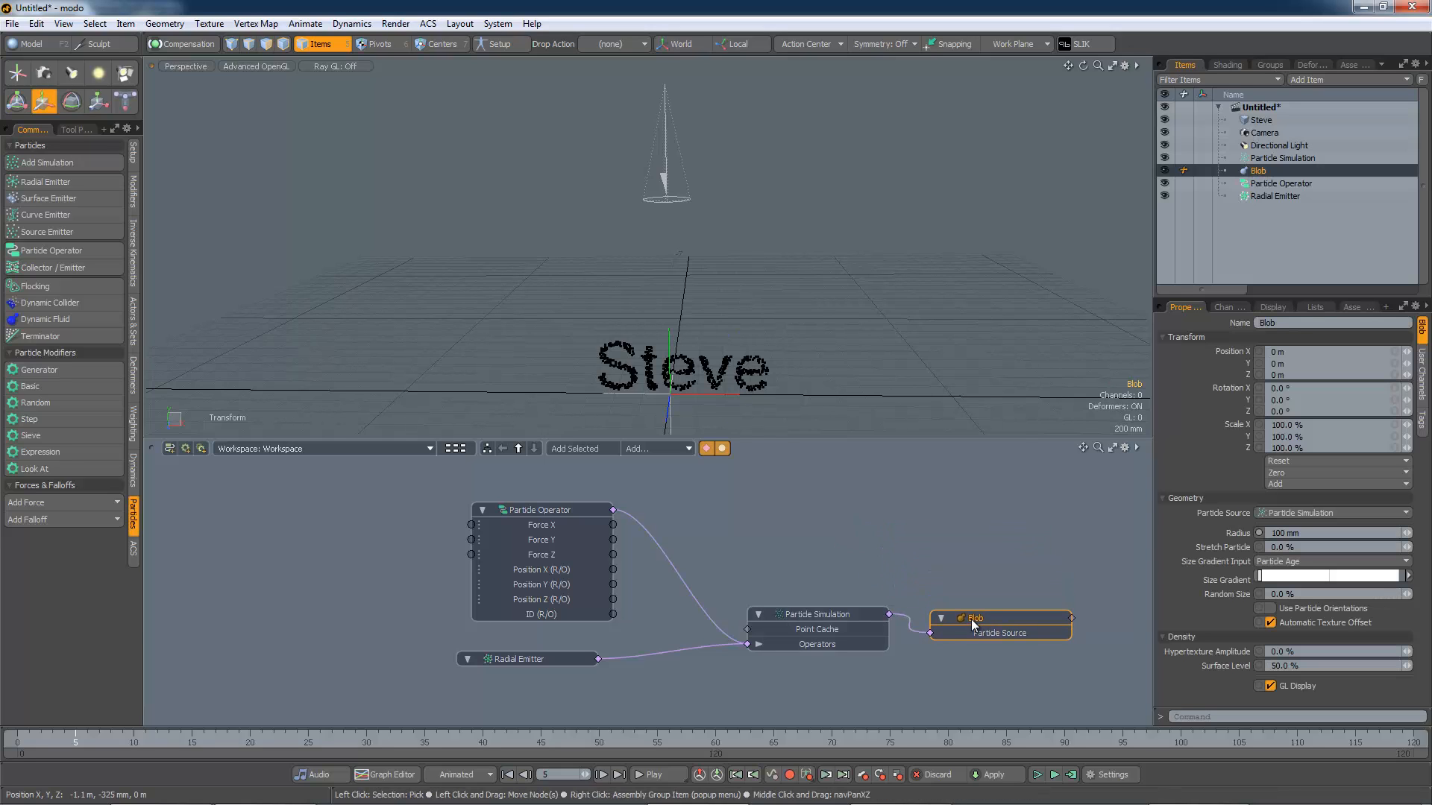
left_click_drag(561, 661, 674, 688)
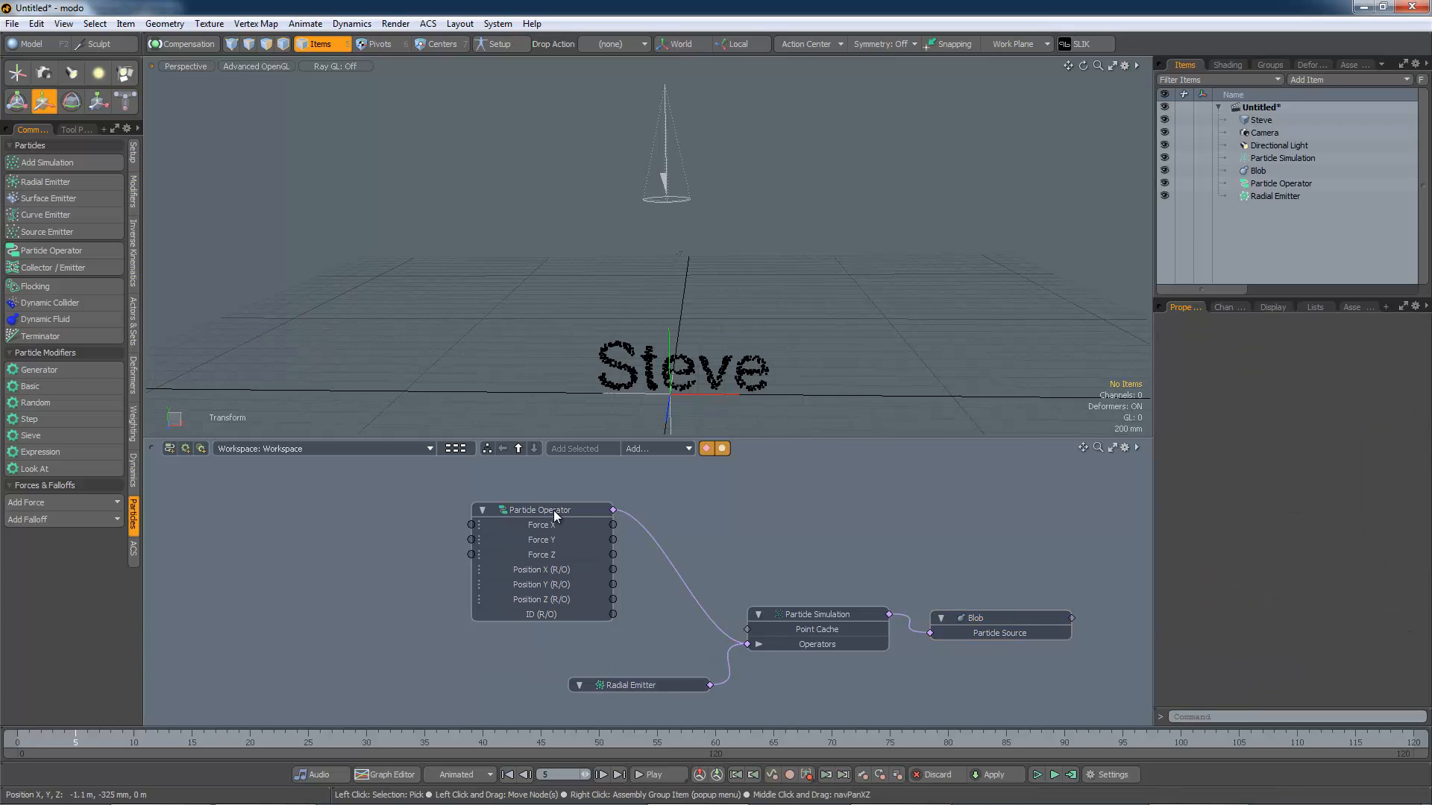
left_click_drag(554, 510, 624, 502)
left_click(616, 566)
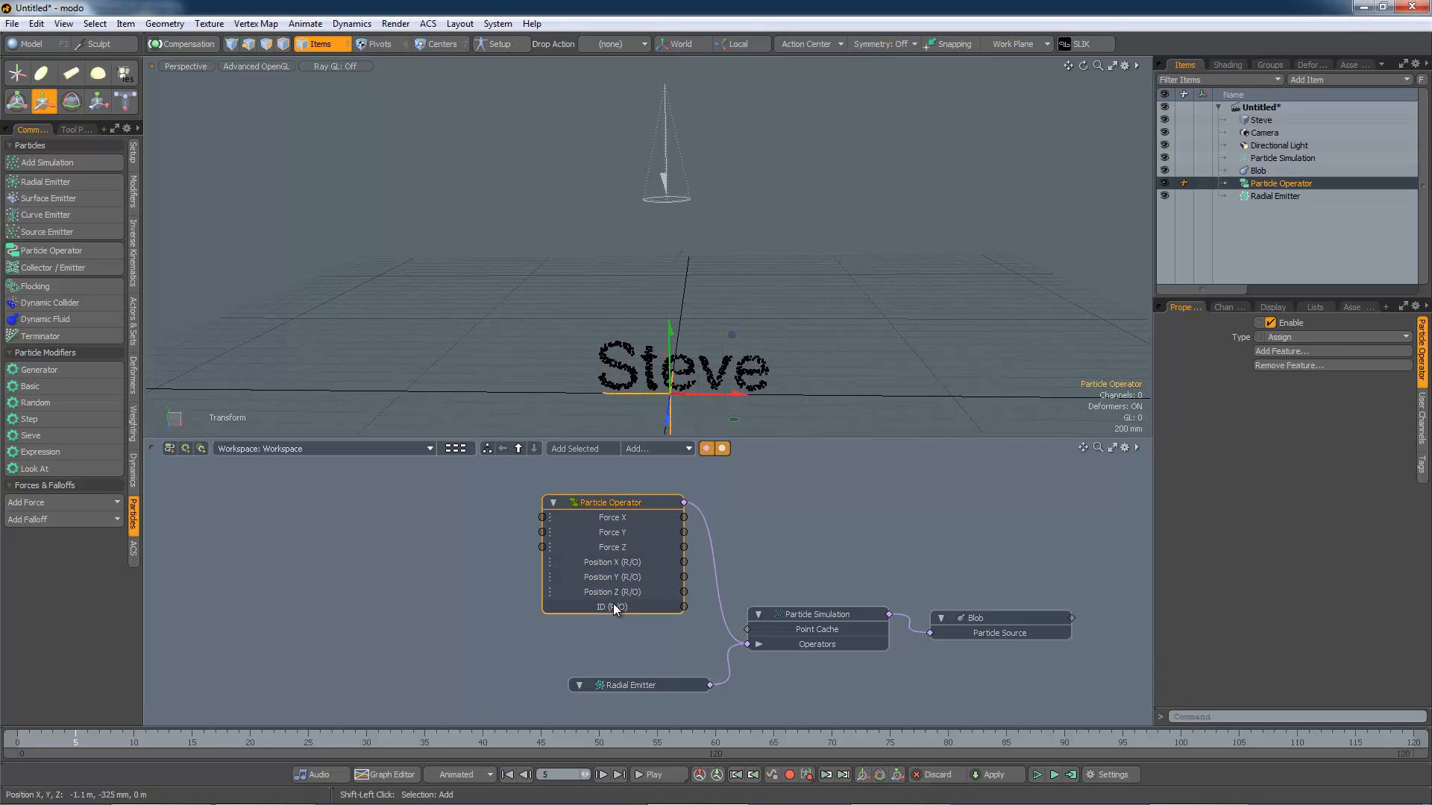
left_click_drag(611, 563, 616, 593)
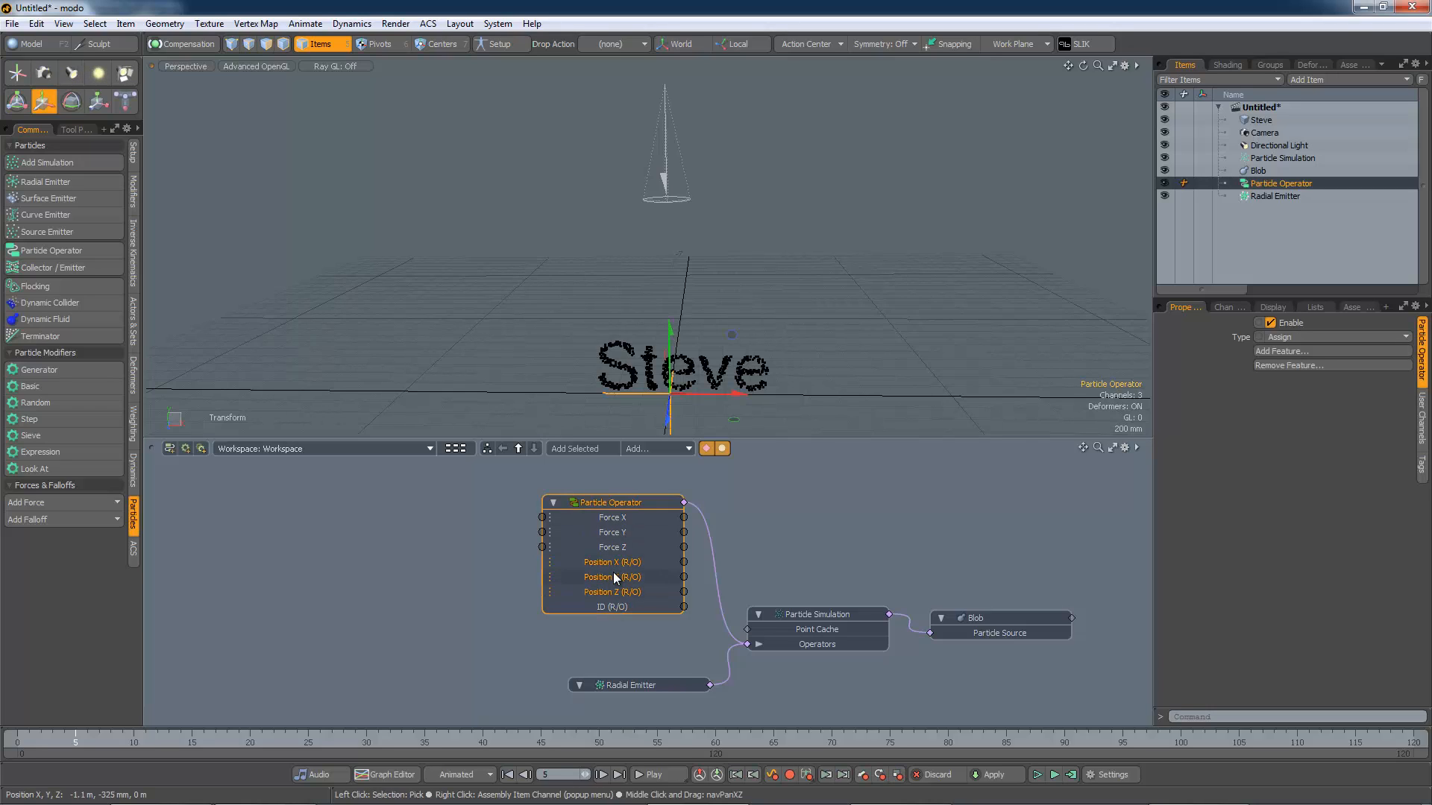
right_click(613, 574)
left_click(612, 613)
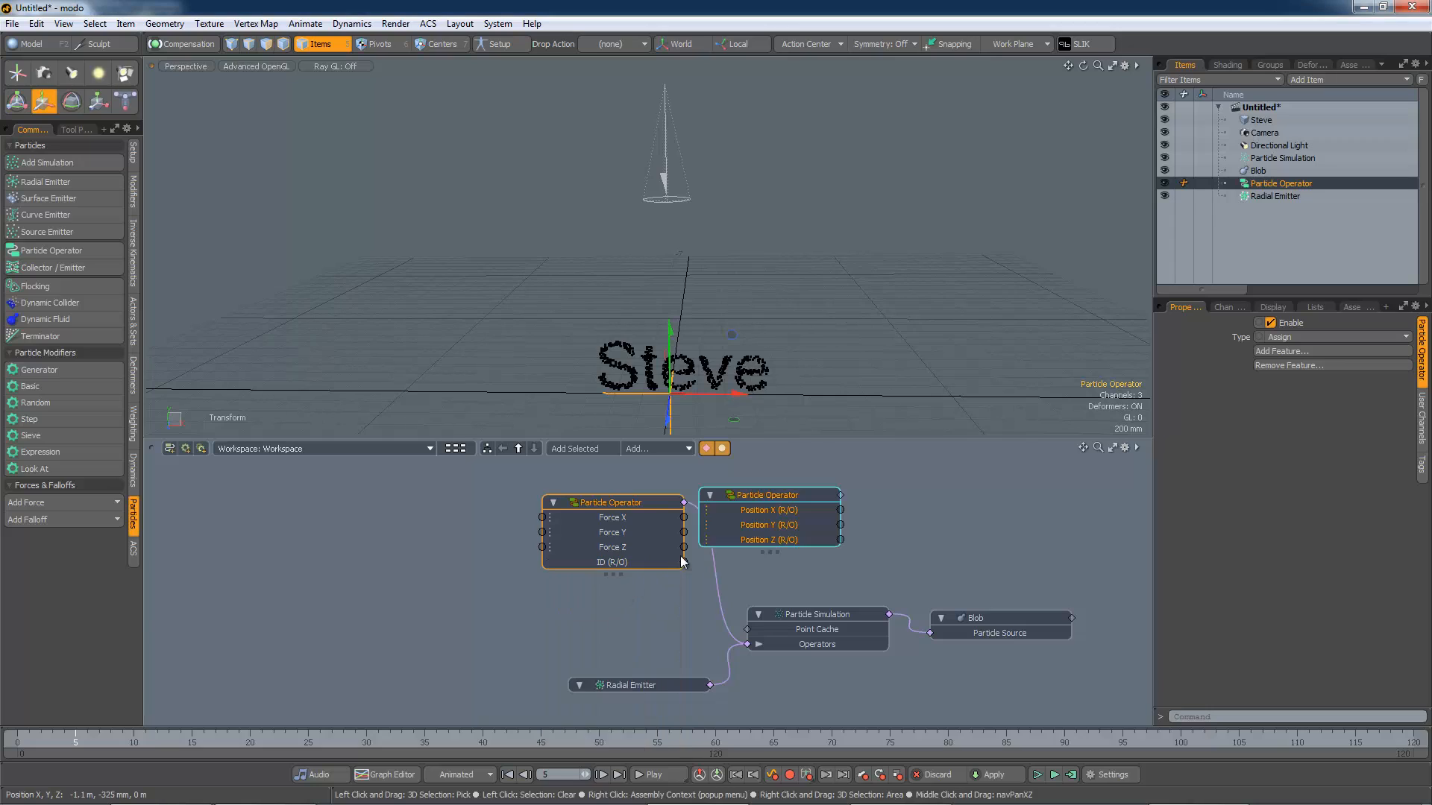
left_click_drag(749, 505, 288, 538)
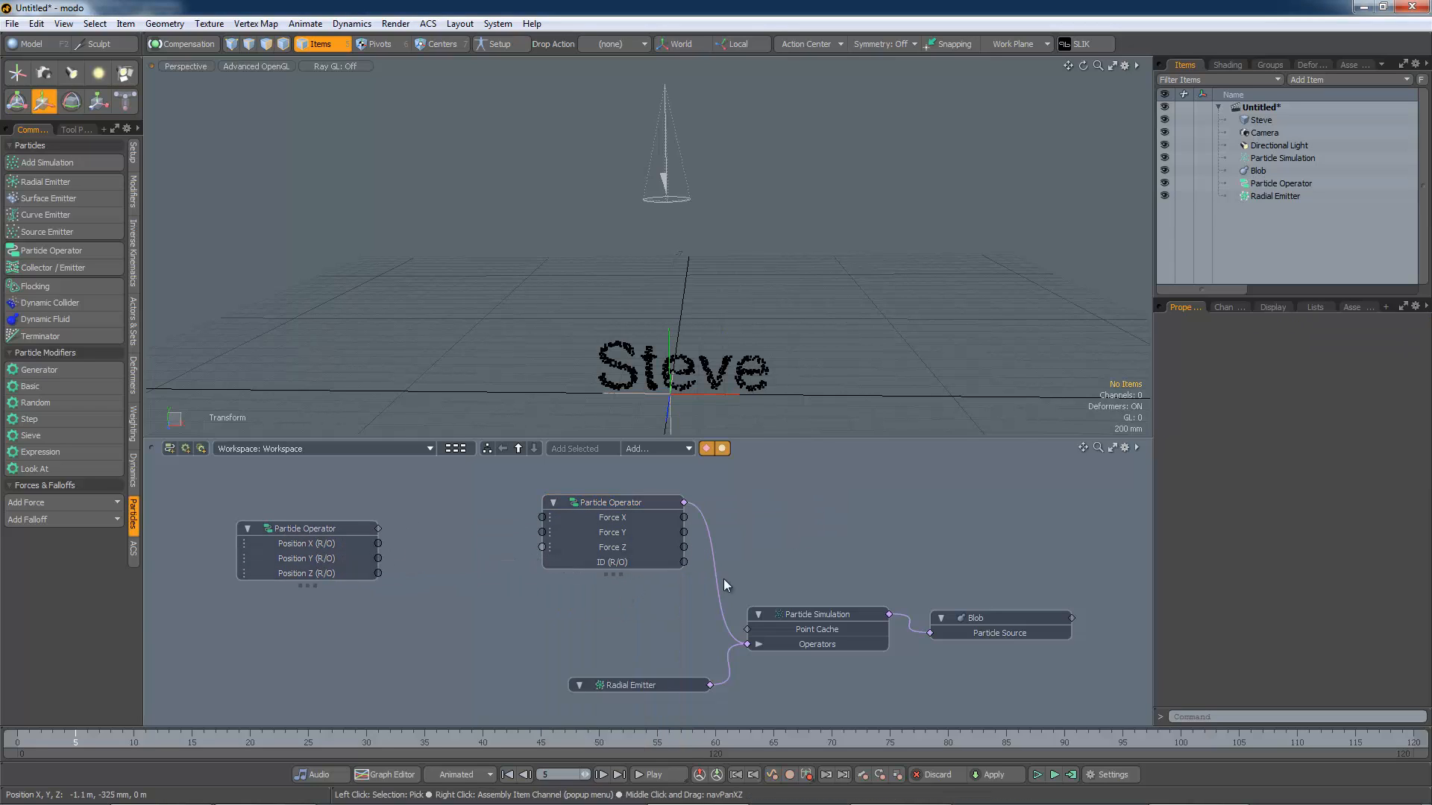
Step: Rearrange the nodes and separate the ID (R/O) channel into its own Particle Operator node
left_click_drag(958, 619, 1047, 616)
left_click_drag(852, 616, 915, 586)
left_click_drag(666, 504, 755, 497)
left_click_drag(666, 685, 752, 671)
right_click(704, 556)
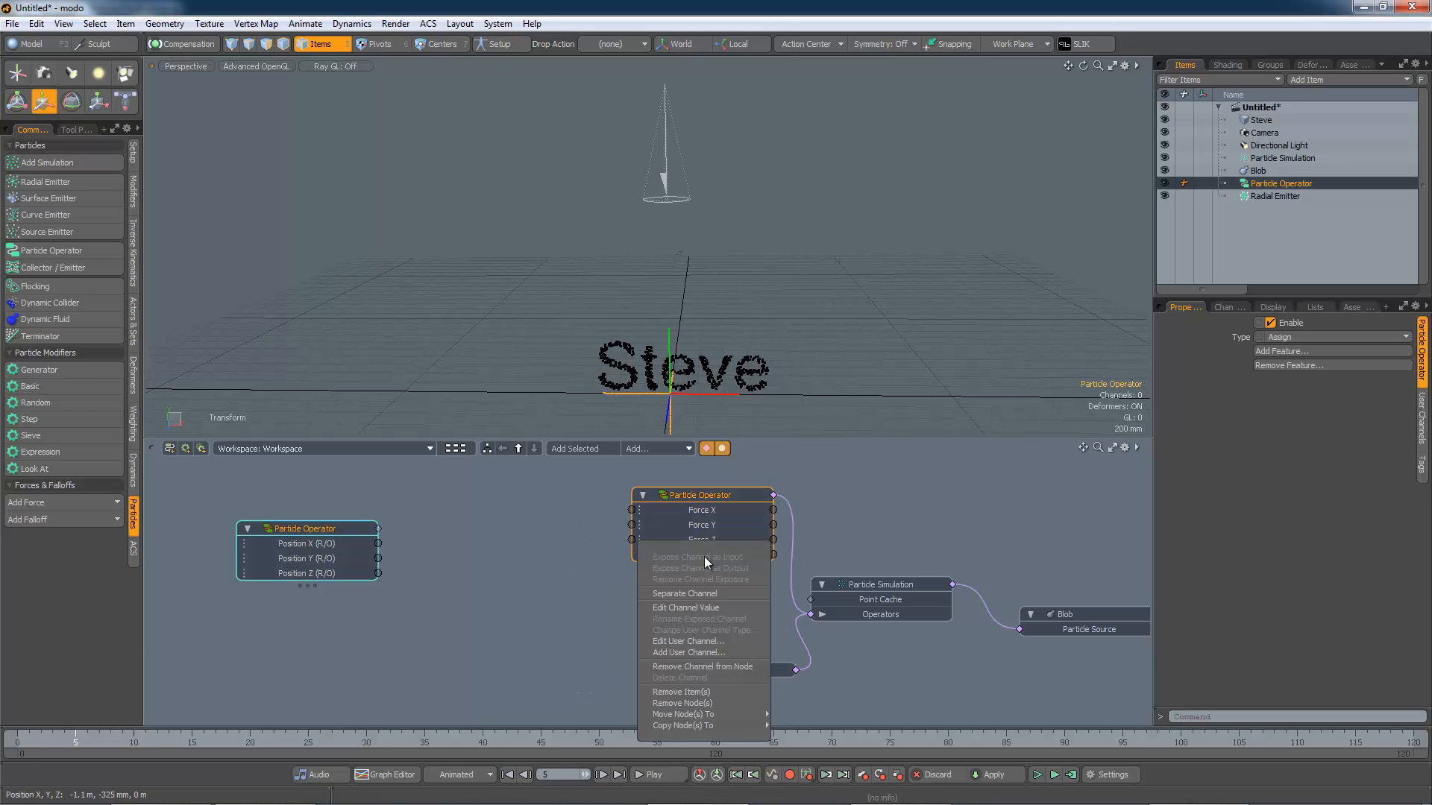
right_click(709, 554)
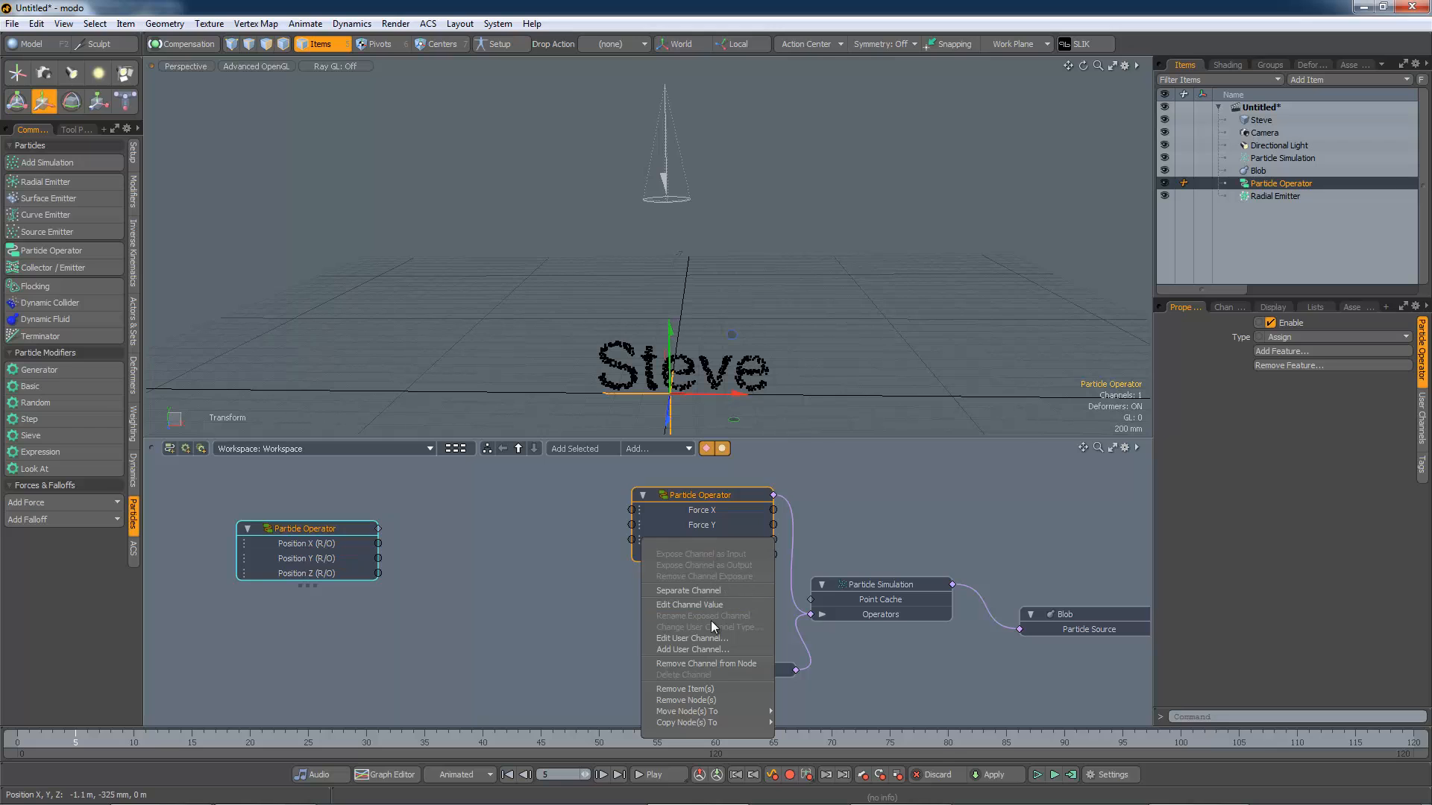
left_click(709, 591)
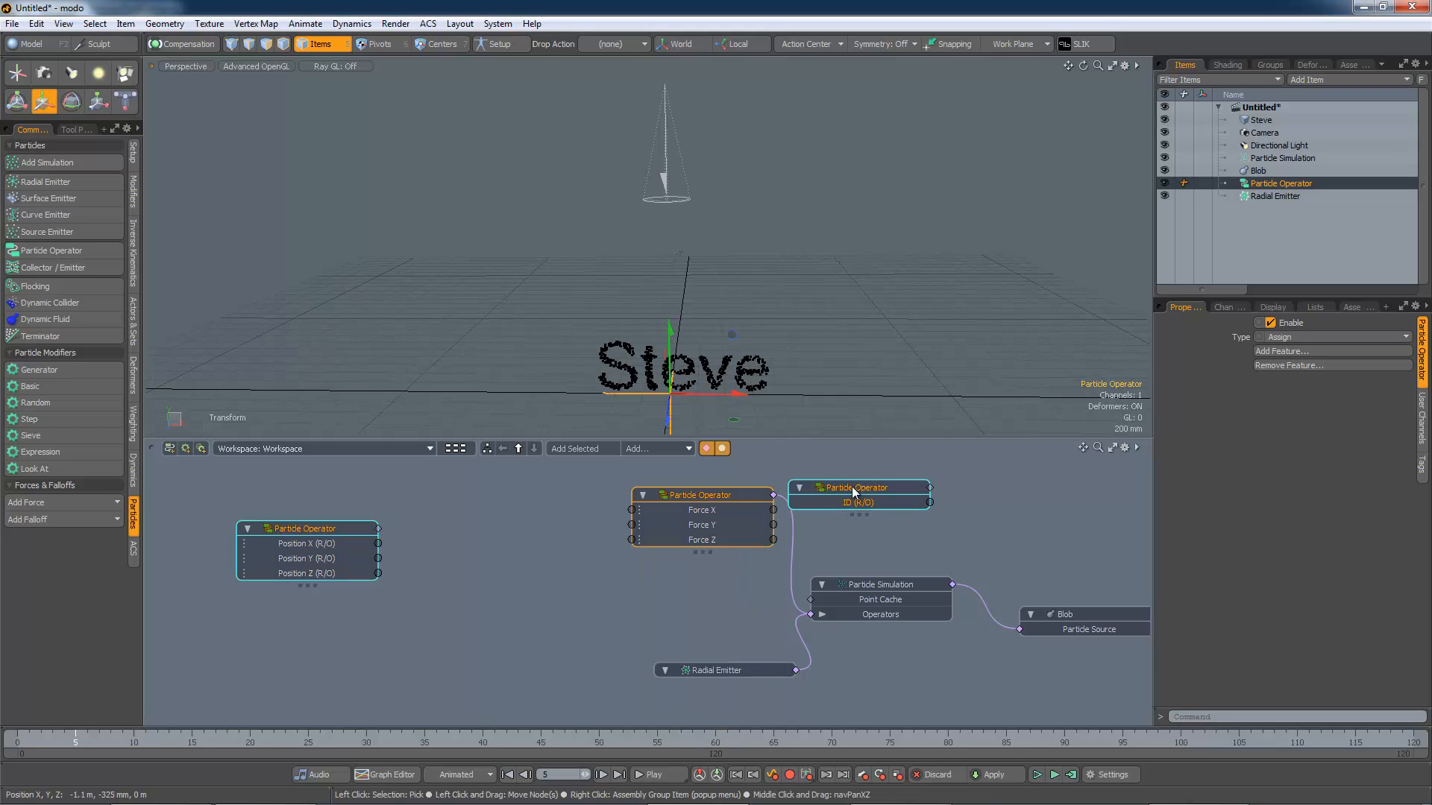
left_click_drag(854, 491, 295, 633)
left_click(415, 618)
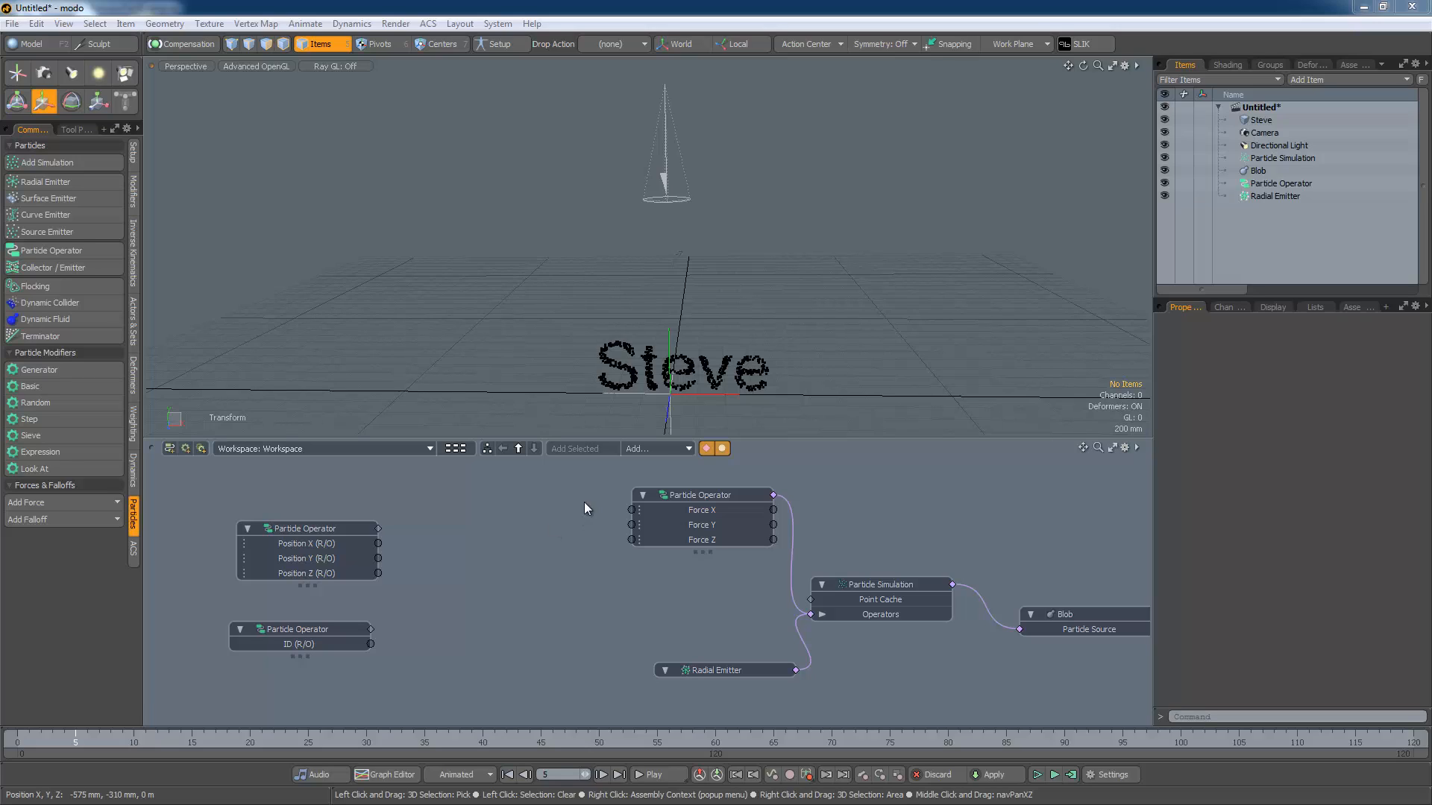
Step: Add a Geometry Constraint:Position channel modifier to the schematic and place it among the operator nodes
left_click(656, 449)
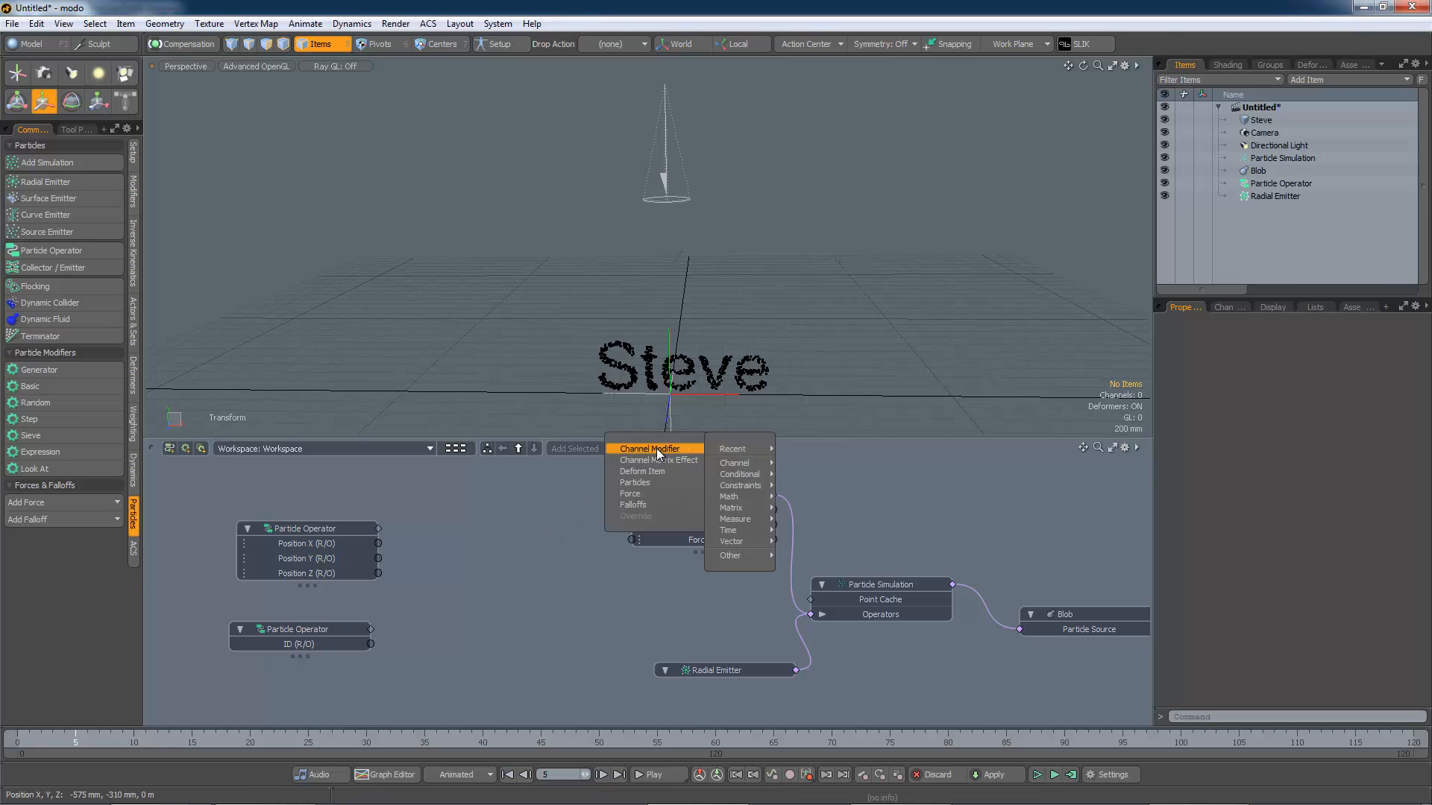
mouse_move(722, 449)
mouse_move(738, 486)
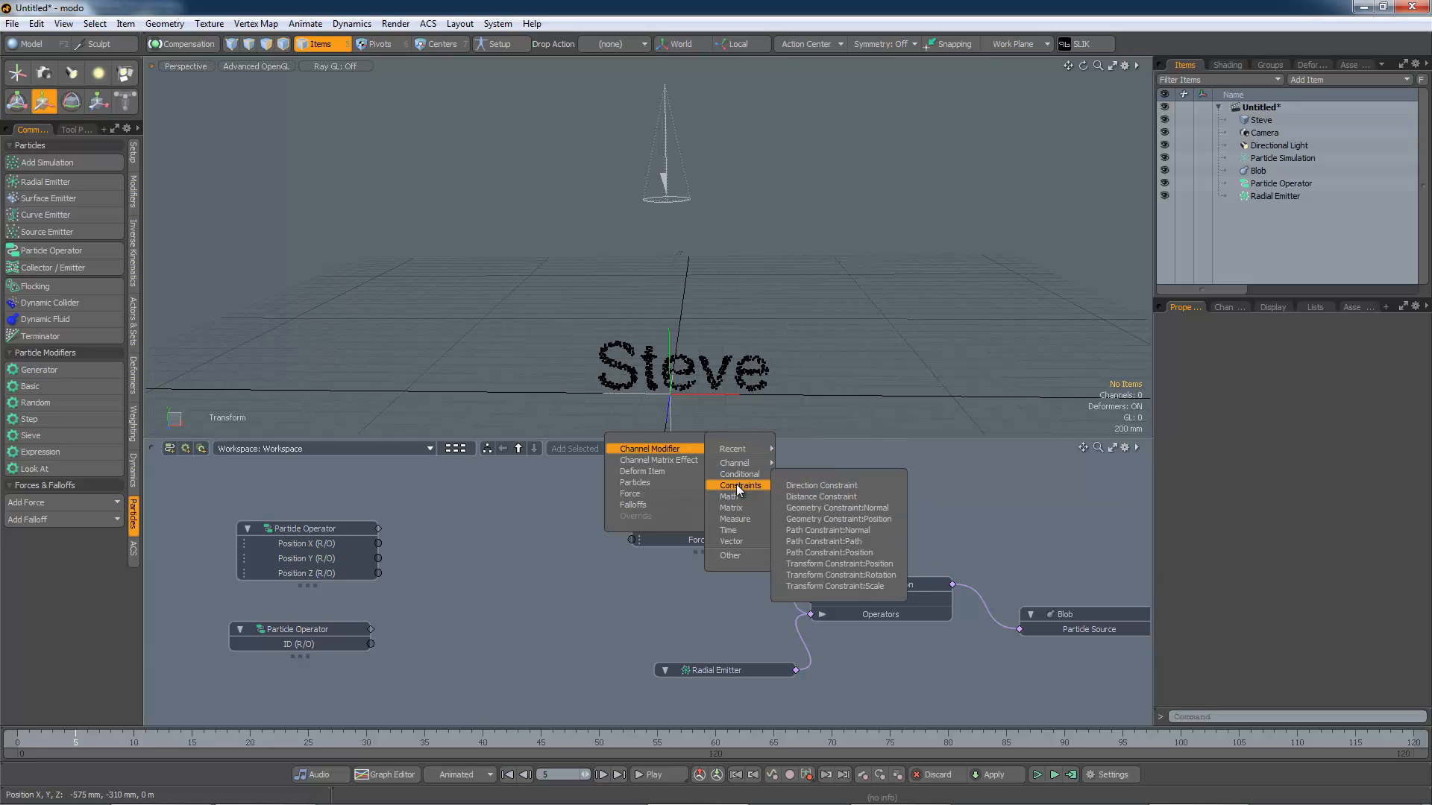
left_click(834, 517)
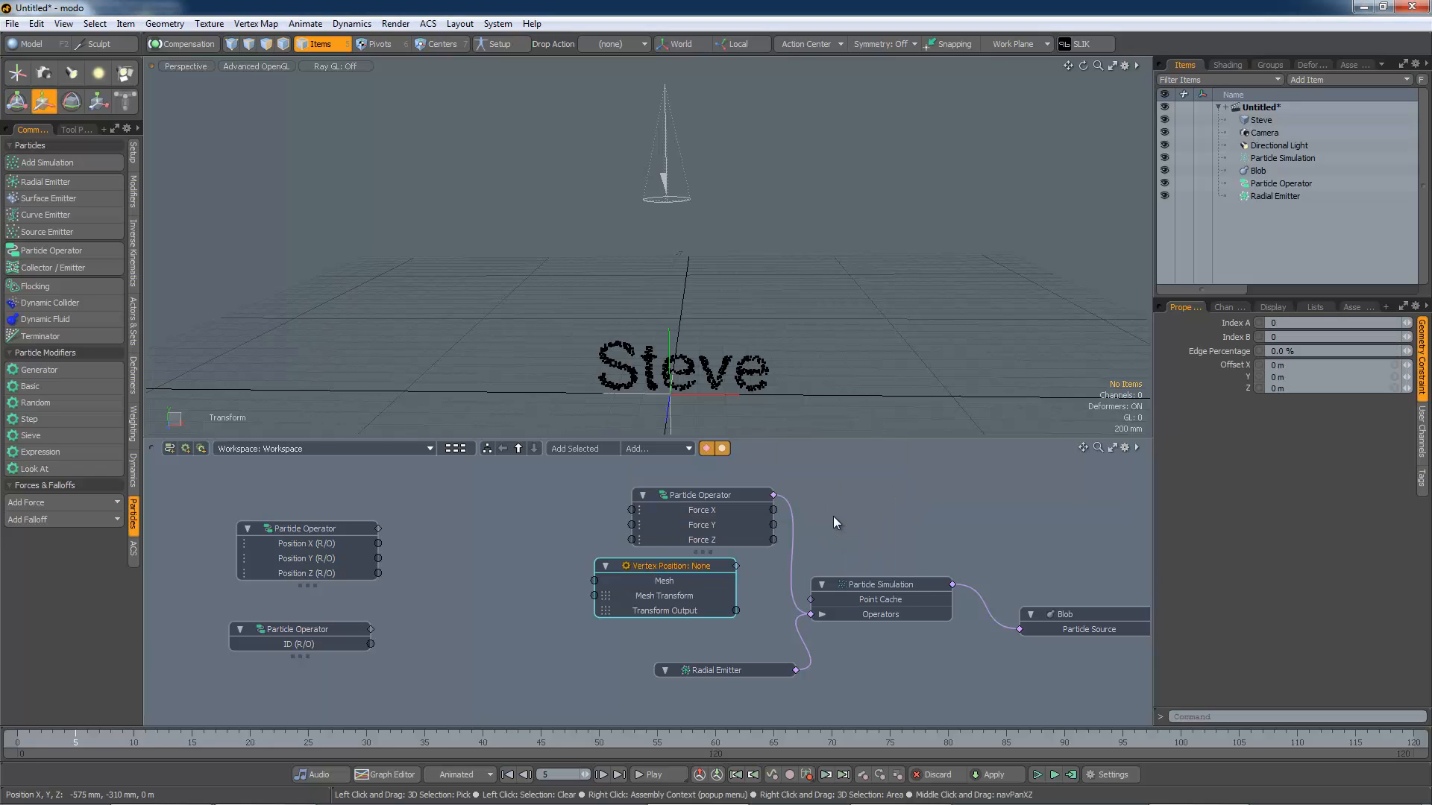
left_click_drag(685, 566, 543, 562)
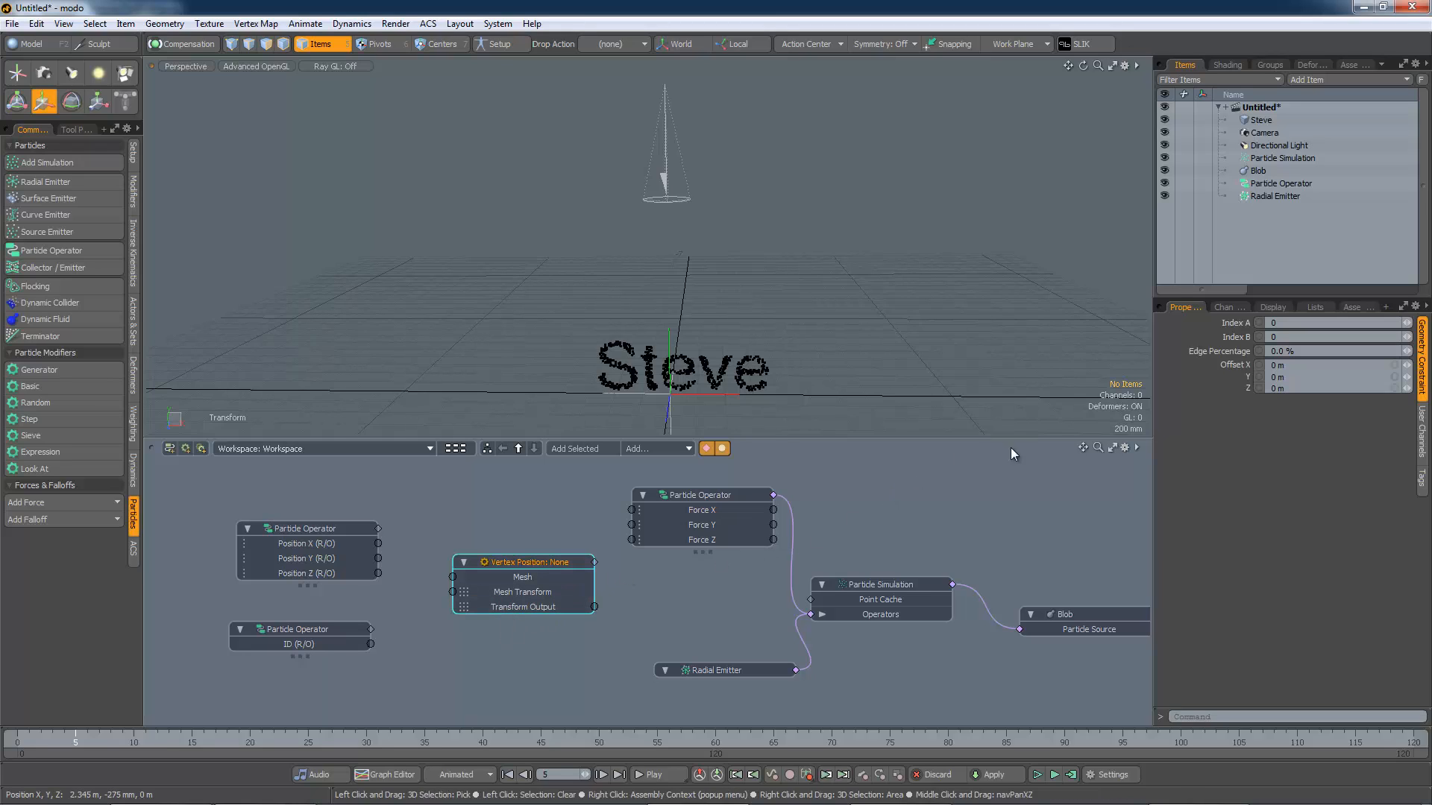
Step: Add the Steve mesh item to the schematic and open its channel list
left_click_drag(1260, 120, 355, 491)
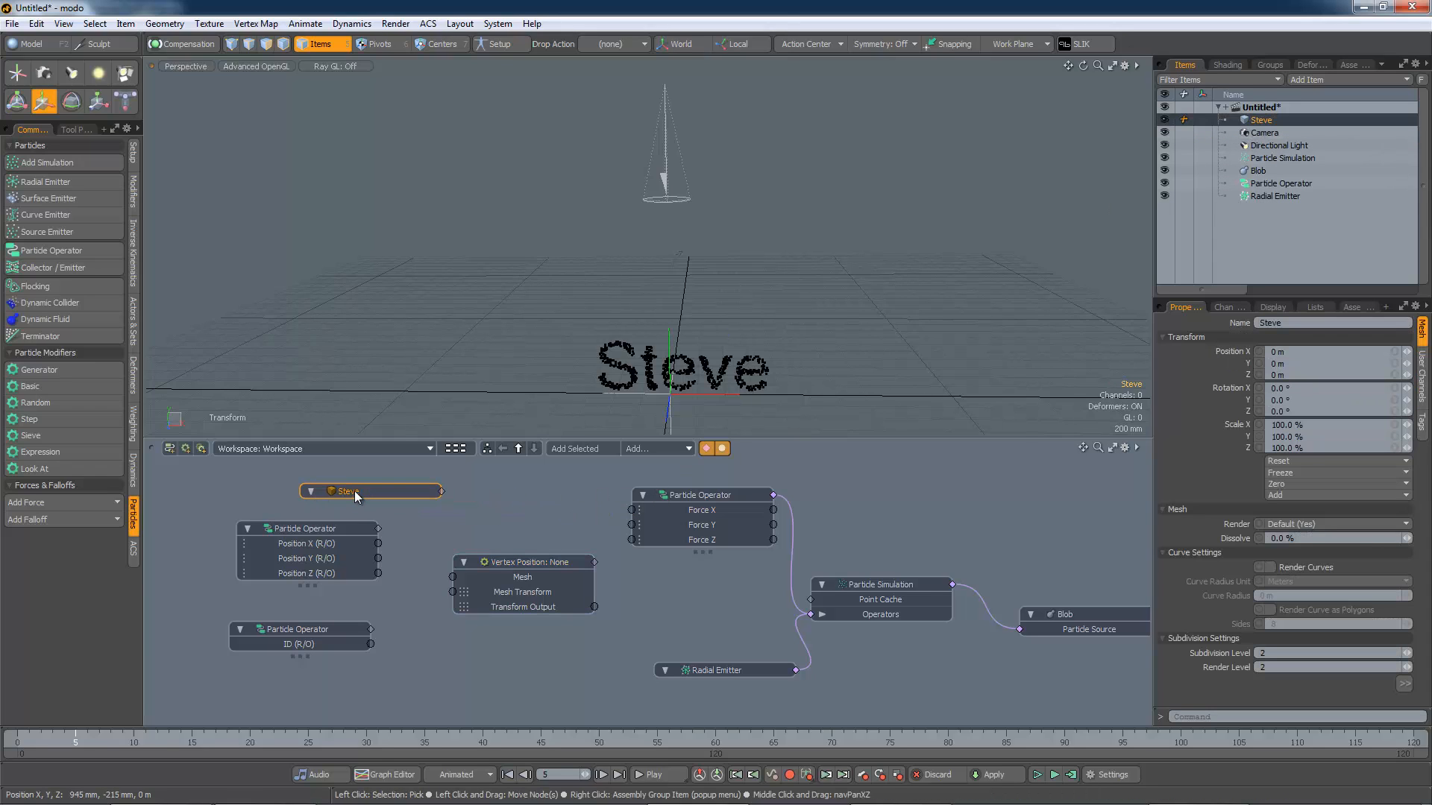
left_click(1223, 309)
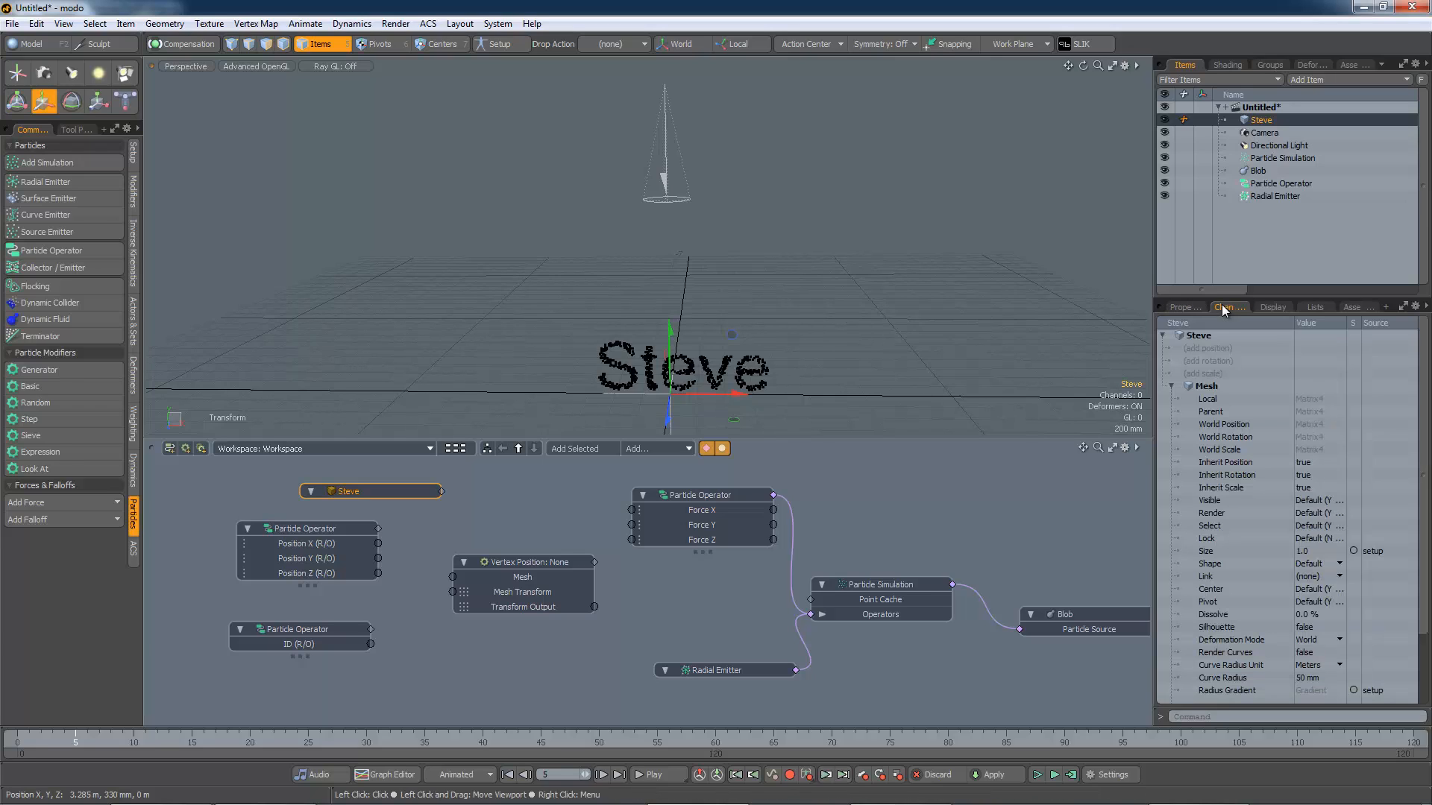
Step: Add Steve's World Position, World Rotation and World Scale channels to its node in the schematic
left_click(1226, 424)
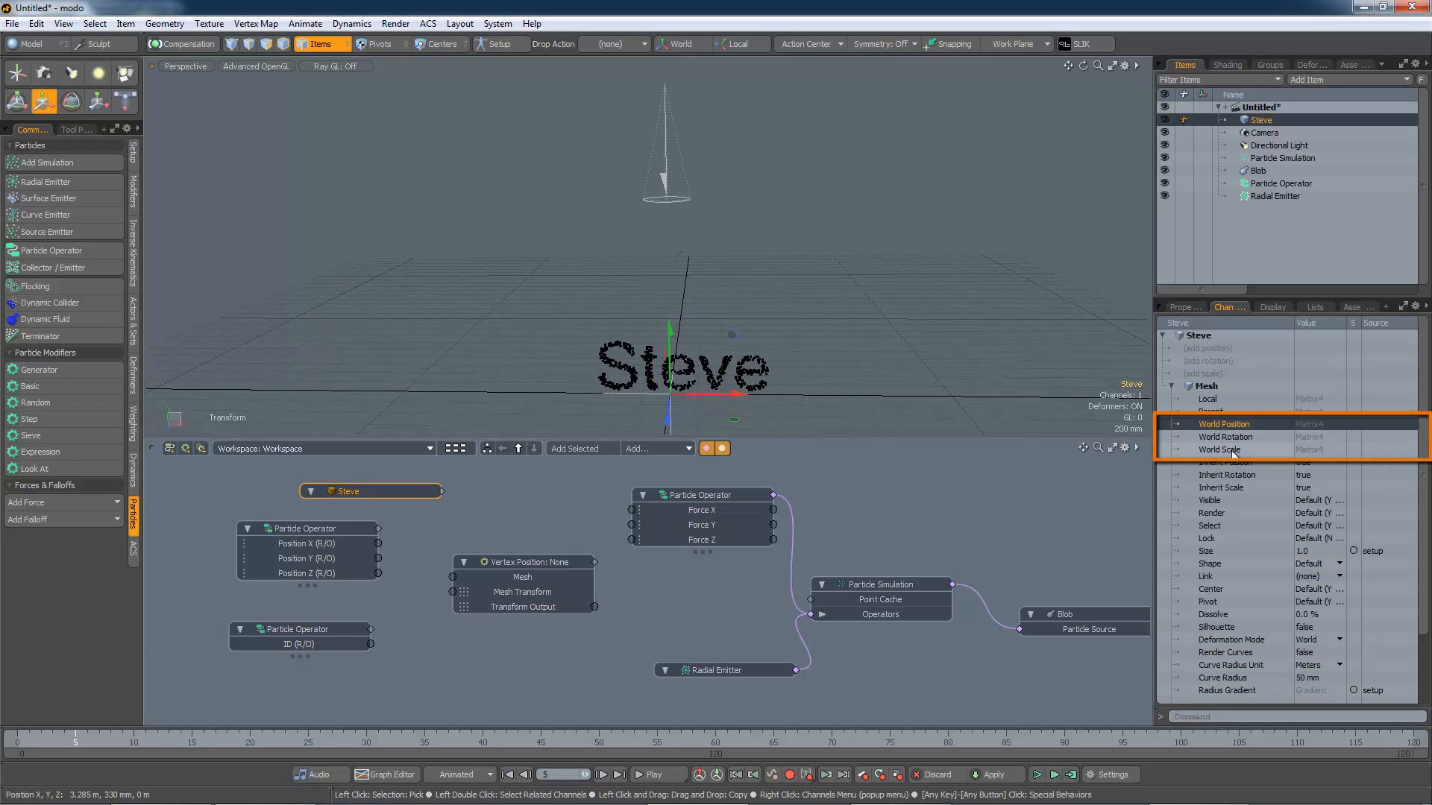
left_click(1230, 449)
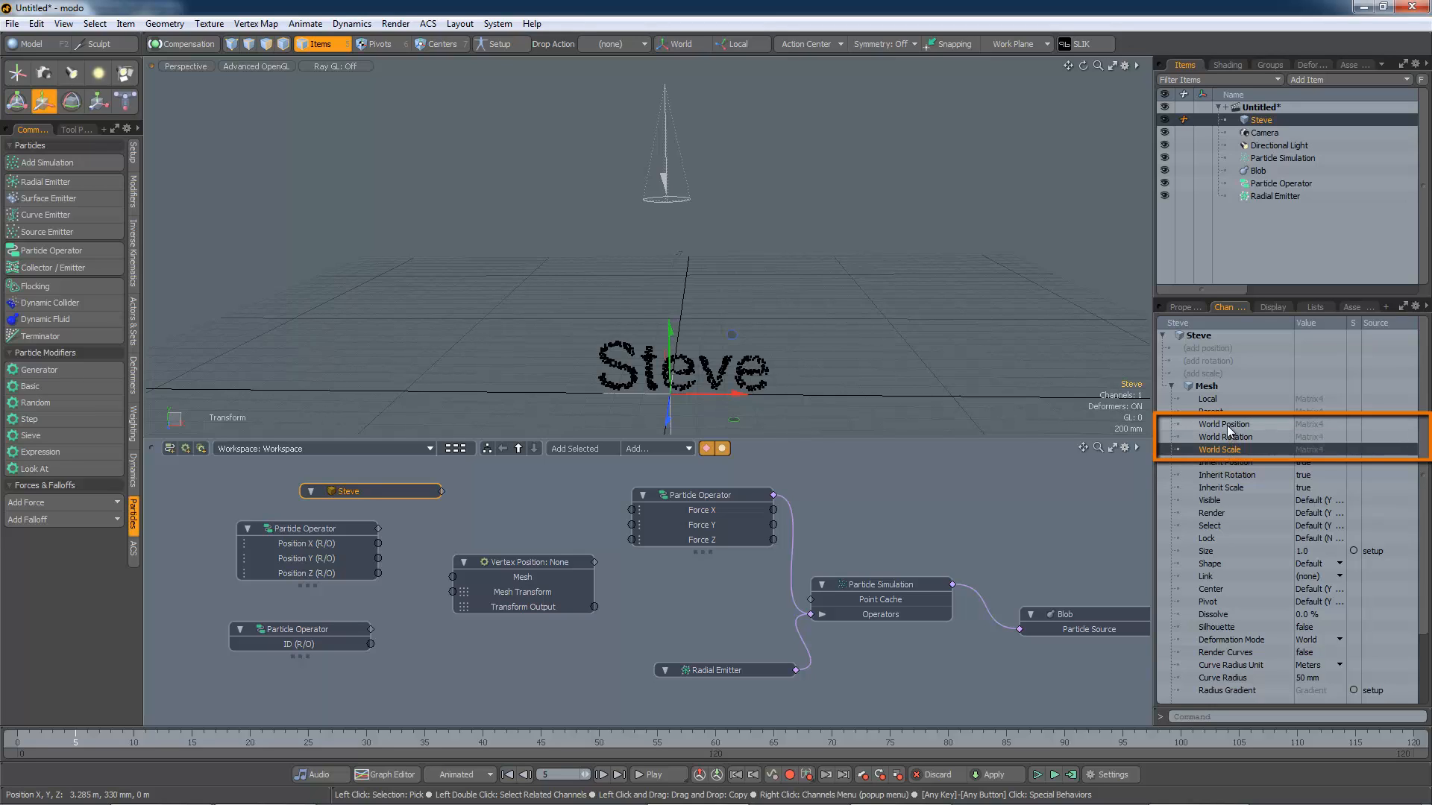
left_click(1227, 426)
left_click_drag(1228, 424, 522, 510)
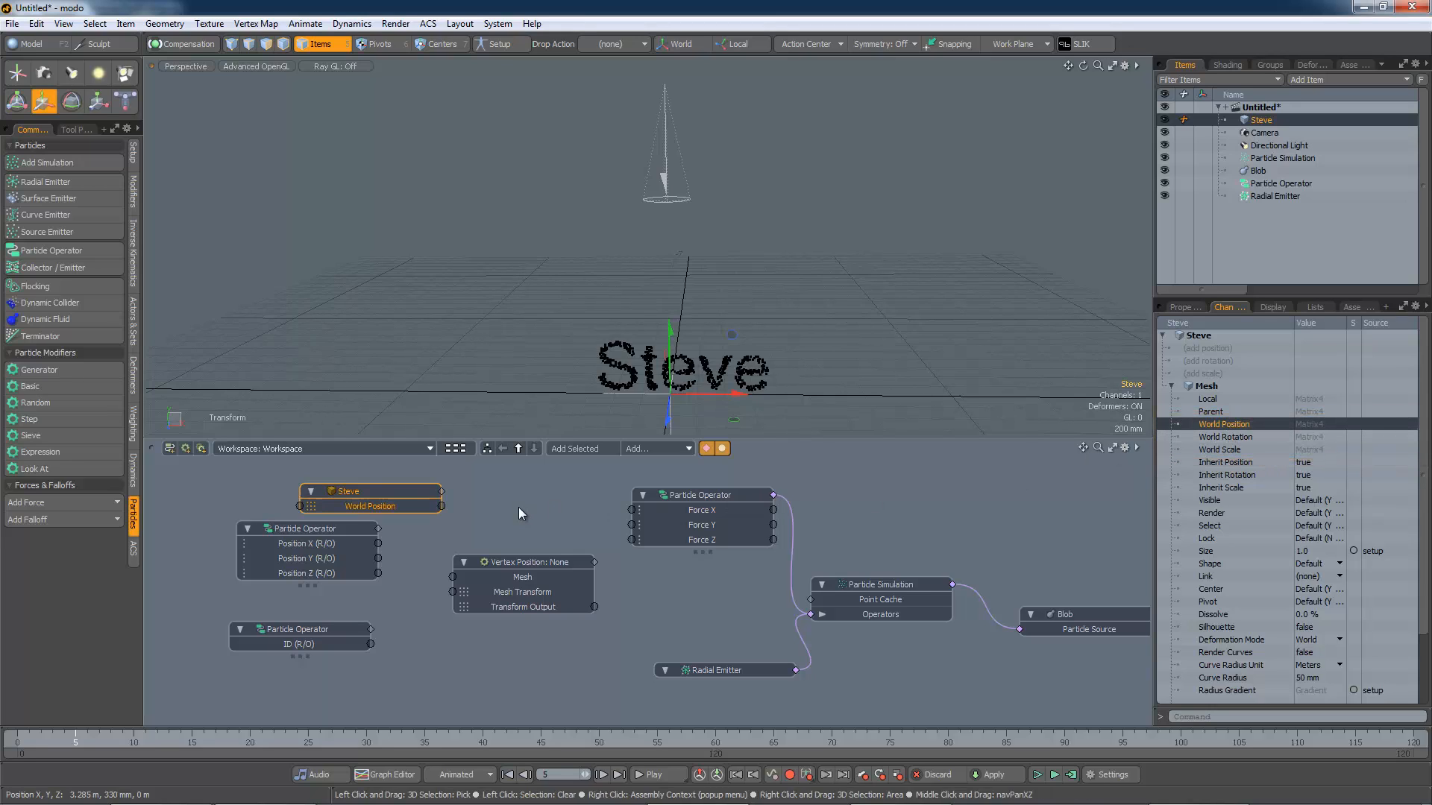
left_click_drag(1218, 438, 514, 515)
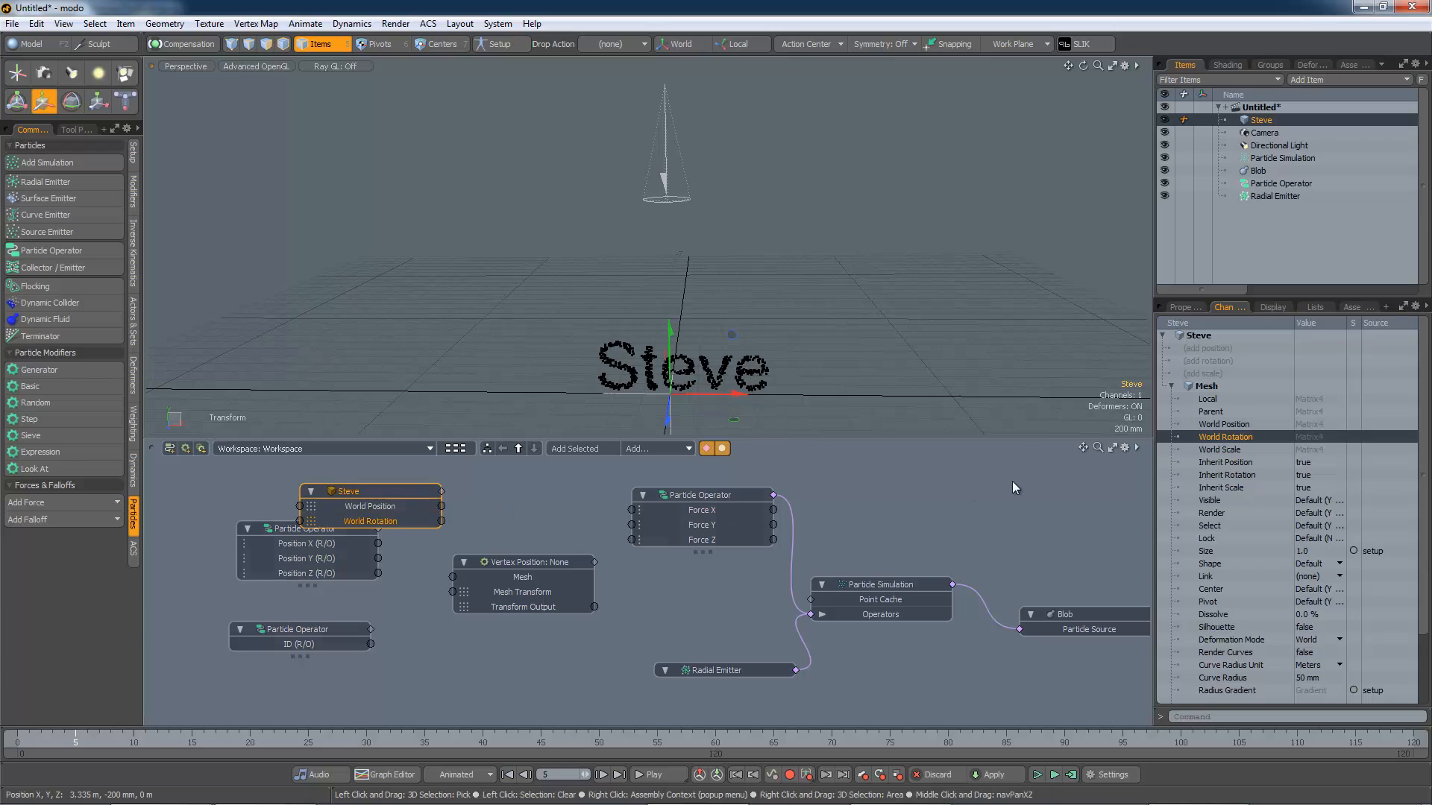
left_click_drag(1219, 450, 468, 471)
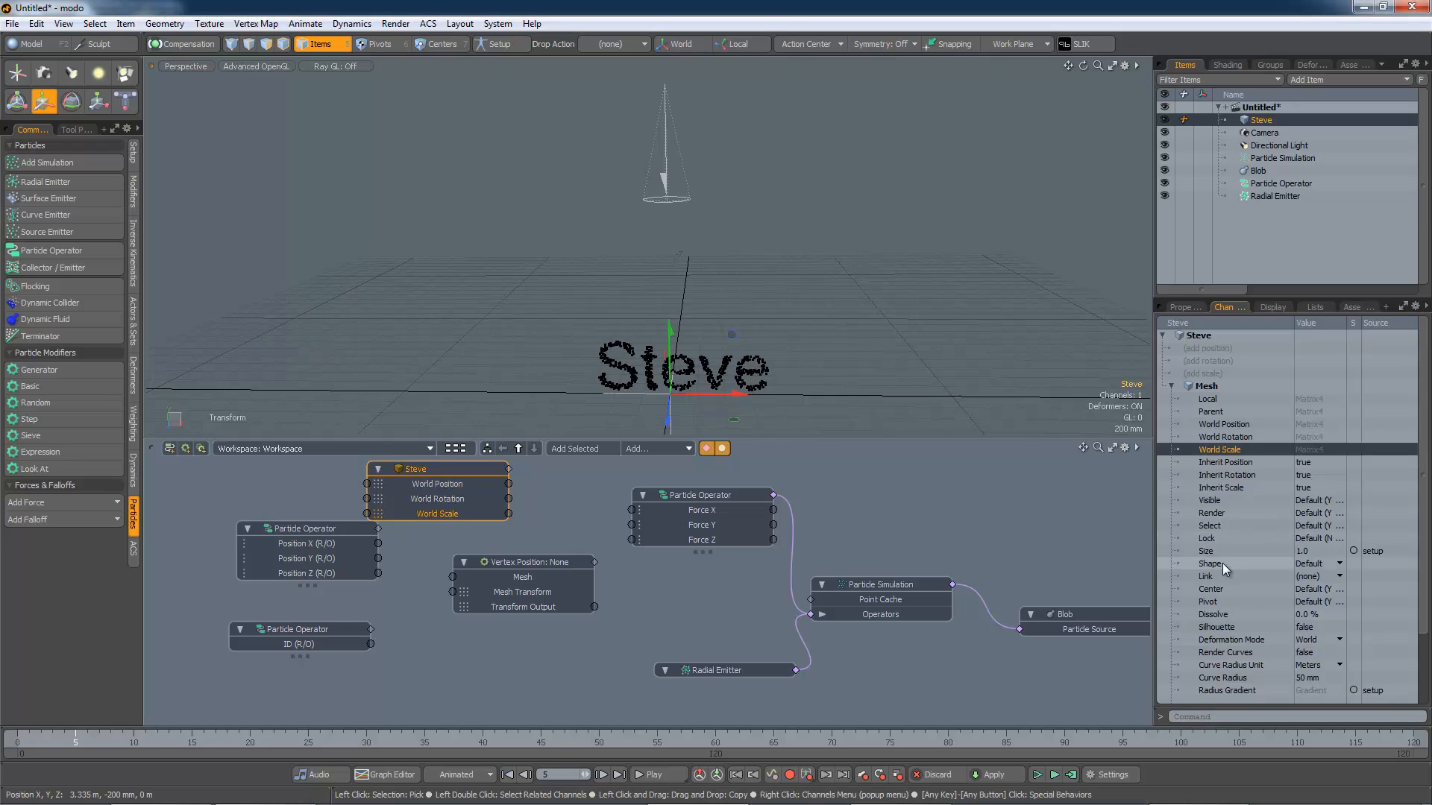
Step: Add Steve's Mesh channel to its schematic node and rearrange the Particle Operator nodes around it
scroll(1223, 563, "down", 3)
left_click(1207, 678)
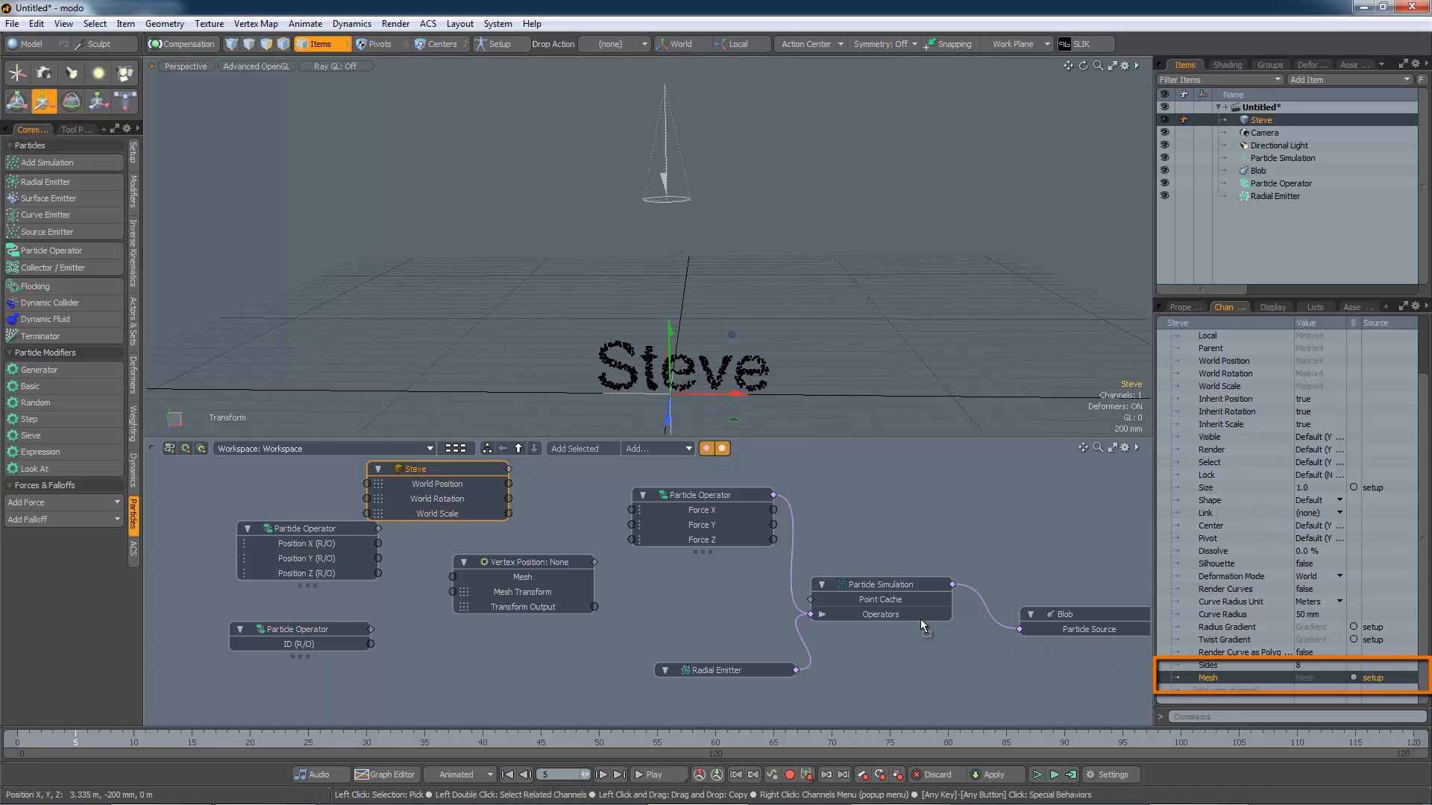
left_click_drag(307, 528, 270, 540)
left_click_drag(329, 623, 300, 635)
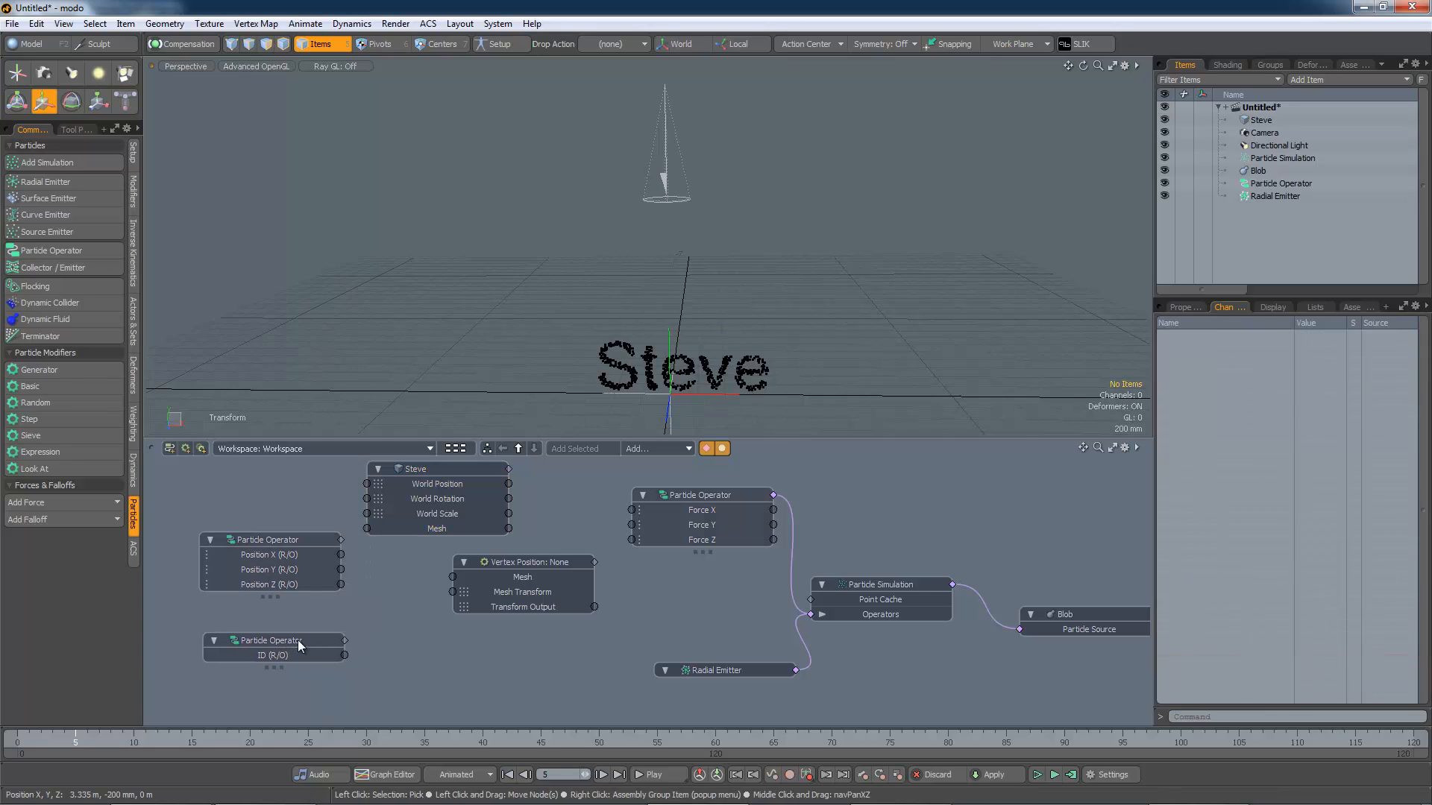
left_click_drag(452, 466, 378, 463)
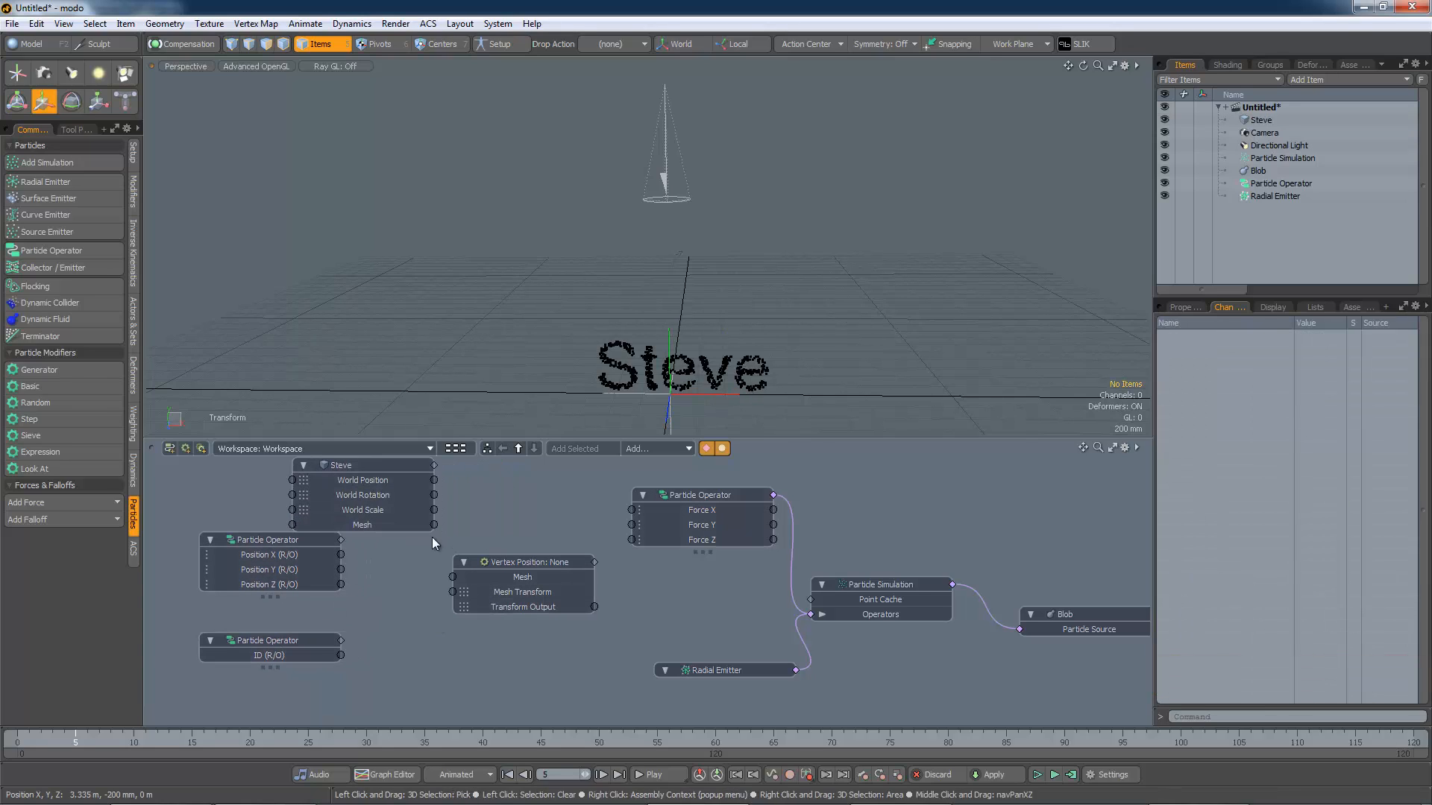
Step: Connect Steve's Mesh output to the Vertex Position node's Mesh input and tidy the node layout
left_click_drag(434, 526, 453, 576)
left_click_drag(319, 539, 315, 562)
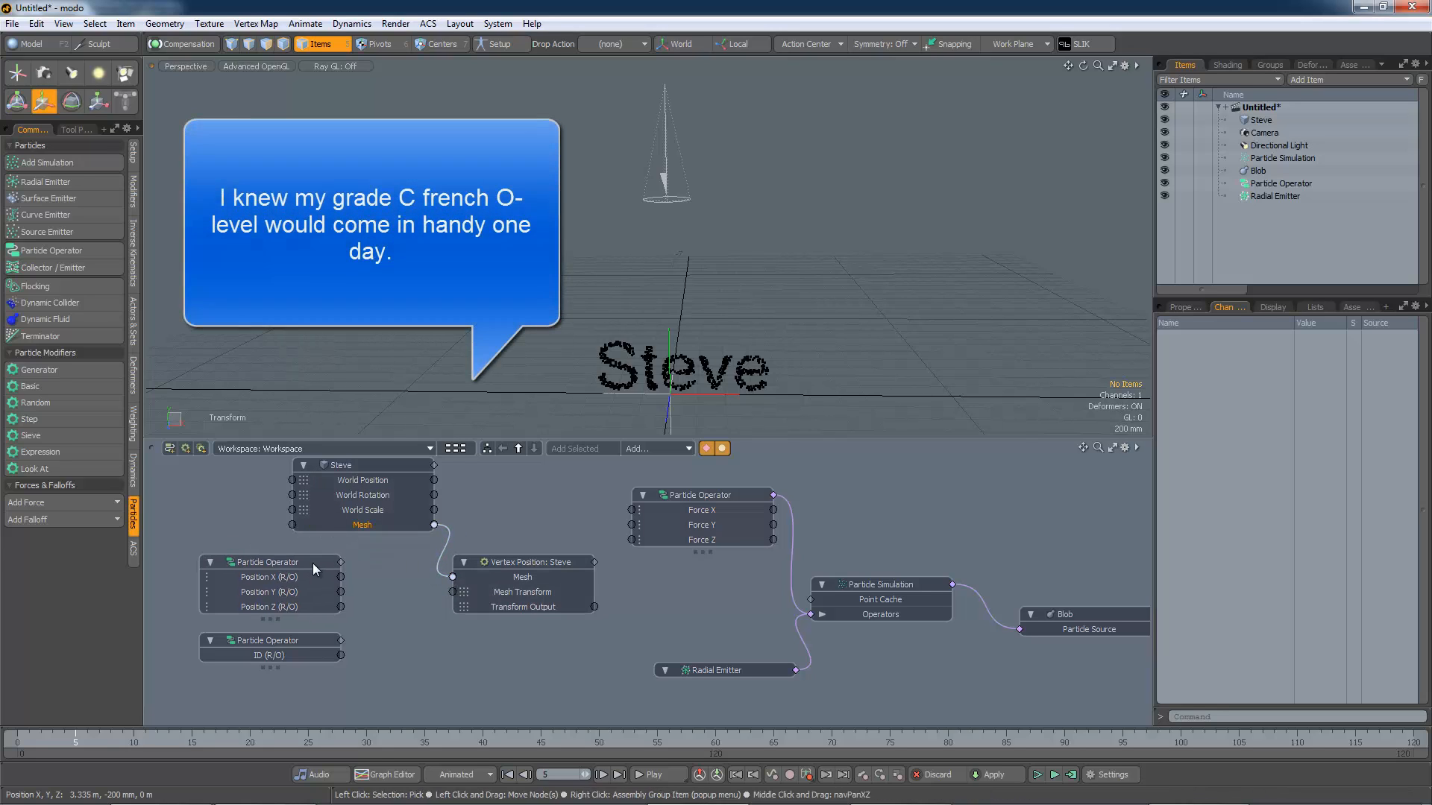
left_click_drag(528, 565, 532, 557)
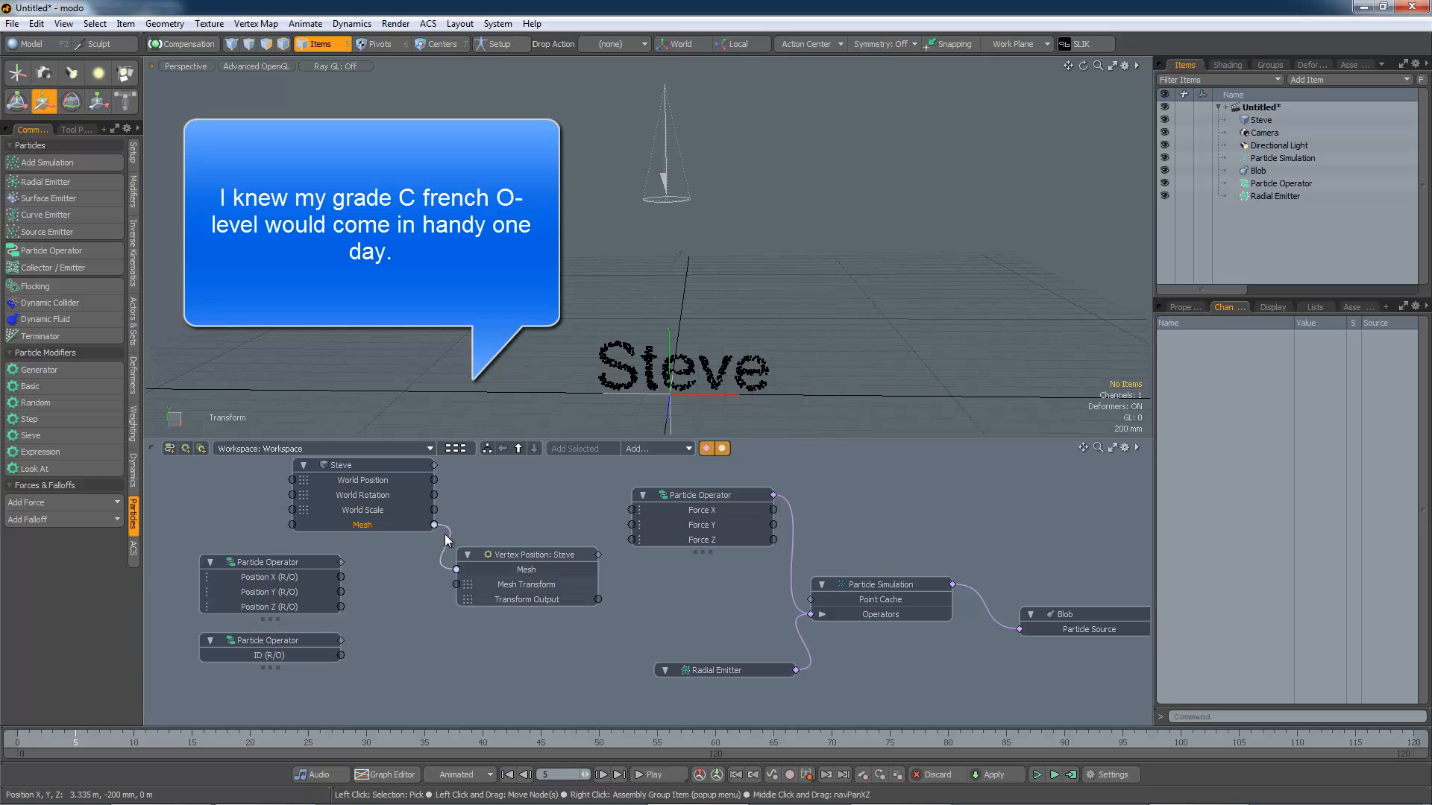
left_click_drag(400, 469, 307, 475)
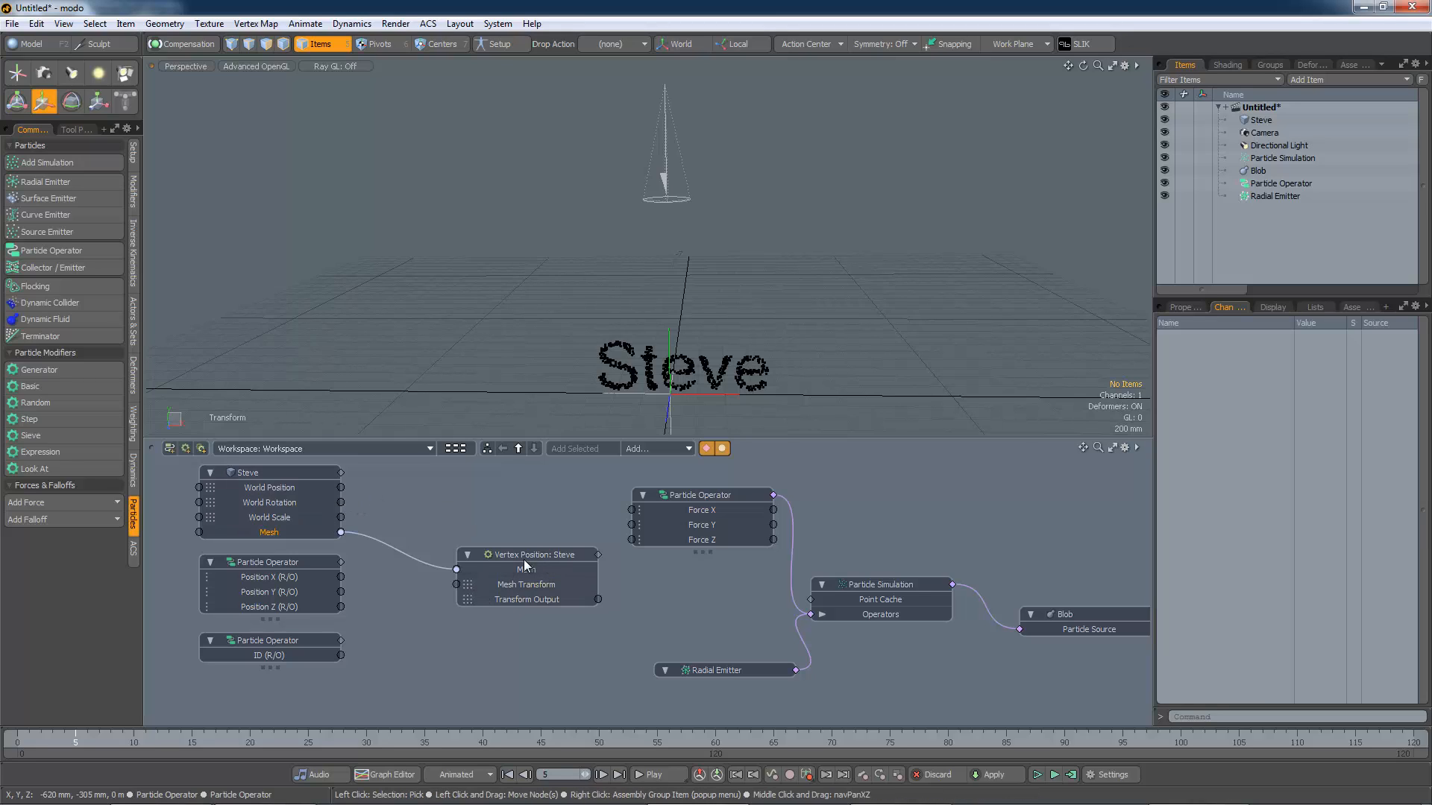
left_click_drag(524, 560, 497, 555)
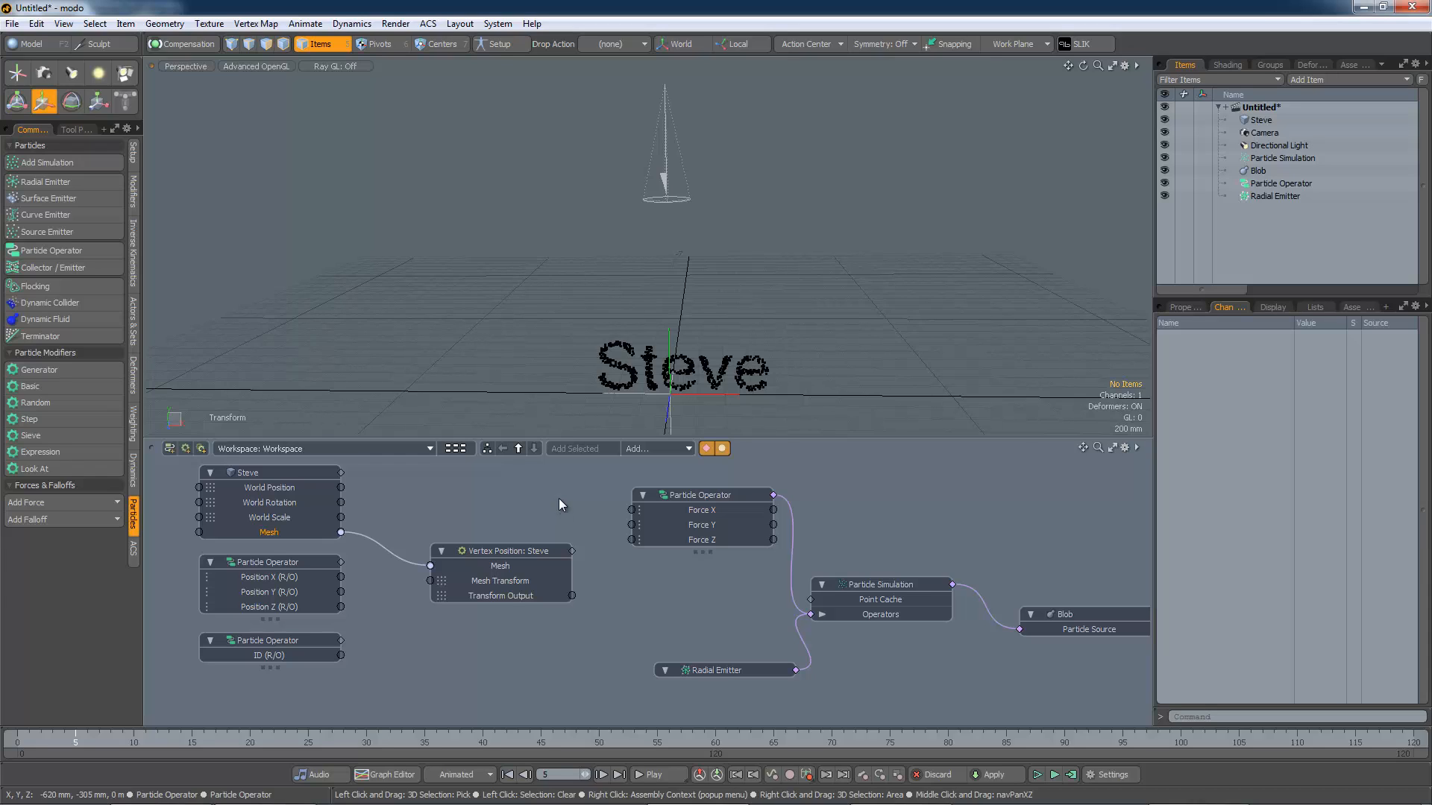
Step: Add a Matrix Compose channel modifier to the schematic and place it beside the Steve node
left_click(656, 449)
mouse_move(666, 457)
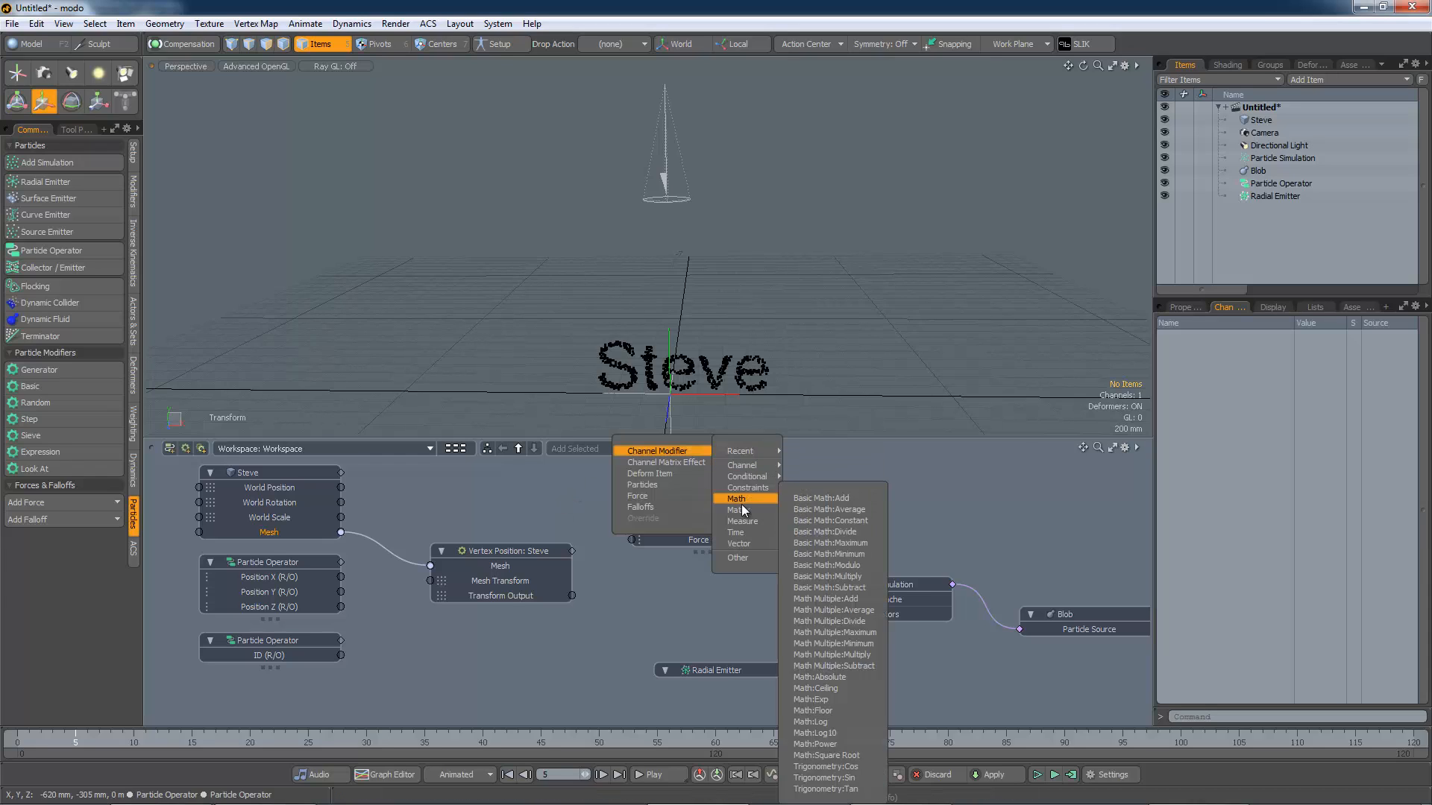
mouse_move(742, 510)
left_click(794, 522)
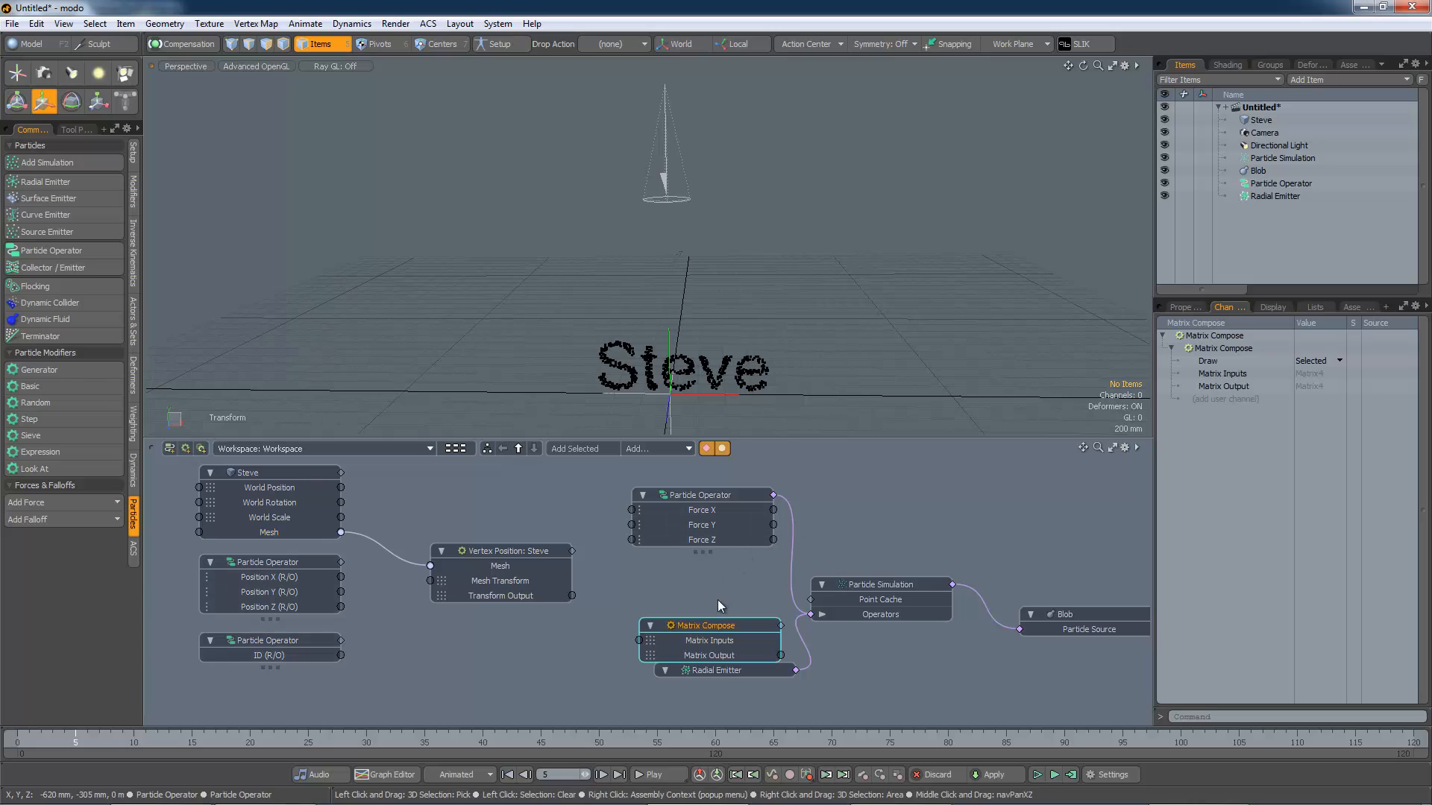
left_click_drag(710, 626, 490, 493)
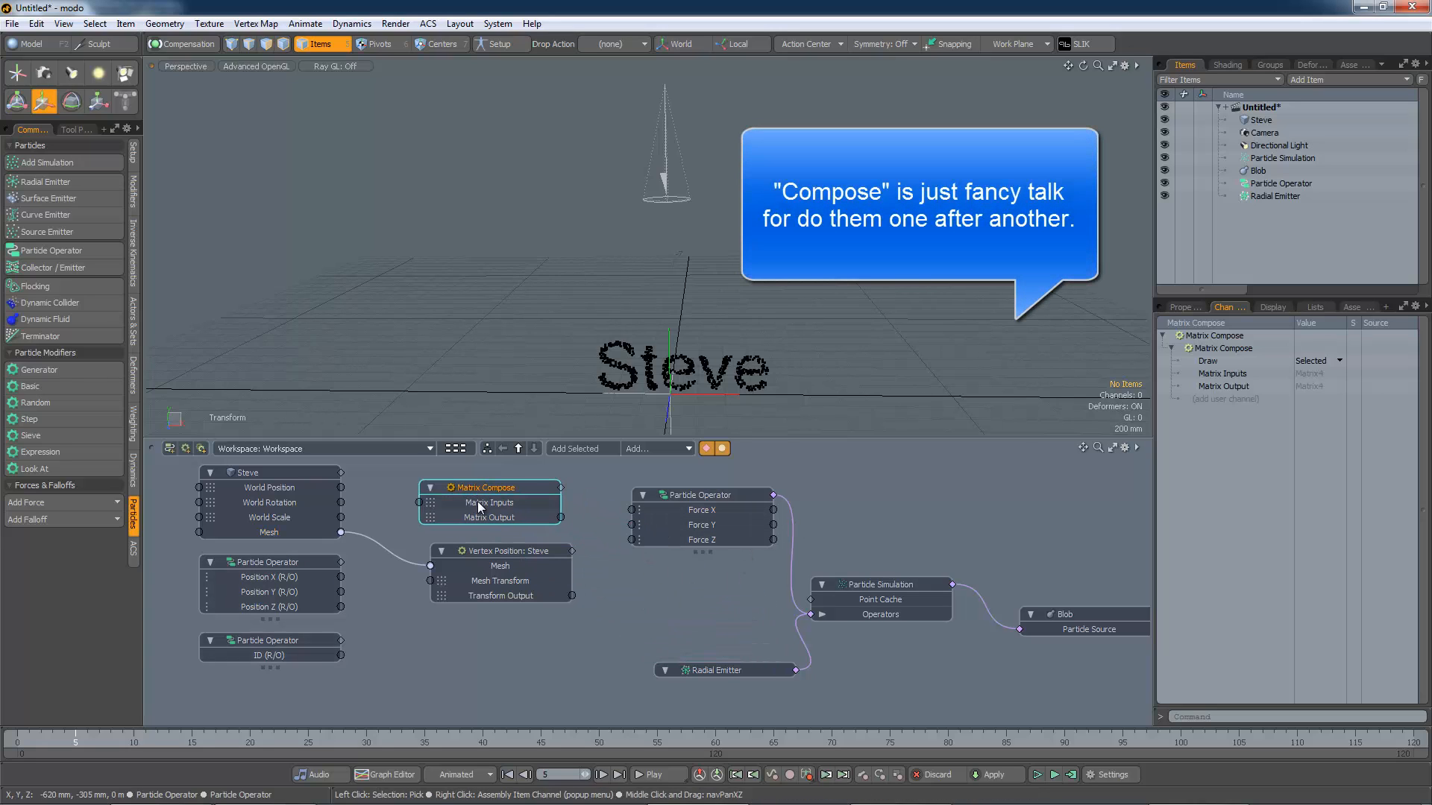
Step: Wire Steve's World Position, Rotation and Scale into Matrix Compose, and its Matrix Output into the Mesh Transform input
left_click_drag(479, 552, 475, 578)
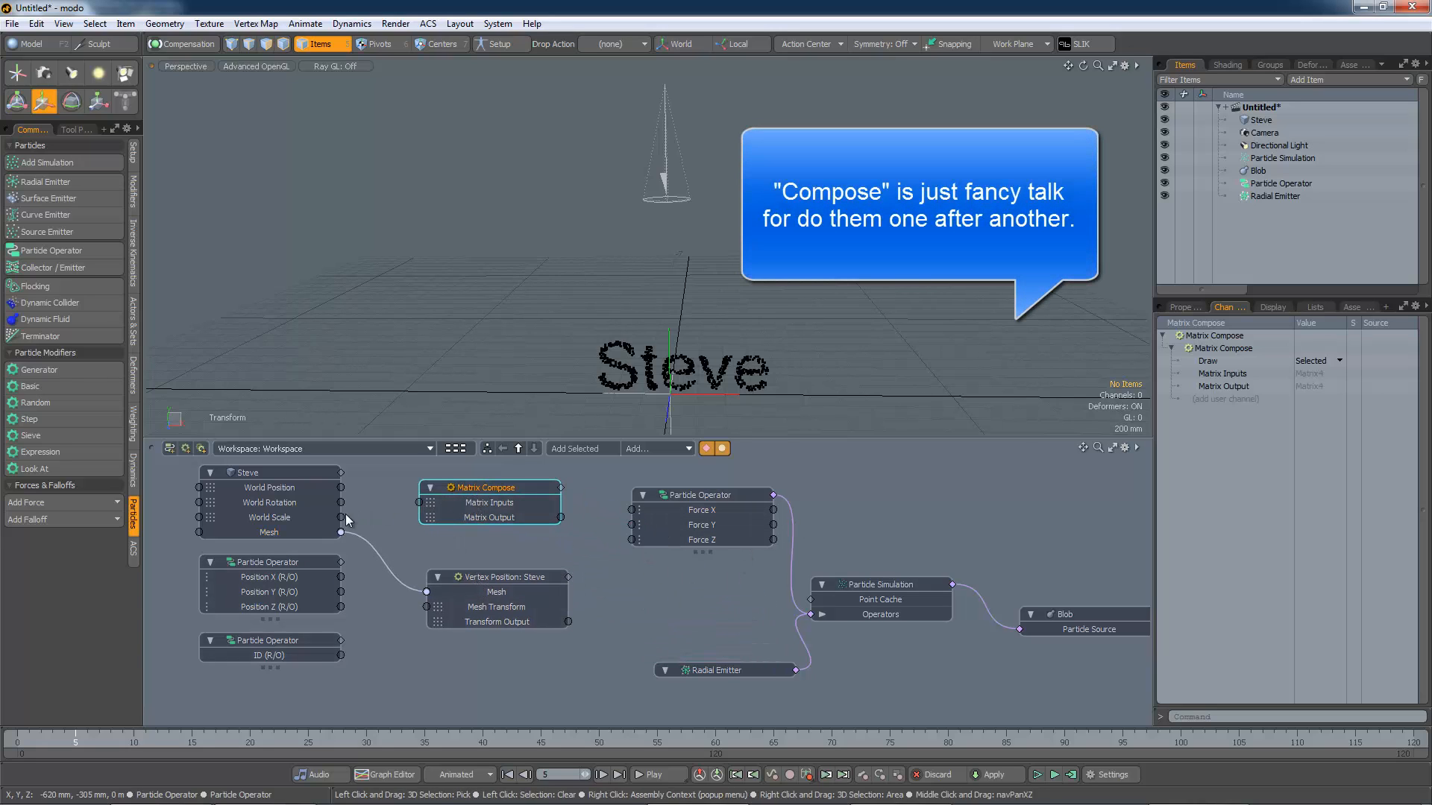
left_click_drag(342, 517, 419, 502)
left_click_drag(507, 576, 565, 581)
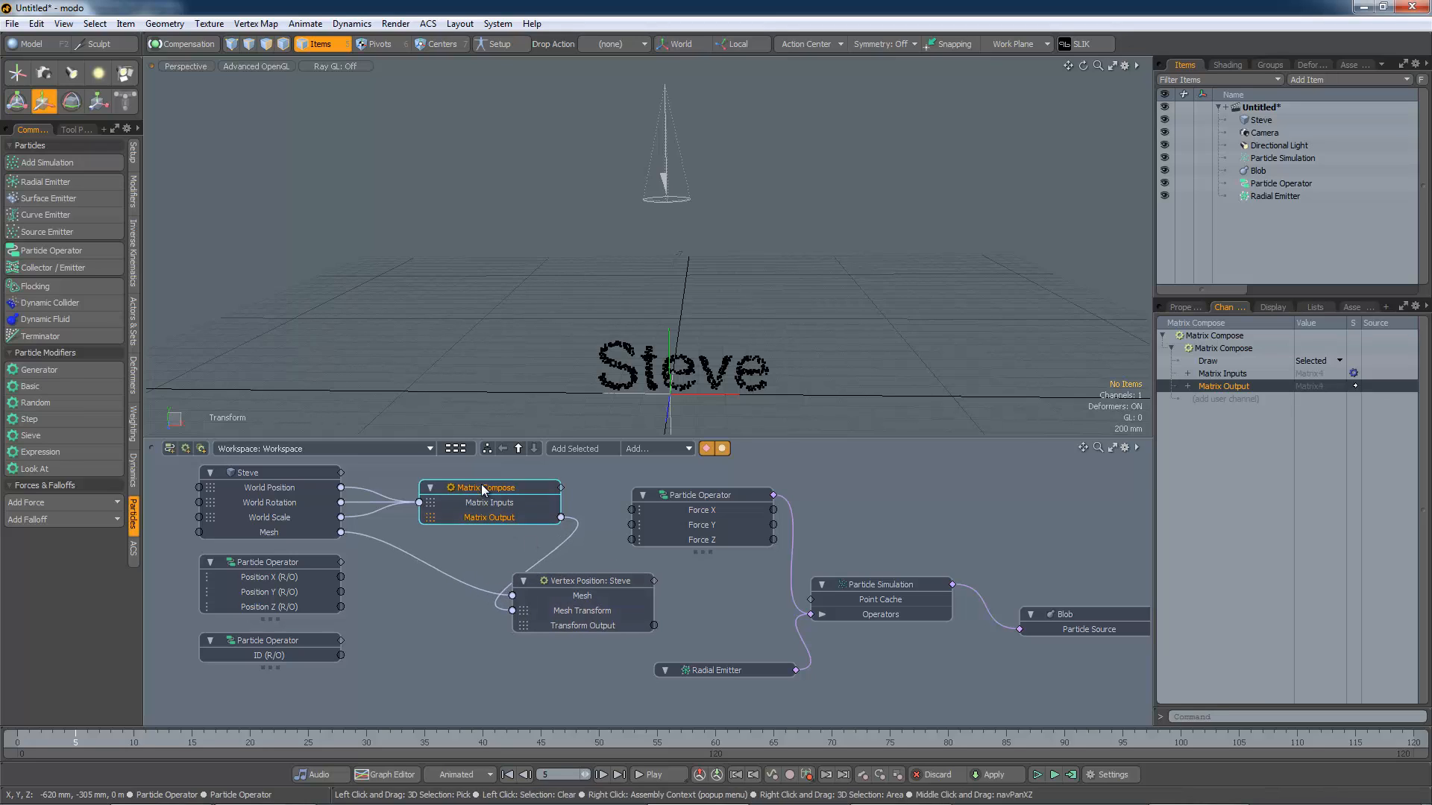
Step: Add the Vertex Position node's Index A channel as an input on its schematic node
left_click_drag(482, 493, 446, 482)
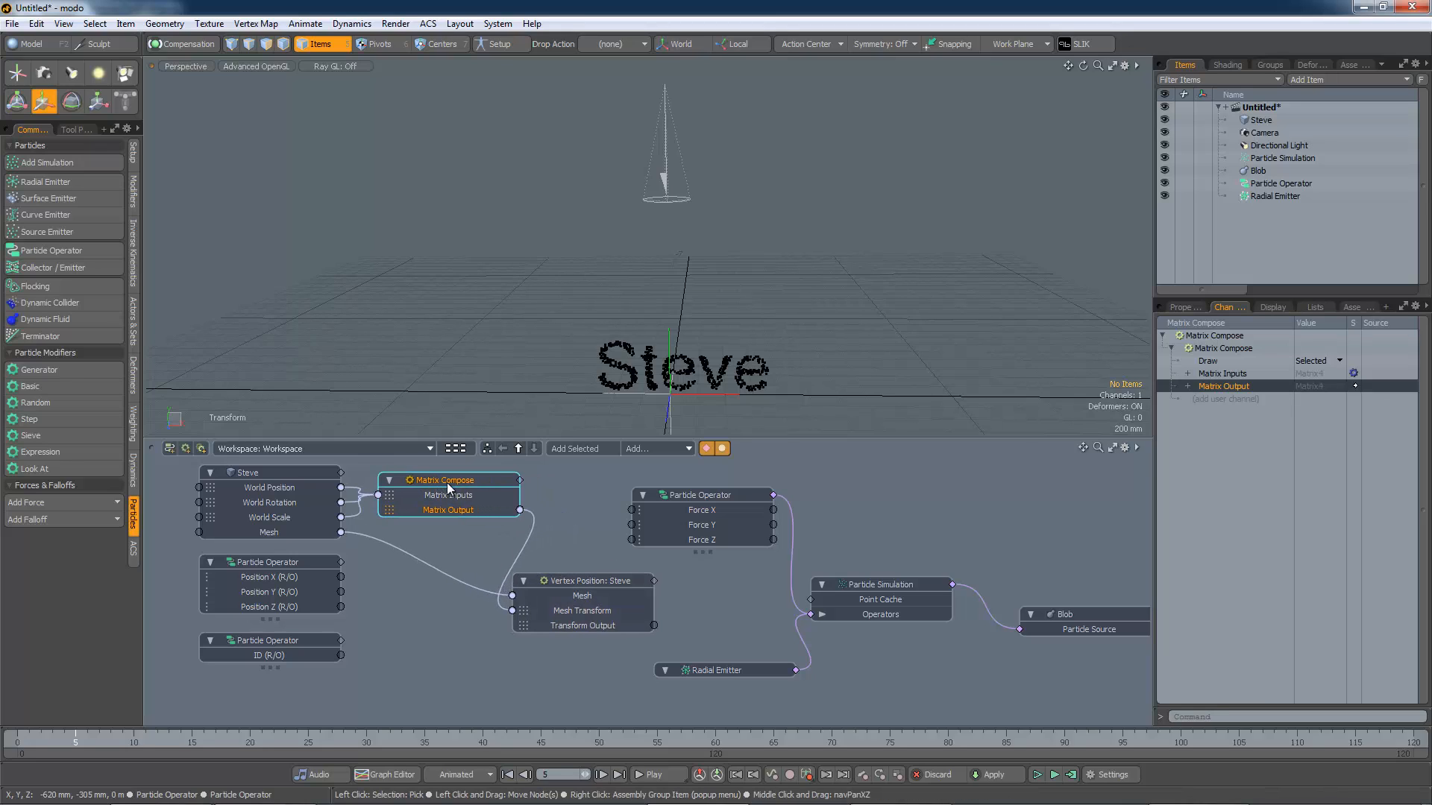
left_click_drag(566, 579, 562, 585)
left_click(562, 587)
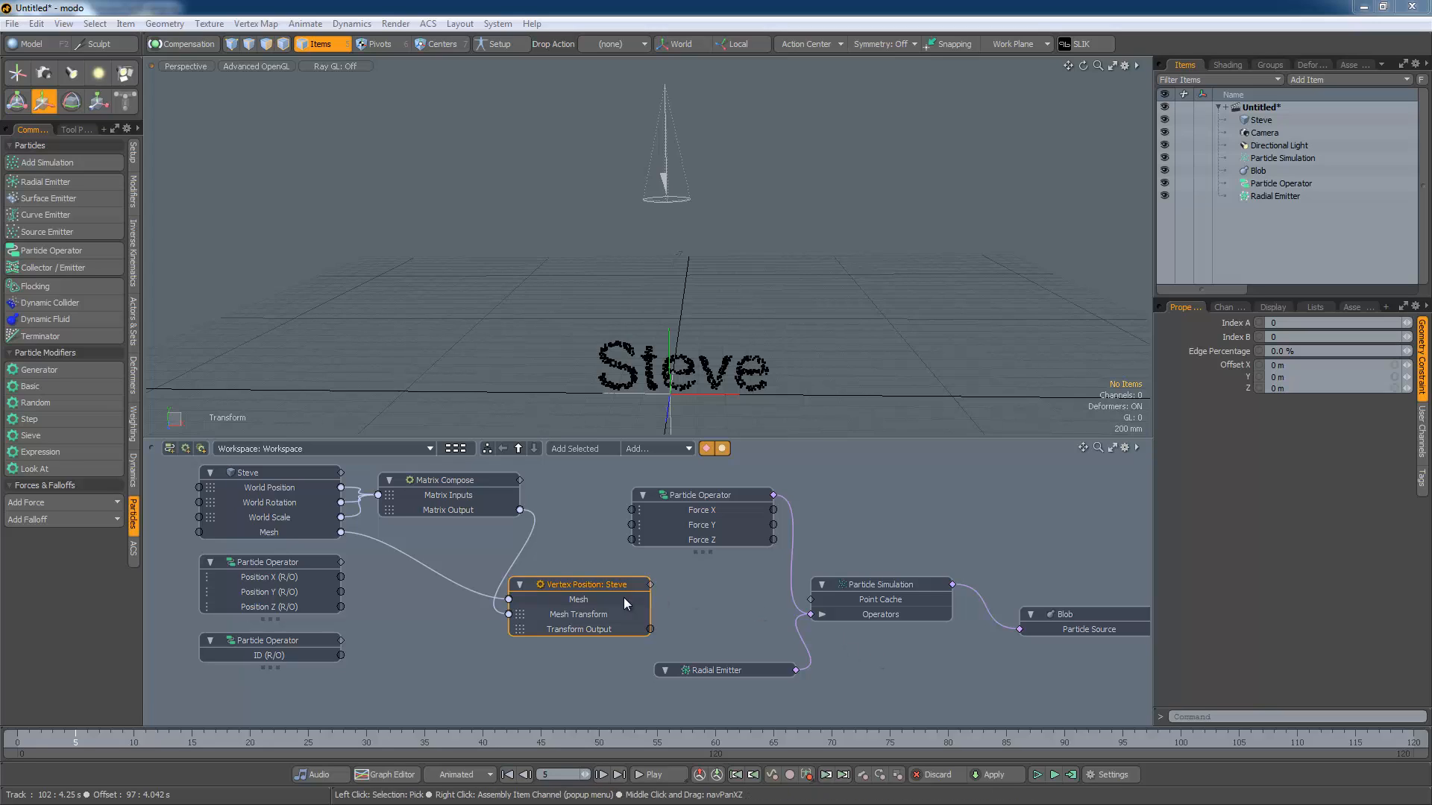
double_click(587, 585)
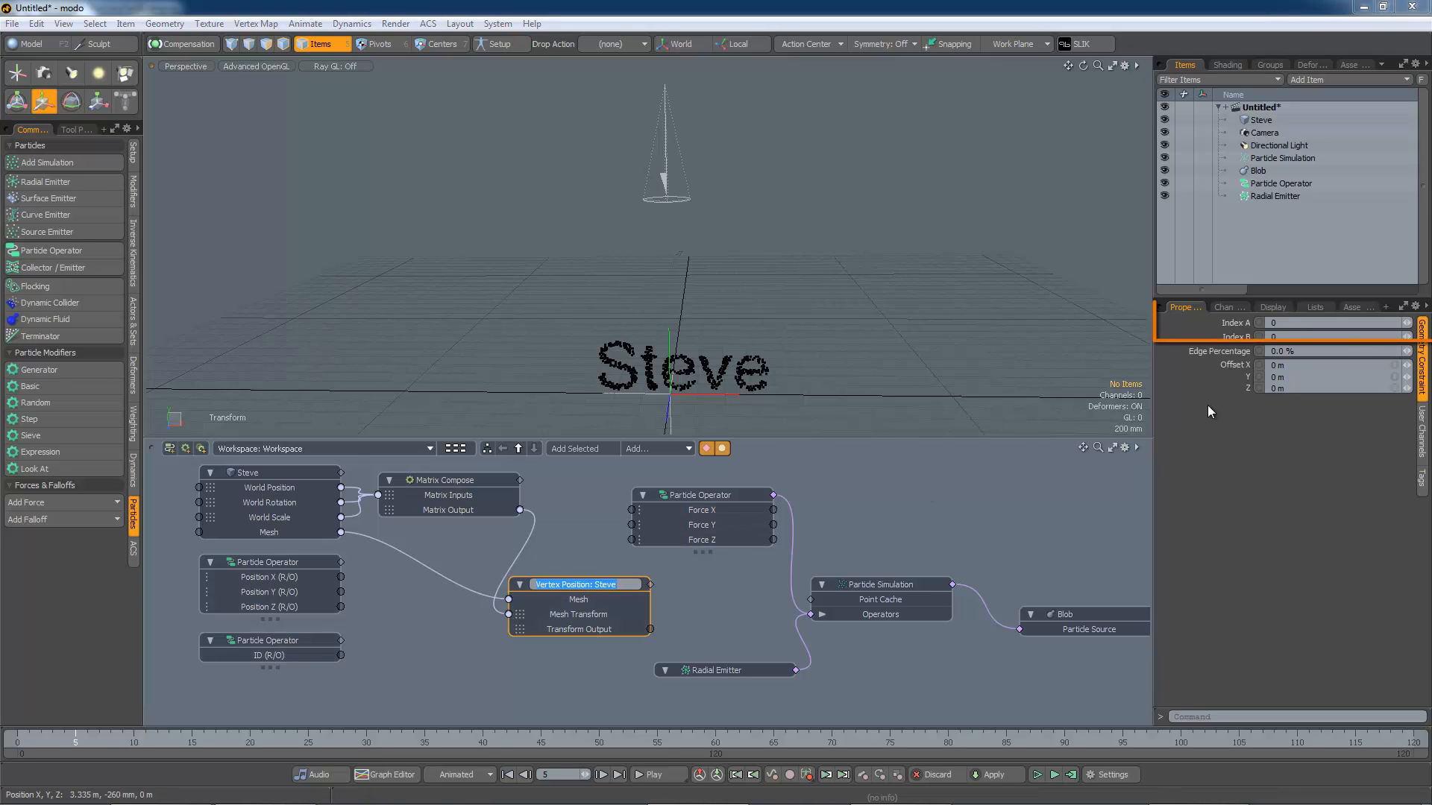
left_click(1224, 307)
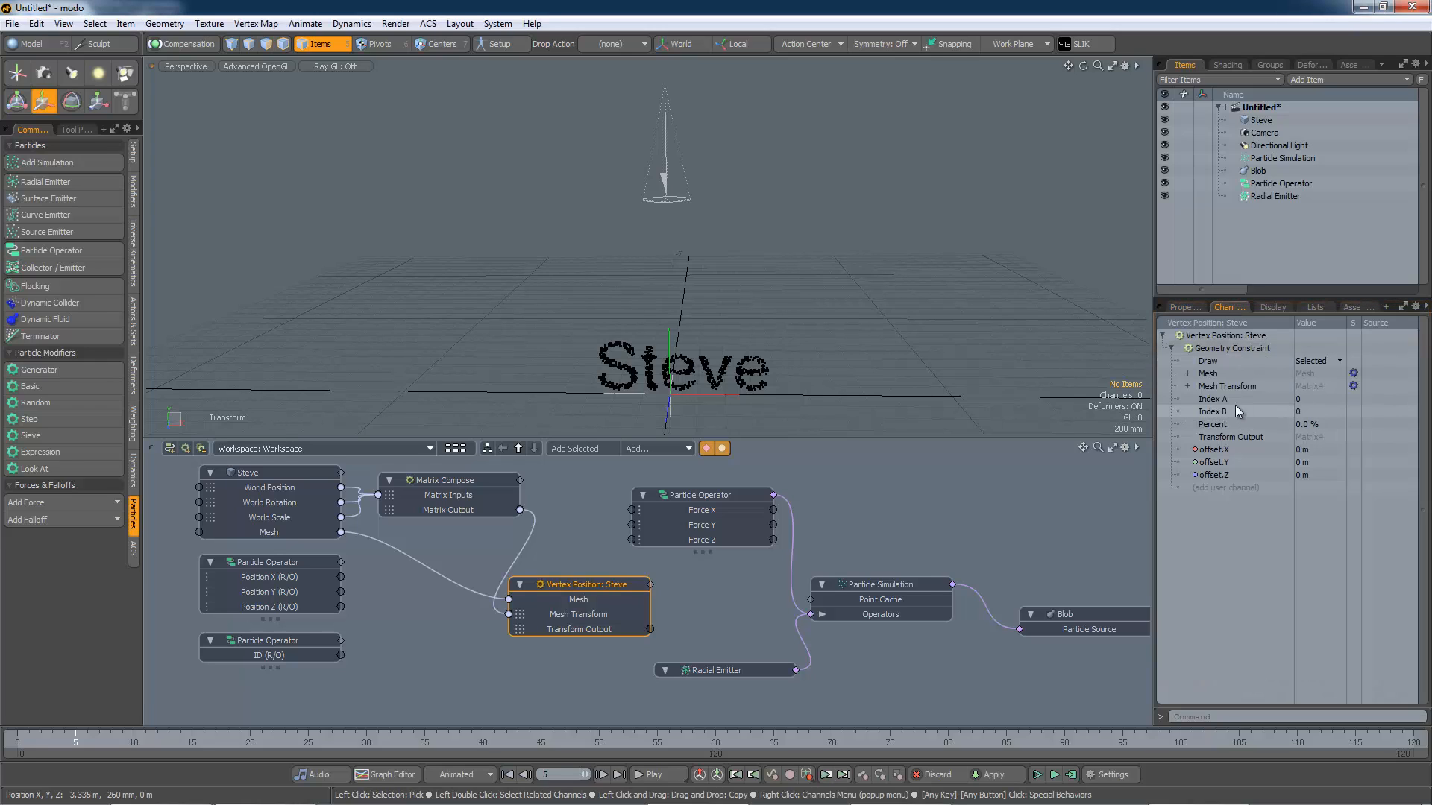
left_click_drag(1228, 398, 831, 581)
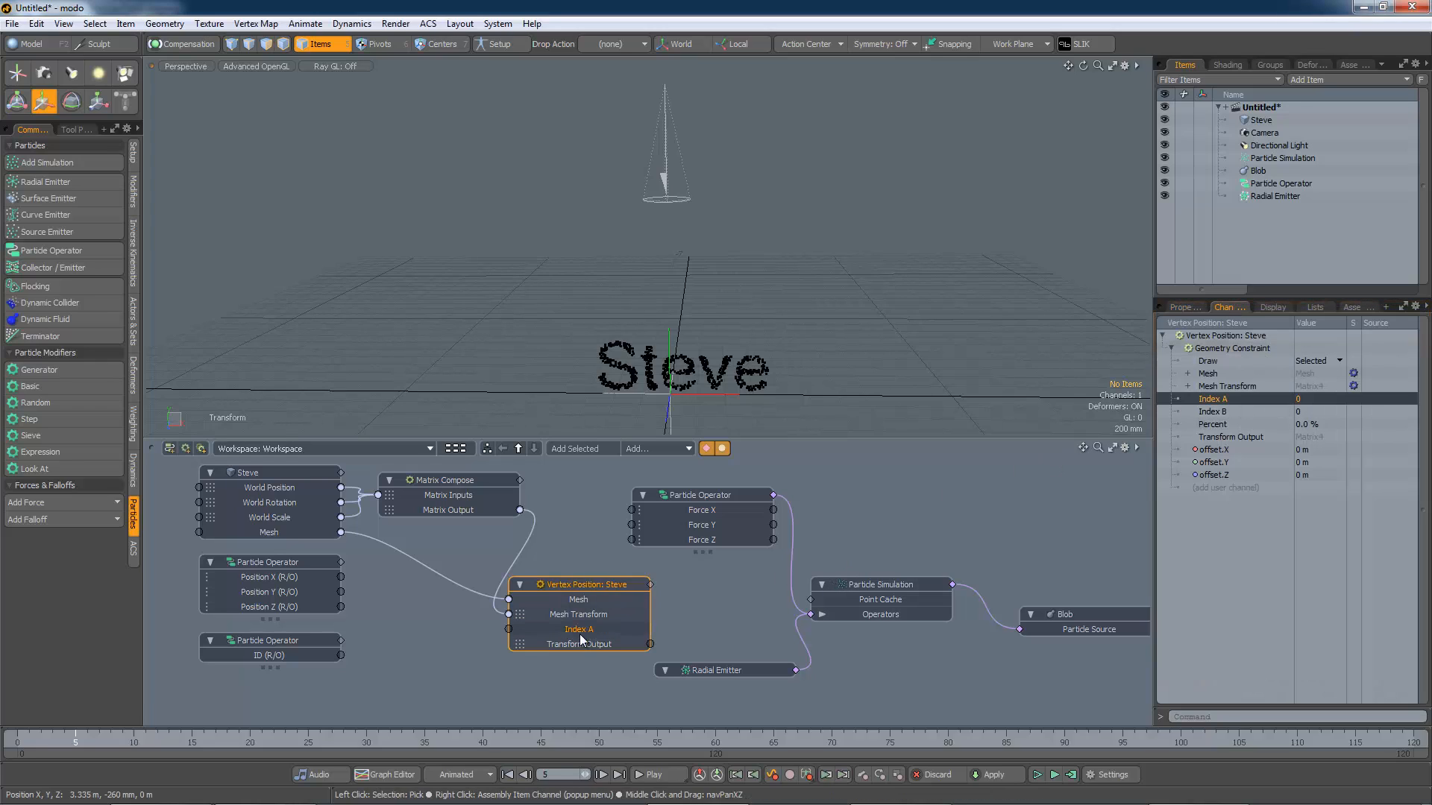
left_click_drag(570, 585, 570, 571)
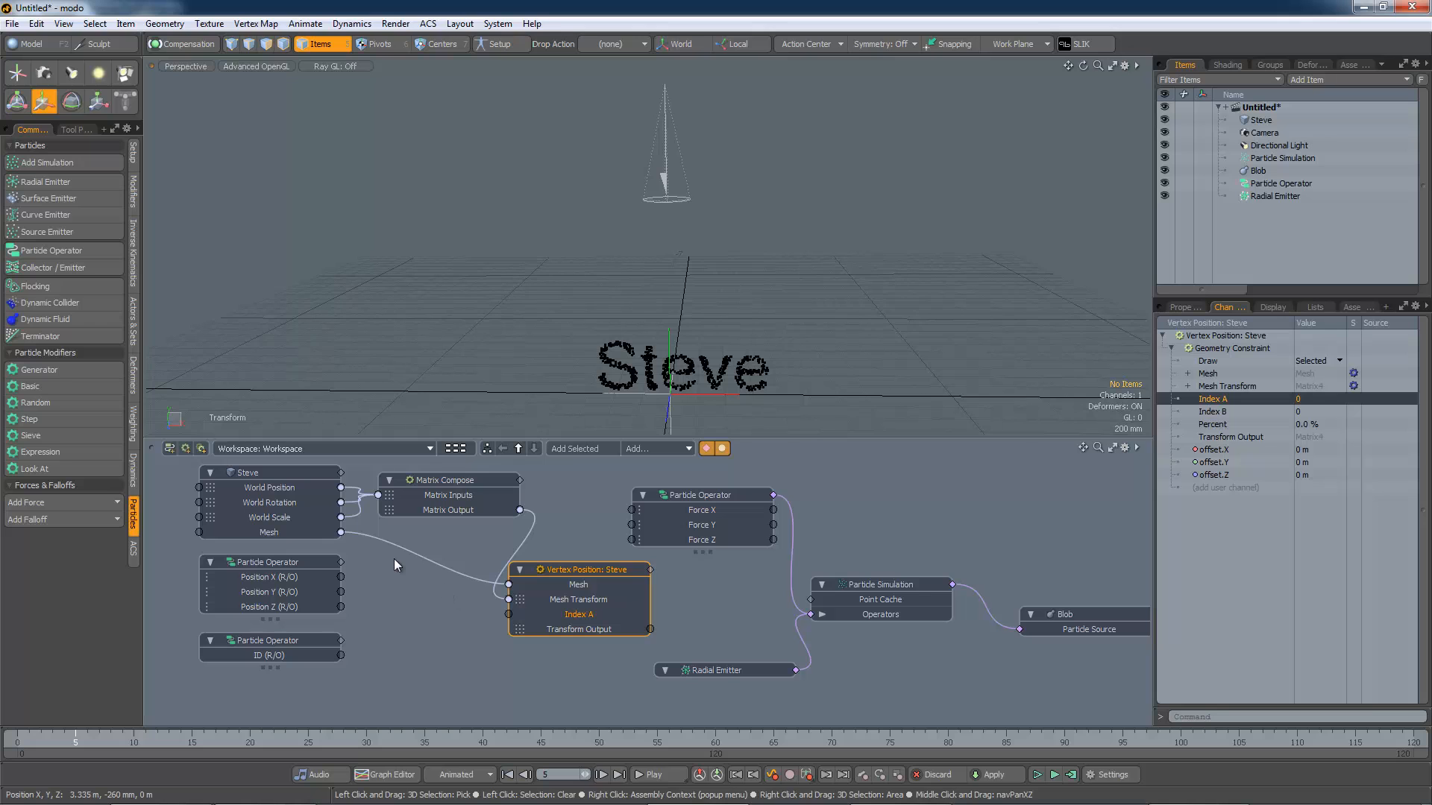
Step: Check the Steve mesh's vertex count in the statistics
left_click(303, 486)
left_click(1315, 307)
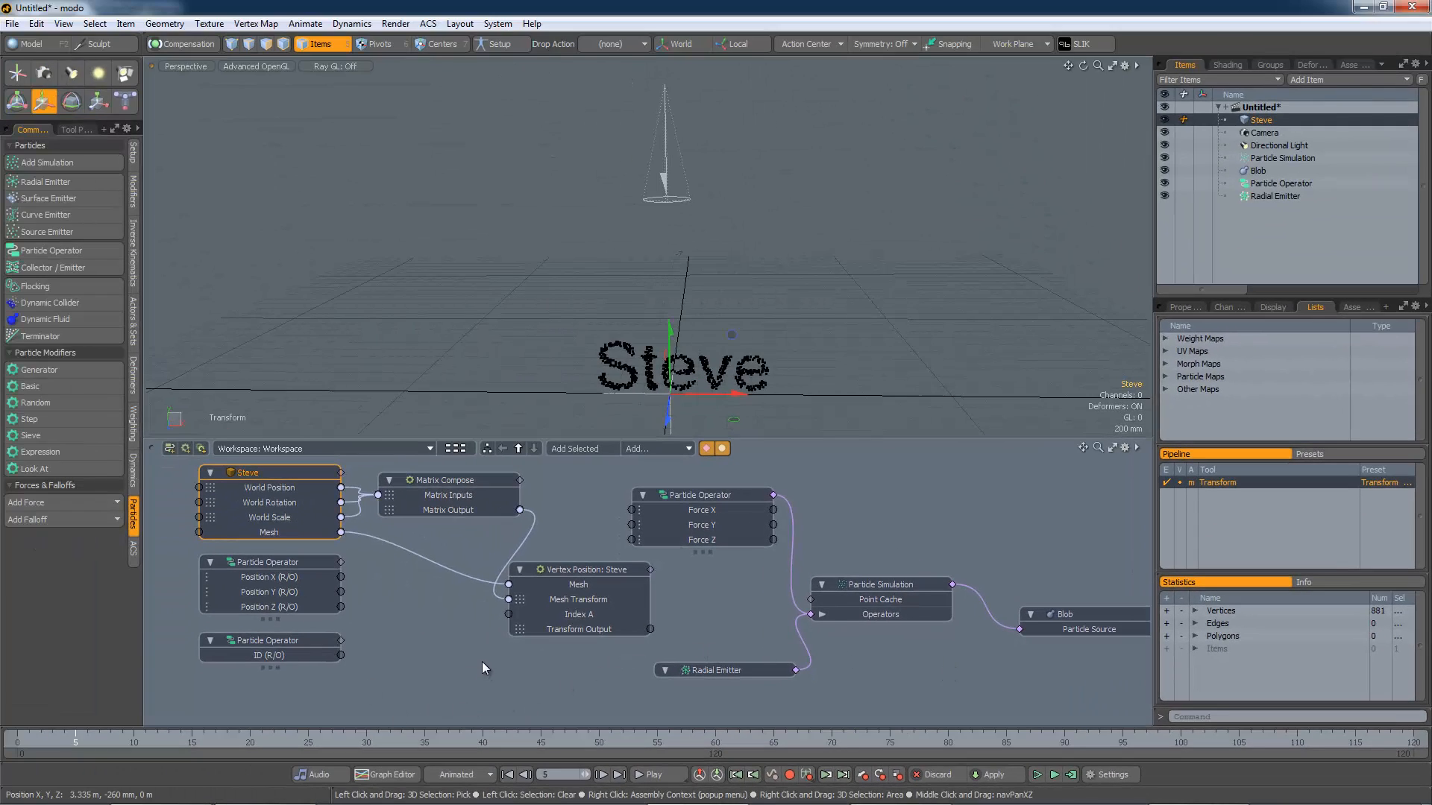
left_click_drag(299, 640, 293, 649)
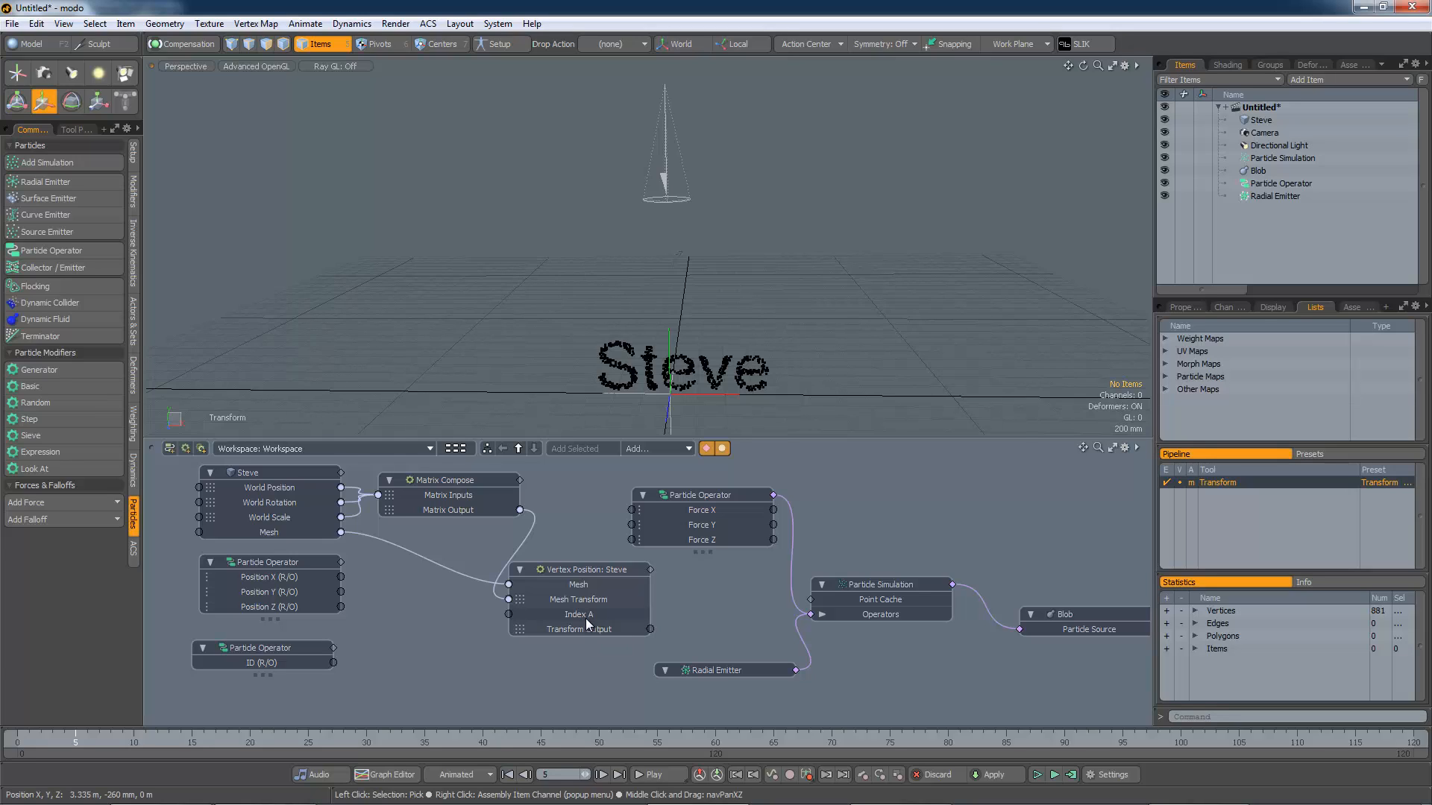
left_click(271, 648)
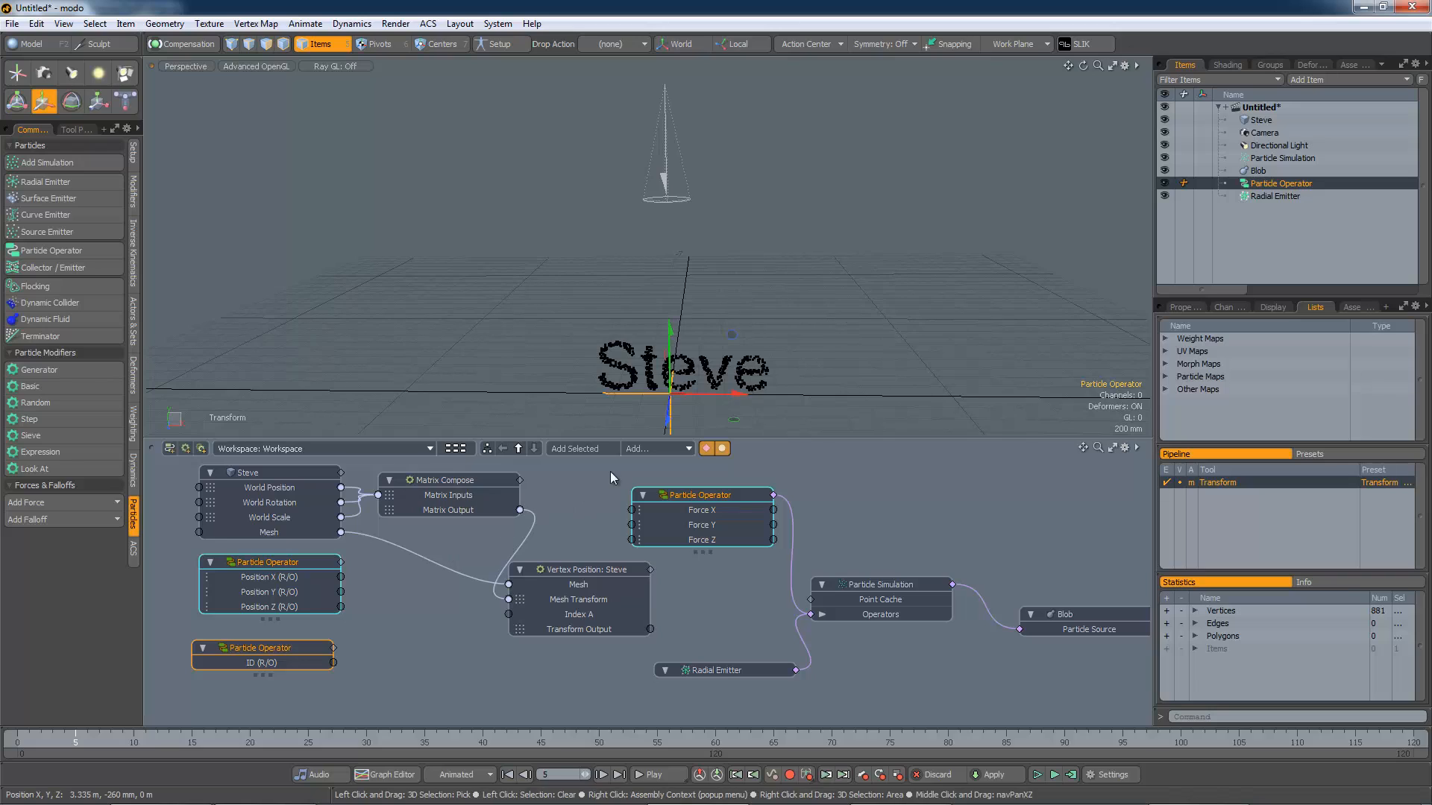
Step: Add a Basic Math:Multiply node, wiring ID (R/O) into it and its output into Index A
left_click(656, 448)
mouse_move(655, 450)
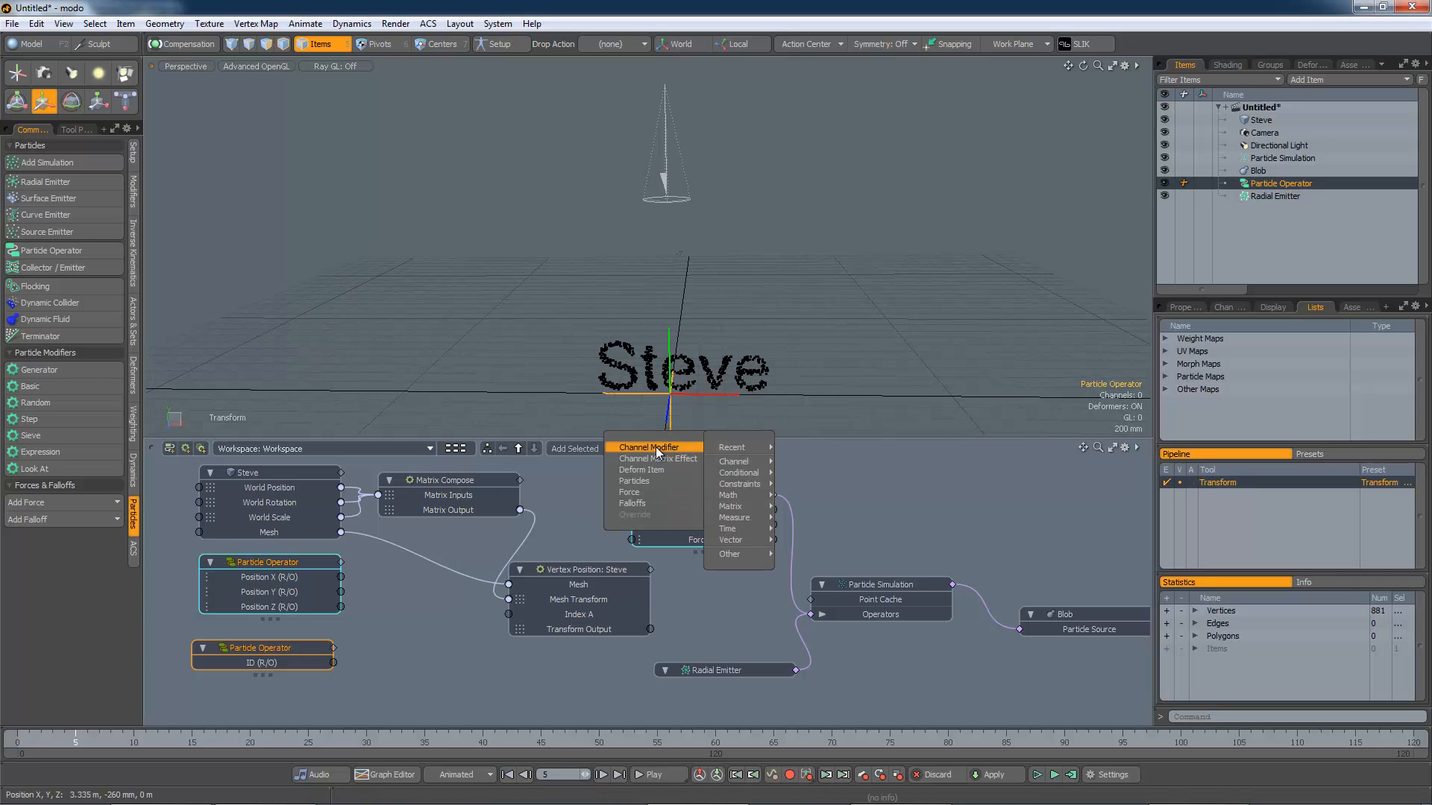
mouse_move(742, 494)
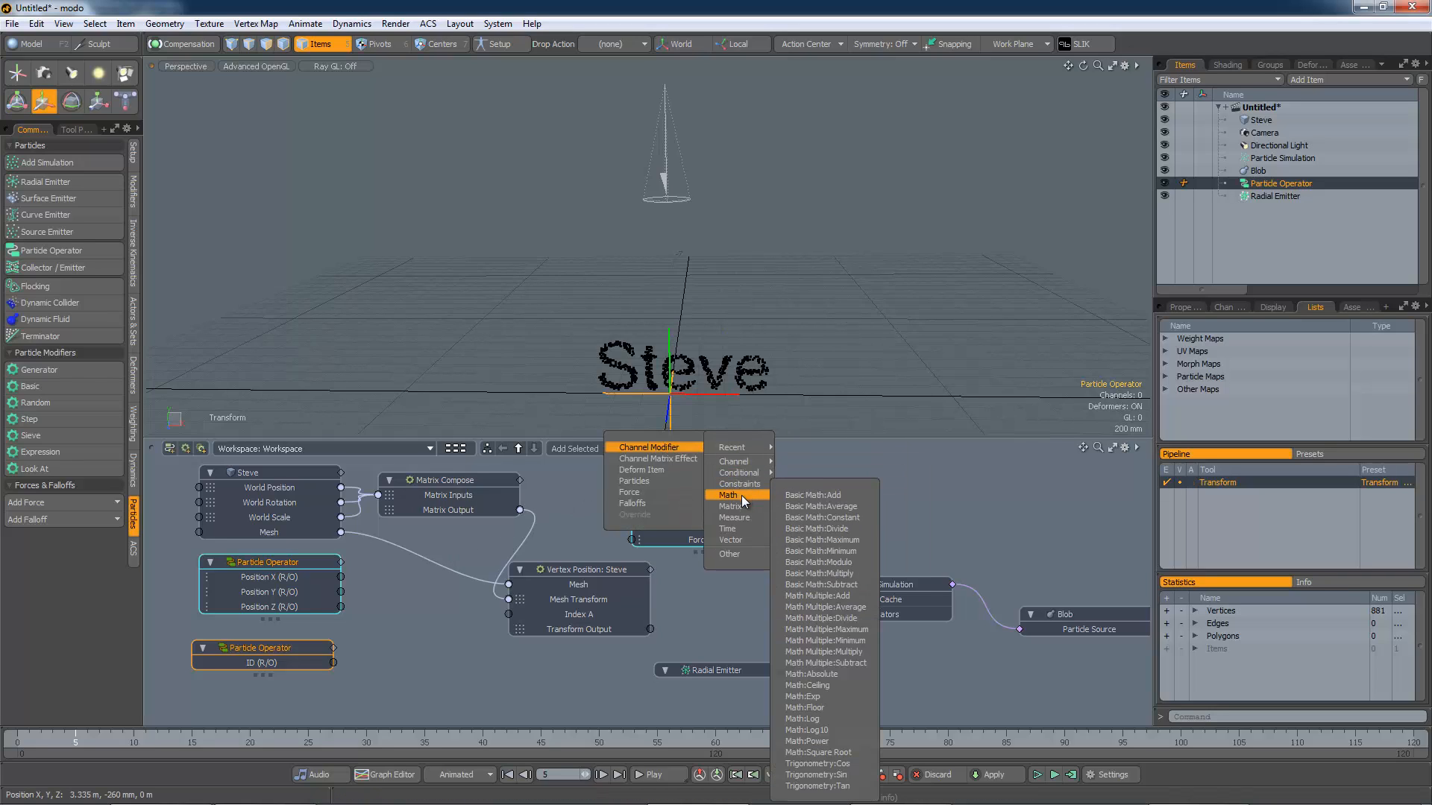
left_click(834, 572)
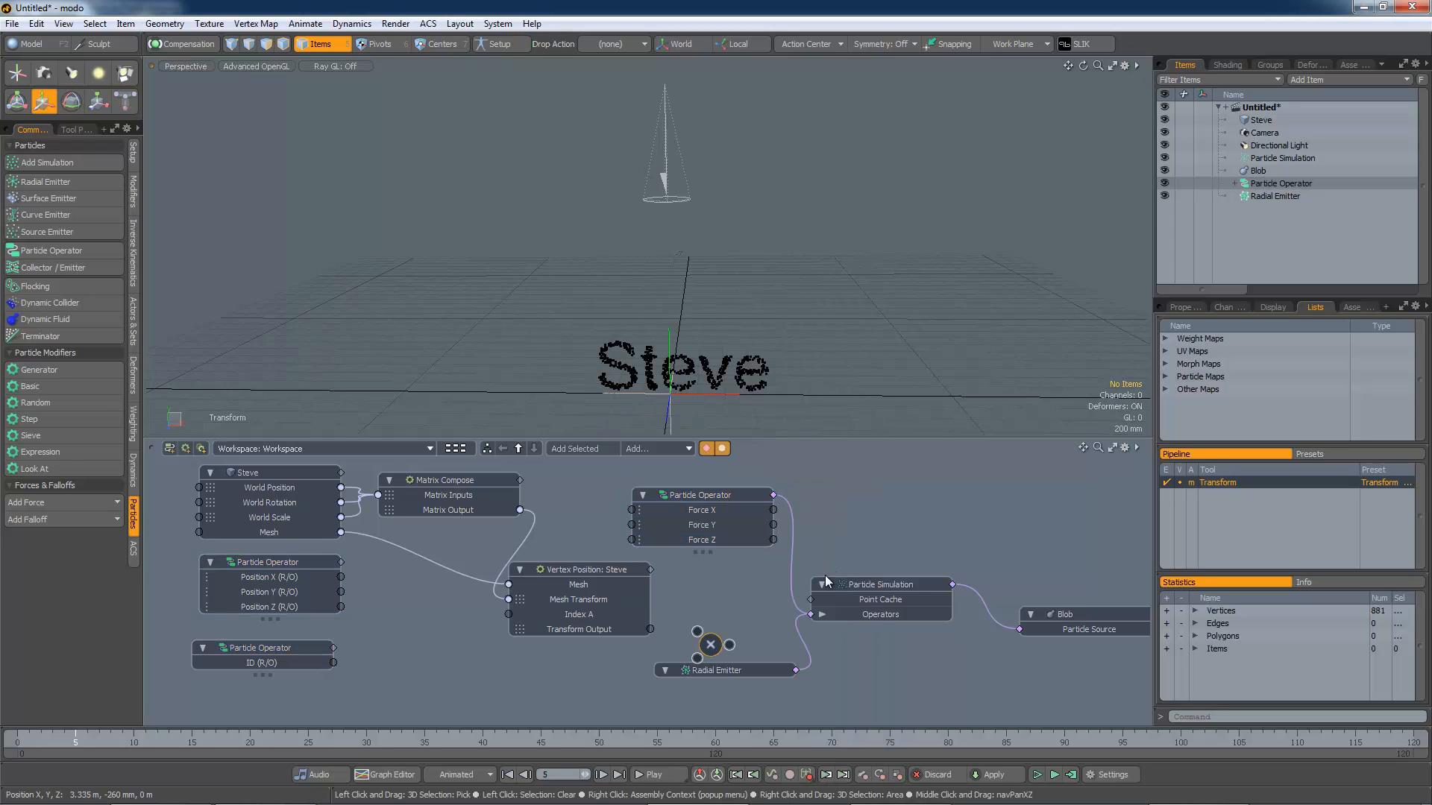
left_click_drag(706, 646, 507, 616)
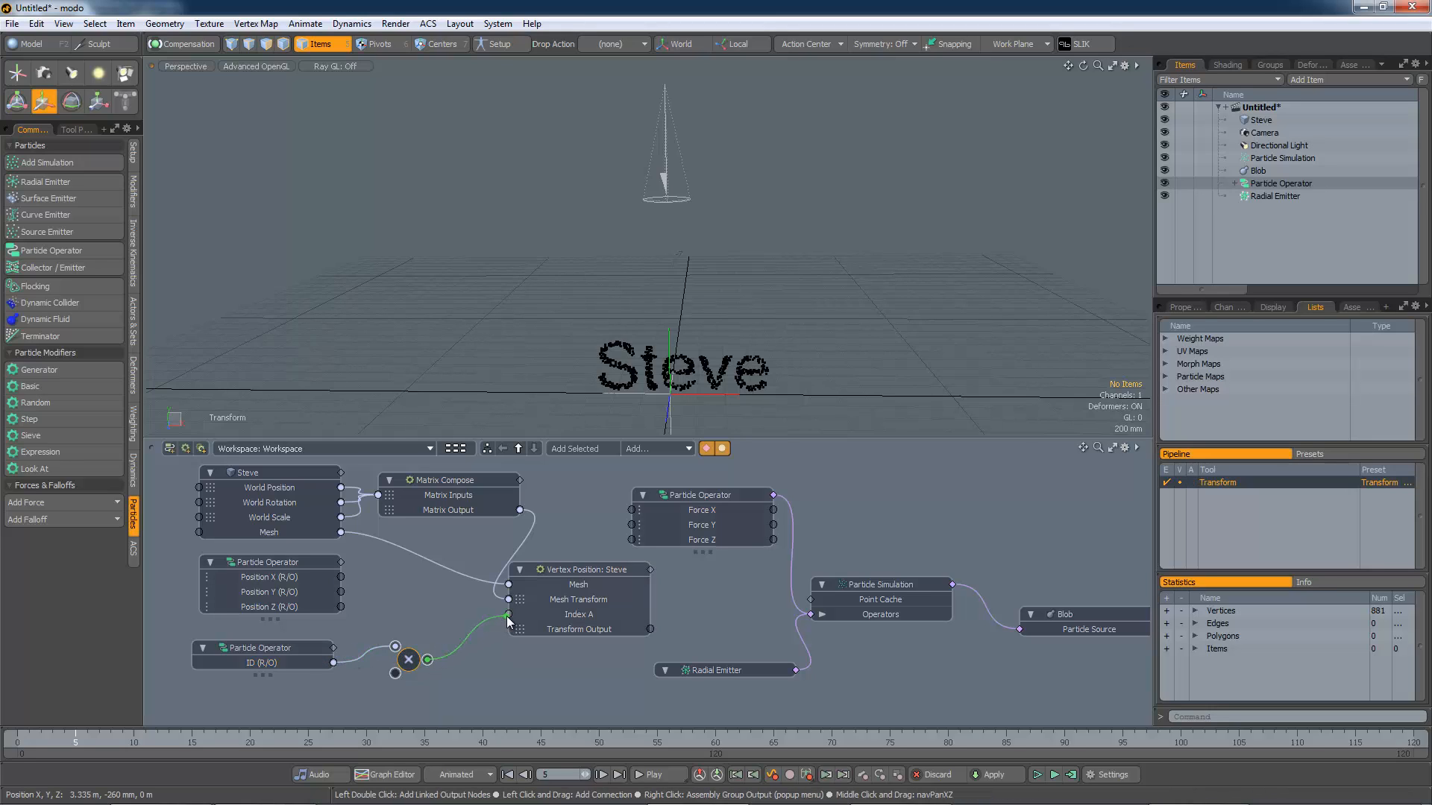
double_click(406, 668)
key("Escape")
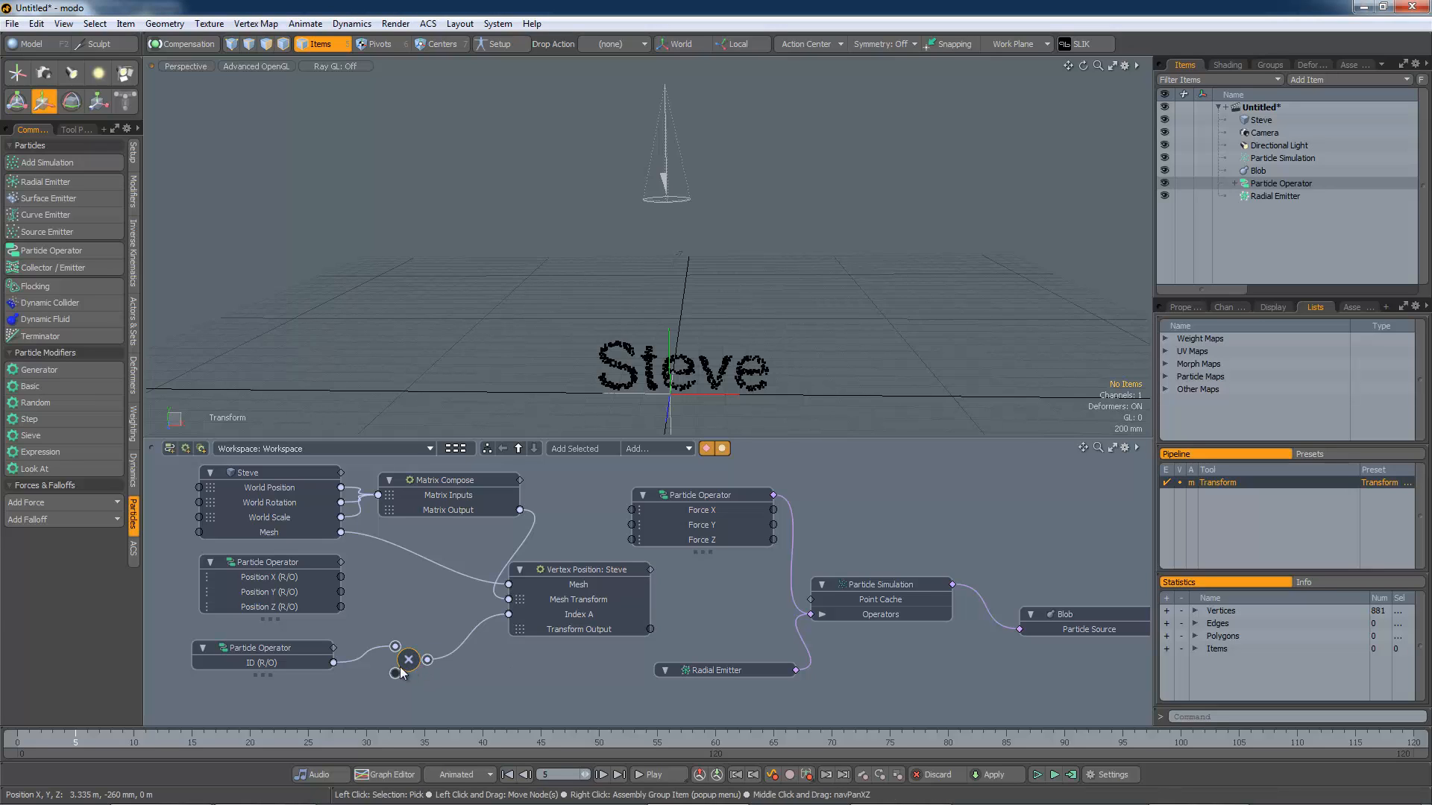
Step: Set the Multiply node's Value B to 881 and move the Vertex Position node closer
left_click(1184, 307)
left_click(1294, 350)
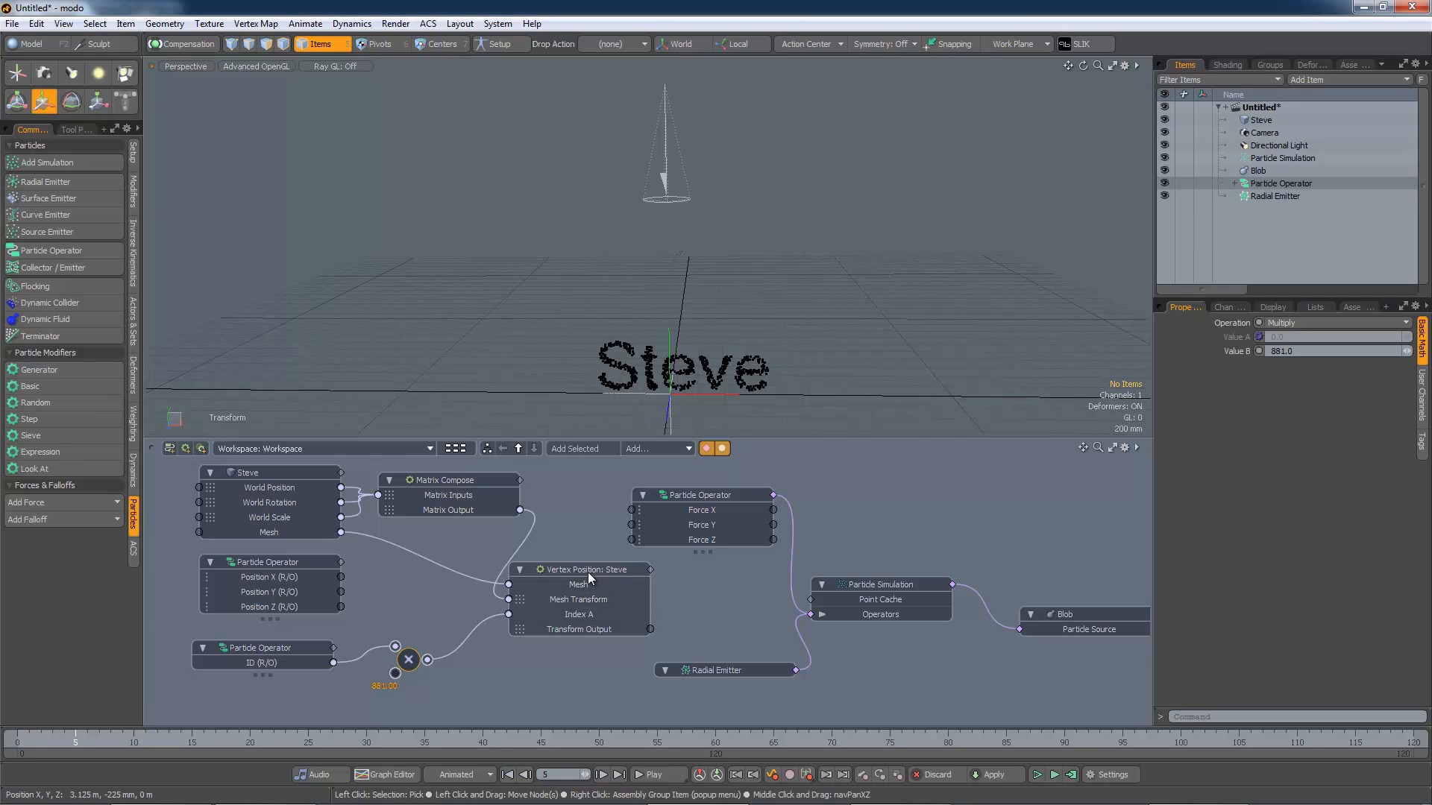
left_click_drag(589, 572, 508, 571)
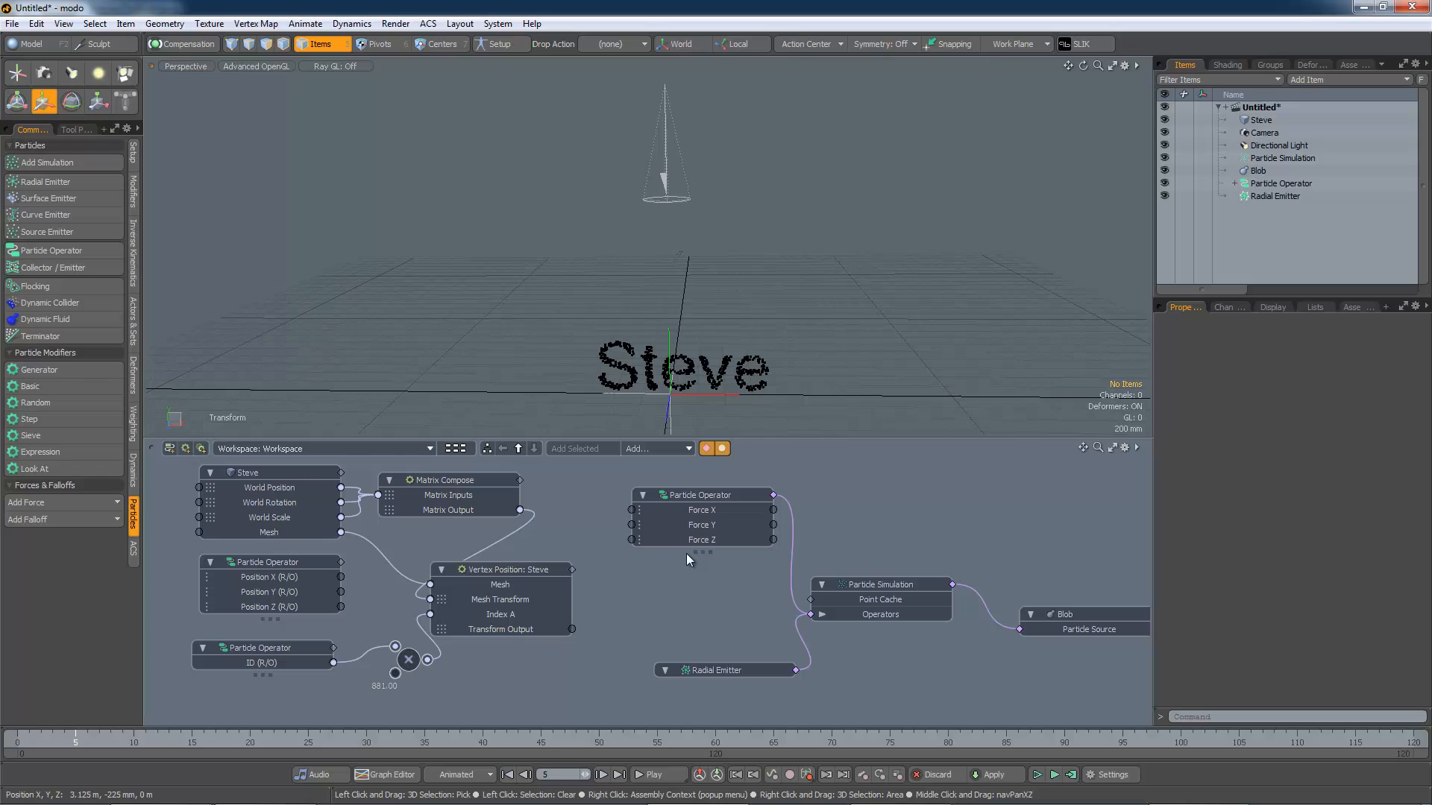
Step: Rearrange the Force operator and Particle Simulation nodes to make room in the schematic
left_click_drag(858, 585, 924, 523)
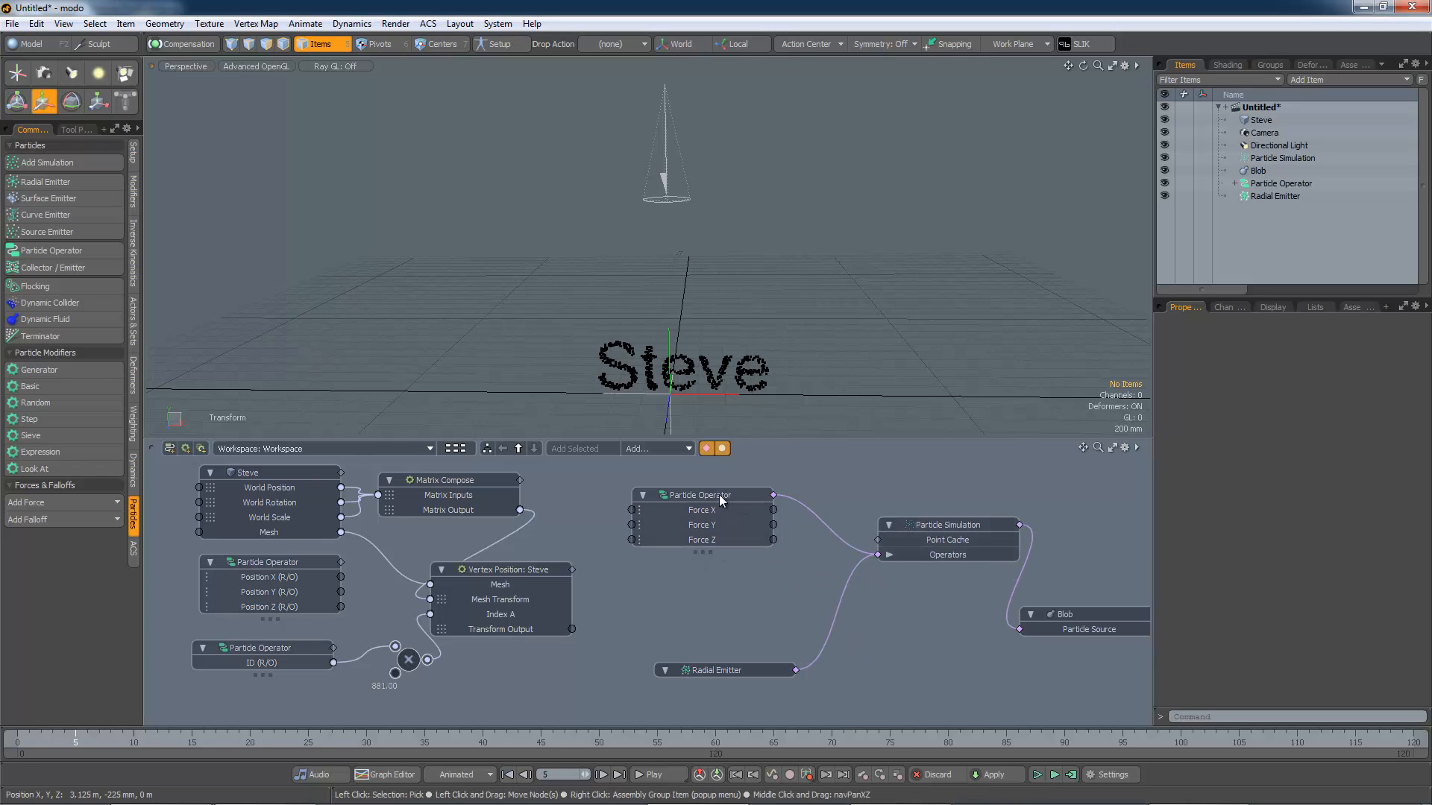
left_click_drag(719, 494, 816, 479)
left_click_drag(914, 525, 959, 510)
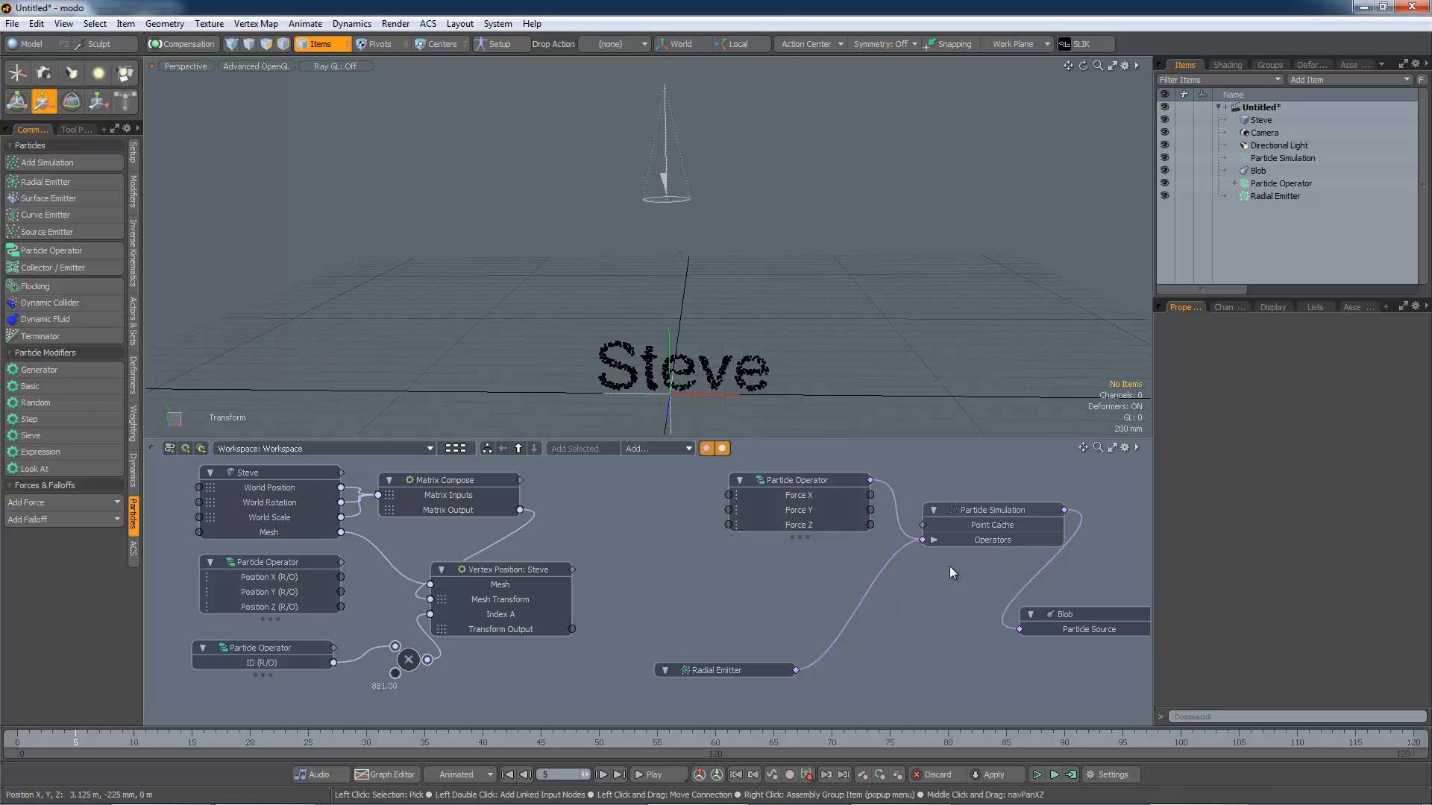
Step: Add a Matrix Vector node and connect the Vertex Position node's Transform Output to its Matrix Input
left_click_drag(776, 673, 916, 660)
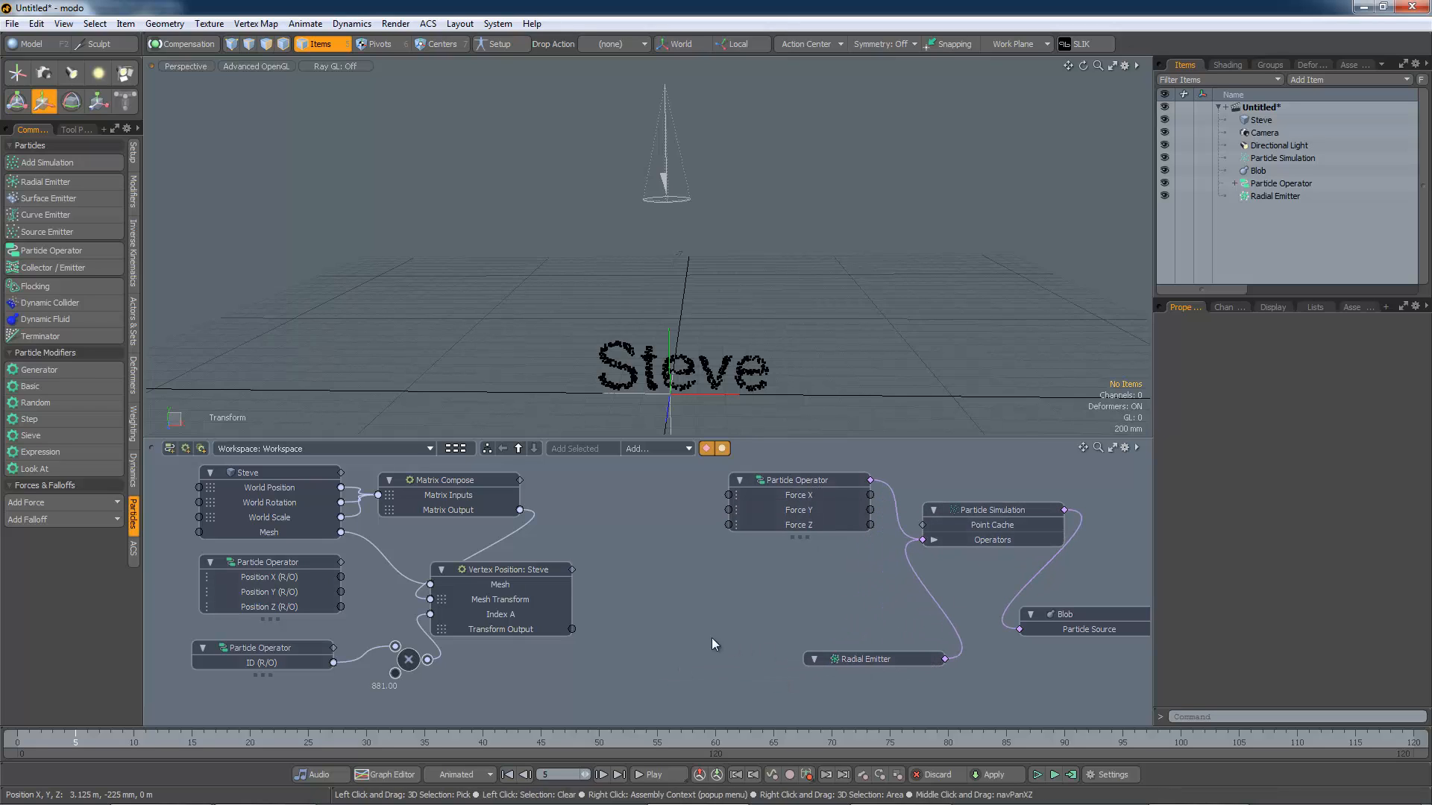
left_click_drag(505, 565, 515, 560)
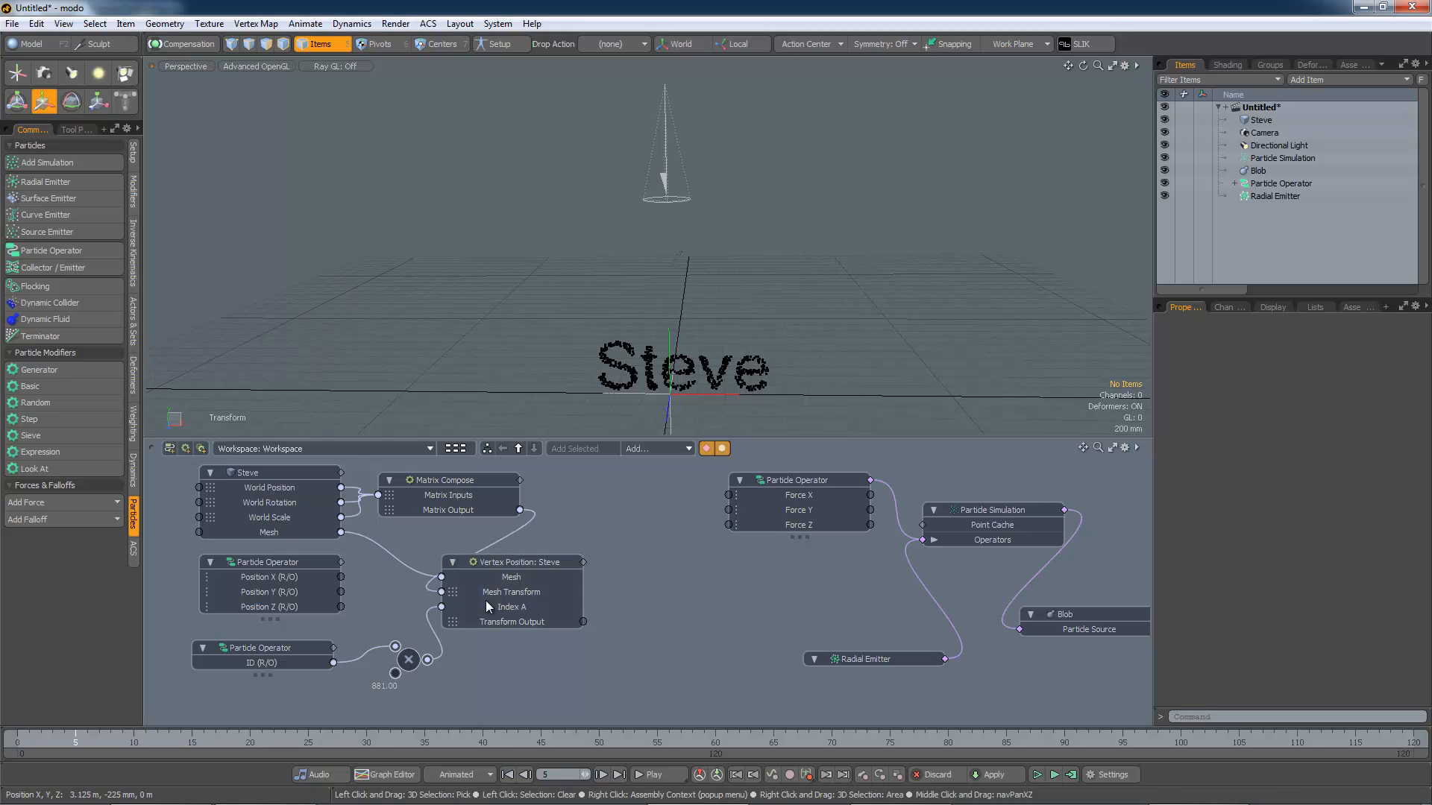
left_click(517, 562)
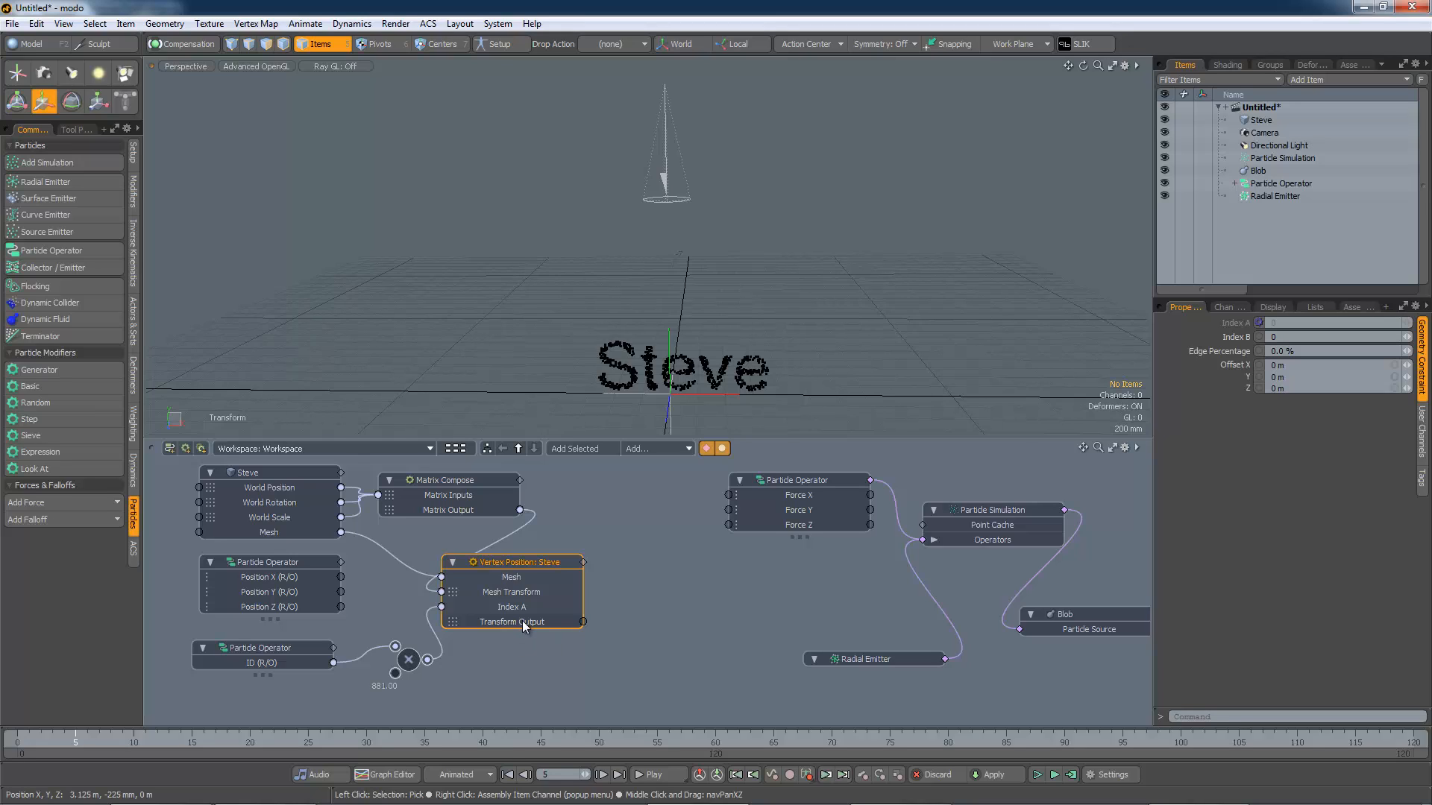
left_click(668, 447)
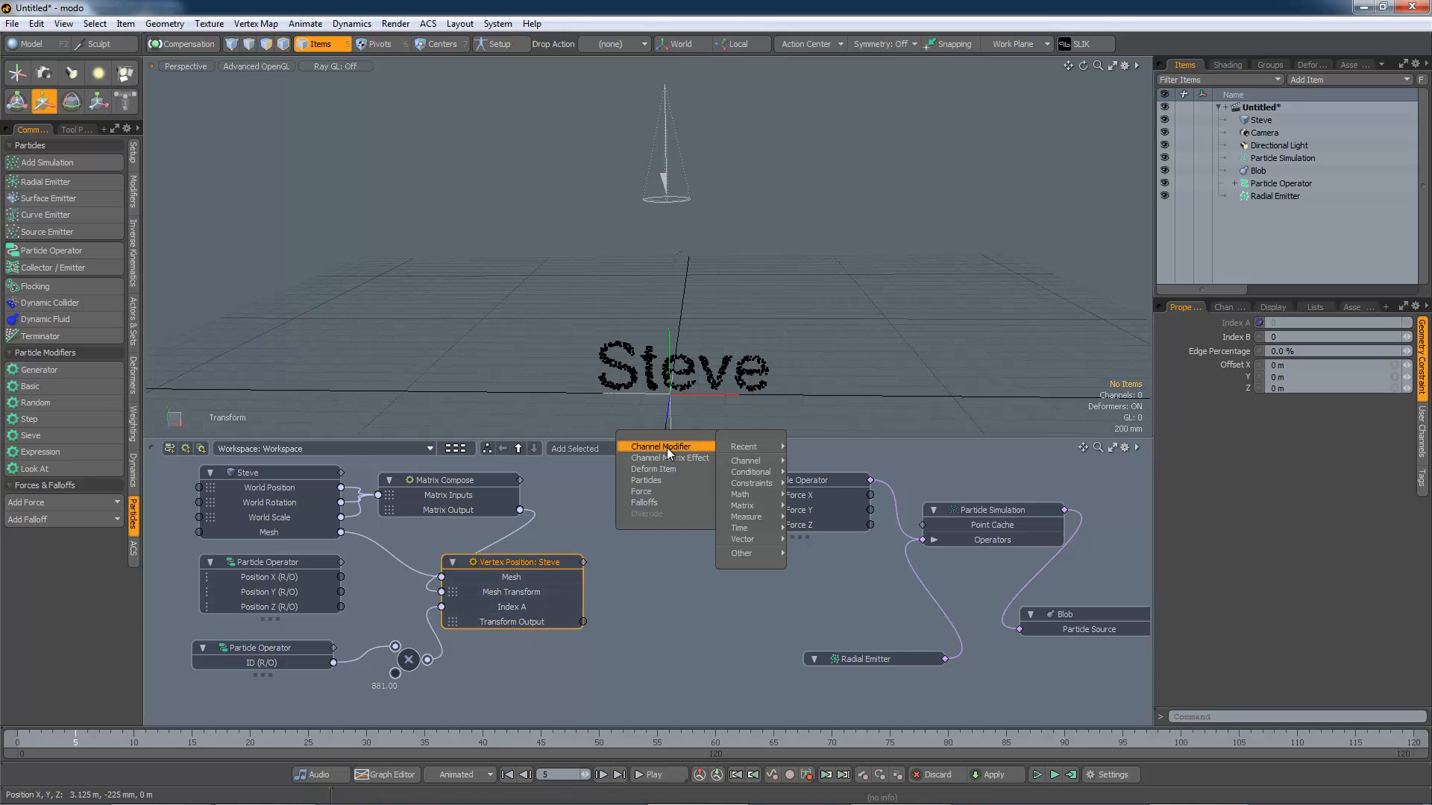
mouse_move(746, 508)
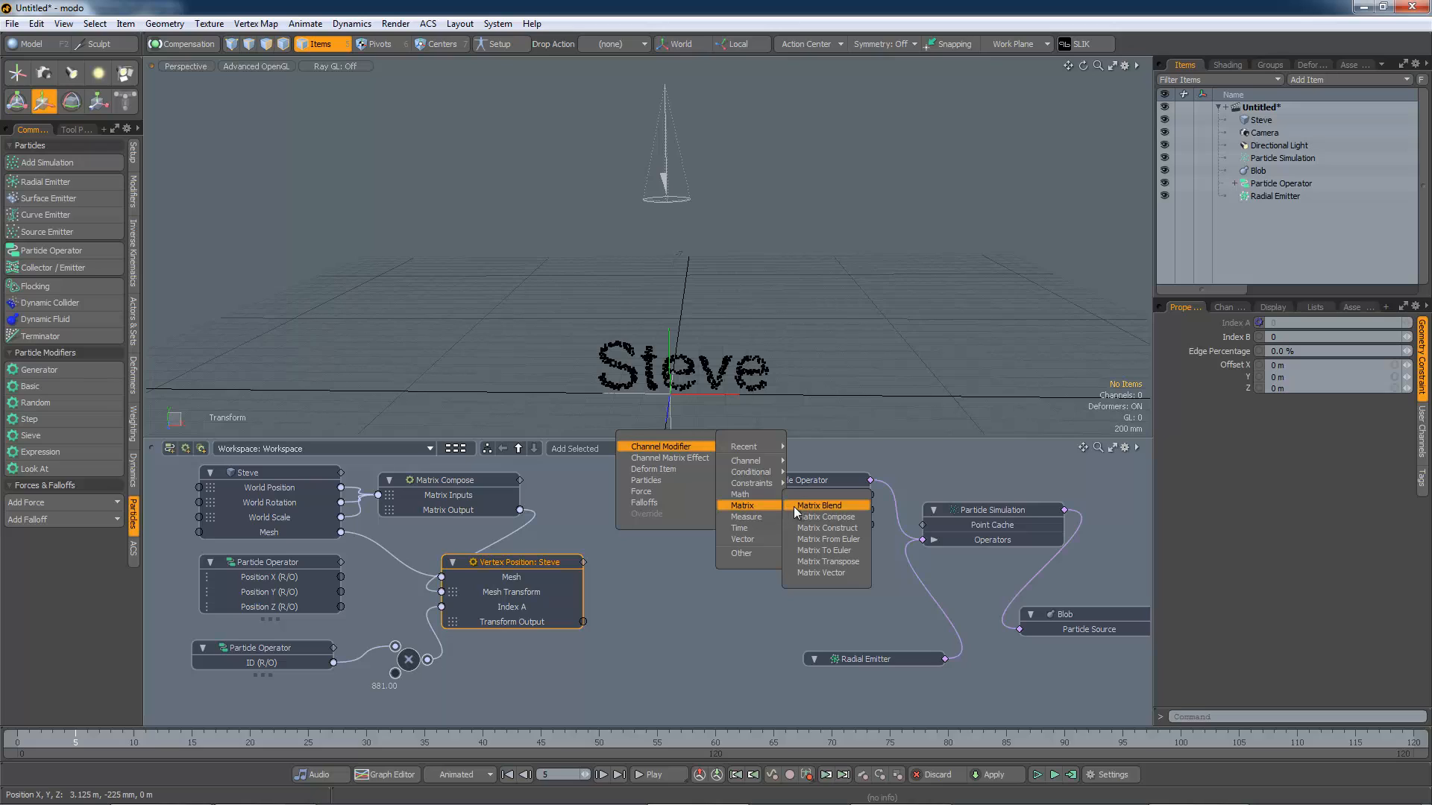
left_click(830, 572)
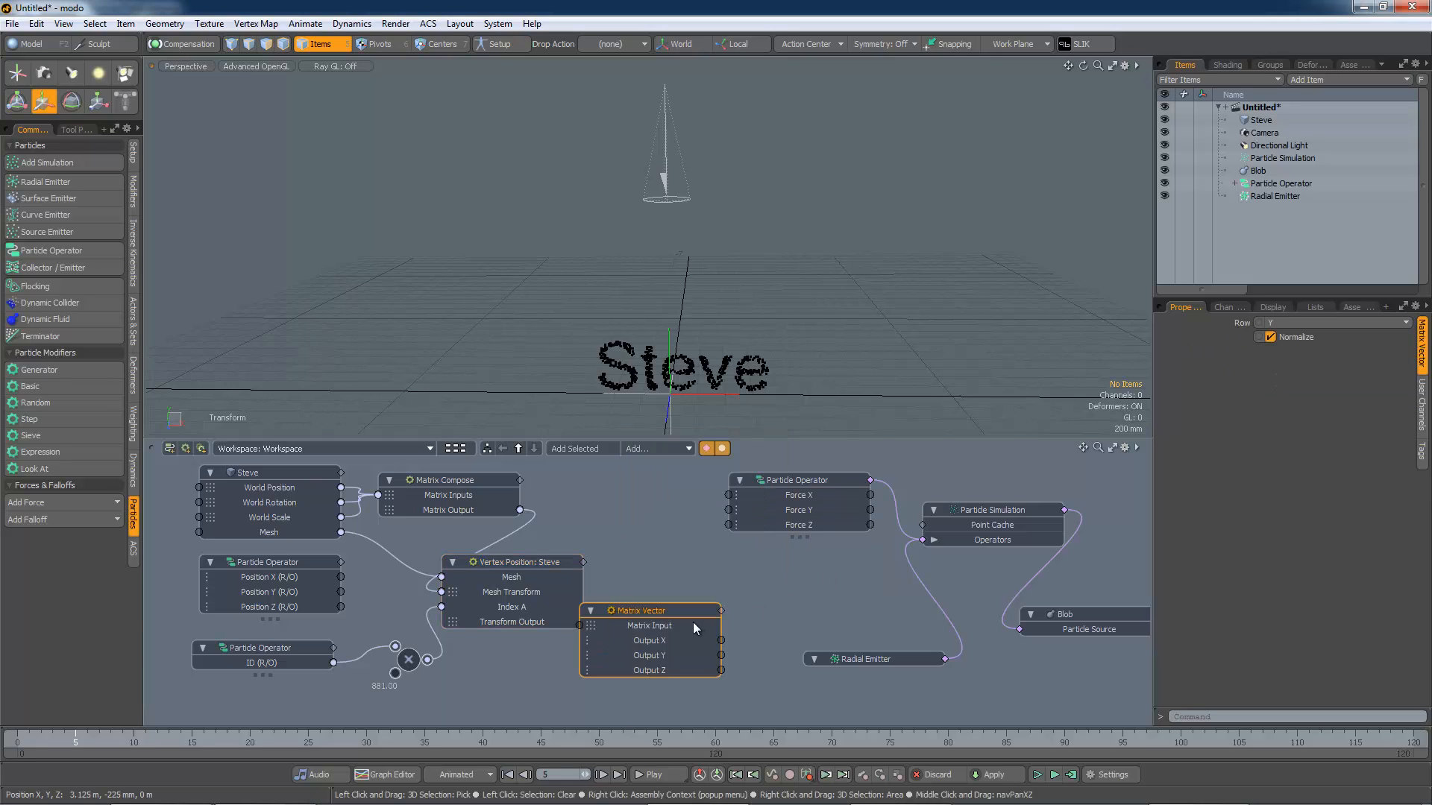
left_click_drag(672, 611, 700, 579)
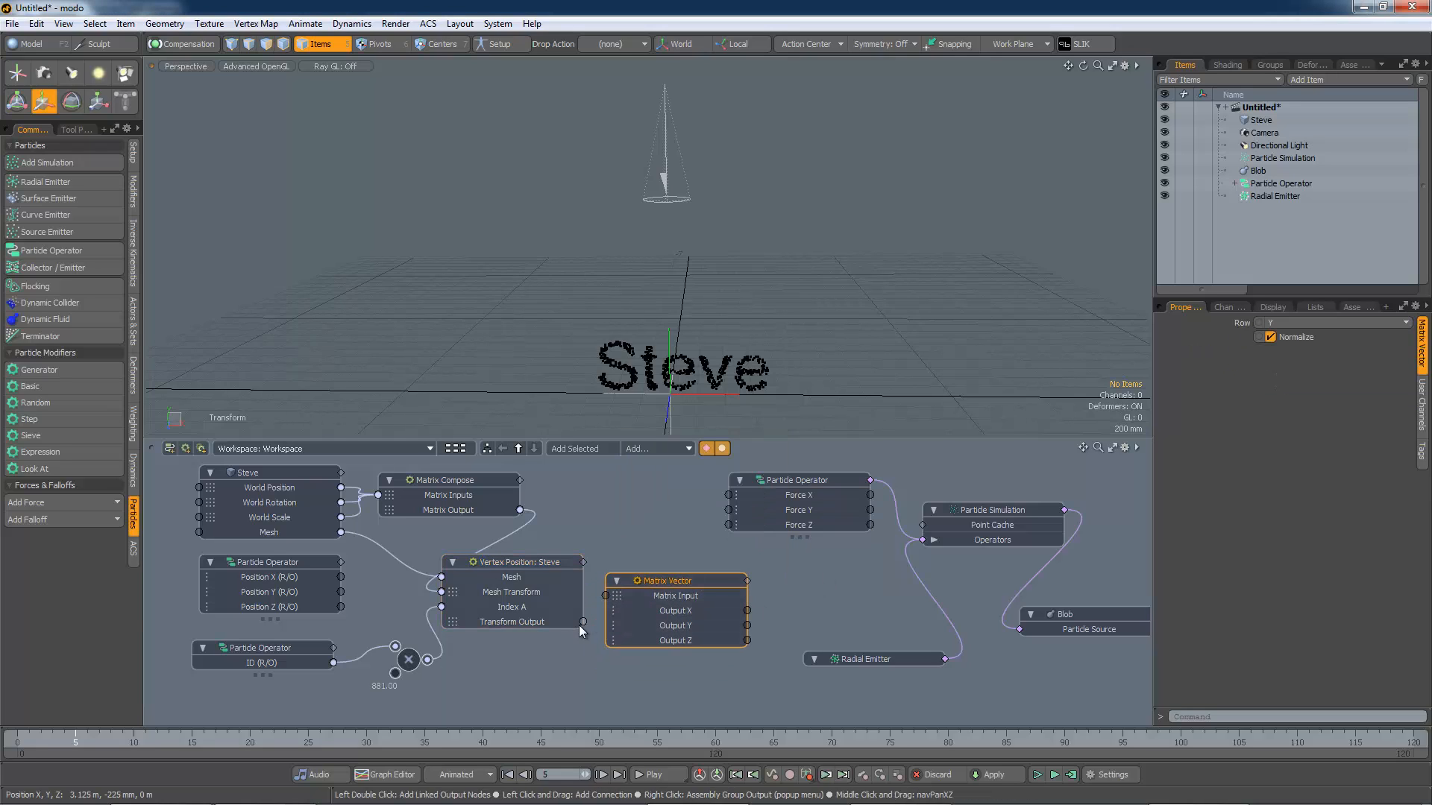
left_click_drag(583, 623, 605, 596)
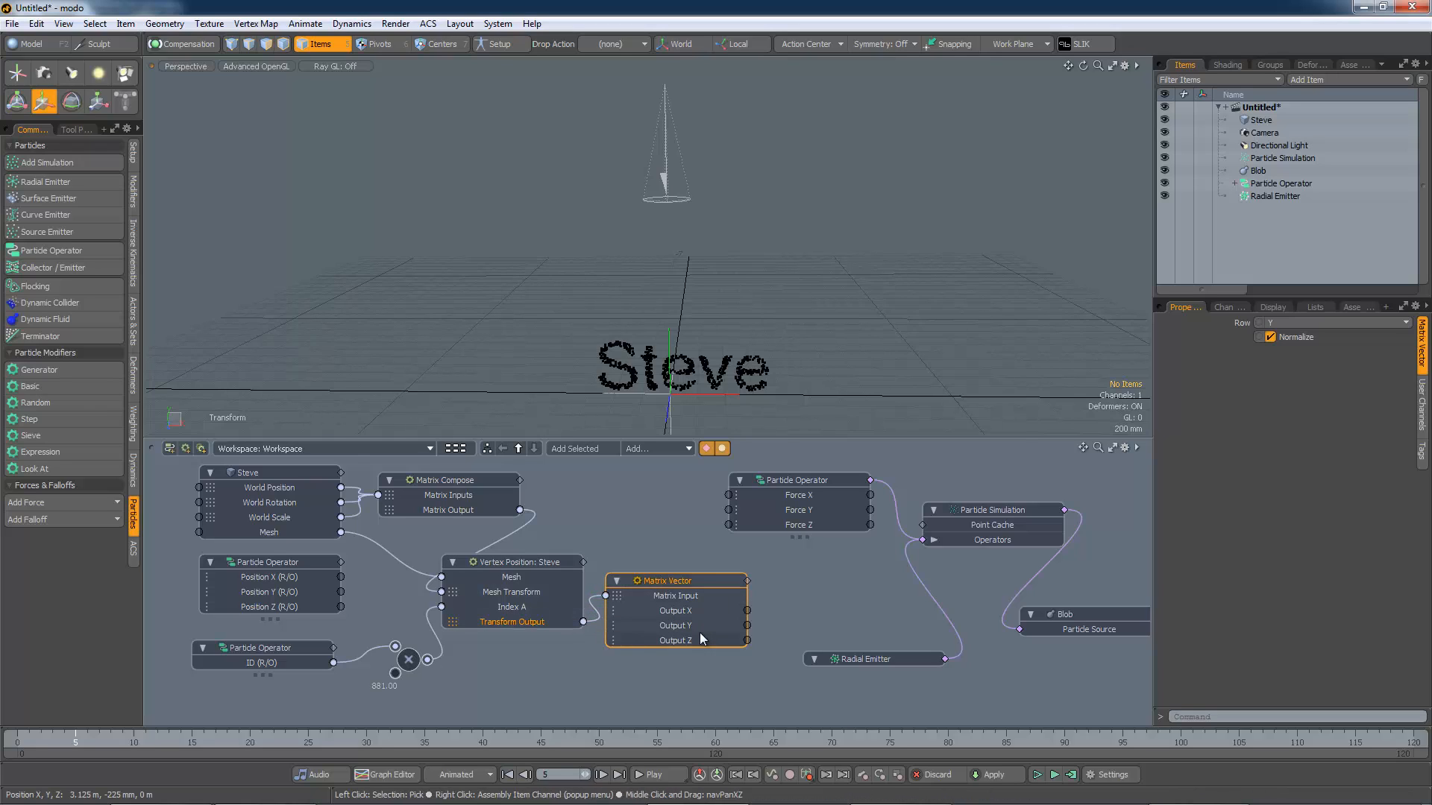
Step: Set the Matrix Vector node's row to Translation and turn off Normalize
left_click(1295, 324)
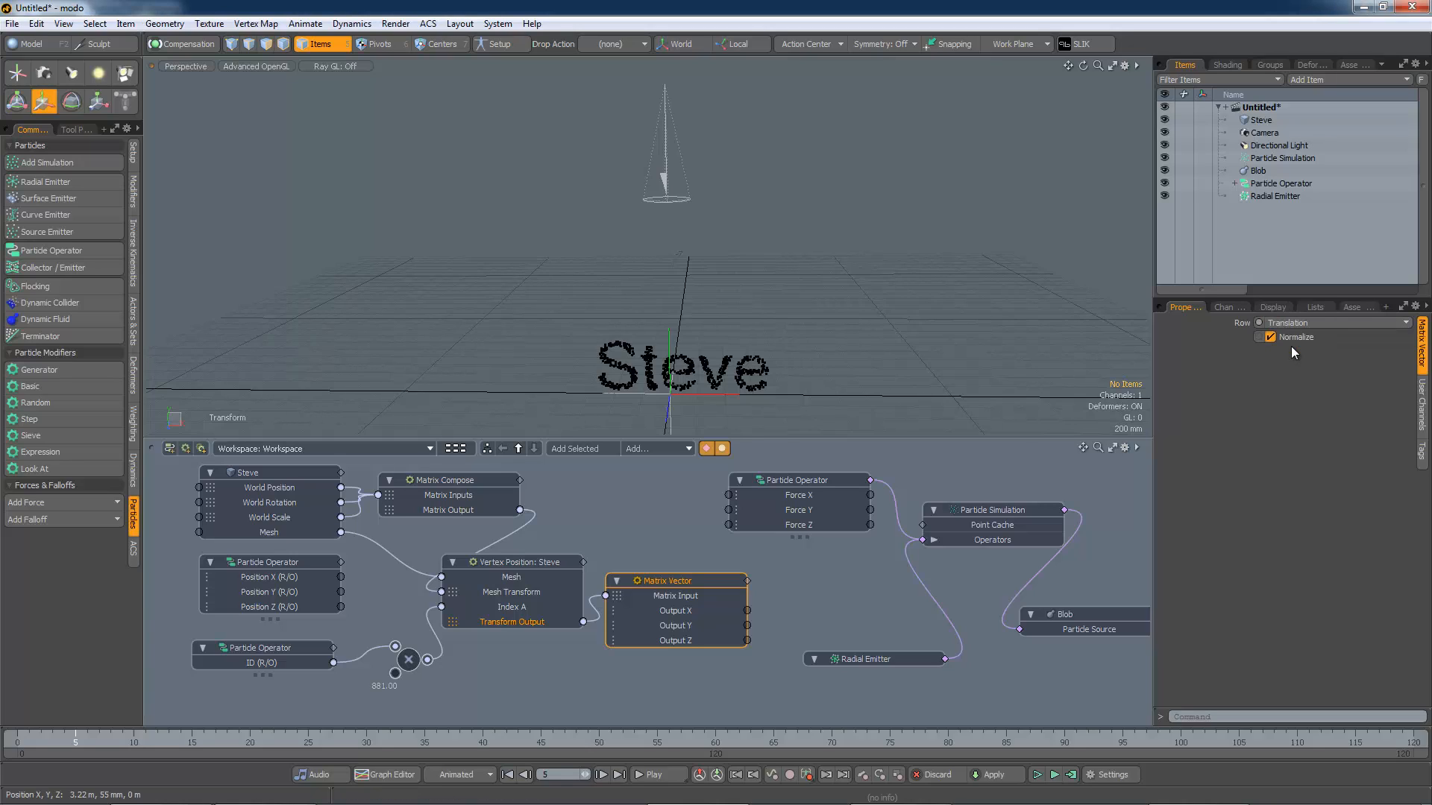
left_click(1291, 346)
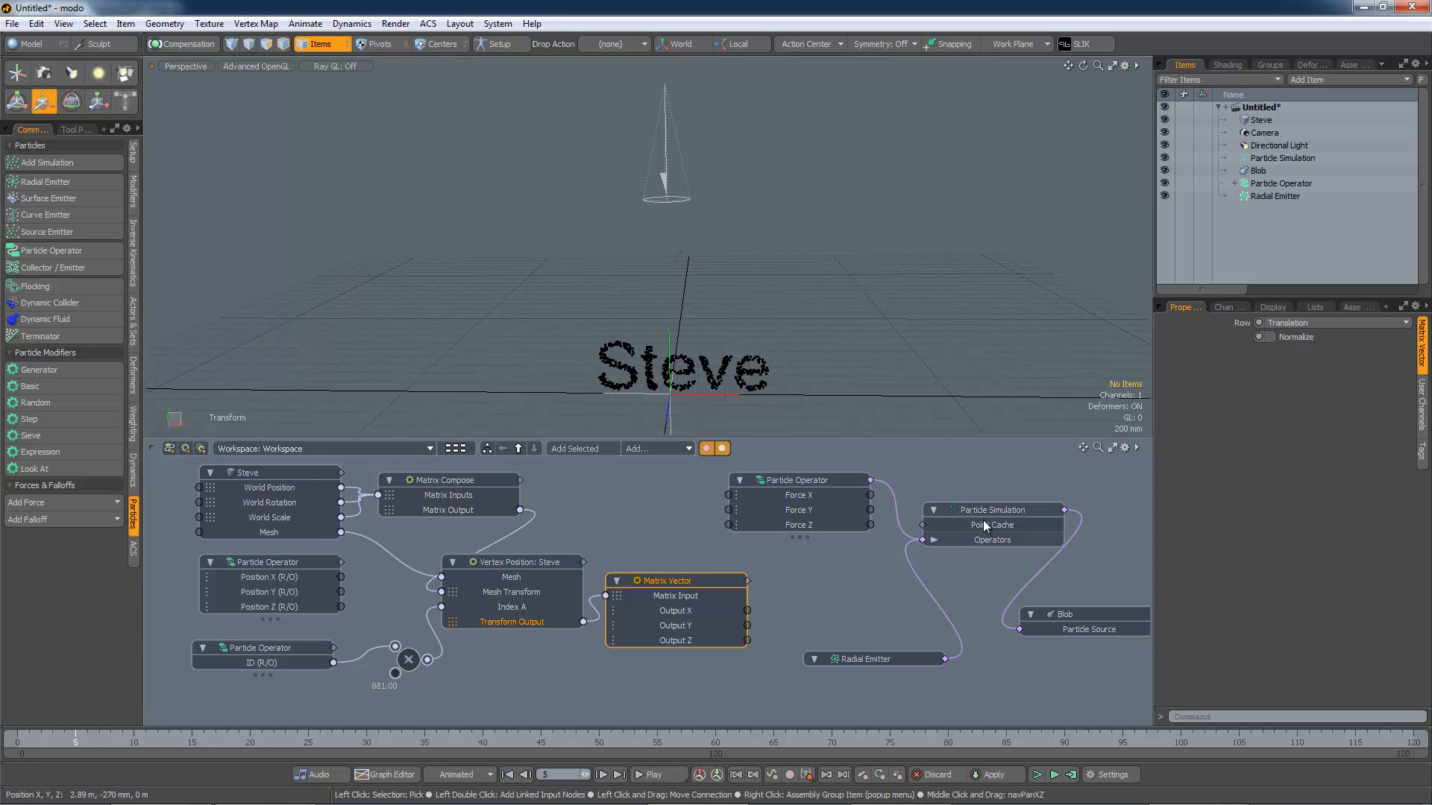
left_click_drag(1057, 619, 1120, 599)
left_click_drag(989, 513, 1037, 509)
left_click_drag(816, 481, 888, 473)
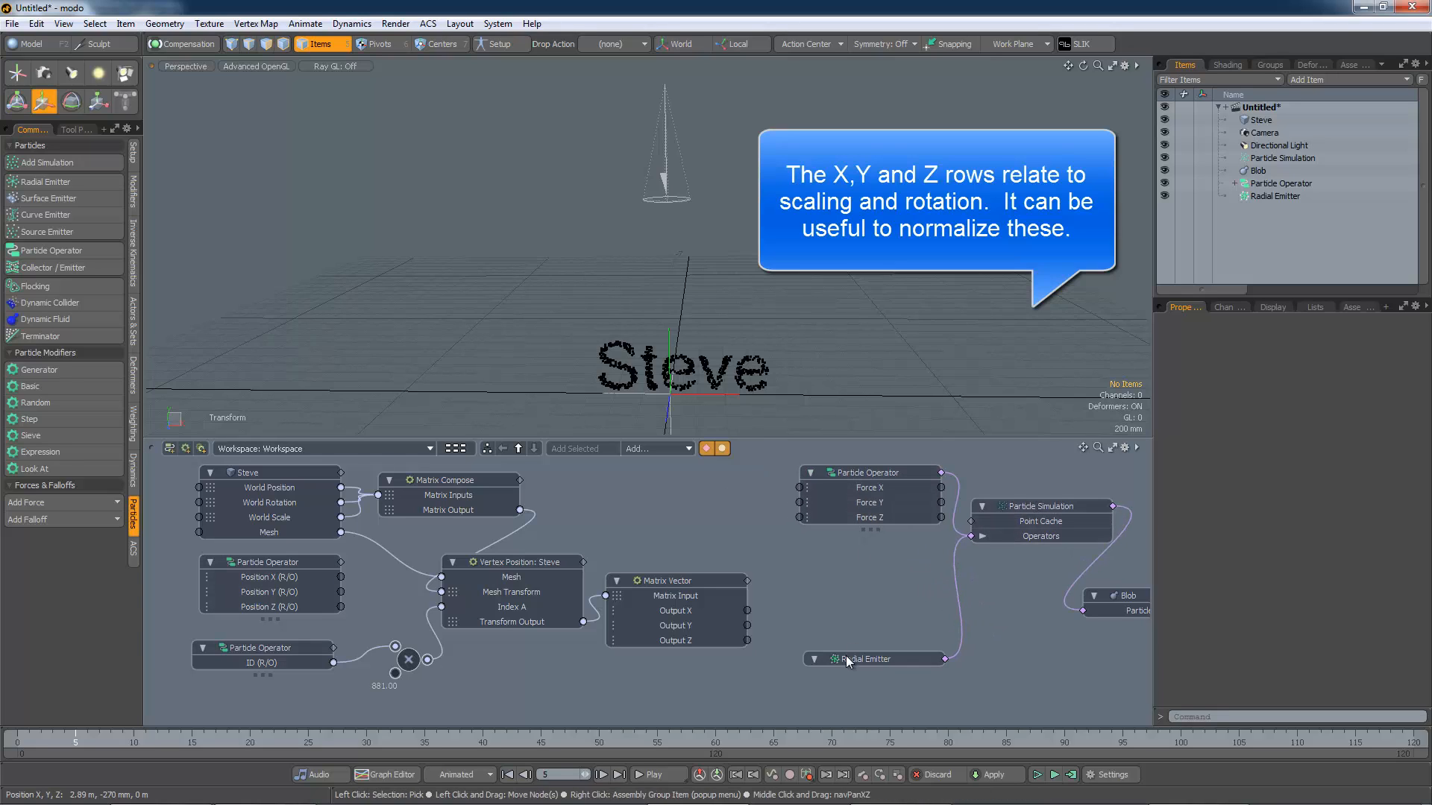
left_click_drag(846, 655, 875, 644)
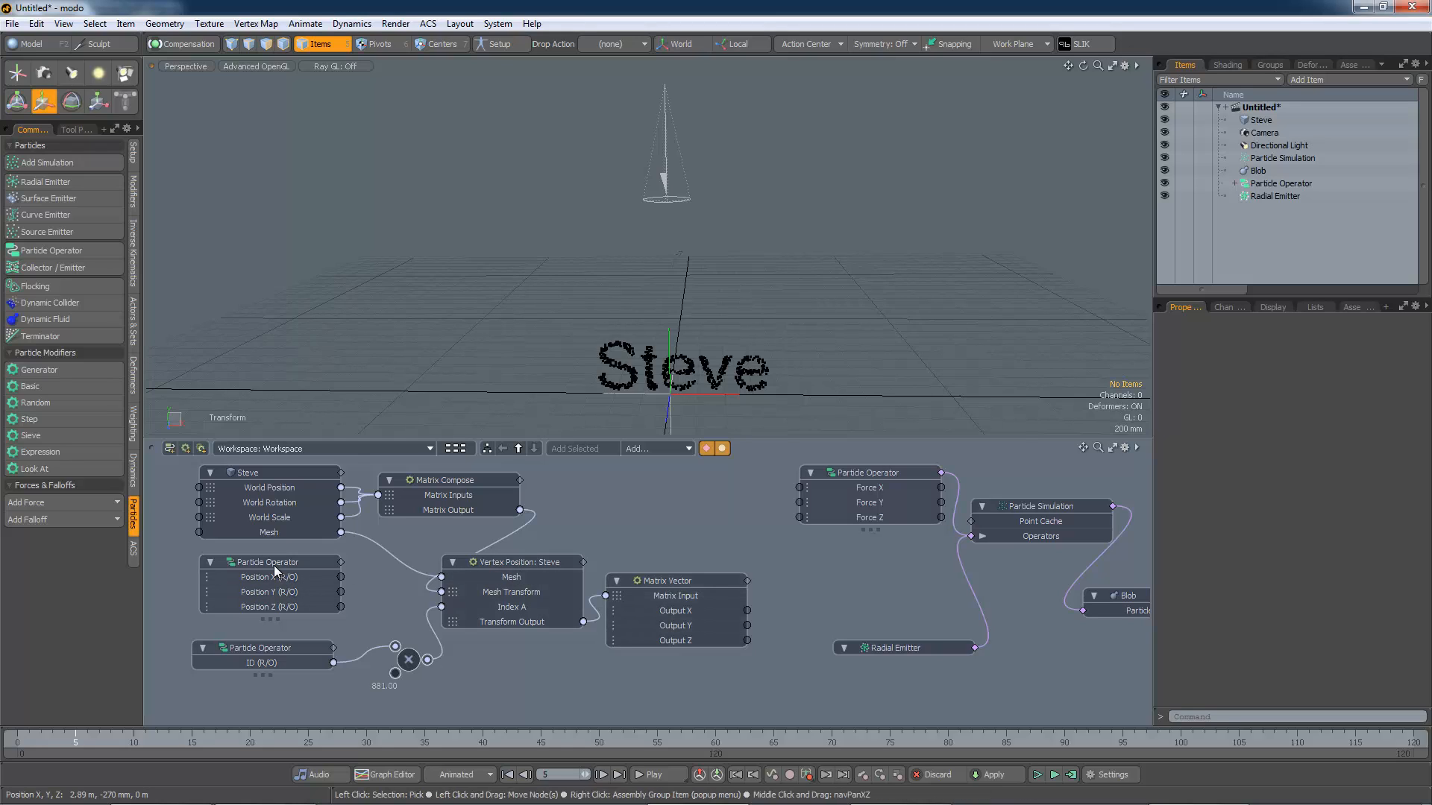
Step: Move the position Particle Operator node beside the Matrix Vector node and rearrange the other nodes to make room
left_click_drag(271, 565, 676, 499)
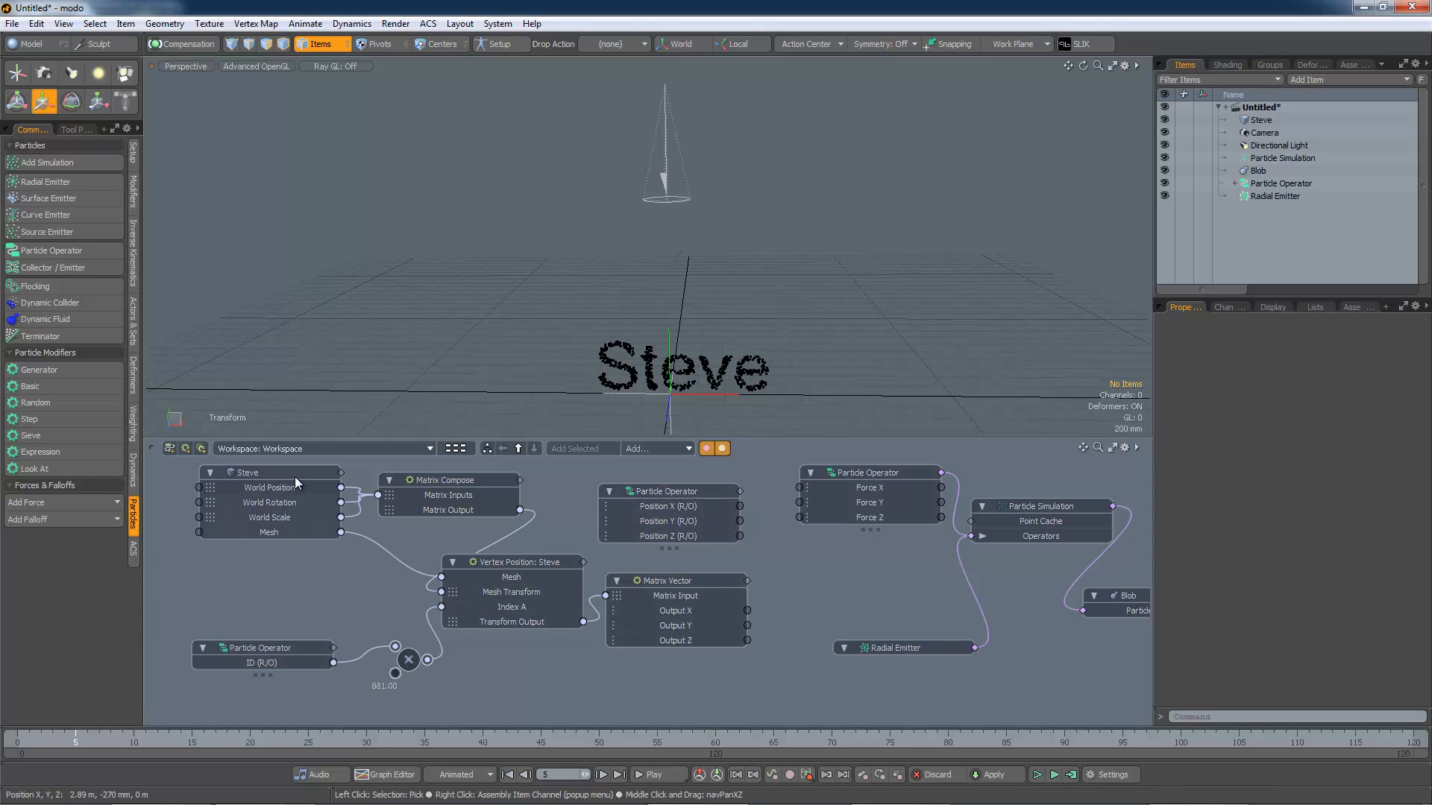
left_click_drag(295, 478, 273, 473)
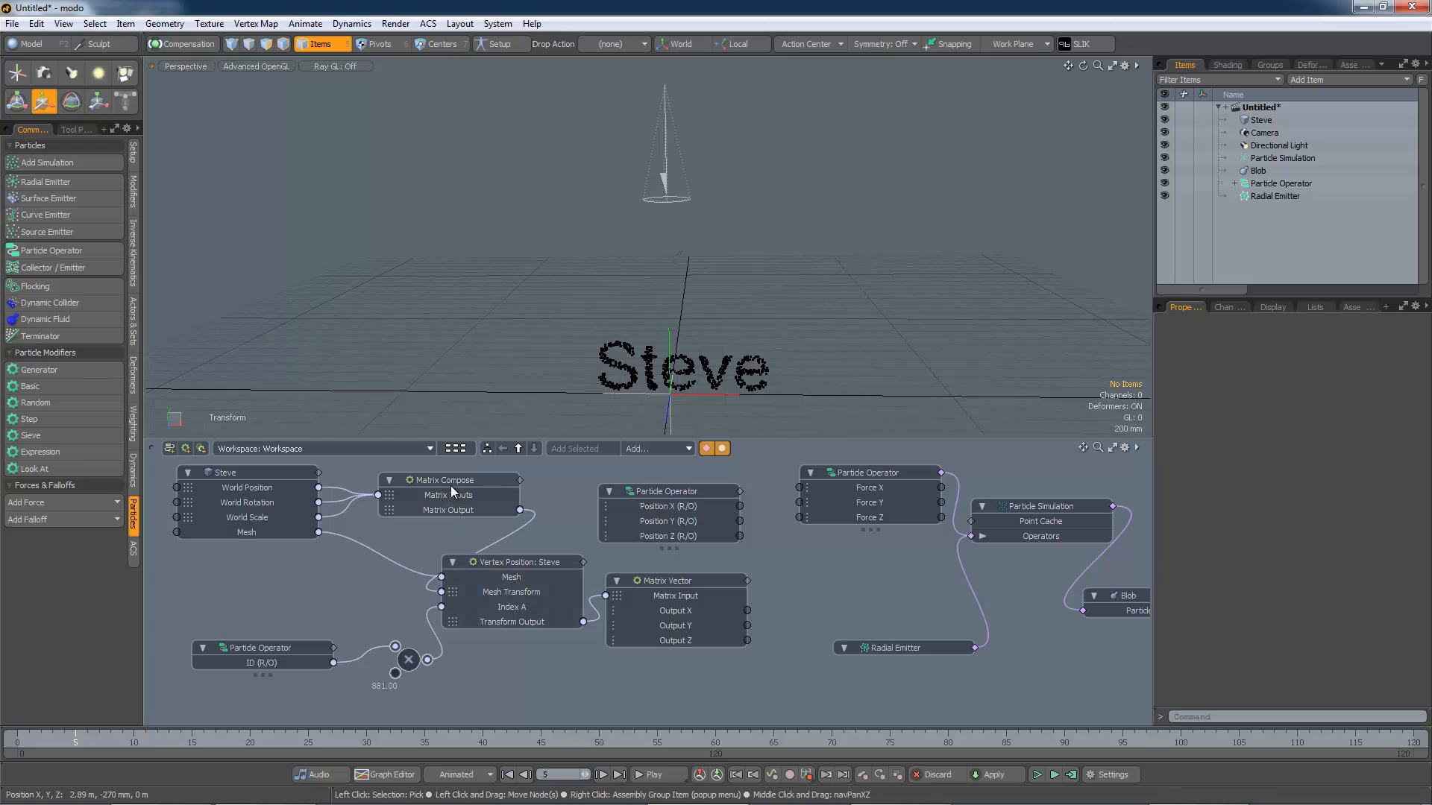
left_click_drag(451, 485, 428, 482)
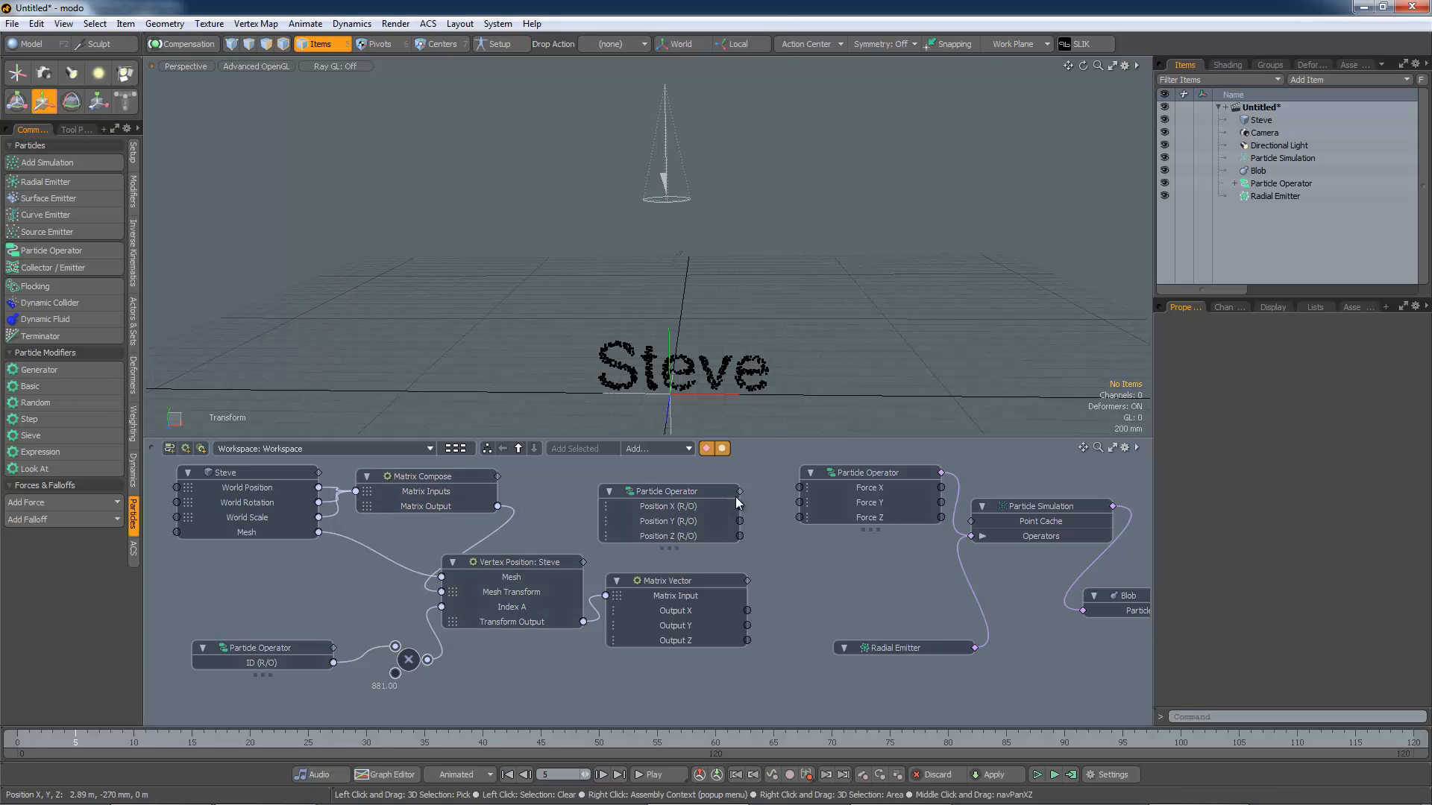
key("alt")
left_click_drag(877, 586, 720, 601, "alt+shift")
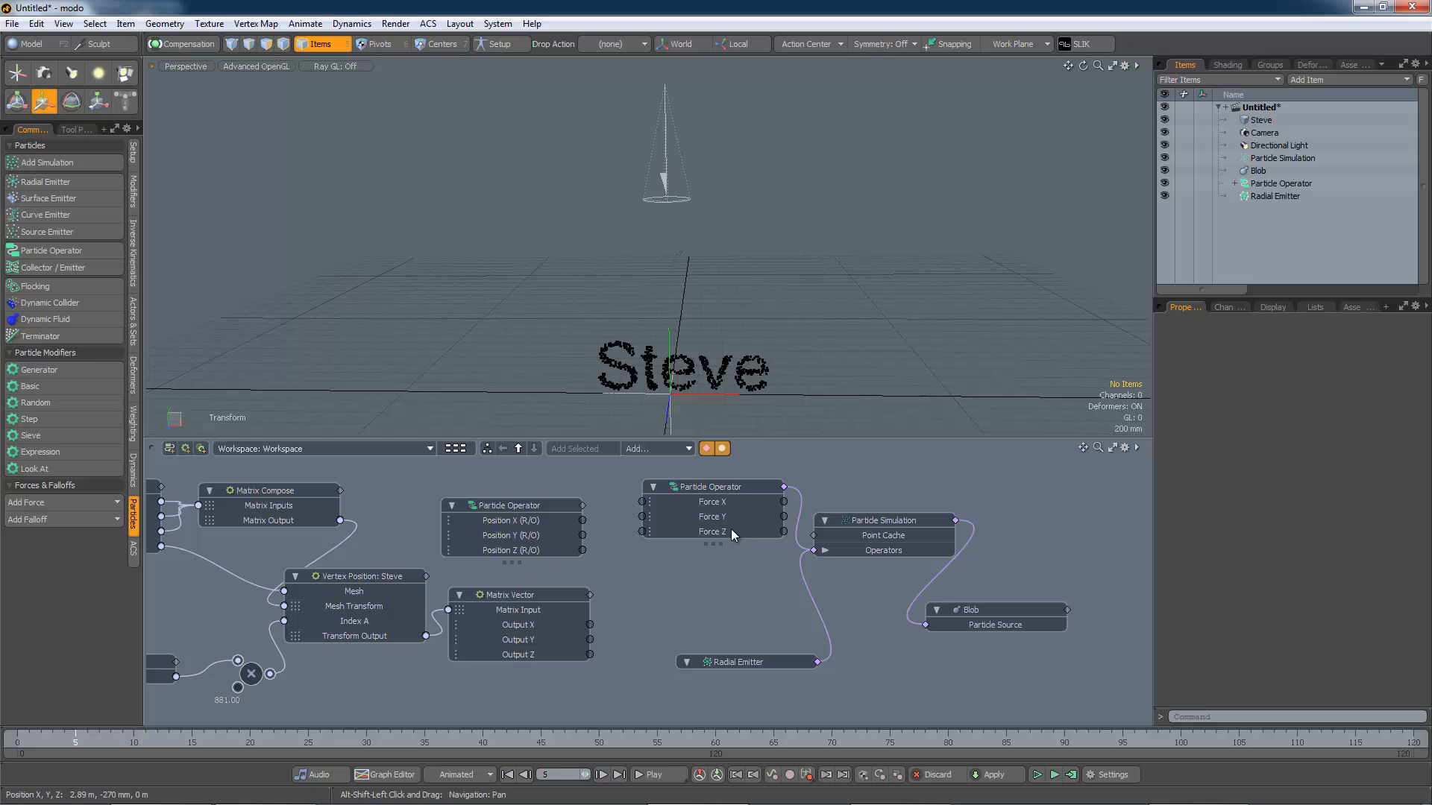
left_click(751, 483, "shift")
left_click(775, 660, "shift")
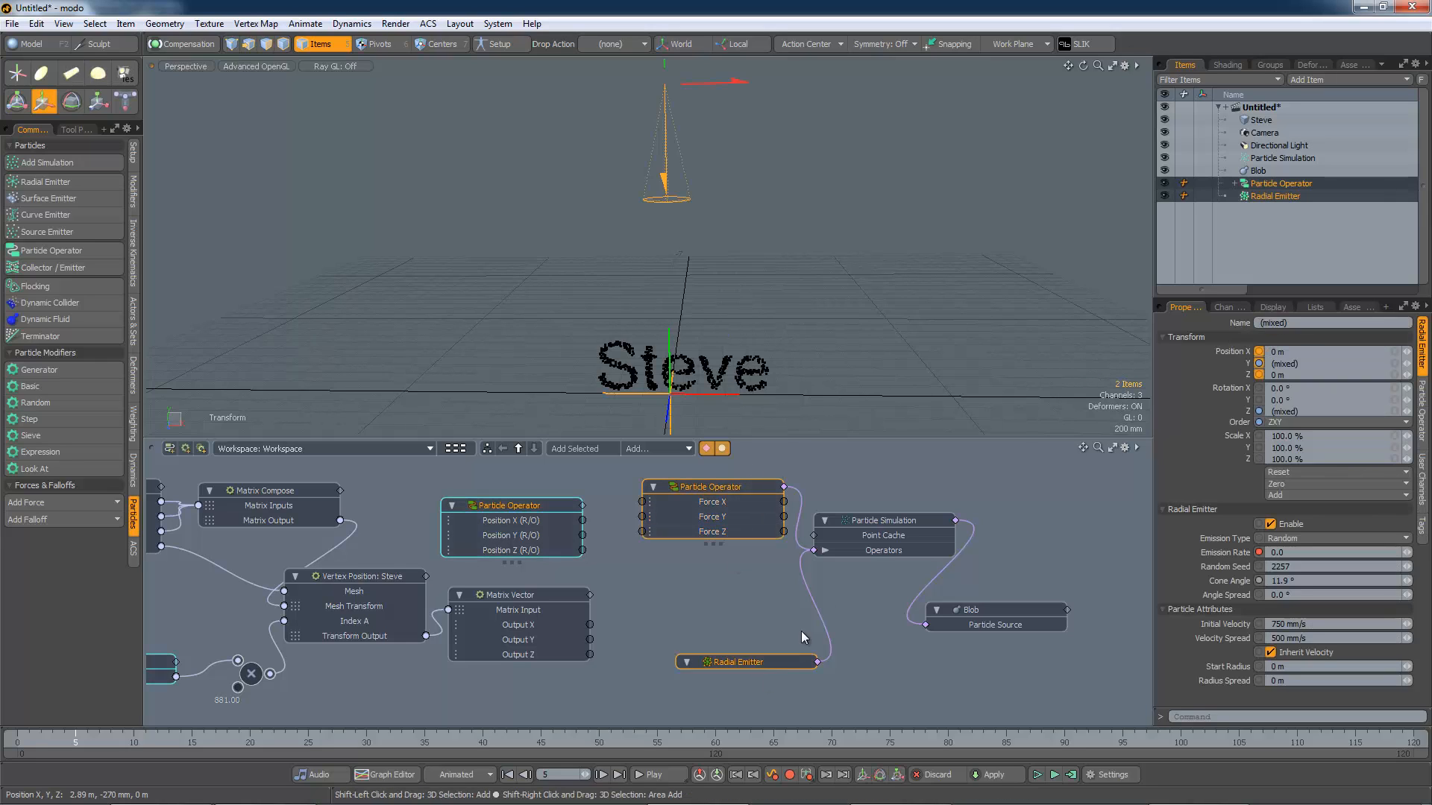
left_click(972, 610, "shift")
left_click_drag(887, 520, 1020, 520)
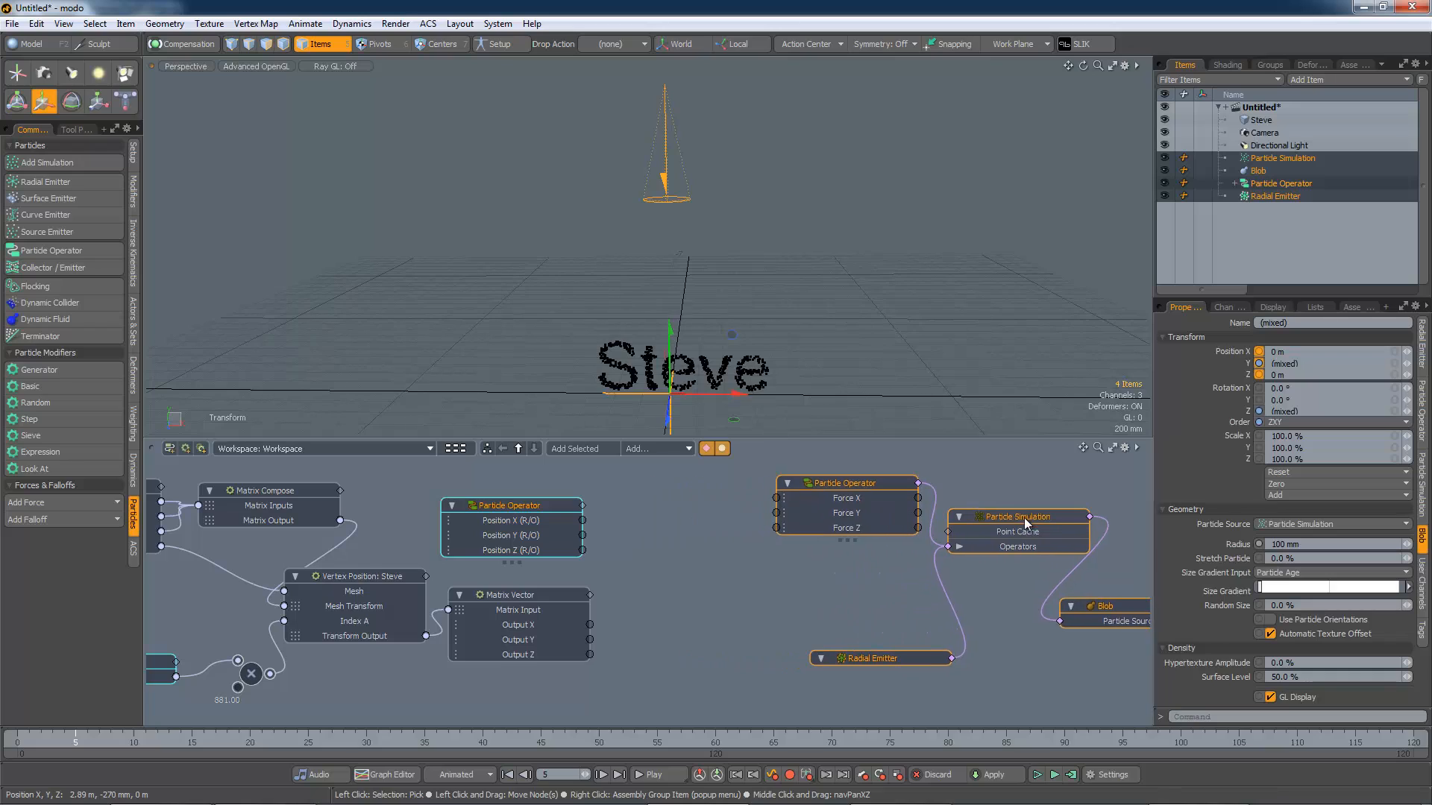
Step: Add a Vector Maths Subtract node, feeding particle positions into Vector A and the Matrix Vector outputs into Vector B
left_click(654, 448)
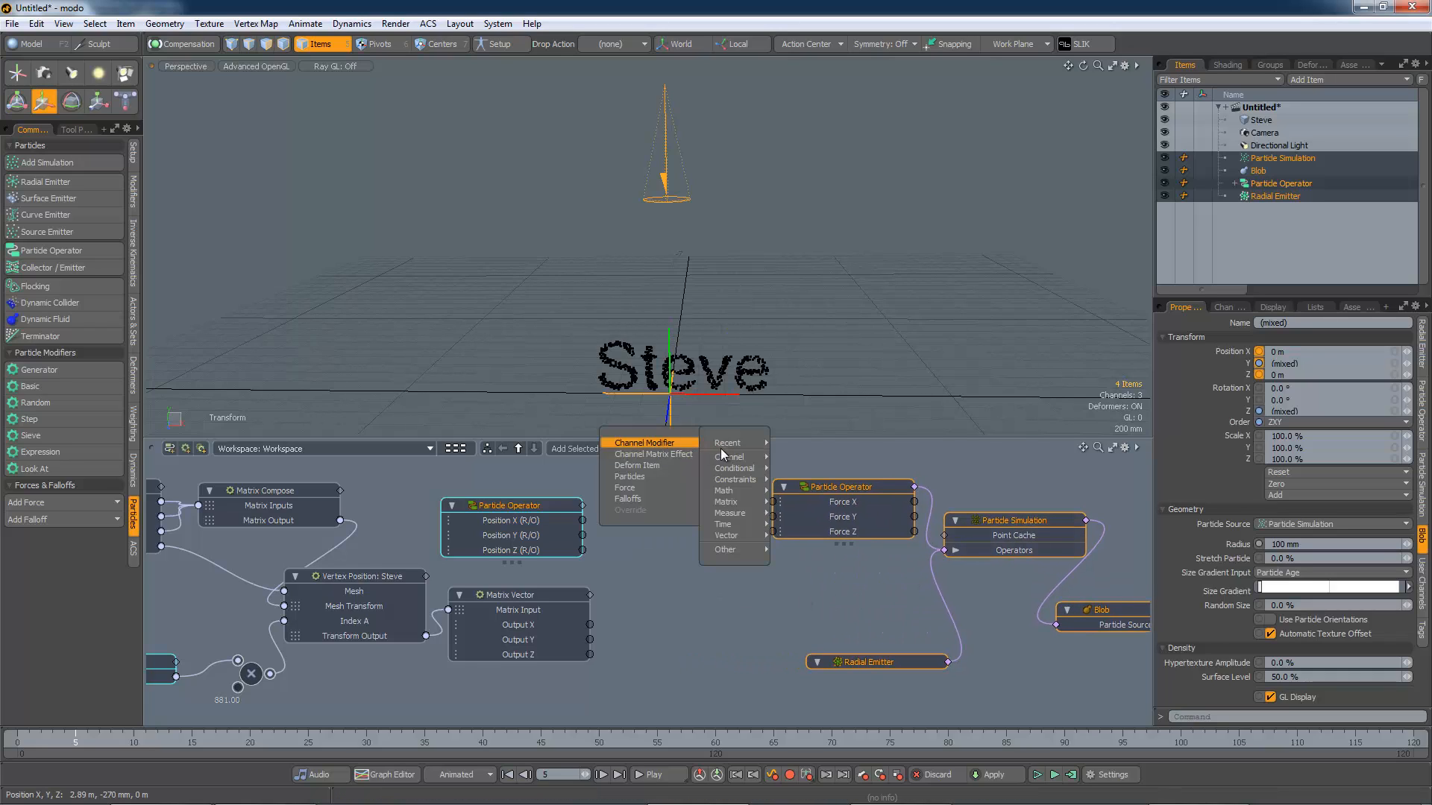
mouse_move(734, 537)
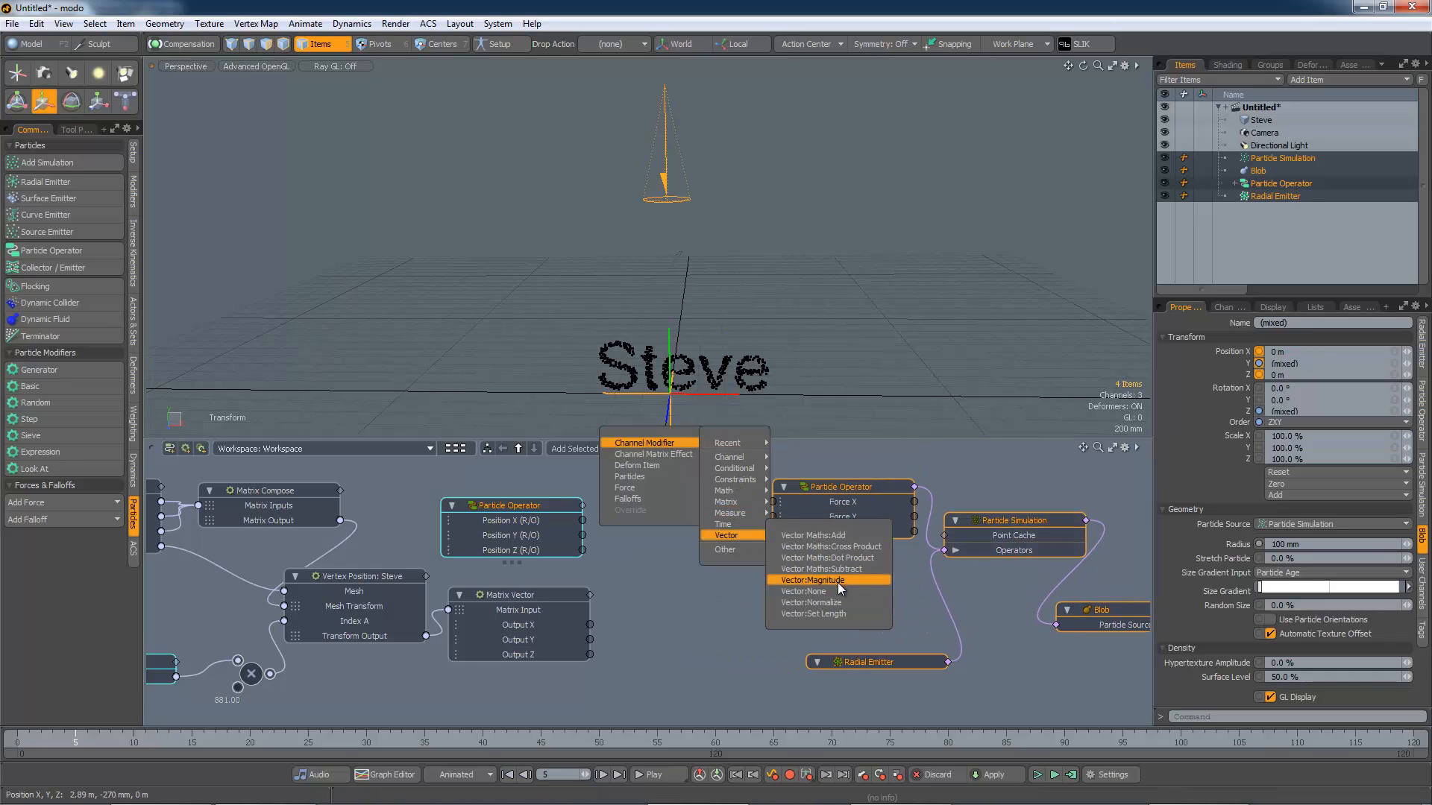
left_click(821, 569)
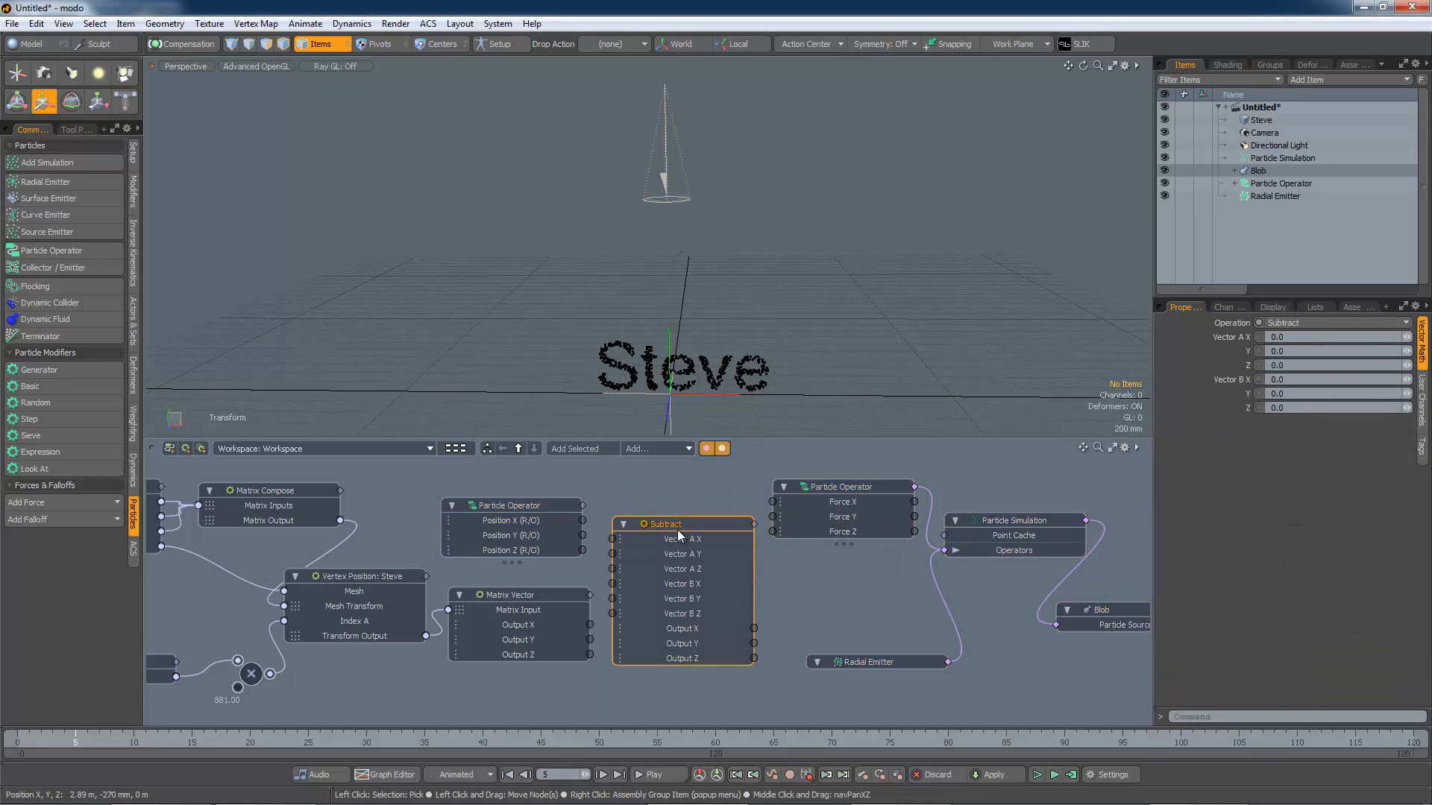
left_click_drag(679, 525, 623, 610)
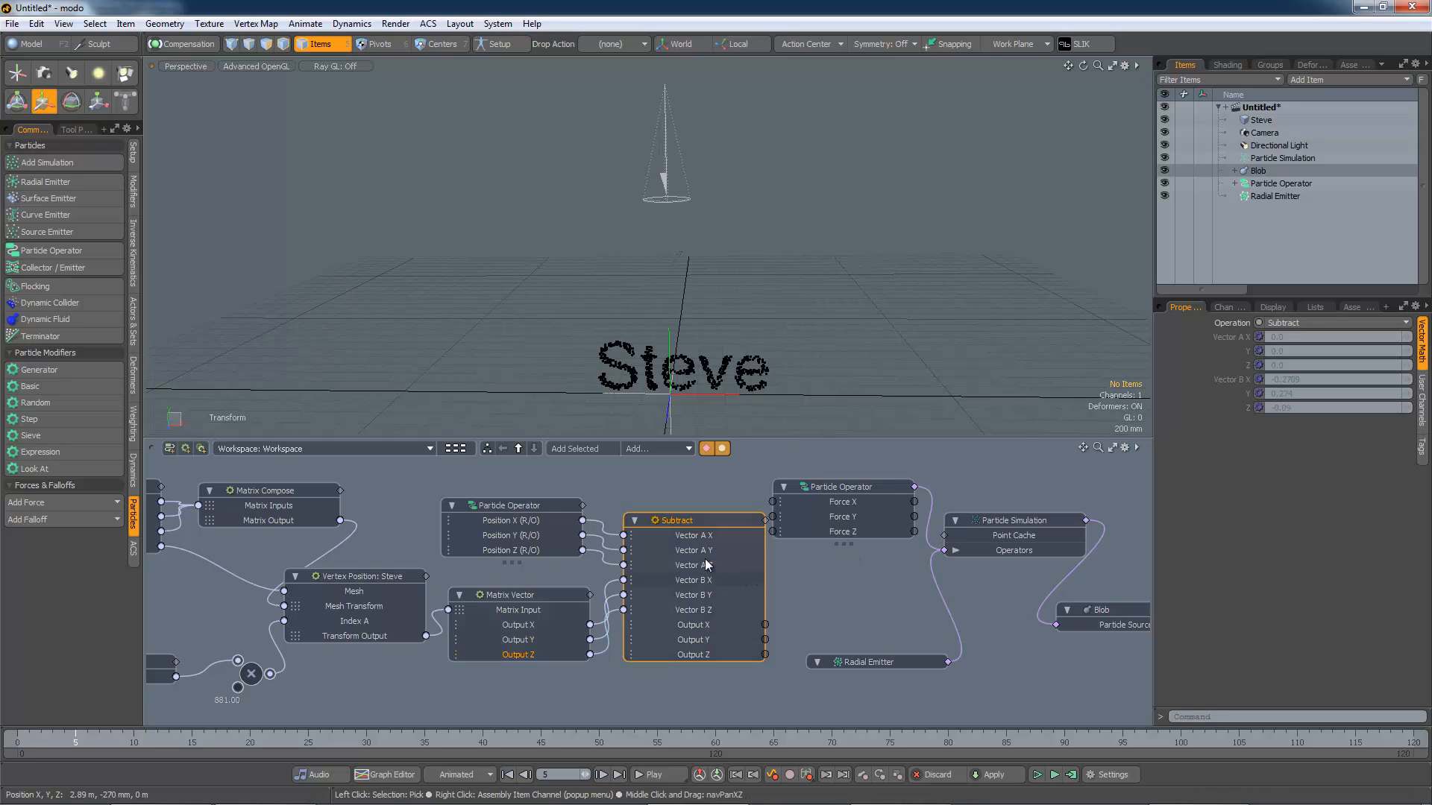
left_click_drag(700, 520, 689, 494)
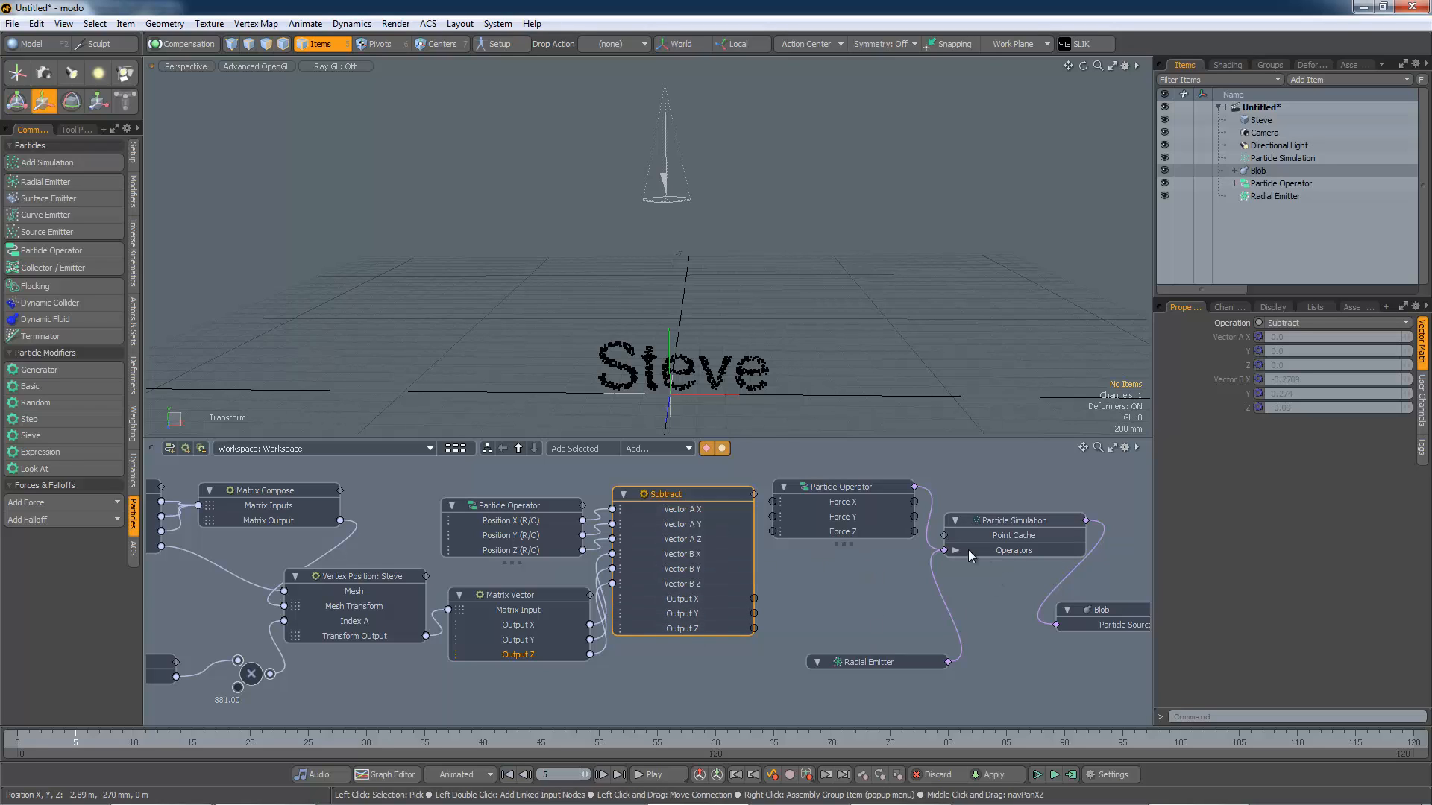
Step: Shift the Particle Simulation, Blob, Force operator and Radial Emitter nodes rightward to clear space
left_click_drag(992, 521, 1066, 501)
left_click(1063, 594)
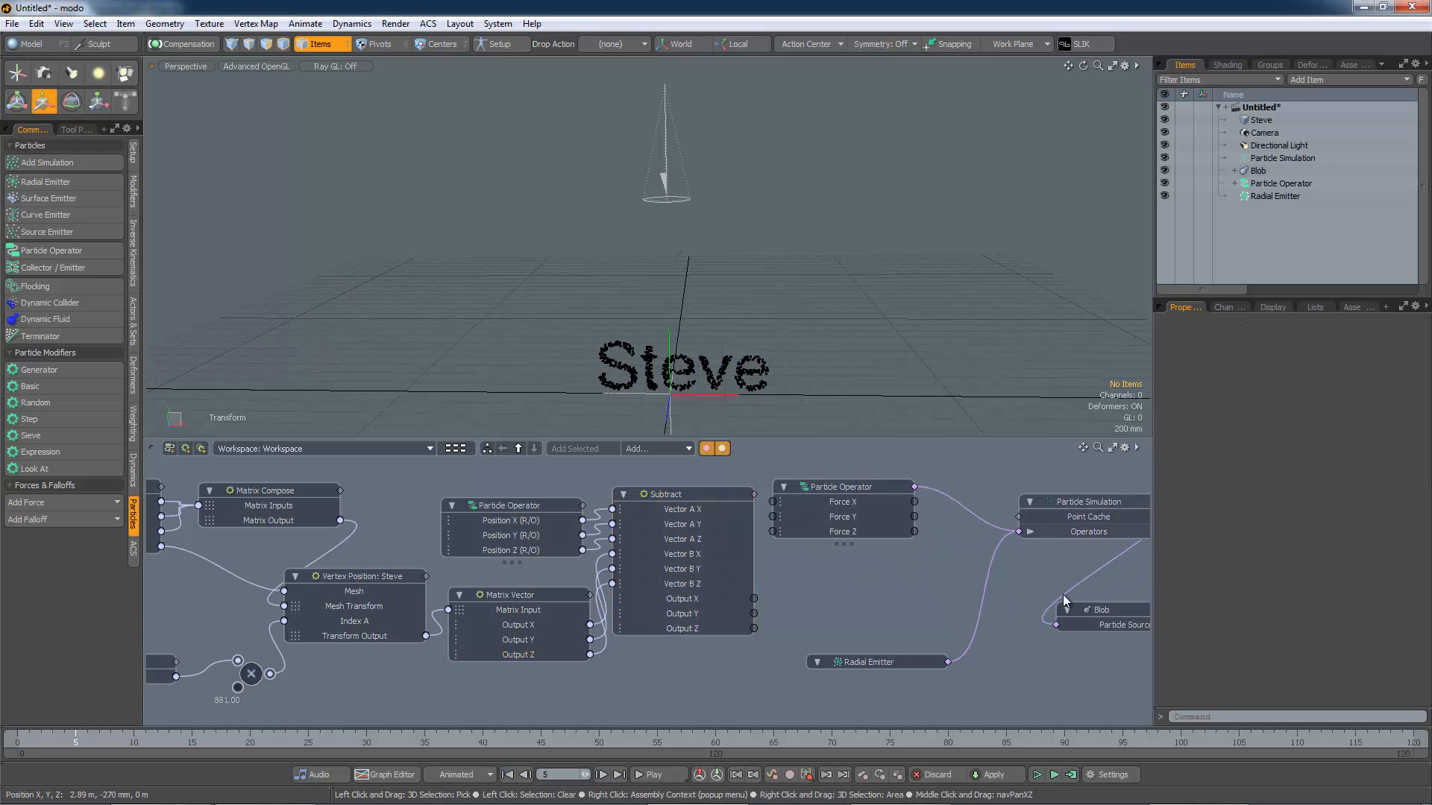
left_click_drag(1110, 606, 1188, 598)
left_click_drag(870, 489, 937, 474)
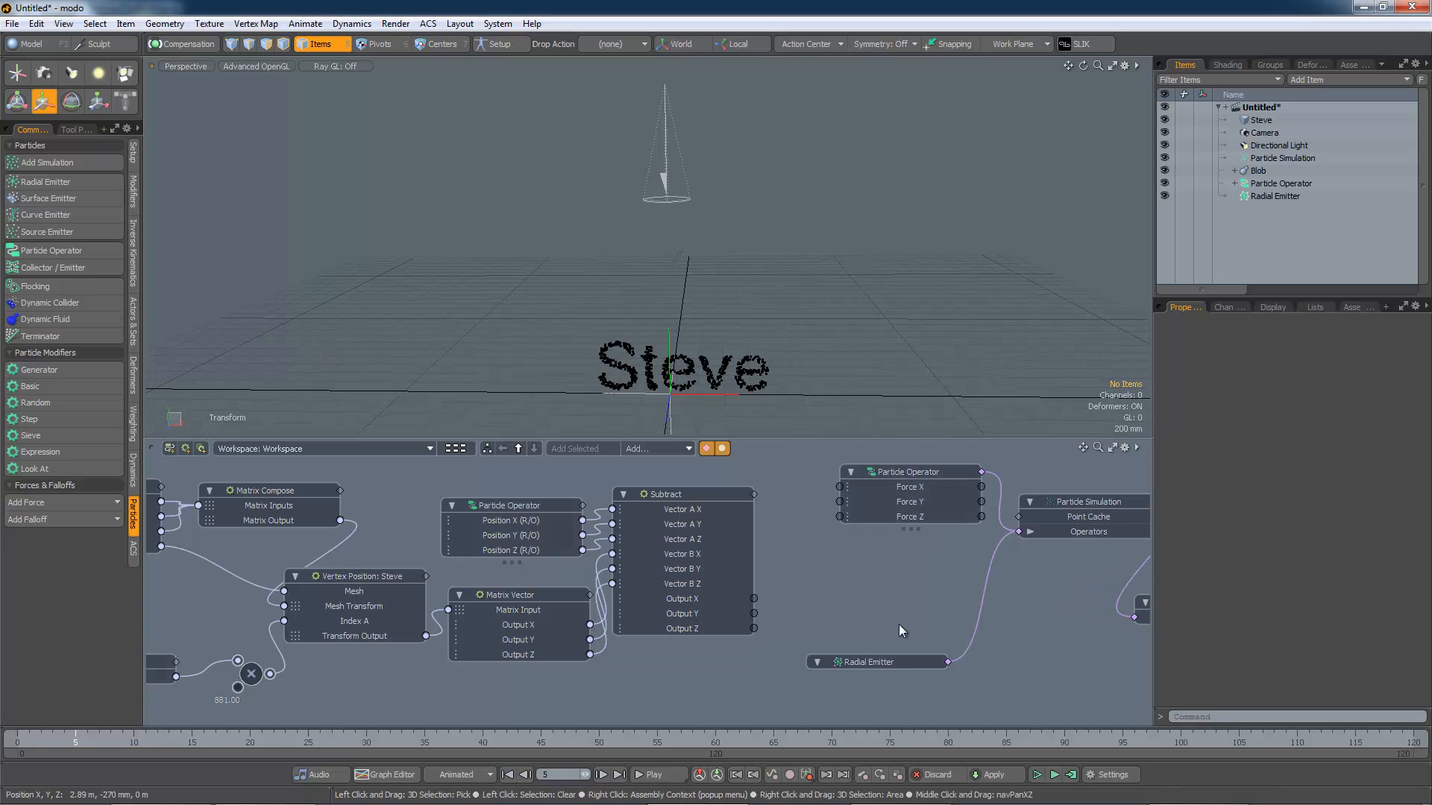
left_click_drag(884, 662, 1008, 662)
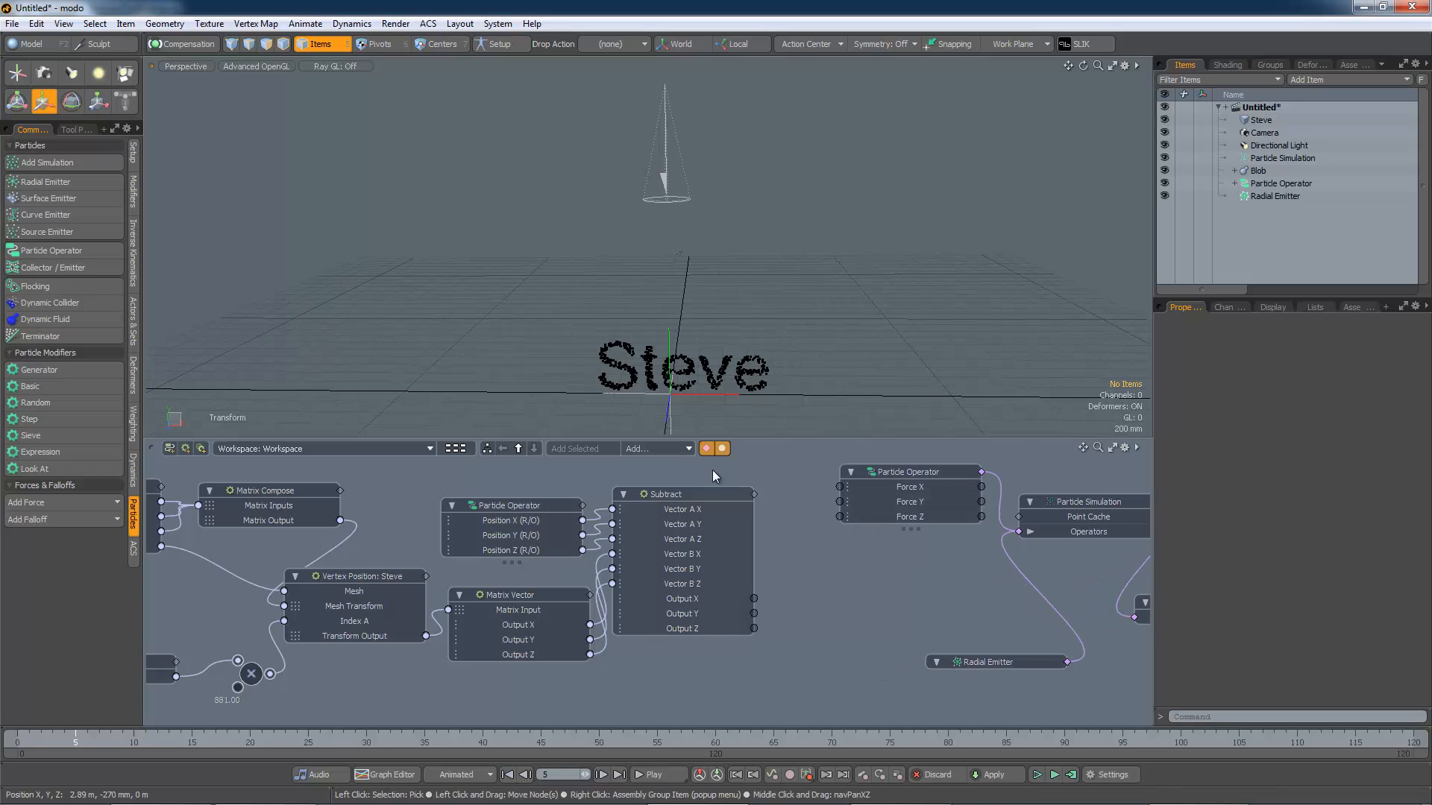
Step: Add a Vector Set Length node and connect the Subtract node's Output X, Y and Z into its Vector inputs
left_click(656, 448)
mouse_move(657, 448)
mouse_move(741, 541)
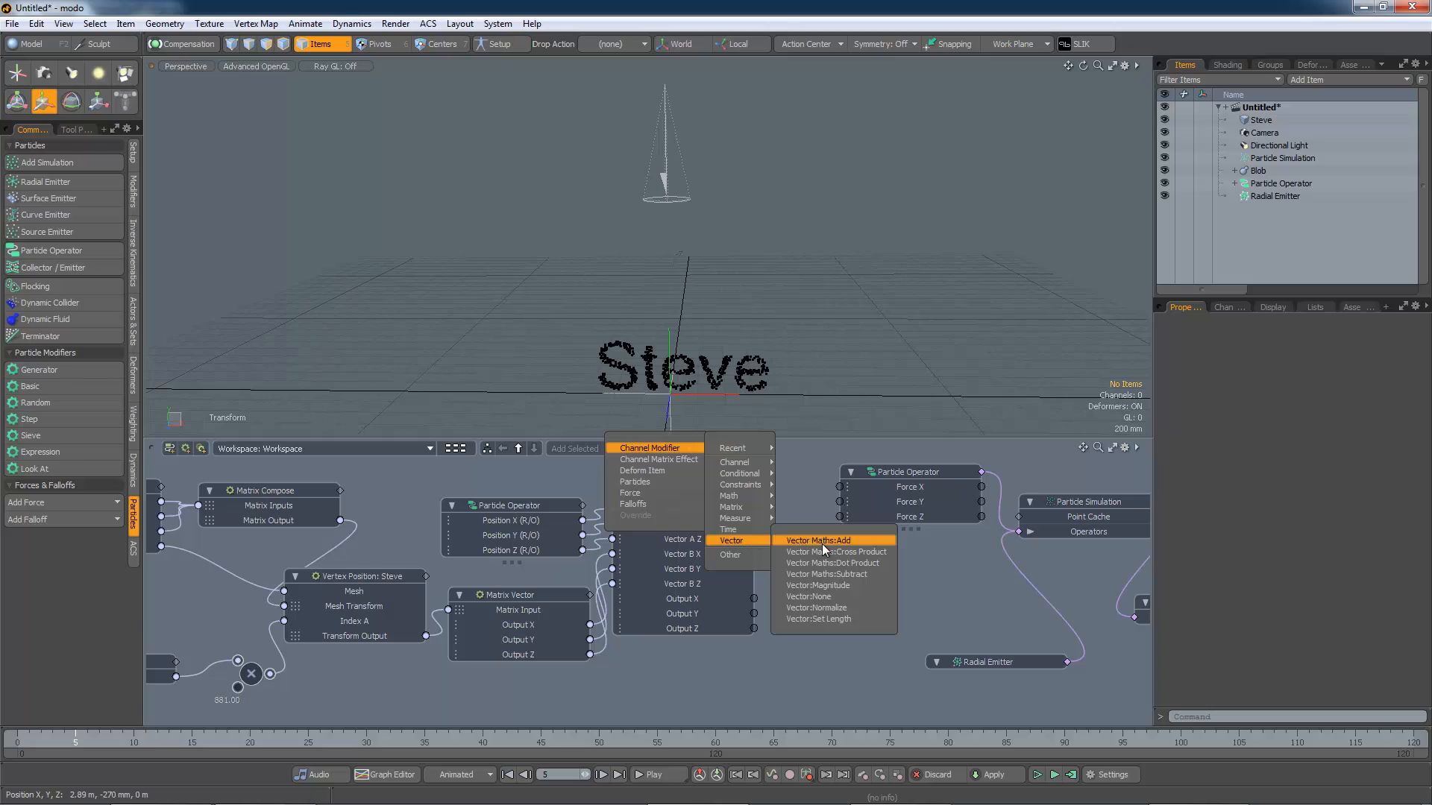
left_click(835, 619)
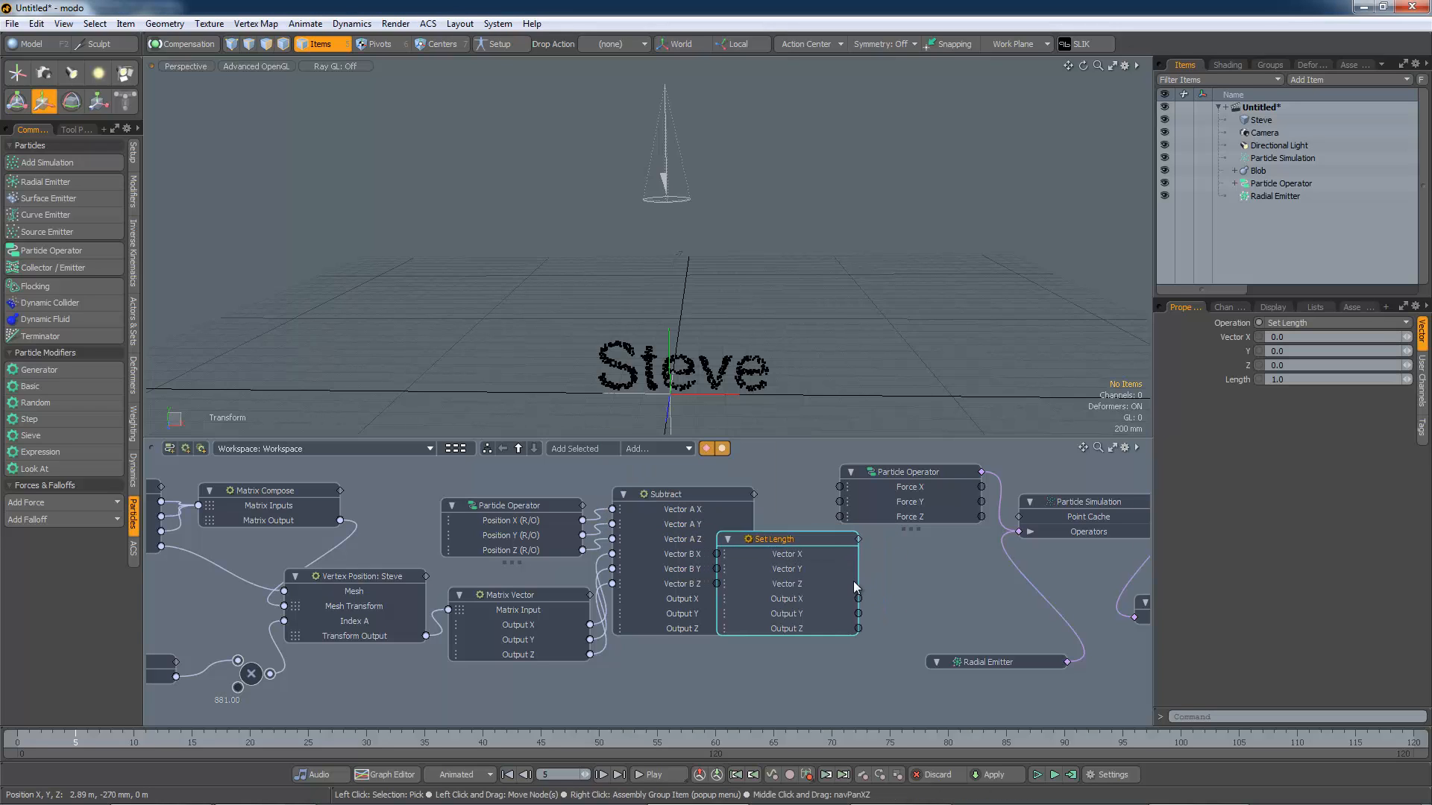
left_click_drag(715, 571, 834, 604)
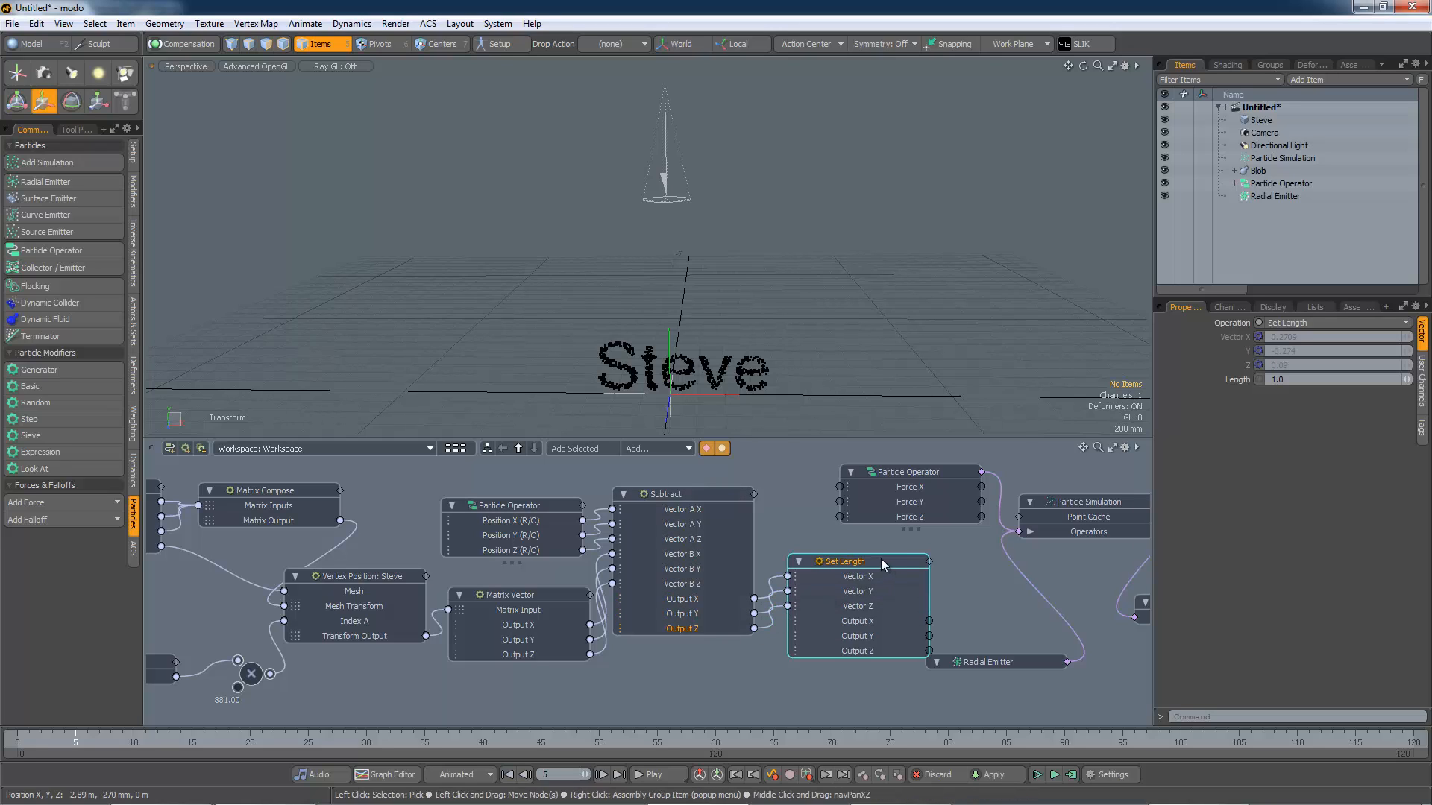
left_click_drag(880, 560, 872, 553)
Step: Expose the Set Length node's Length channel on the node and wire its Output X, Y, Z into Force X, Y, Z
left_click(1223, 308)
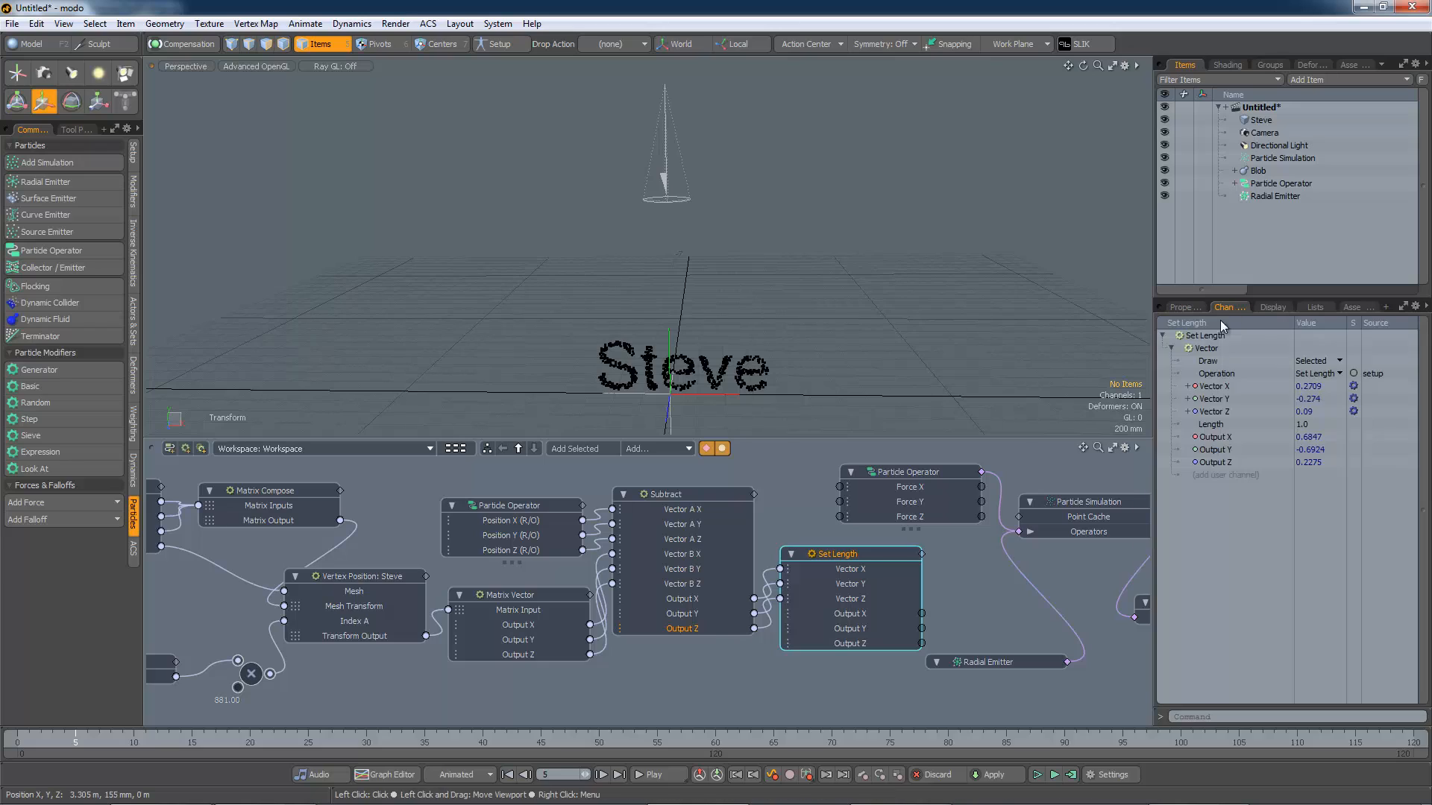
left_click_drag(1223, 425, 887, 585)
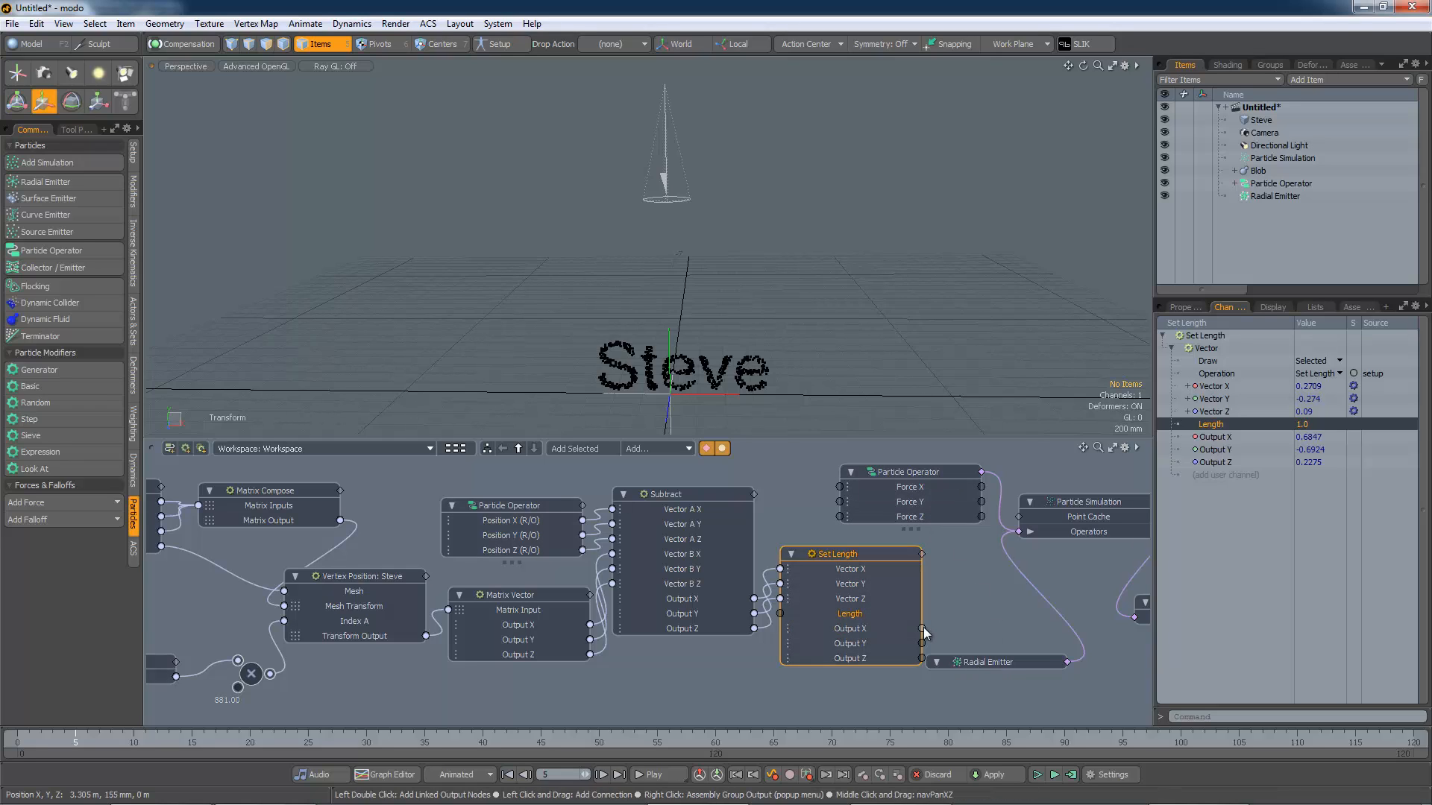
left_click_drag(923, 631, 840, 489)
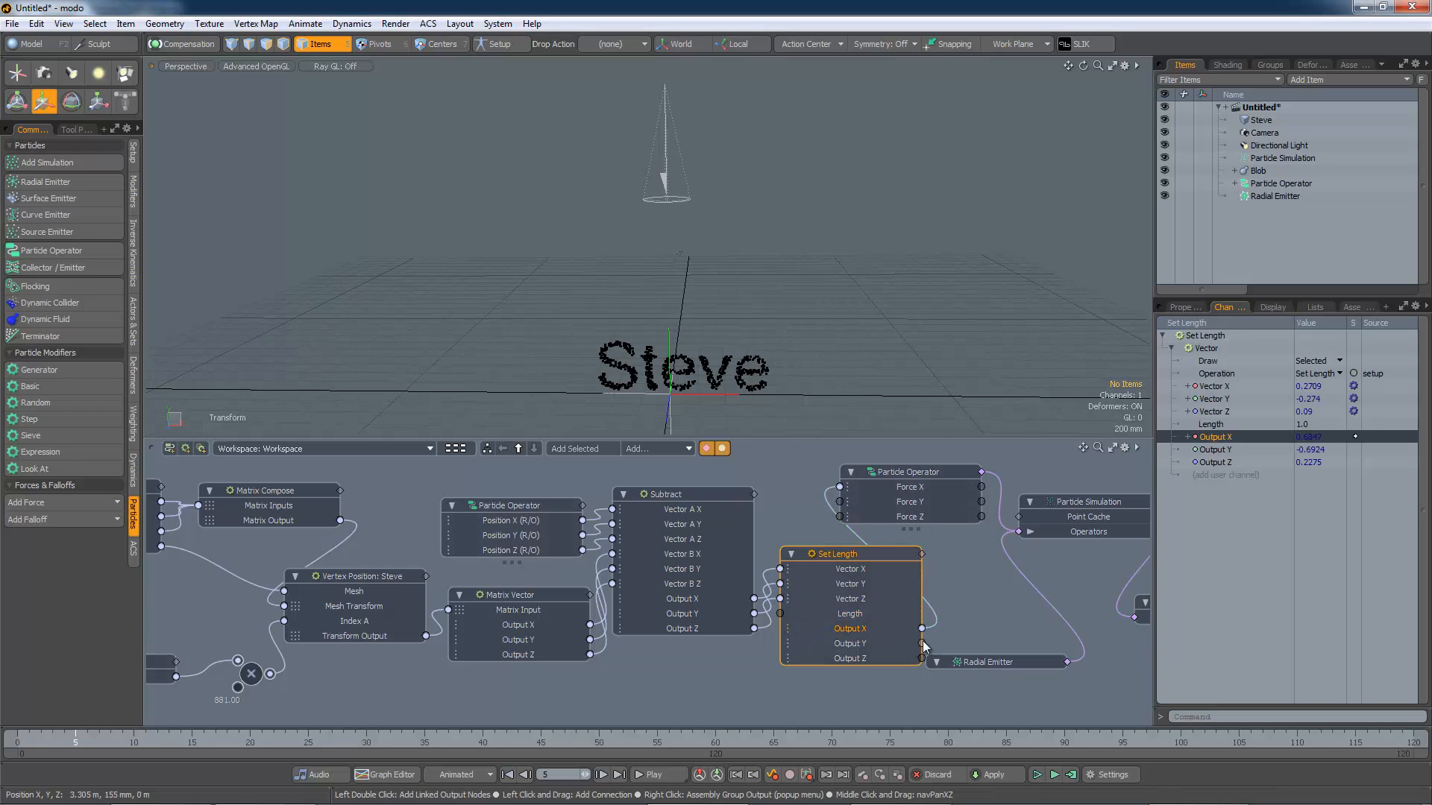
left_click_drag(922, 643, 954, 599)
left_click_drag(840, 507, 840, 504)
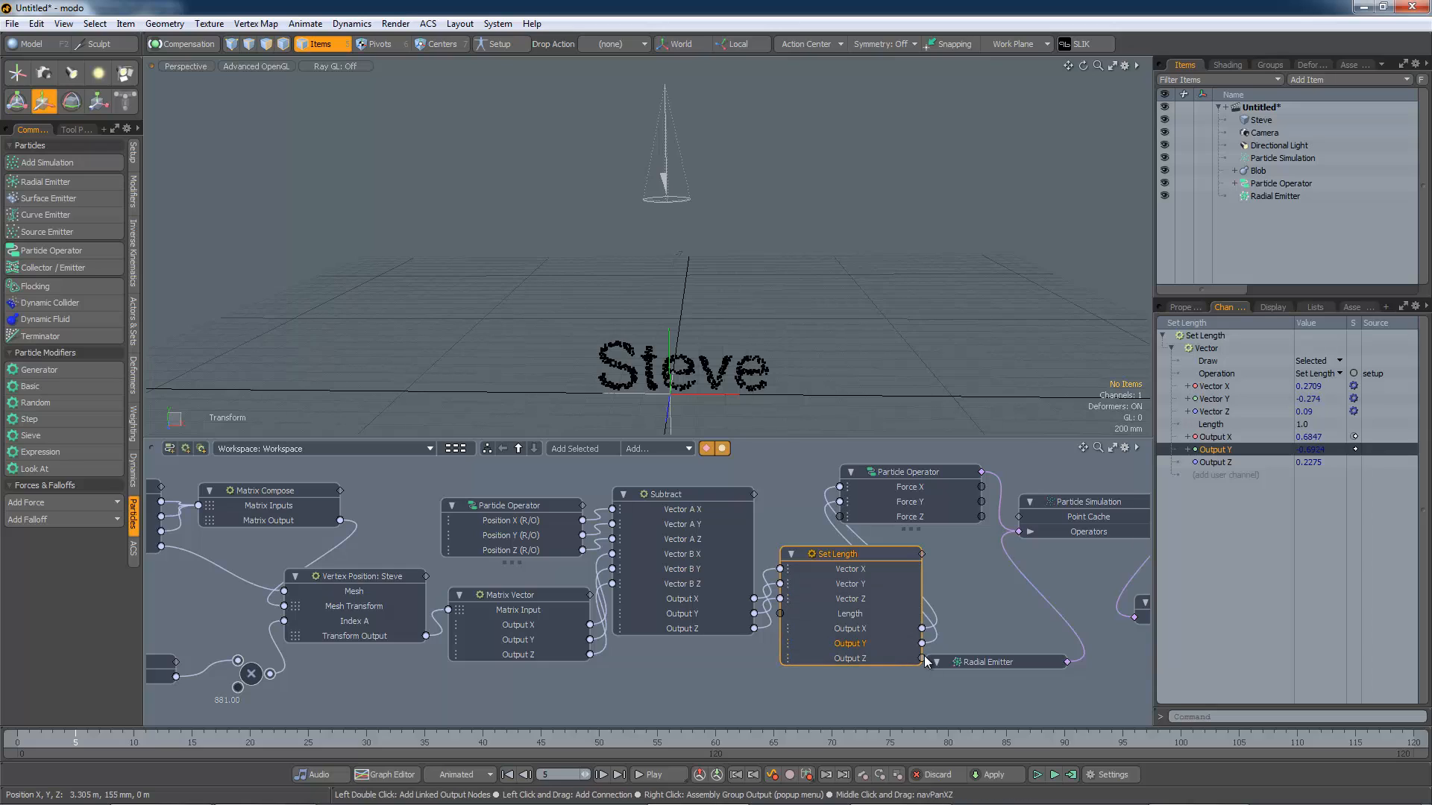
left_click_drag(922, 658, 941, 638)
left_click_drag(843, 520, 840, 517)
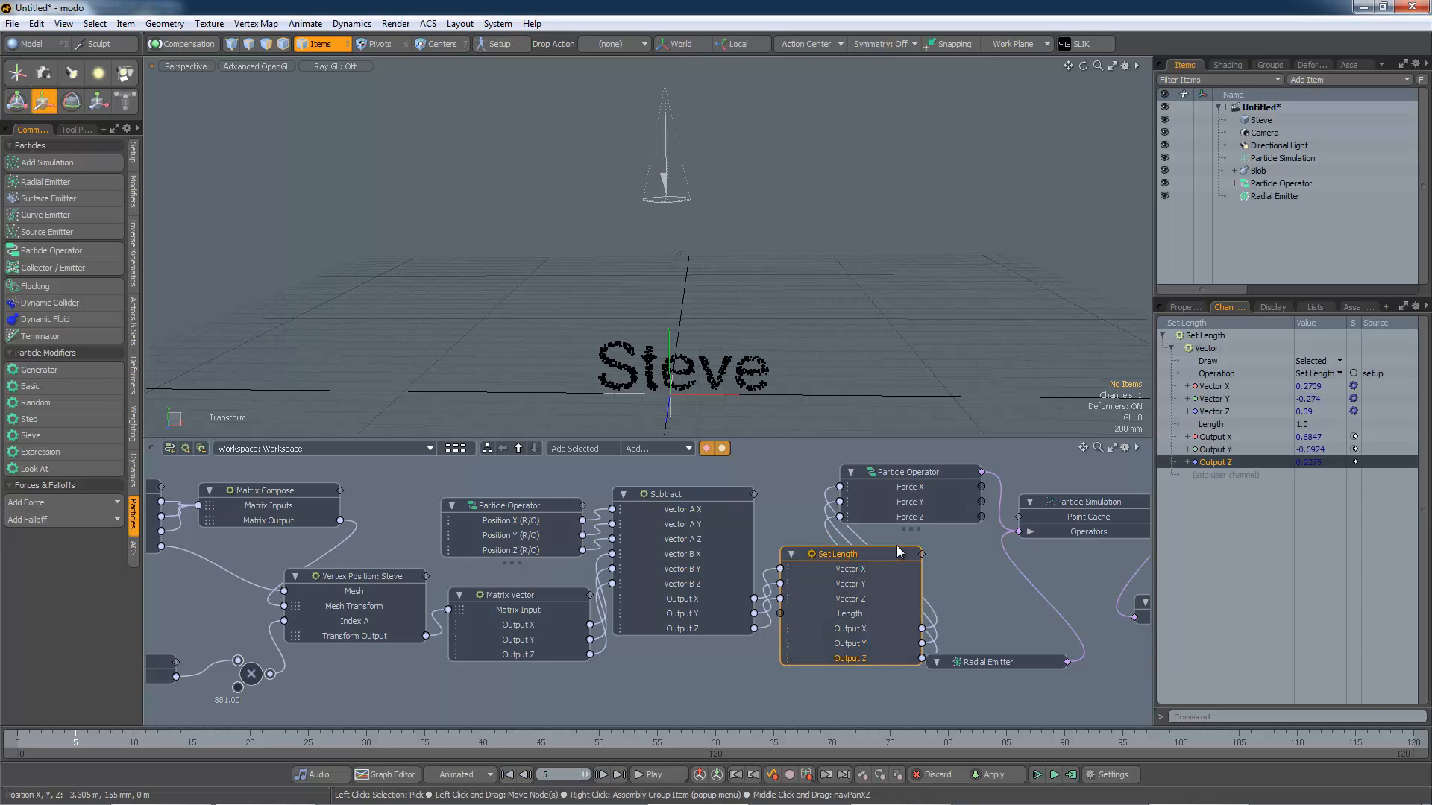
Step: Set the Set Length node's Length to 0.01 and play the simulation
left_click(851, 614)
left_click(850, 614)
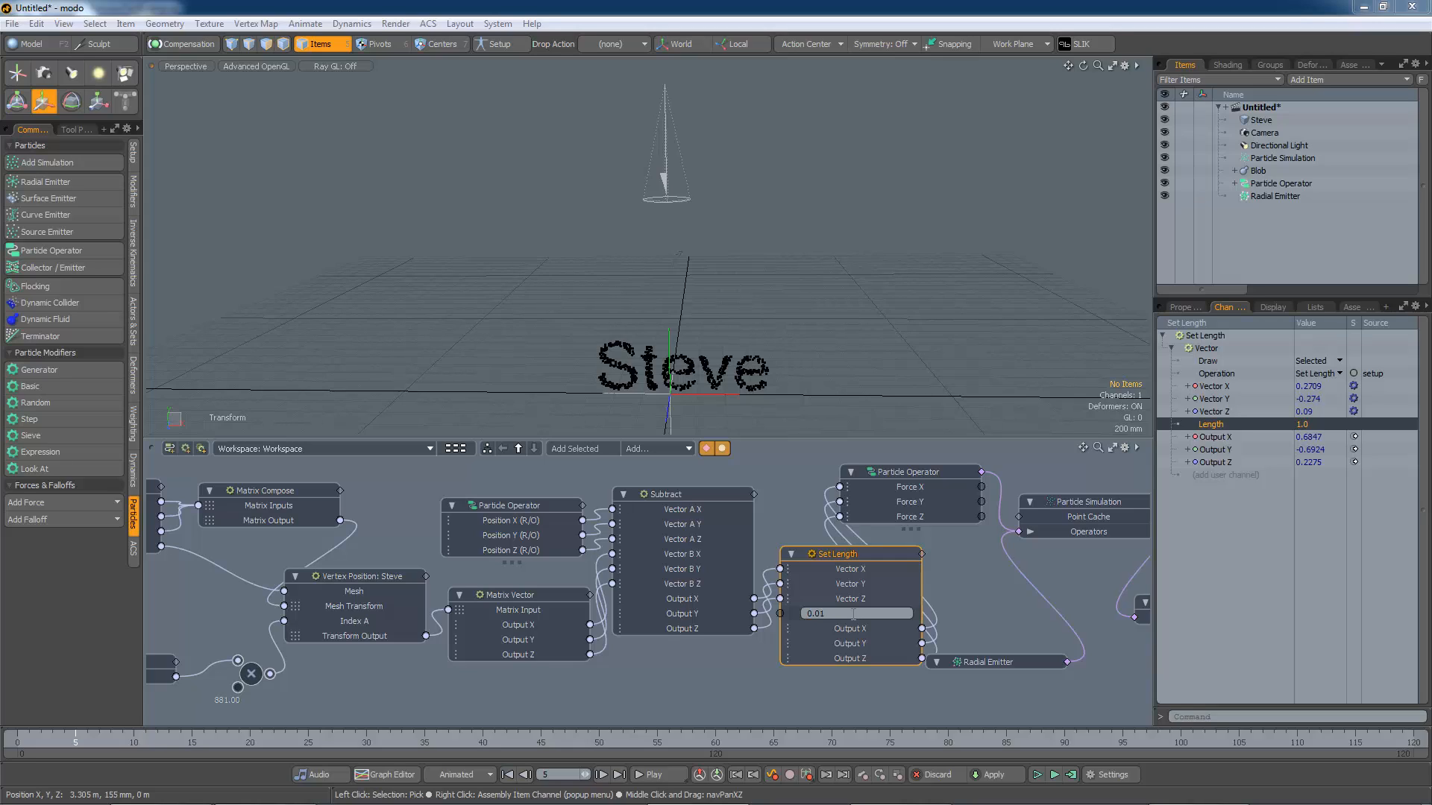
key("Return")
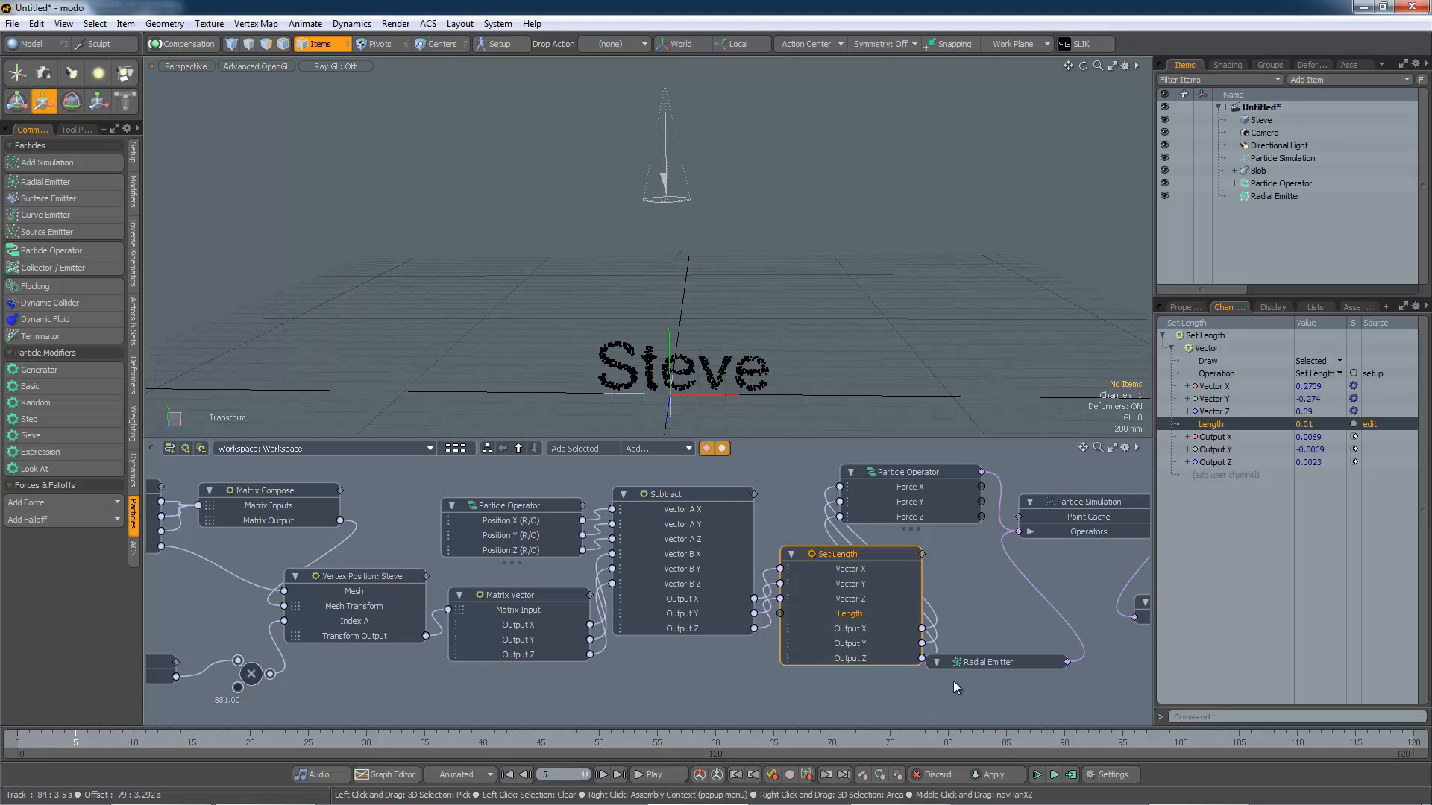
left_click(1054, 775)
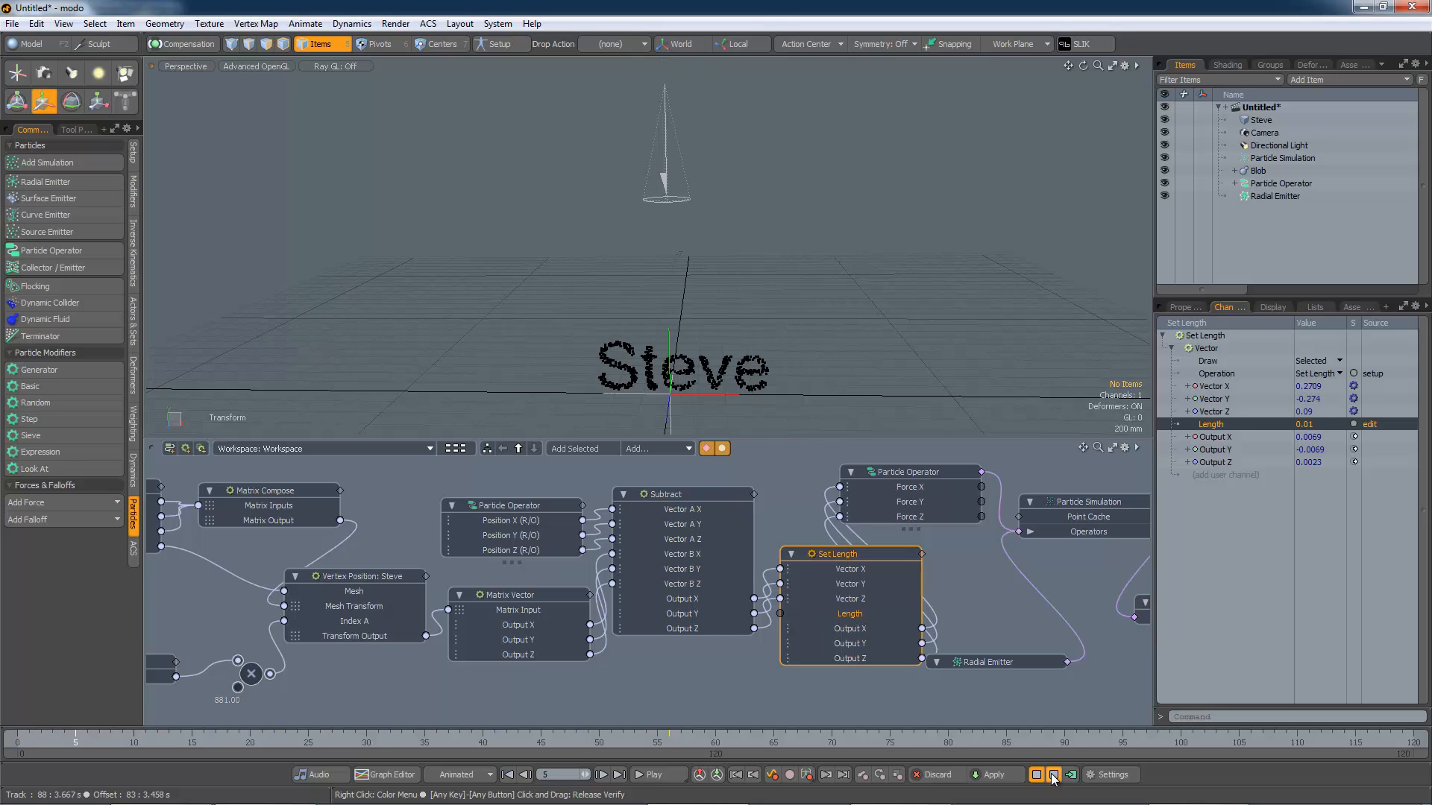
Step: Set the Length to -0.01 and replay the simulation
double_click(847, 616)
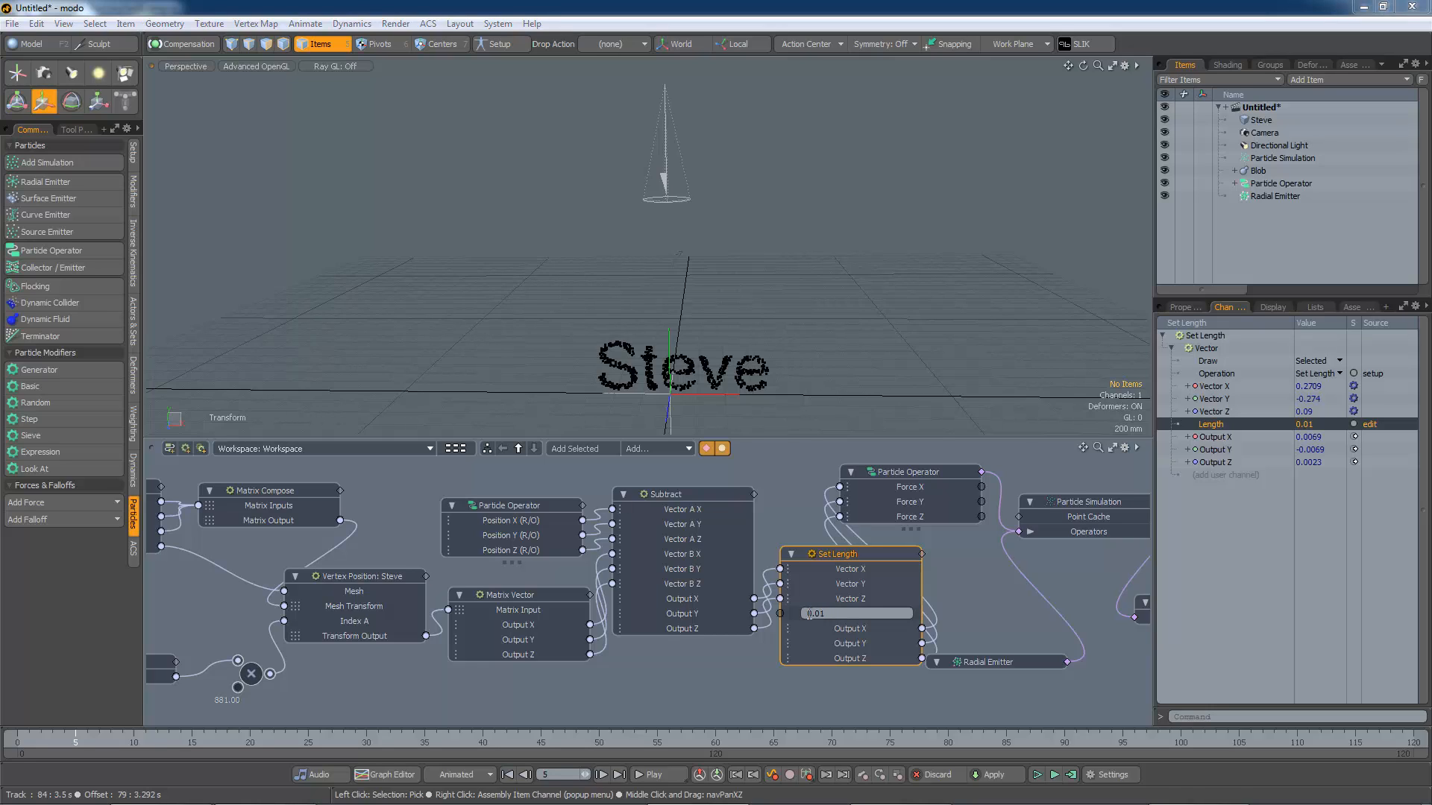
type("-")
key("Return")
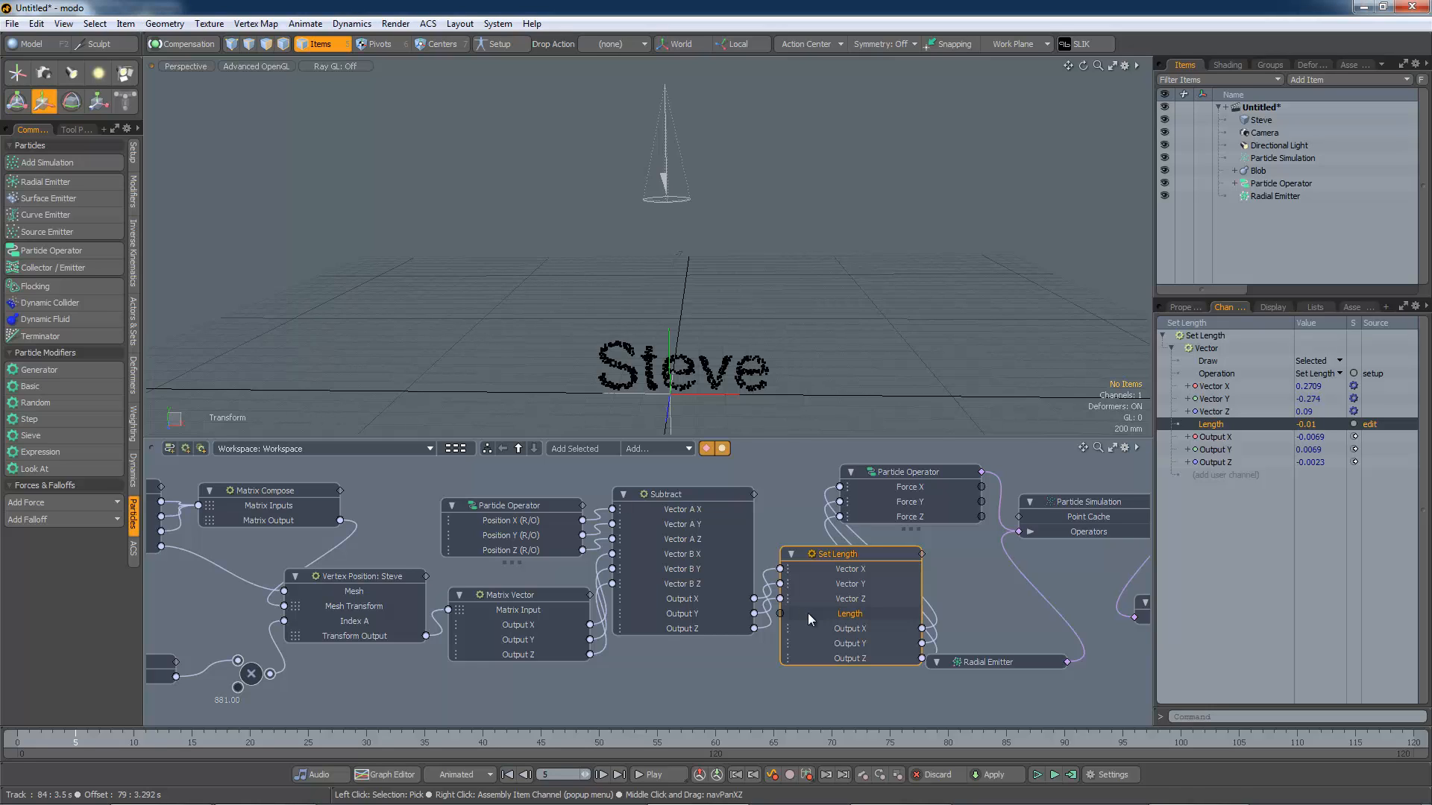
left_click(1054, 775)
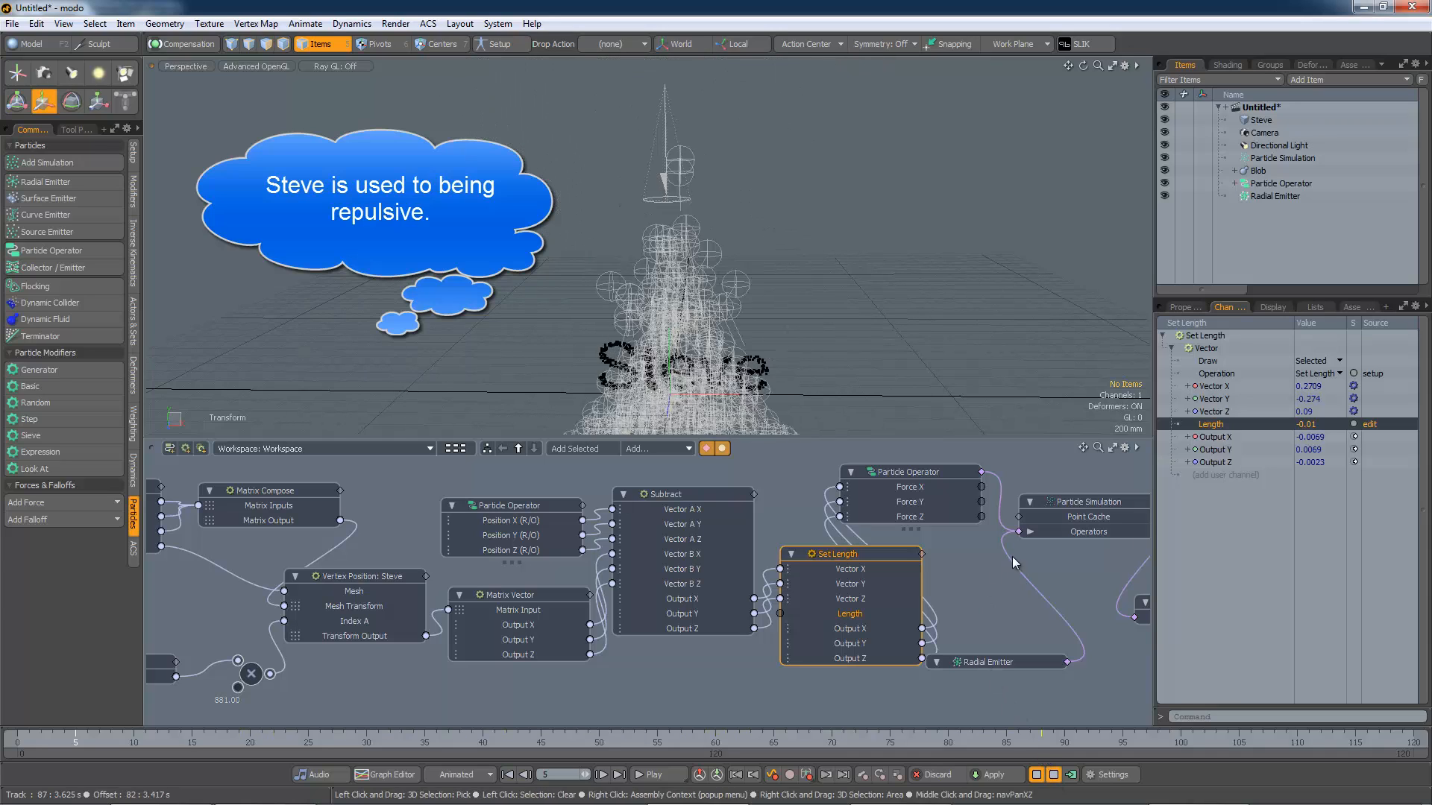
Step: Enable Use Drag on the Particle Simulation and set Drag to 10
left_click(1074, 505)
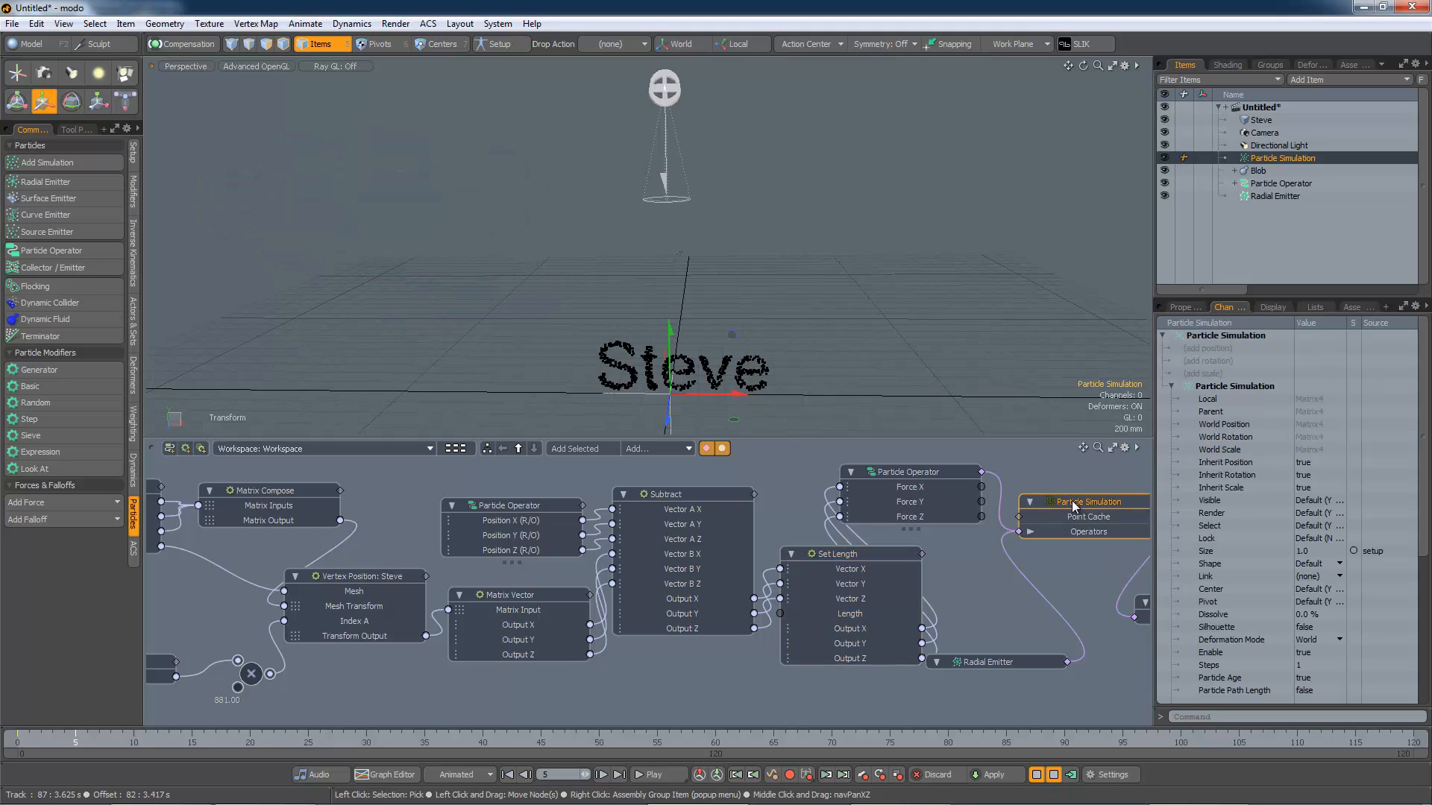
left_click(1191, 310)
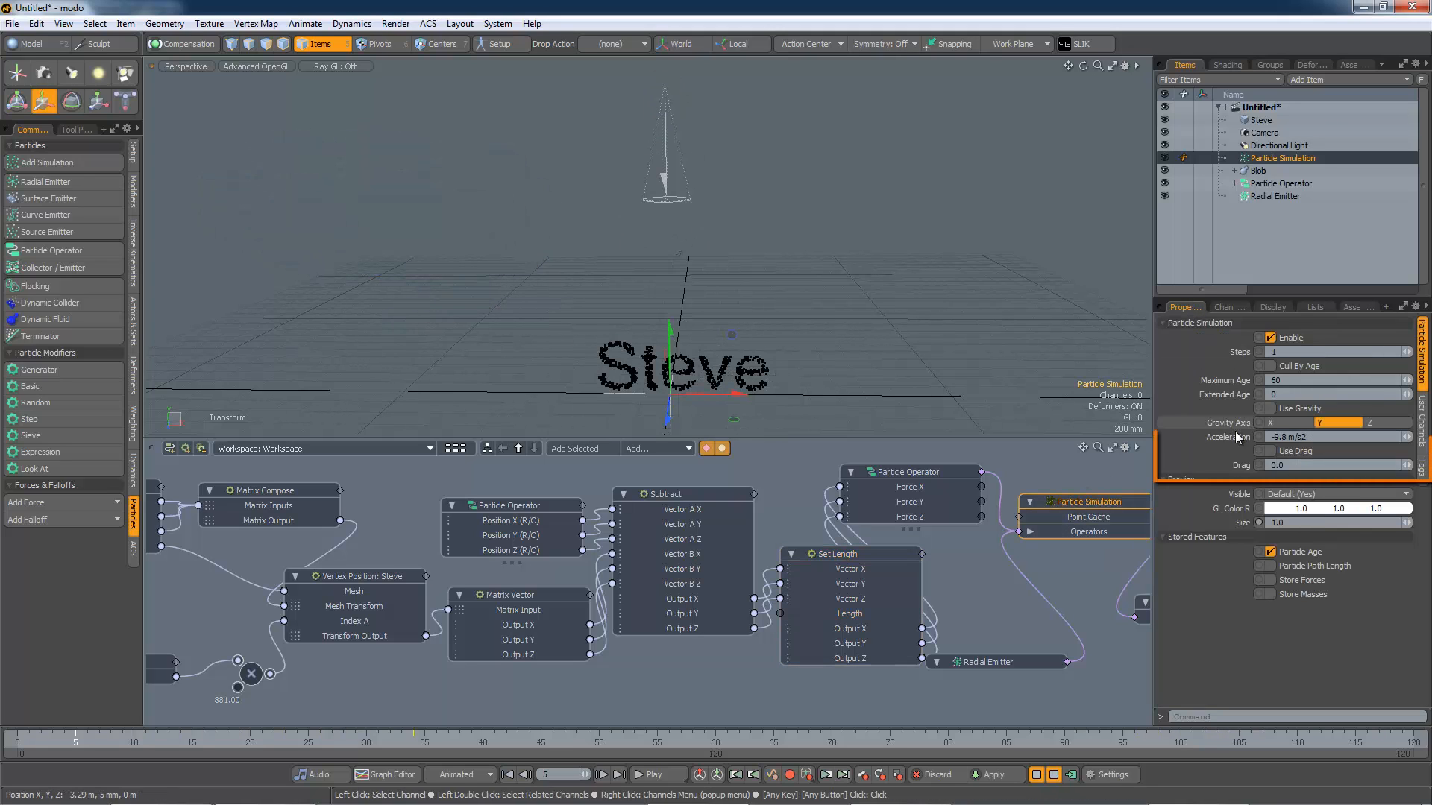
left_click(1270, 452)
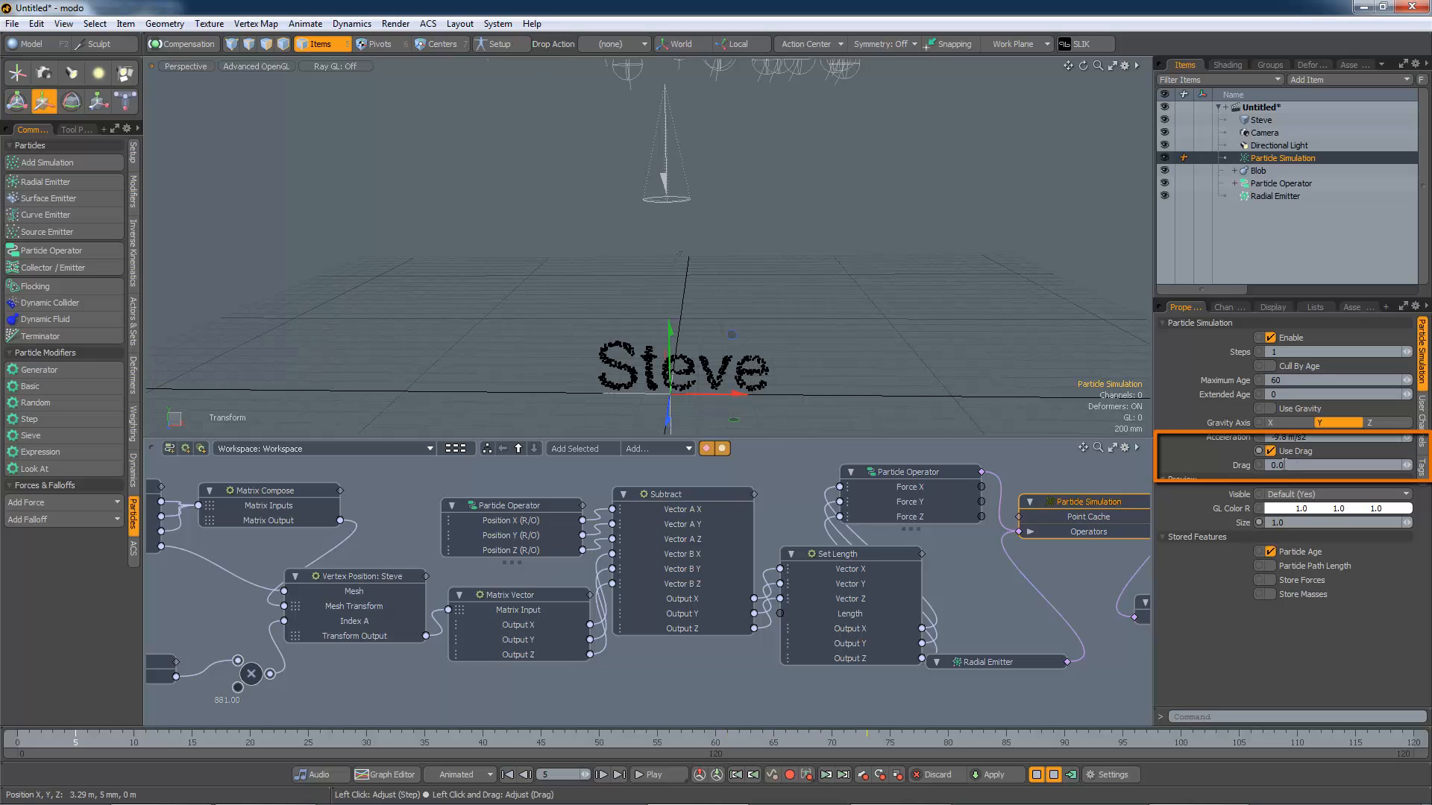
left_click(1277, 465)
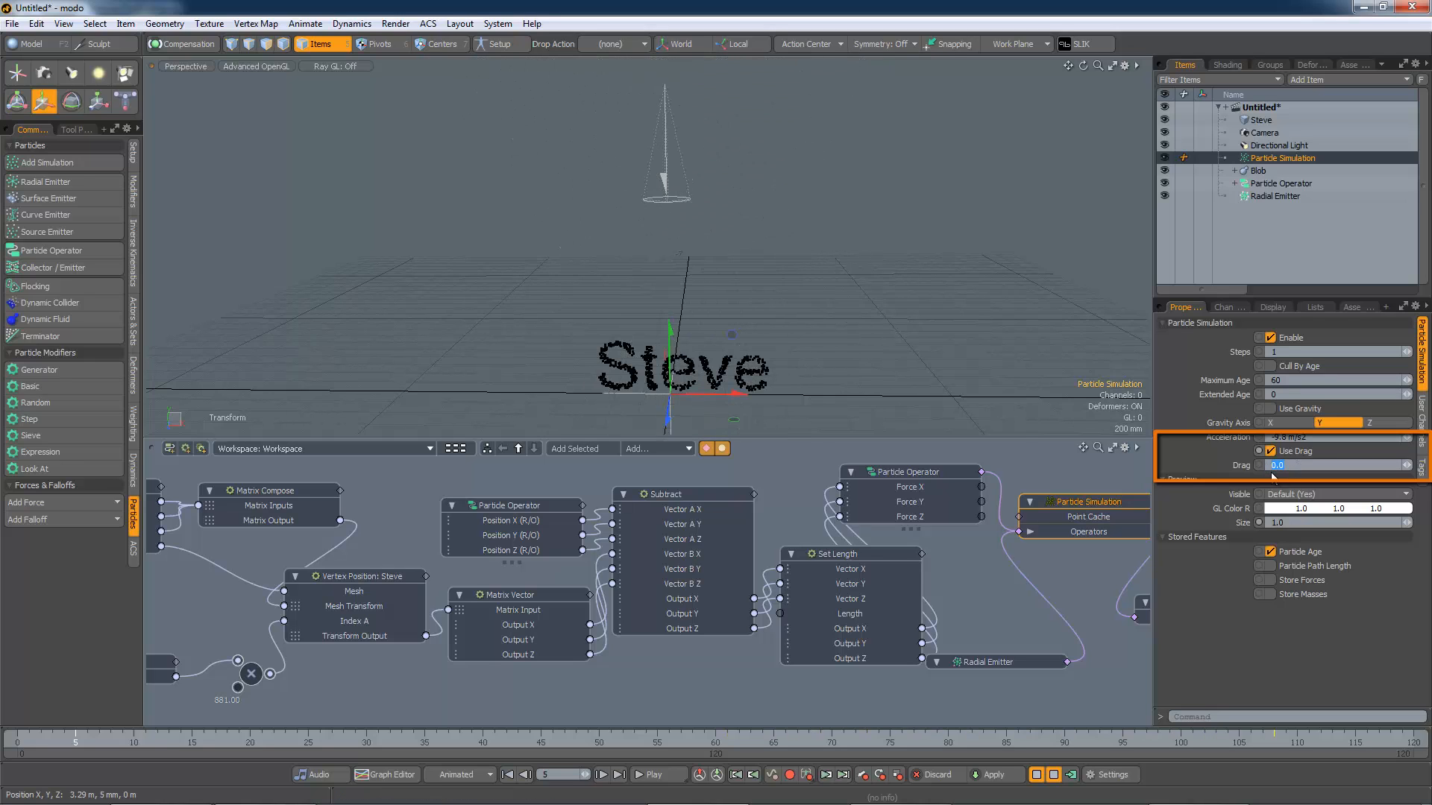
type("10")
key("Tab")
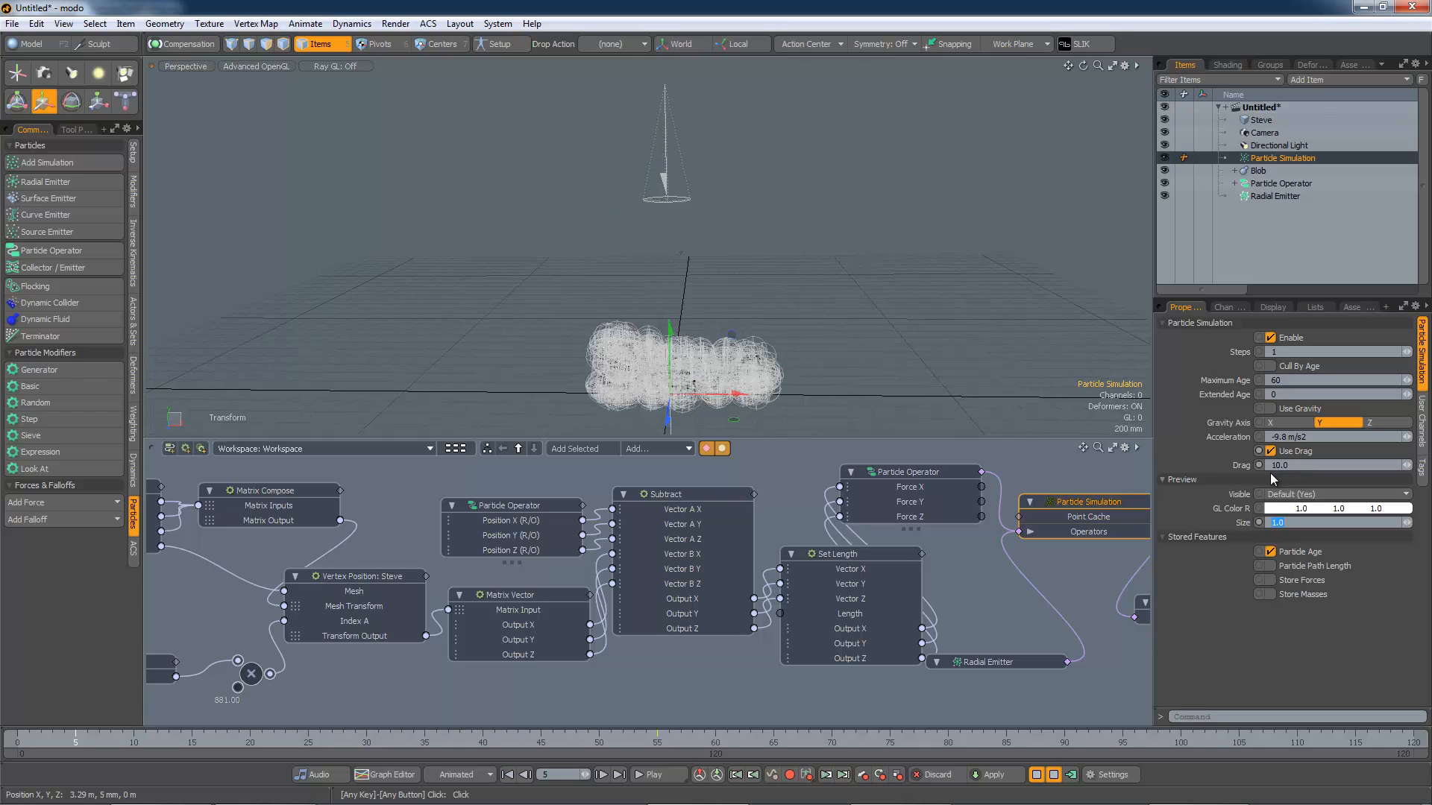
Step: Zoom and orbit the 3D view to inspect the particles gathering on the Steve letters
scroll(731, 371, "up", 5)
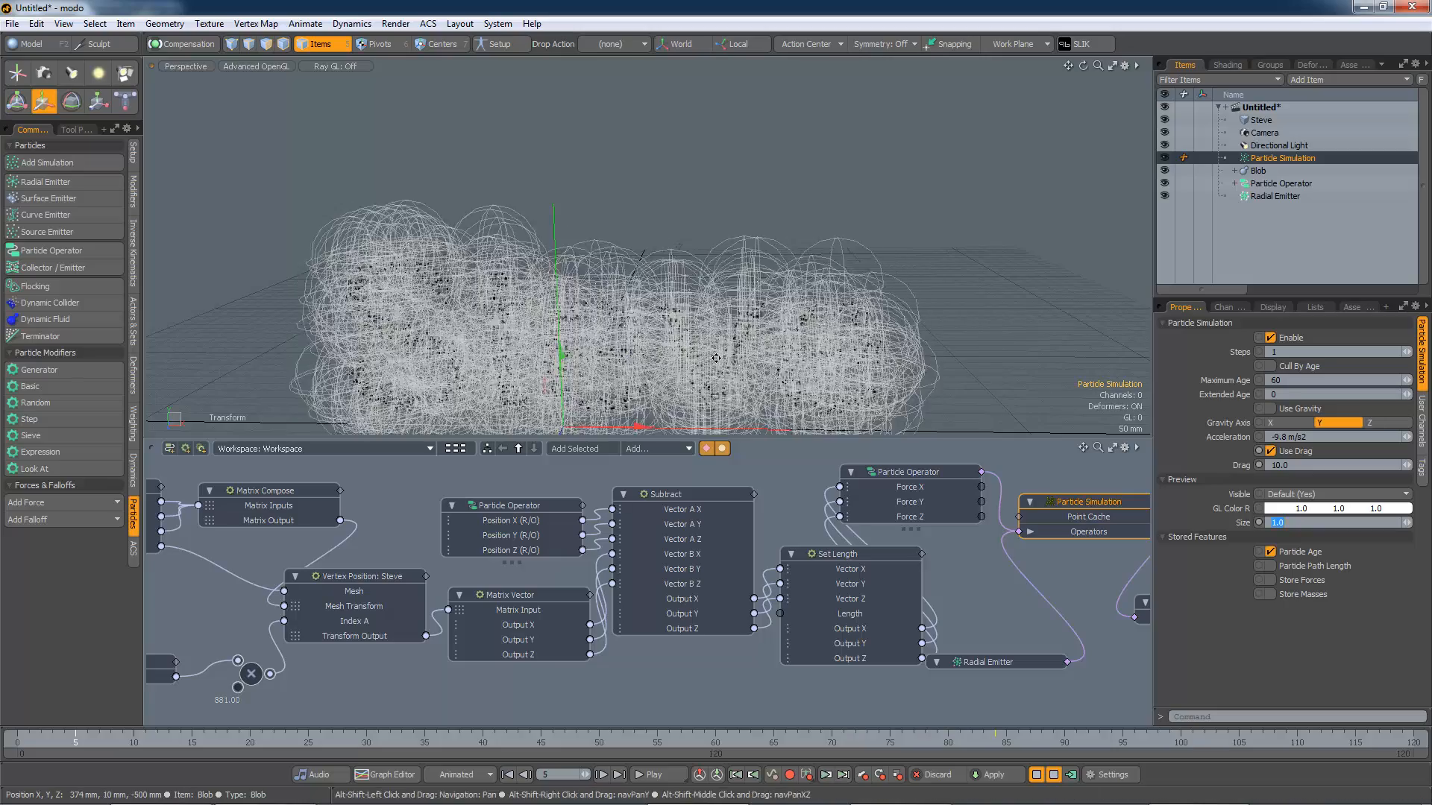
left_click_drag(746, 362, 803, 263, "alt+shift")
left_click_drag(731, 347, 639, 356, "alt")
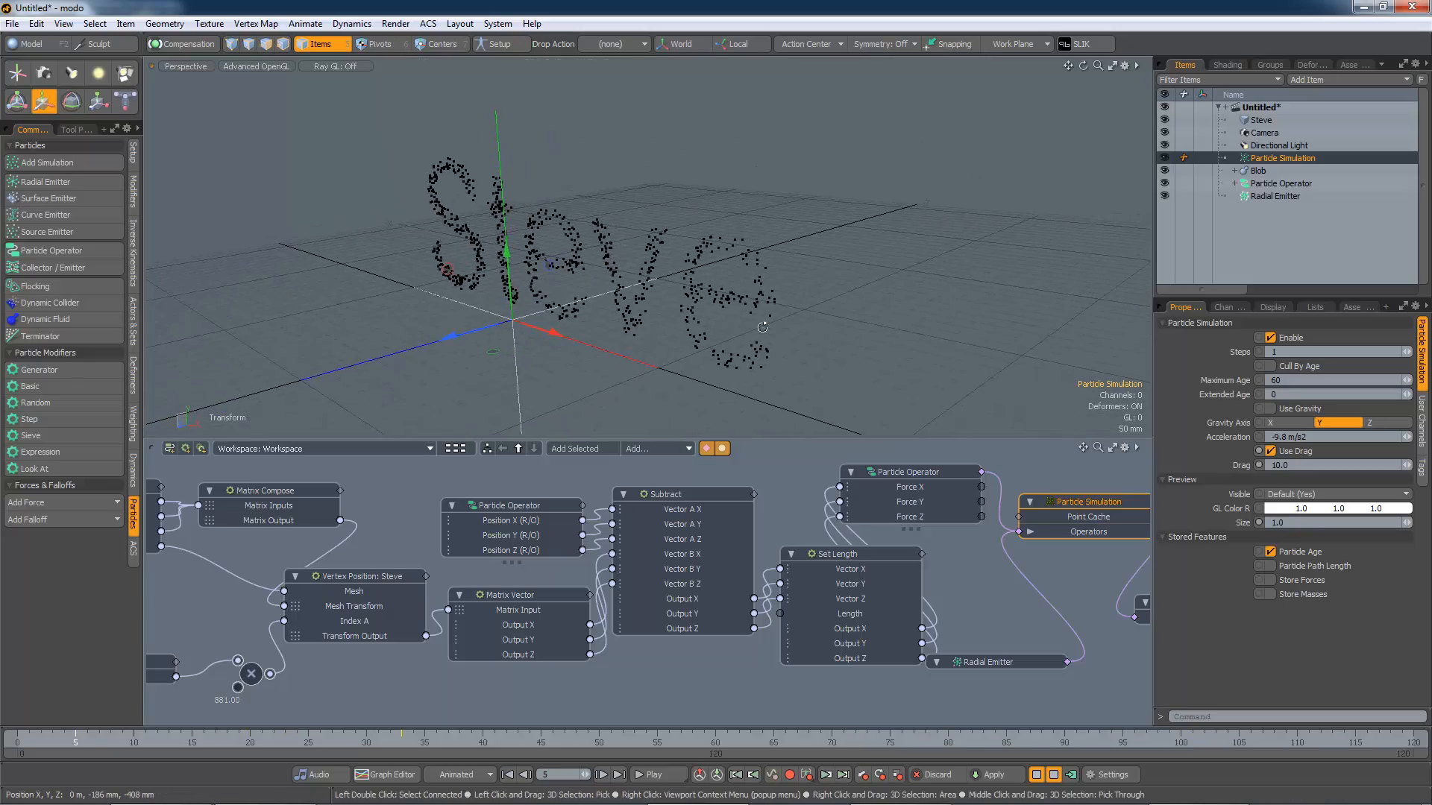
left_click_drag(763, 327, 896, 370, "alt")
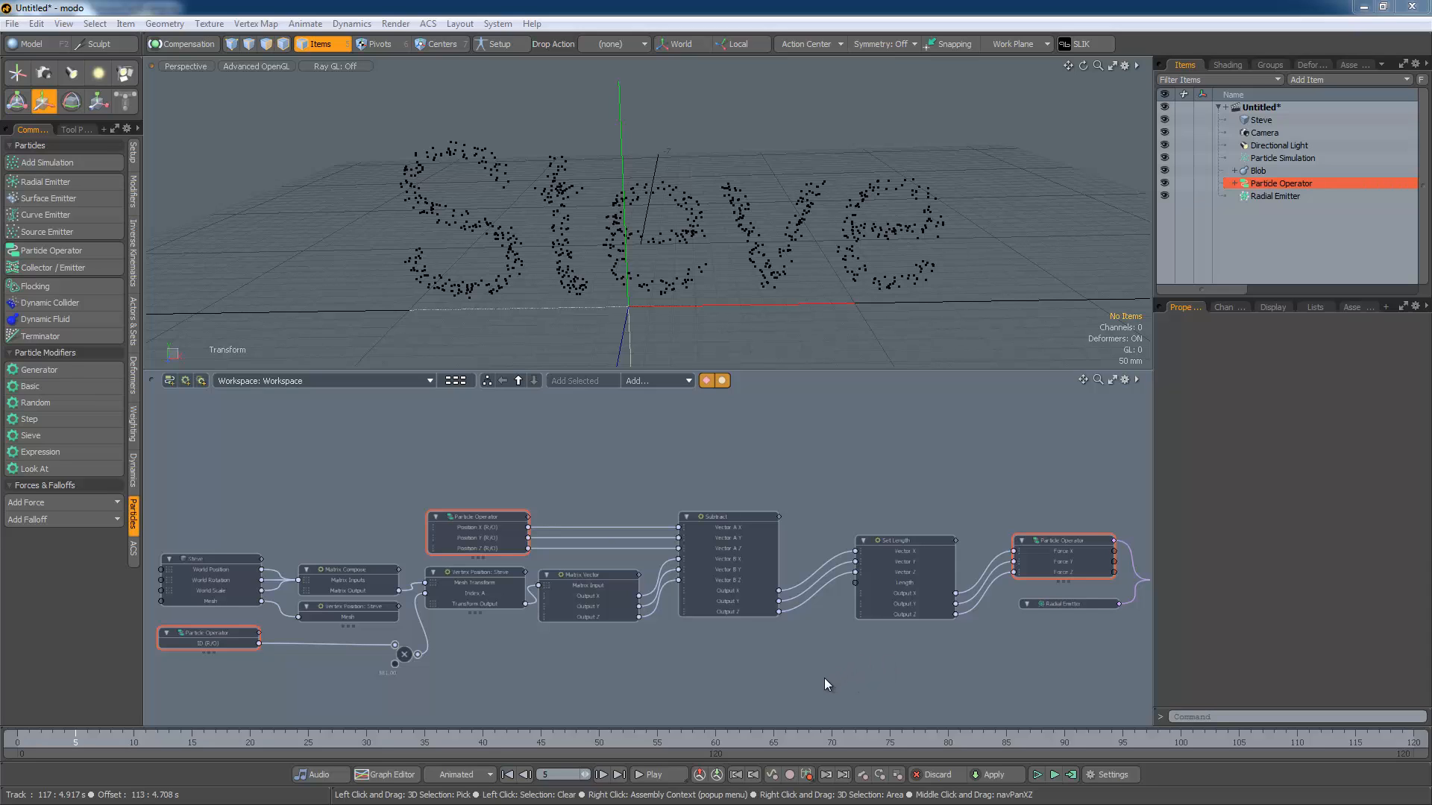
left_click_drag(960, 671, 924, 660, "alt")
left_click_drag(646, 676, 789, 669, "alt")
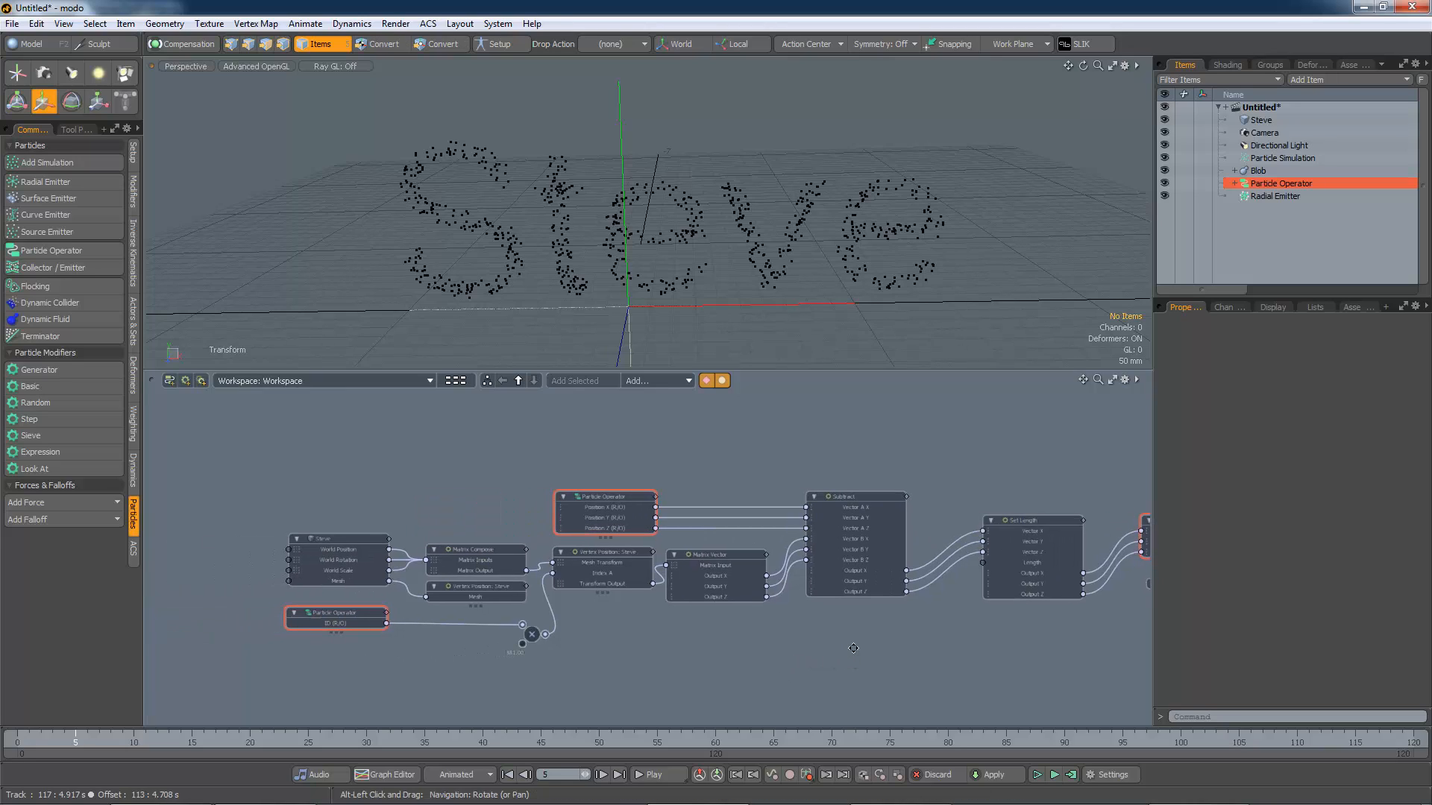
left_click_drag(830, 660, 733, 698, "alt")
right_click(1094, 560)
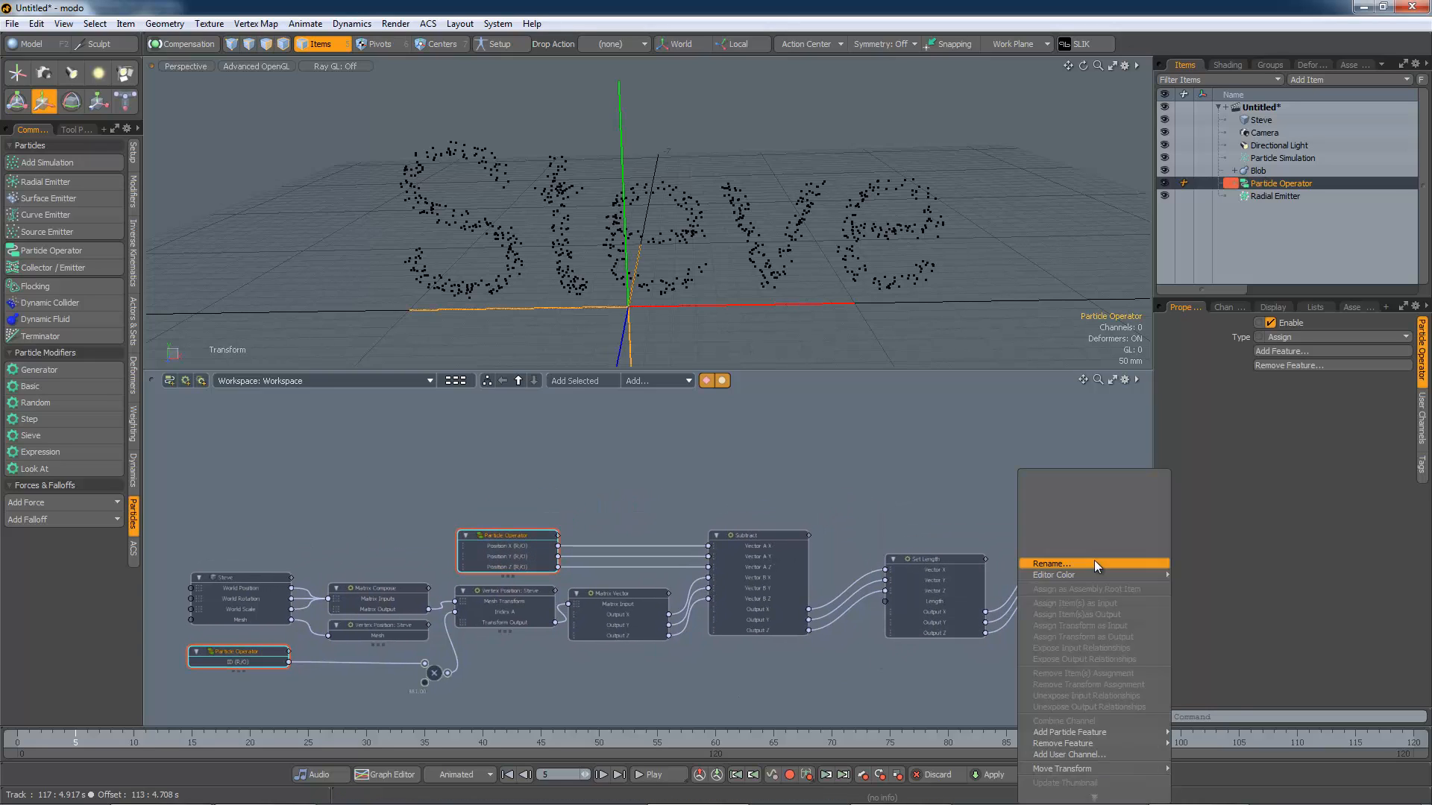
mouse_move(1091, 574)
left_click(896, 683)
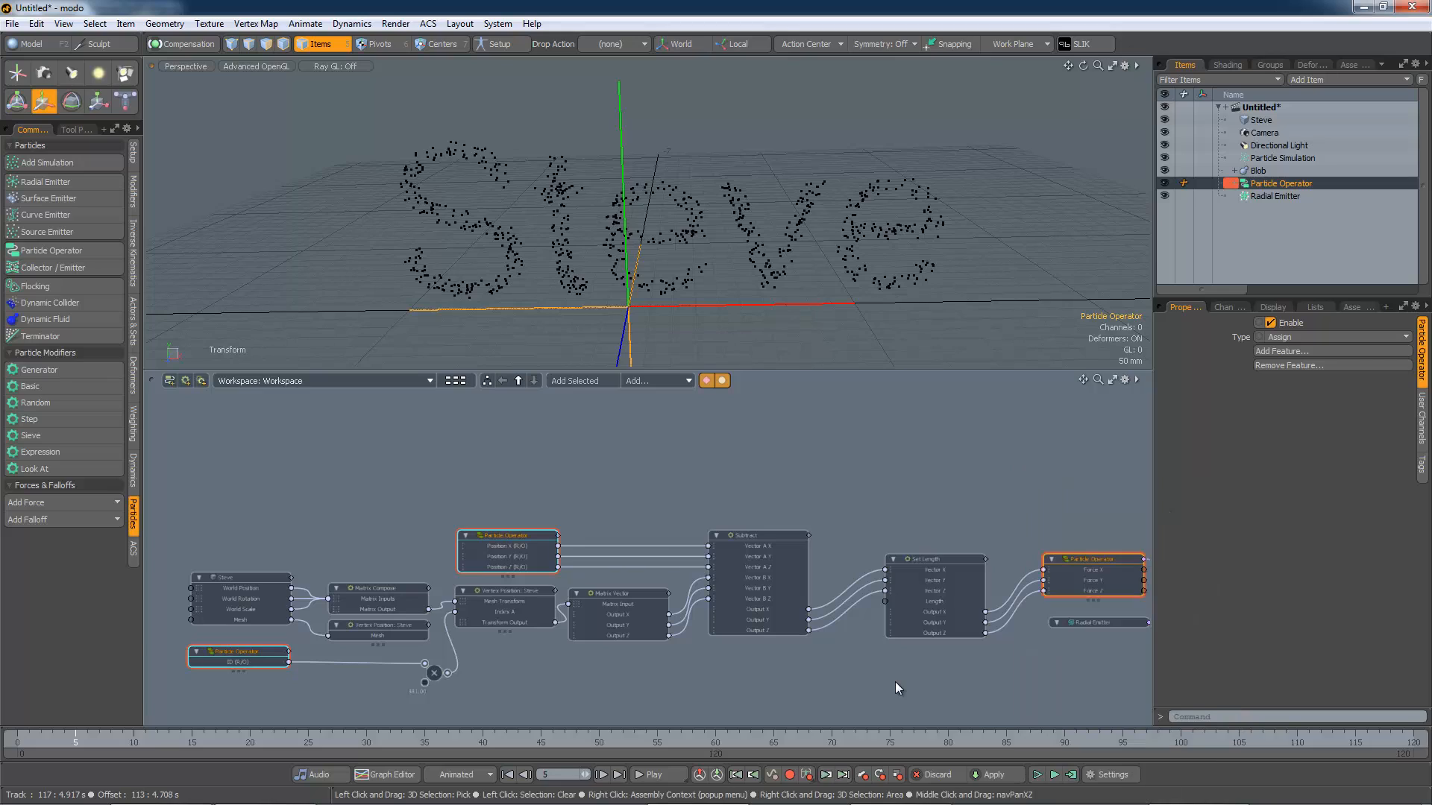
left_click(840, 683)
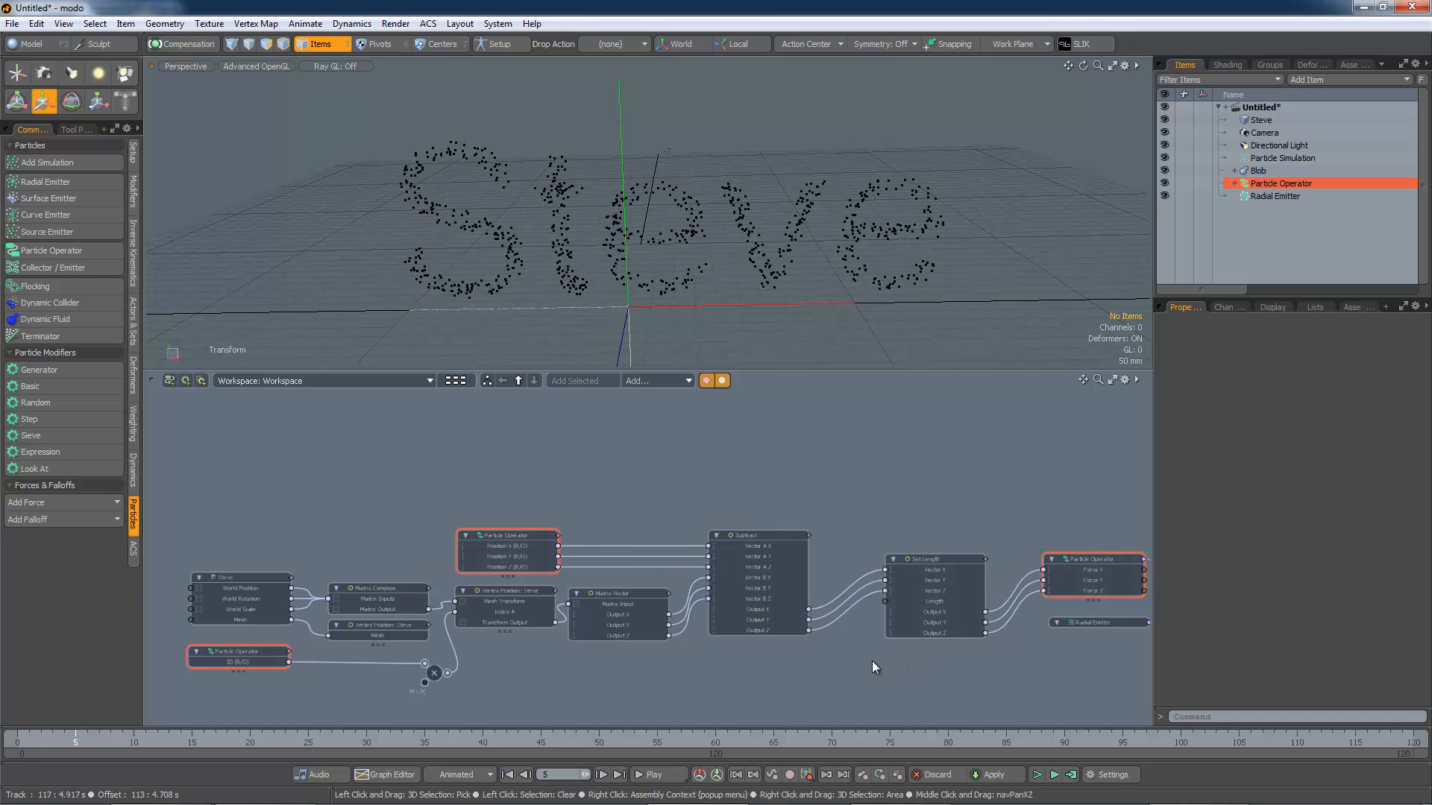
left_click_drag(804, 668, 785, 684, "alt")
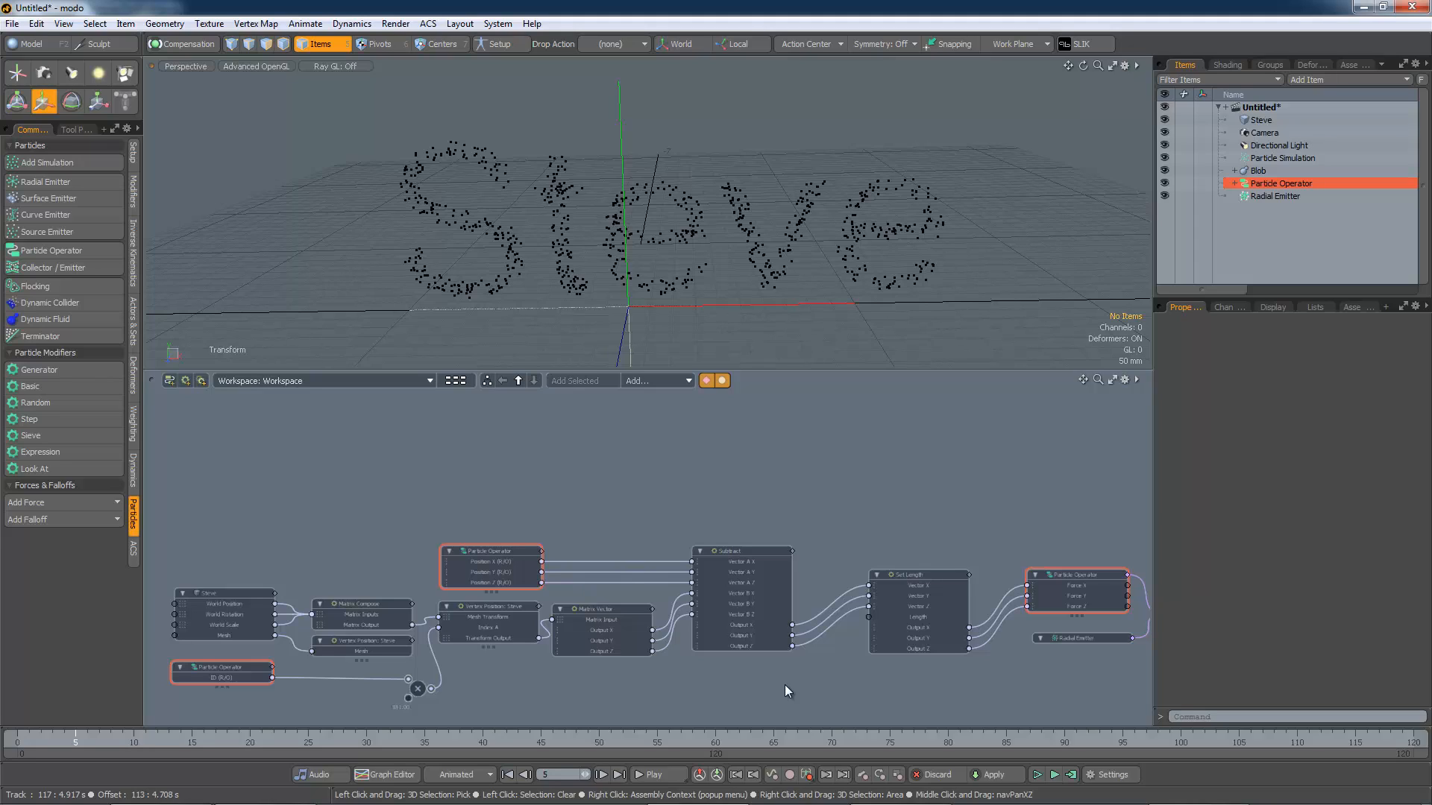
Step: Add Velocity and Velocity (Read Only) particle features to the force Particle Operator node
right_click(1062, 575)
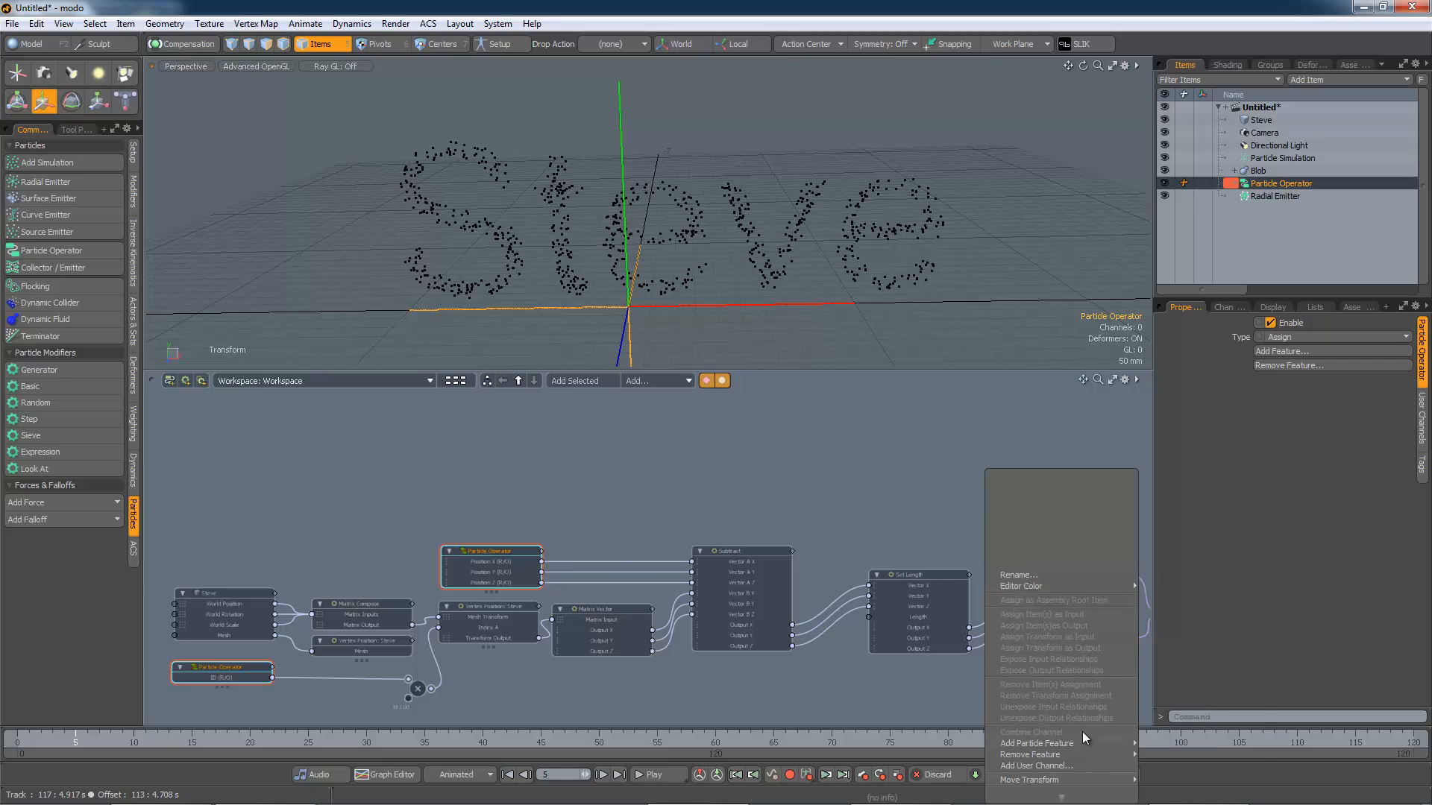
mouse_move(1081, 742)
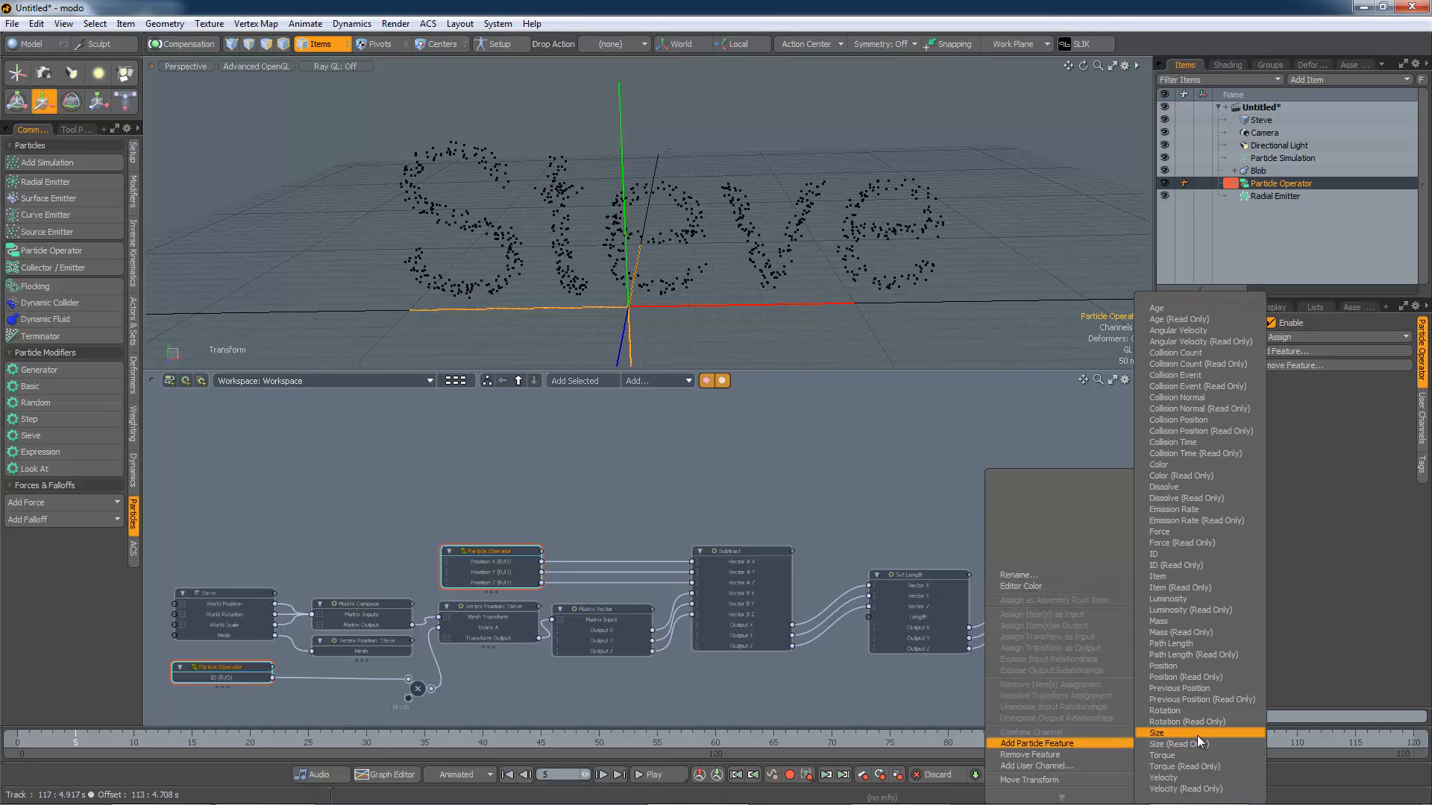
left_click(1189, 777)
right_click(1075, 589)
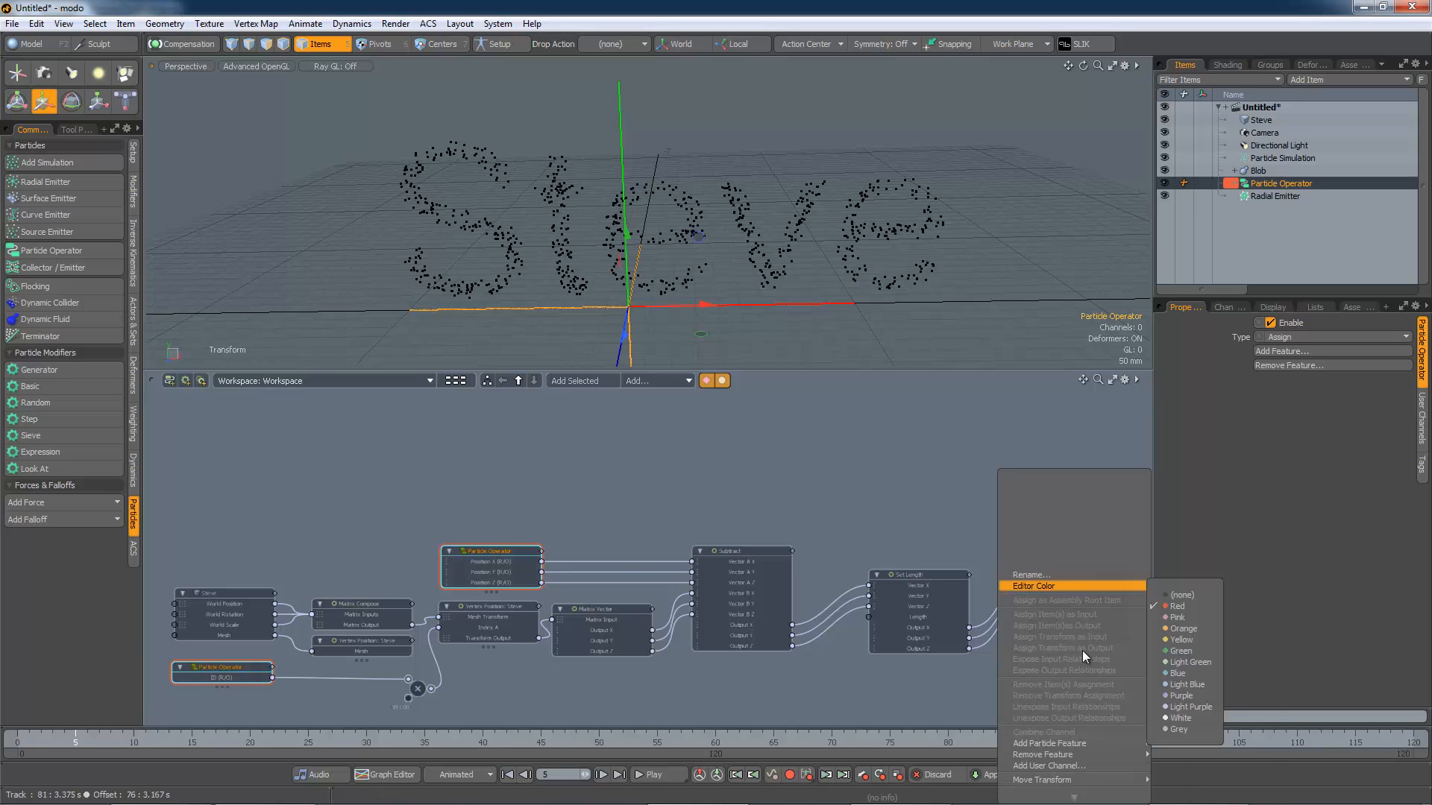
mouse_move(1078, 743)
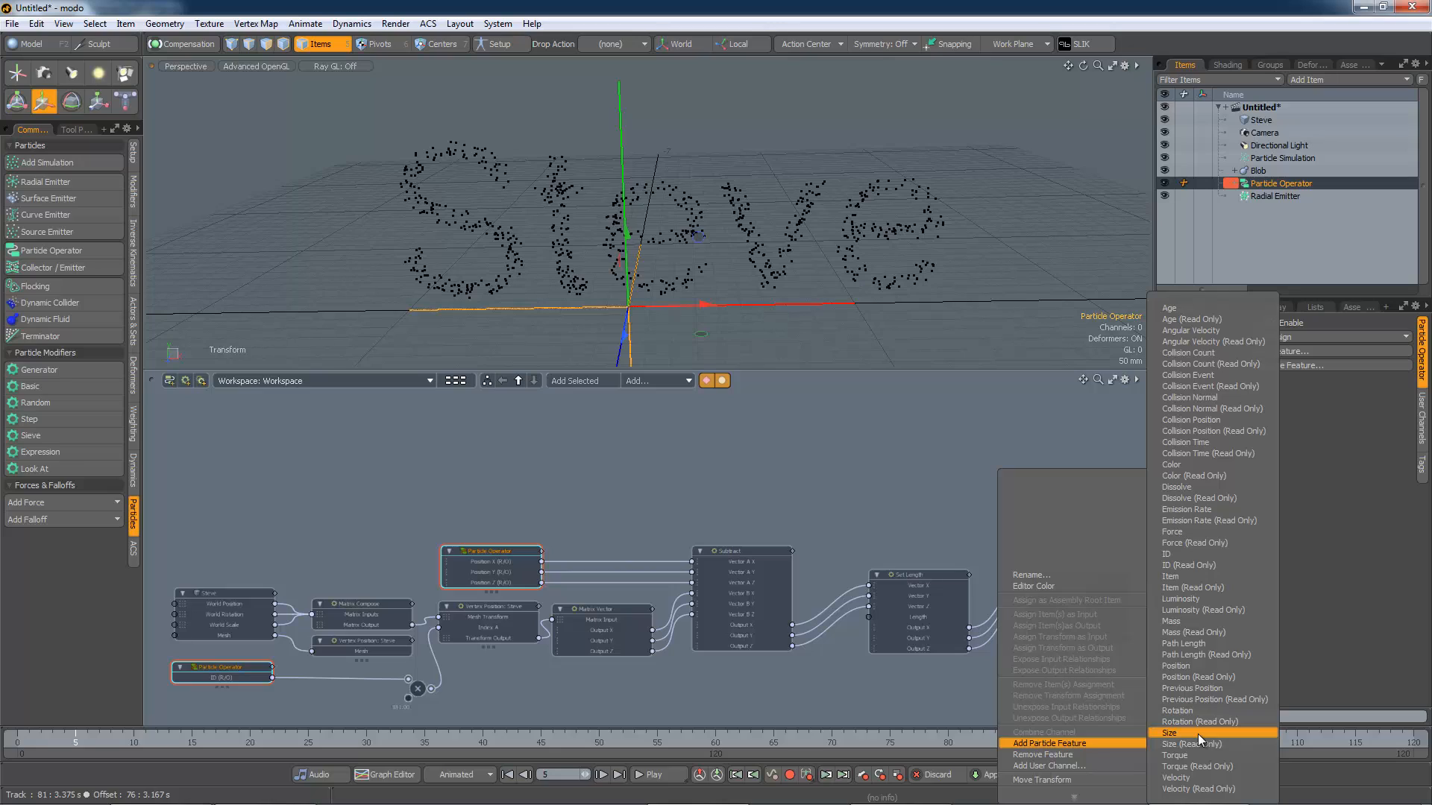
left_click(1197, 789)
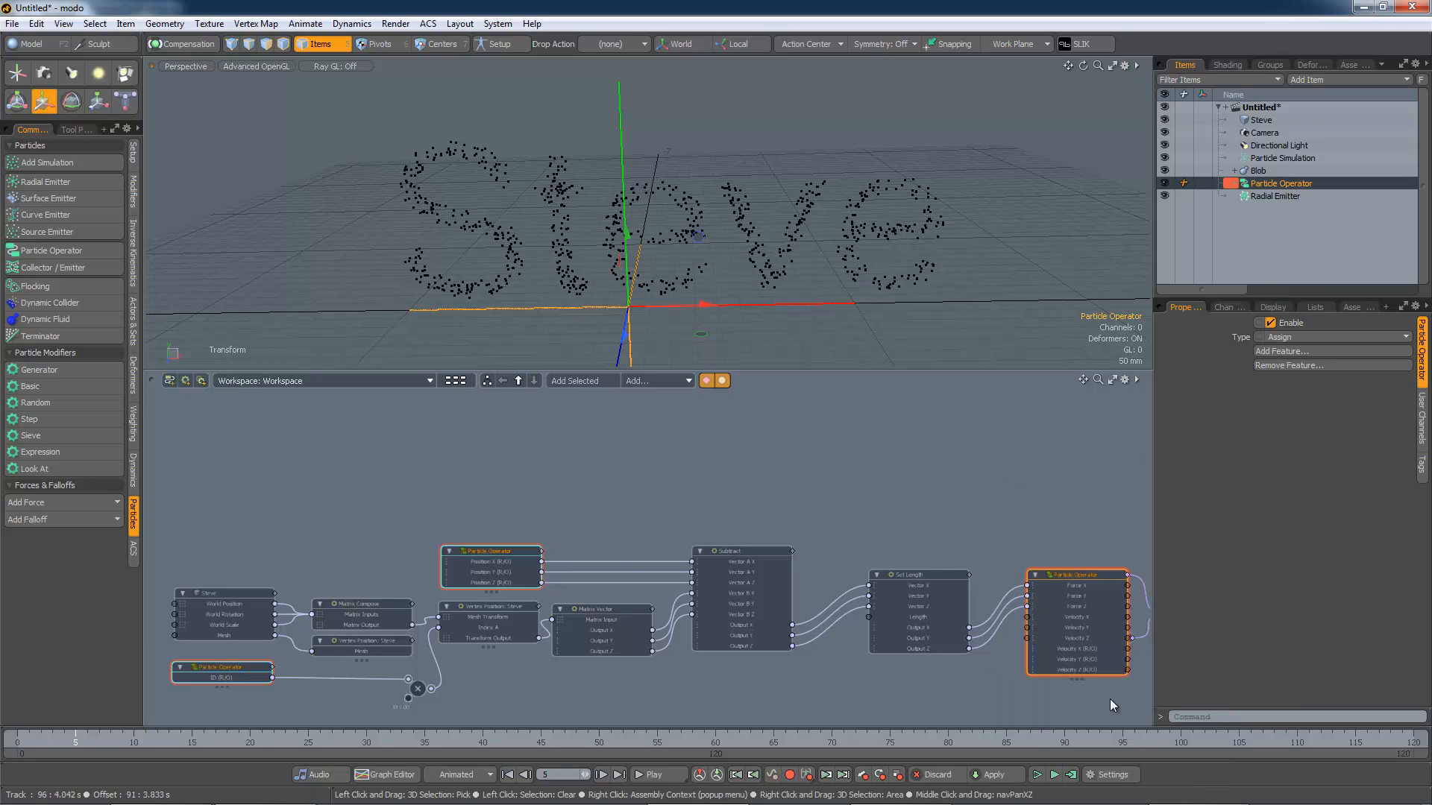
Step: Separate the read-only velocity channels into their own Particle Operator node, placed at the far left
right_click(1075, 650)
left_click(1074, 657)
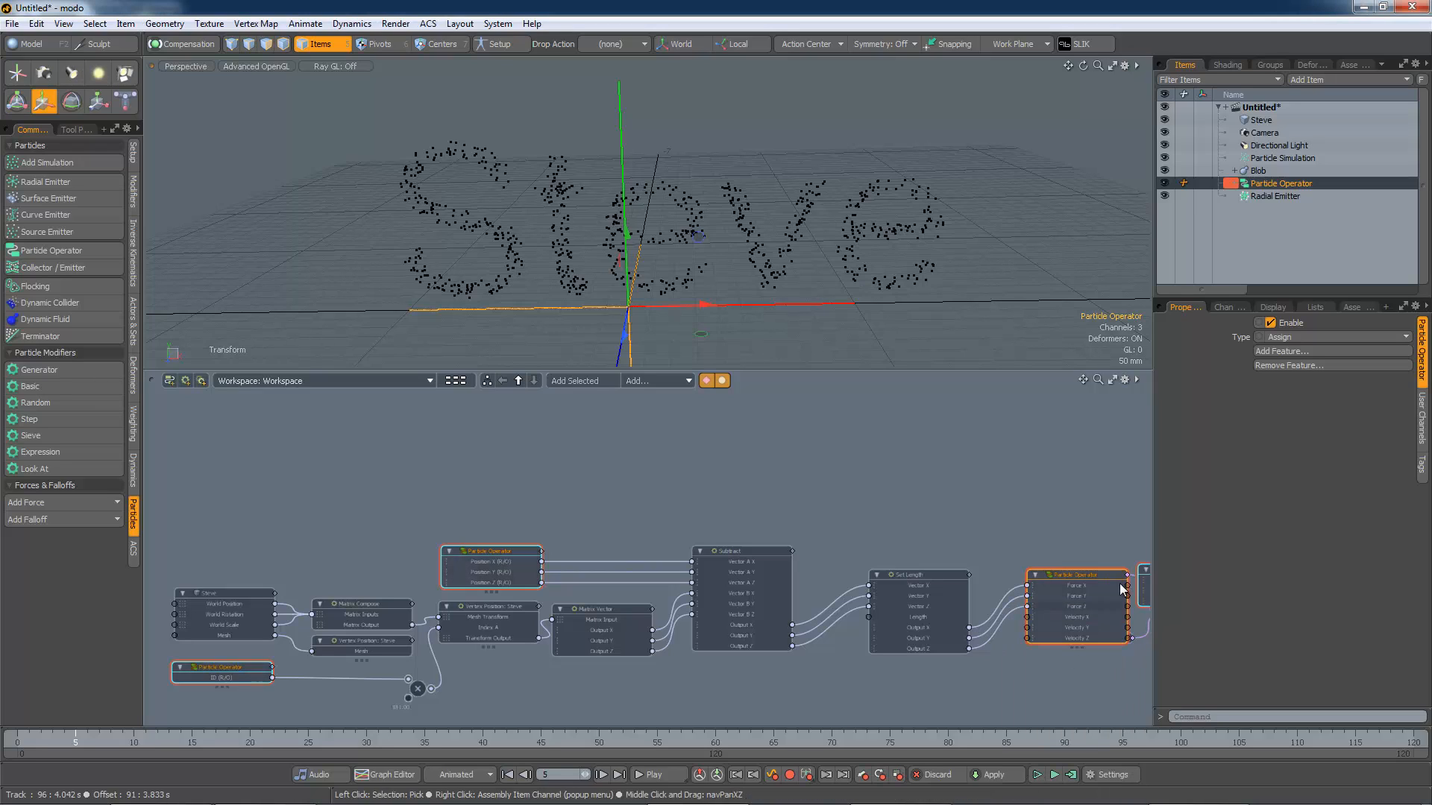
left_click_drag(1132, 575, 365, 469)
Step: Separate the writable Velocity channels into their own Particle Operator node, placed above the force node
left_click(1001, 622)
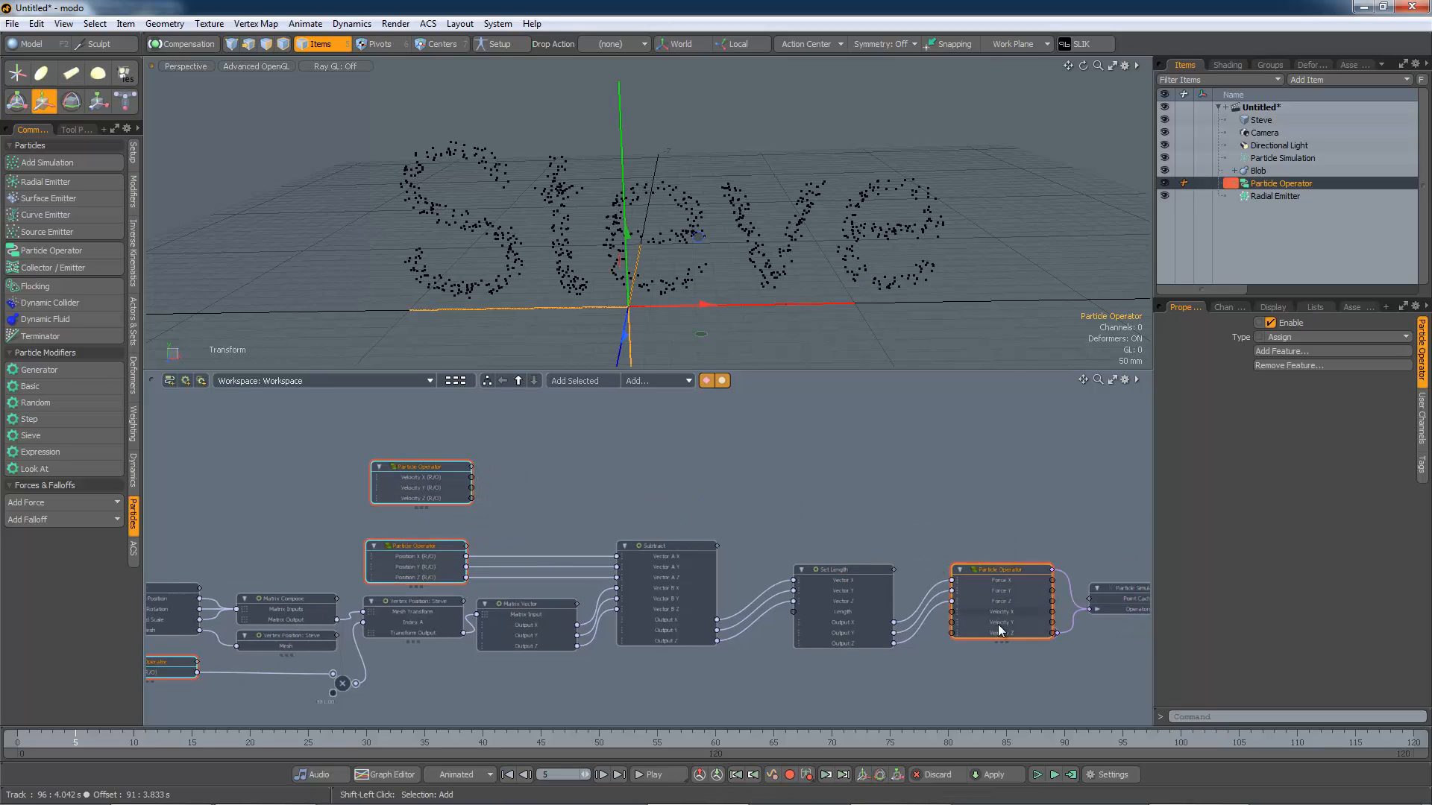
right_click(1000, 613)
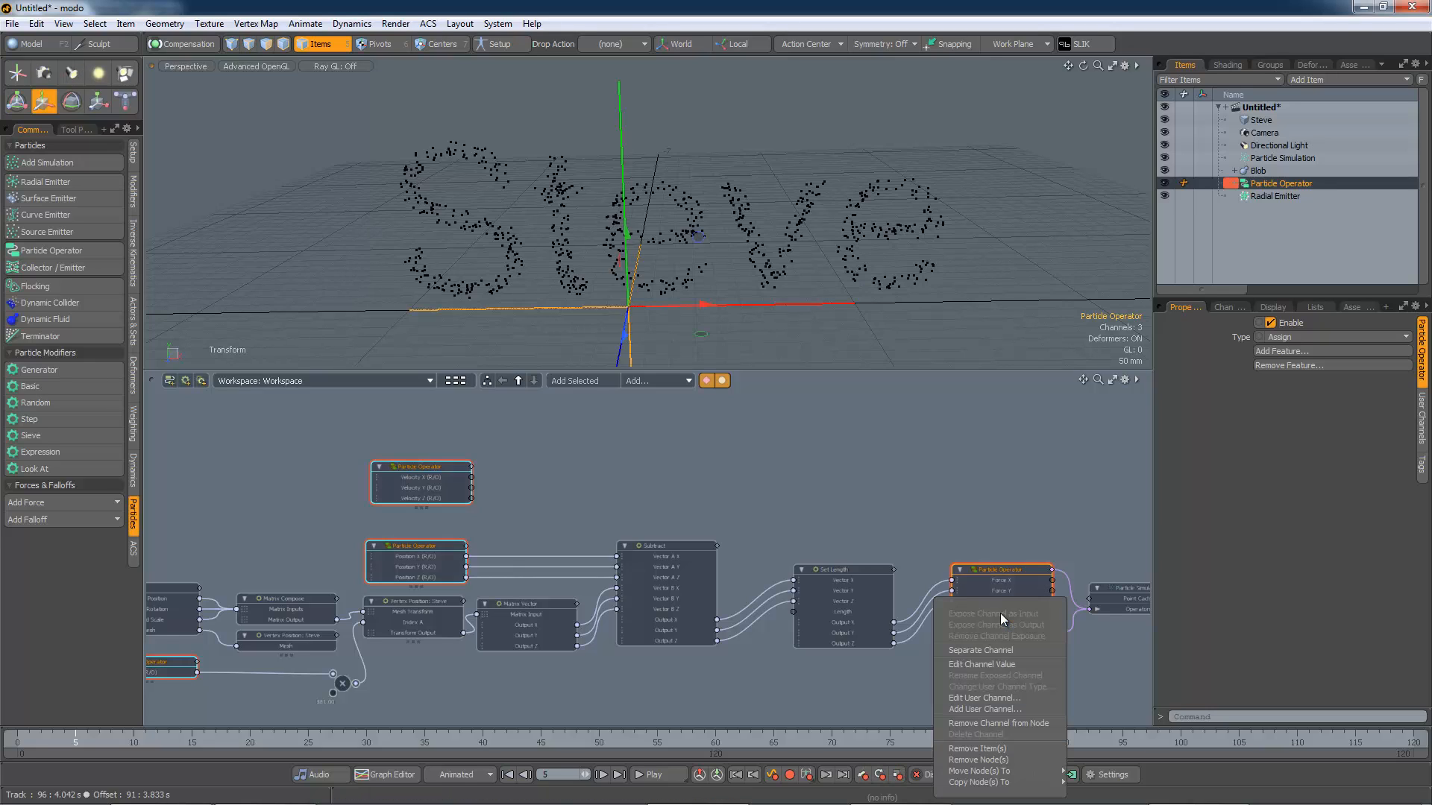
left_click(998, 652)
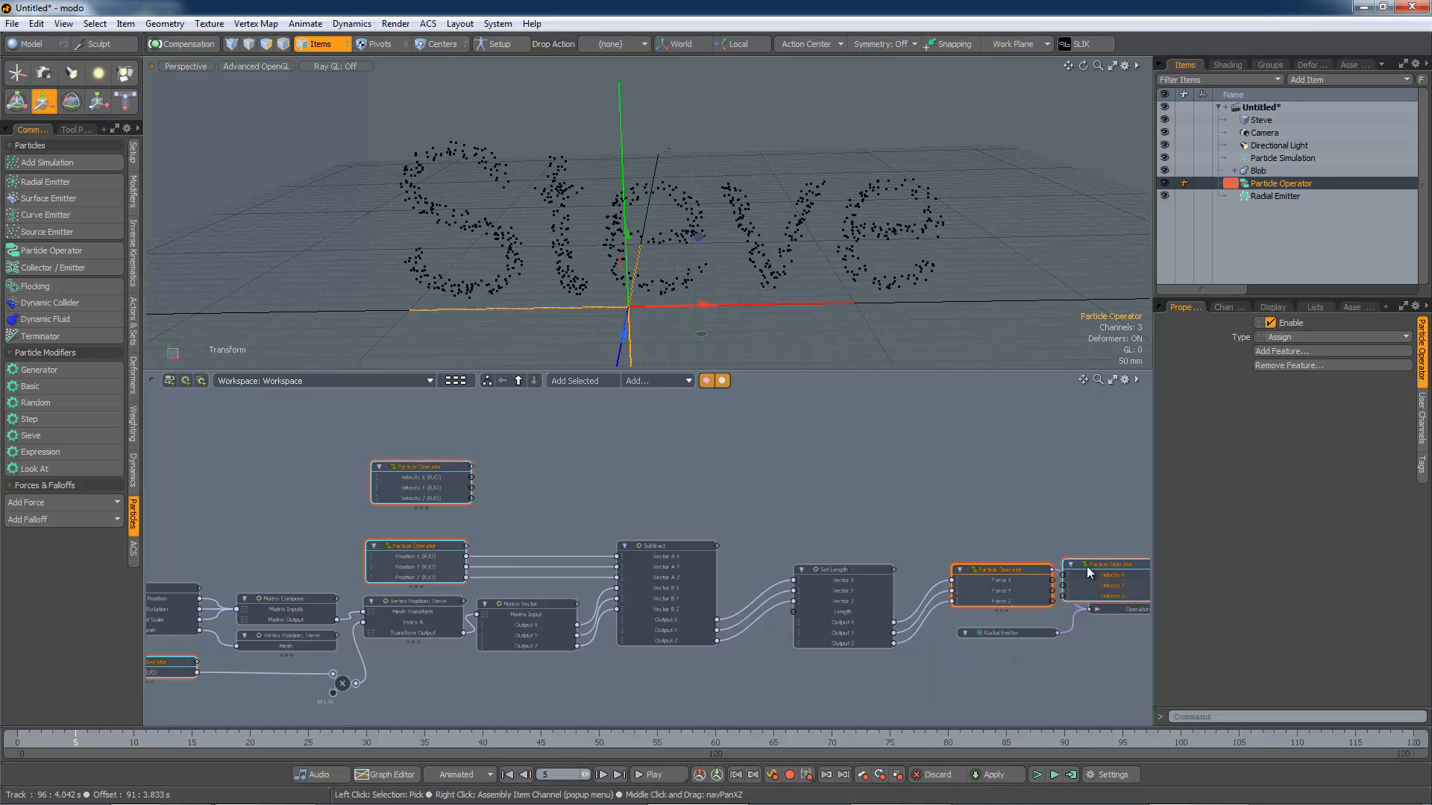
left_click_drag(1086, 566, 983, 464)
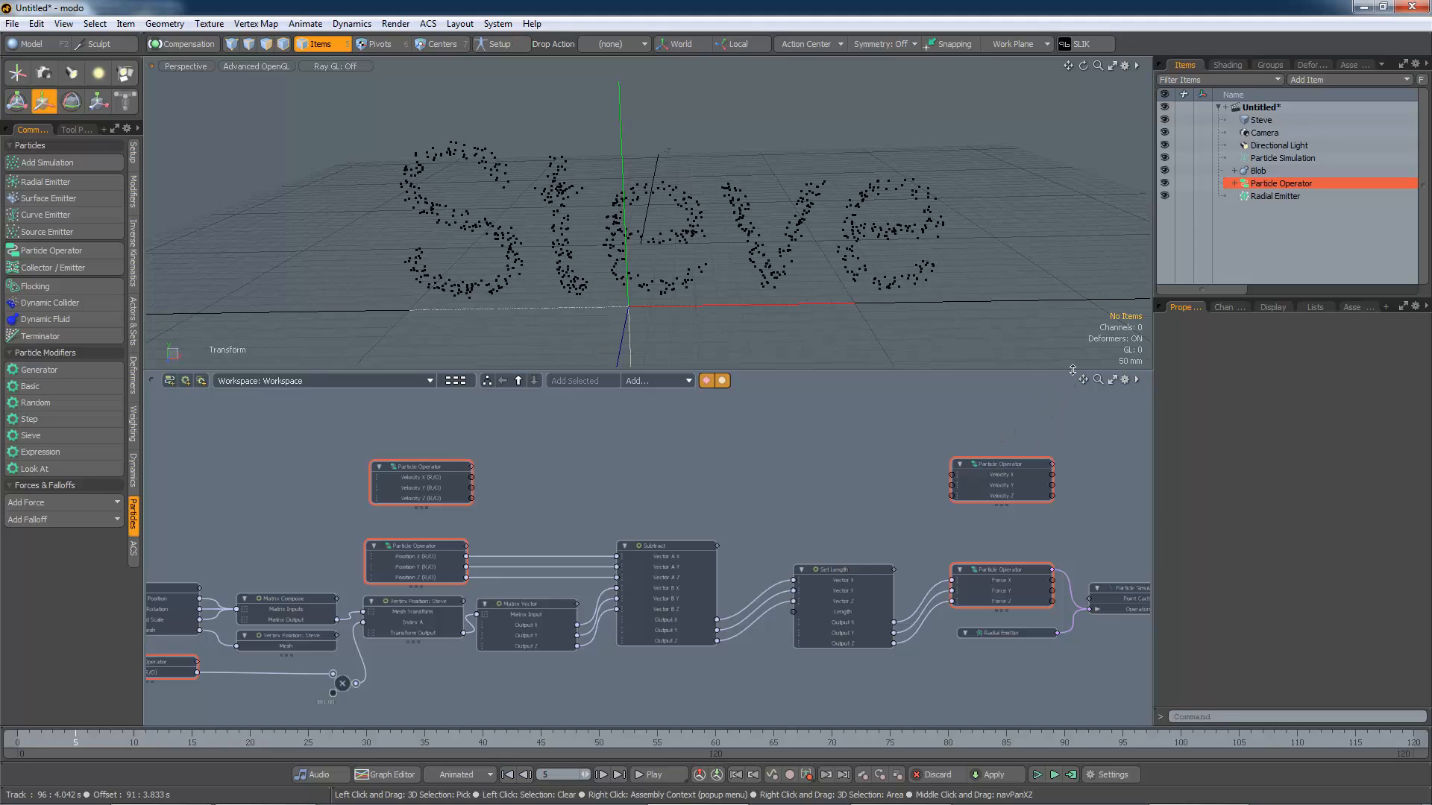
Step: Add a VectorSelect assembly into the node graph between the two velocity nodes
left_click(1350, 65)
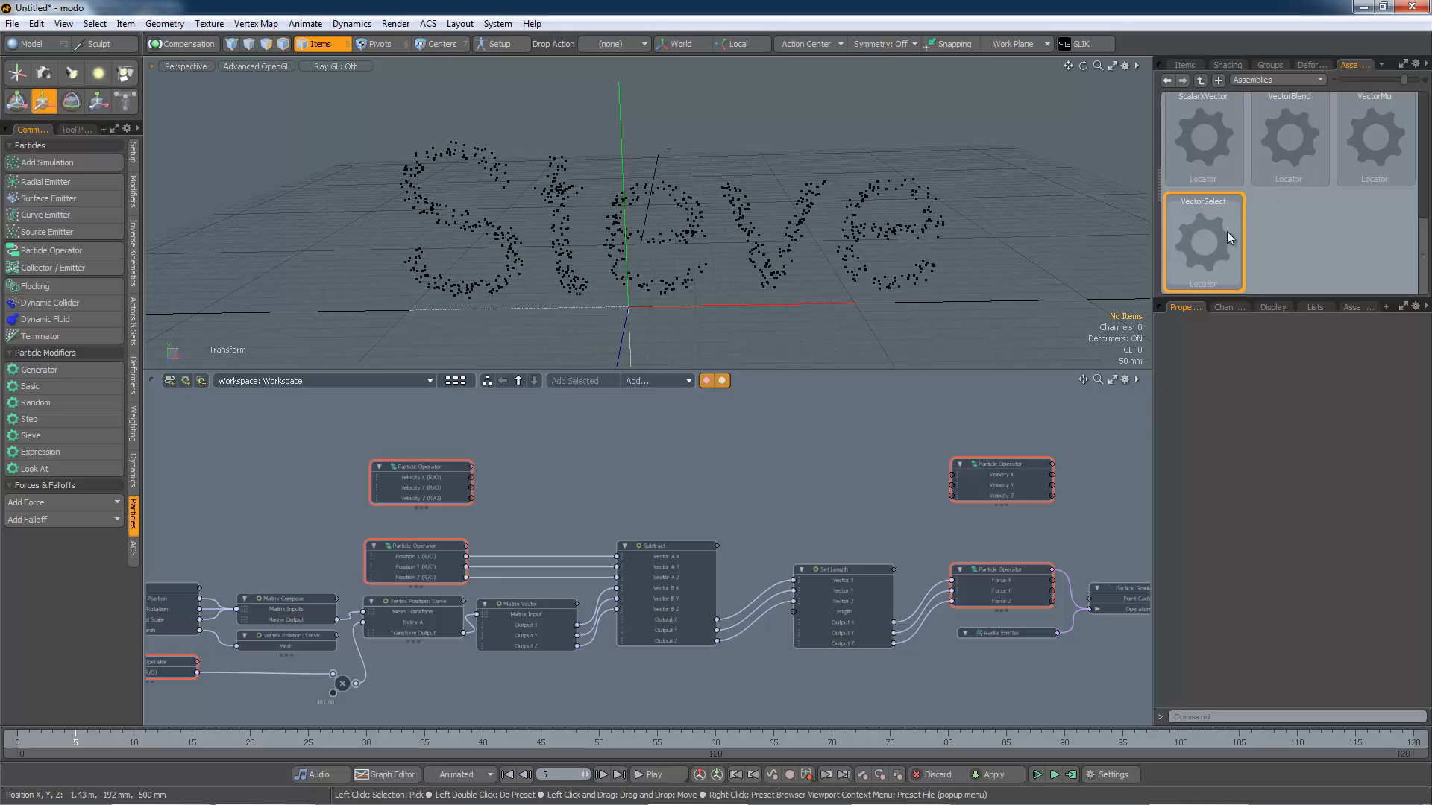
left_click_drag(1145, 255, 843, 432)
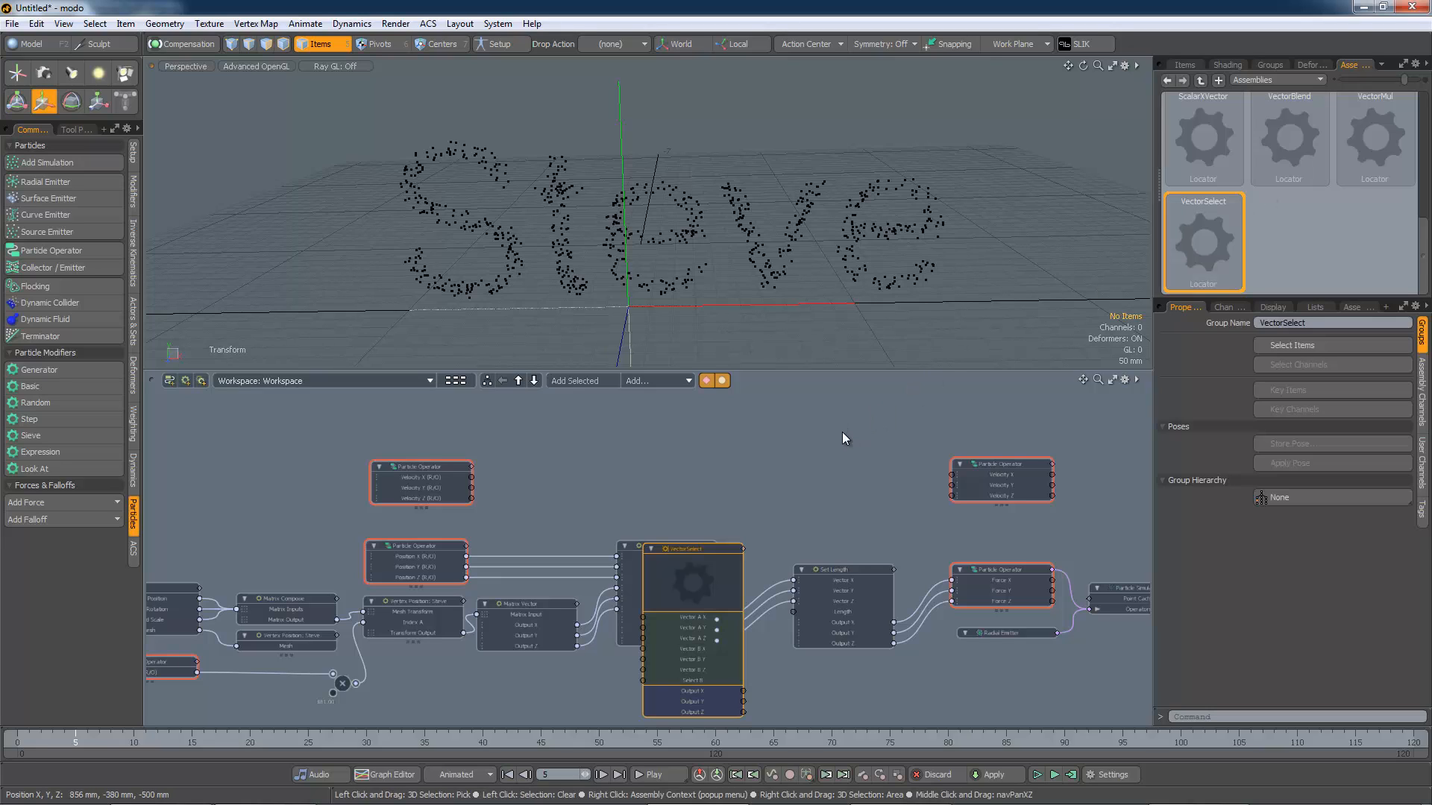
left_click_drag(722, 549, 927, 463)
scroll(875, 436, "up", 3)
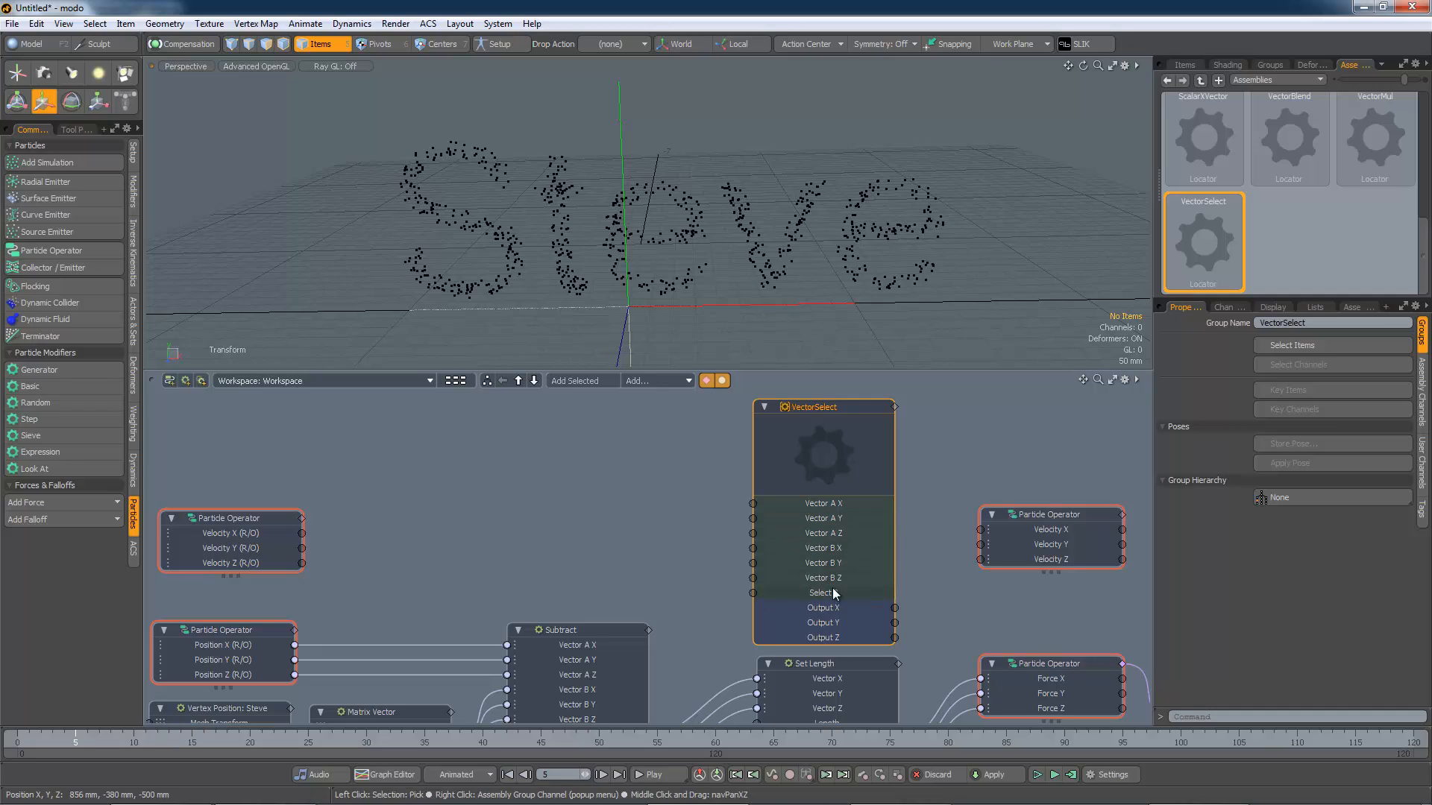
left_click_drag(841, 407, 846, 392)
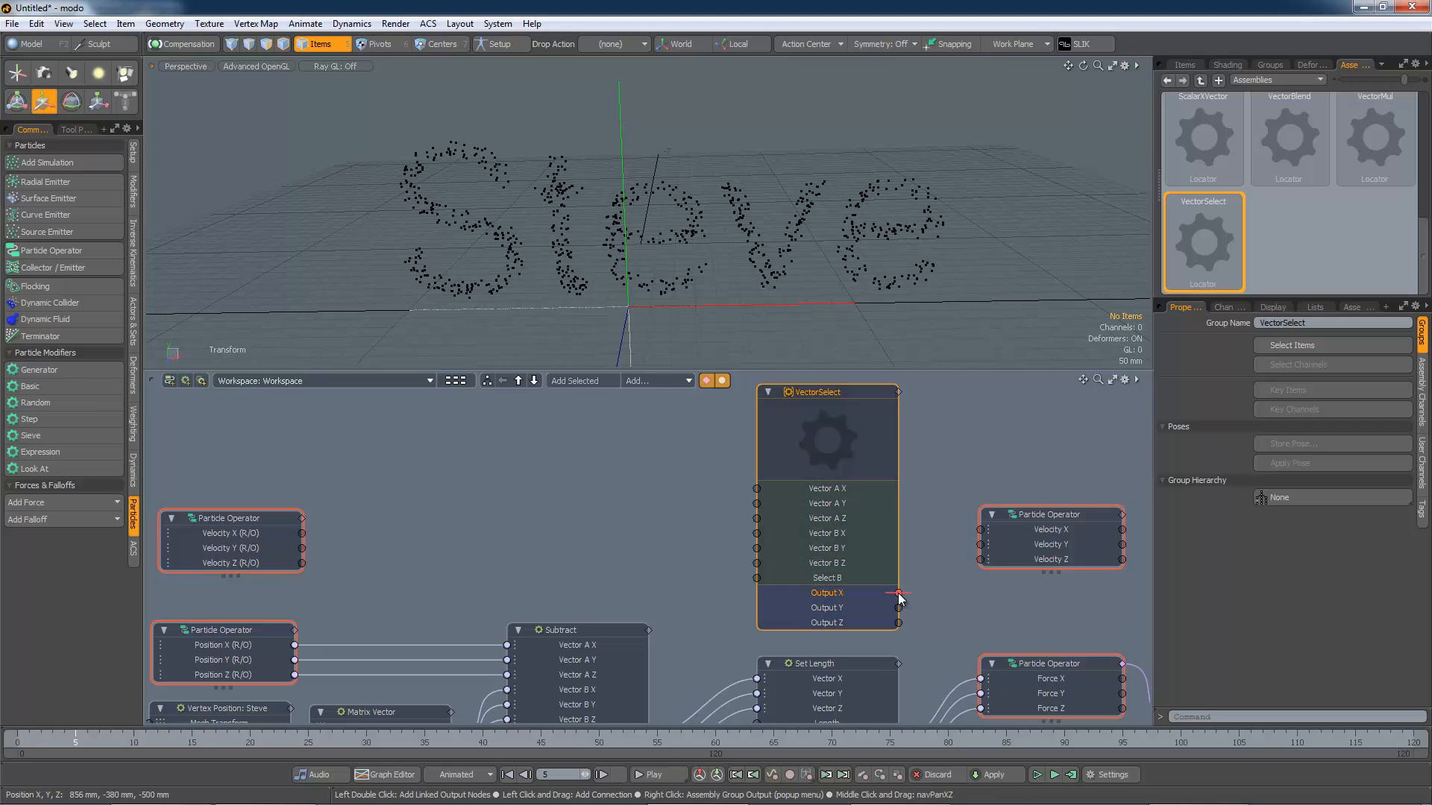
Step: Wire VectorSelect Output X, Y, Z into the Velocity X, Y, Z inputs and raise the read-only velocity node
left_click_drag(899, 595, 980, 529)
mouse_move(971, 558)
left_mouse_down()
mouse_move(979, 544)
mouse_move(981, 560)
left_mouse_up()
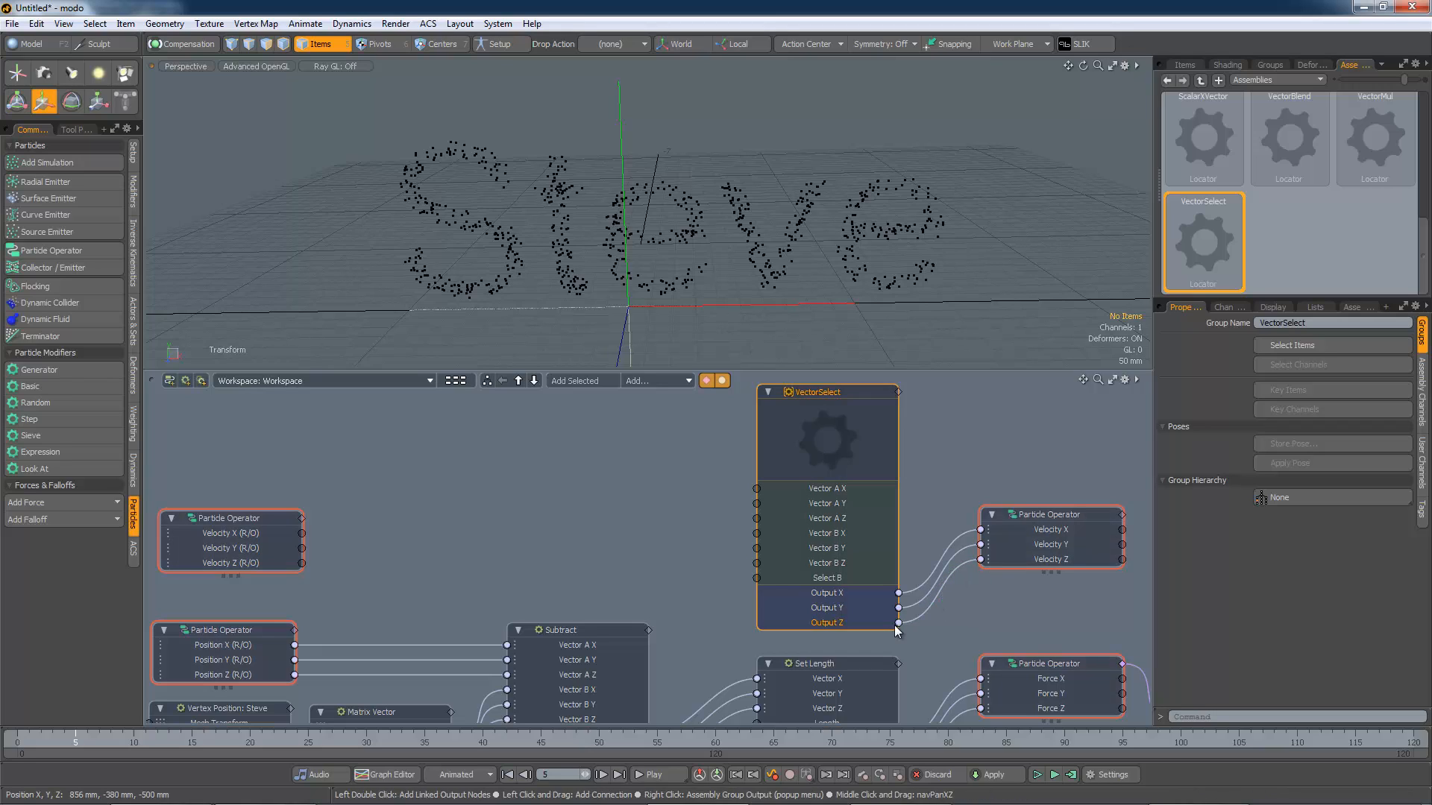
left_click_drag(266, 521, 265, 473)
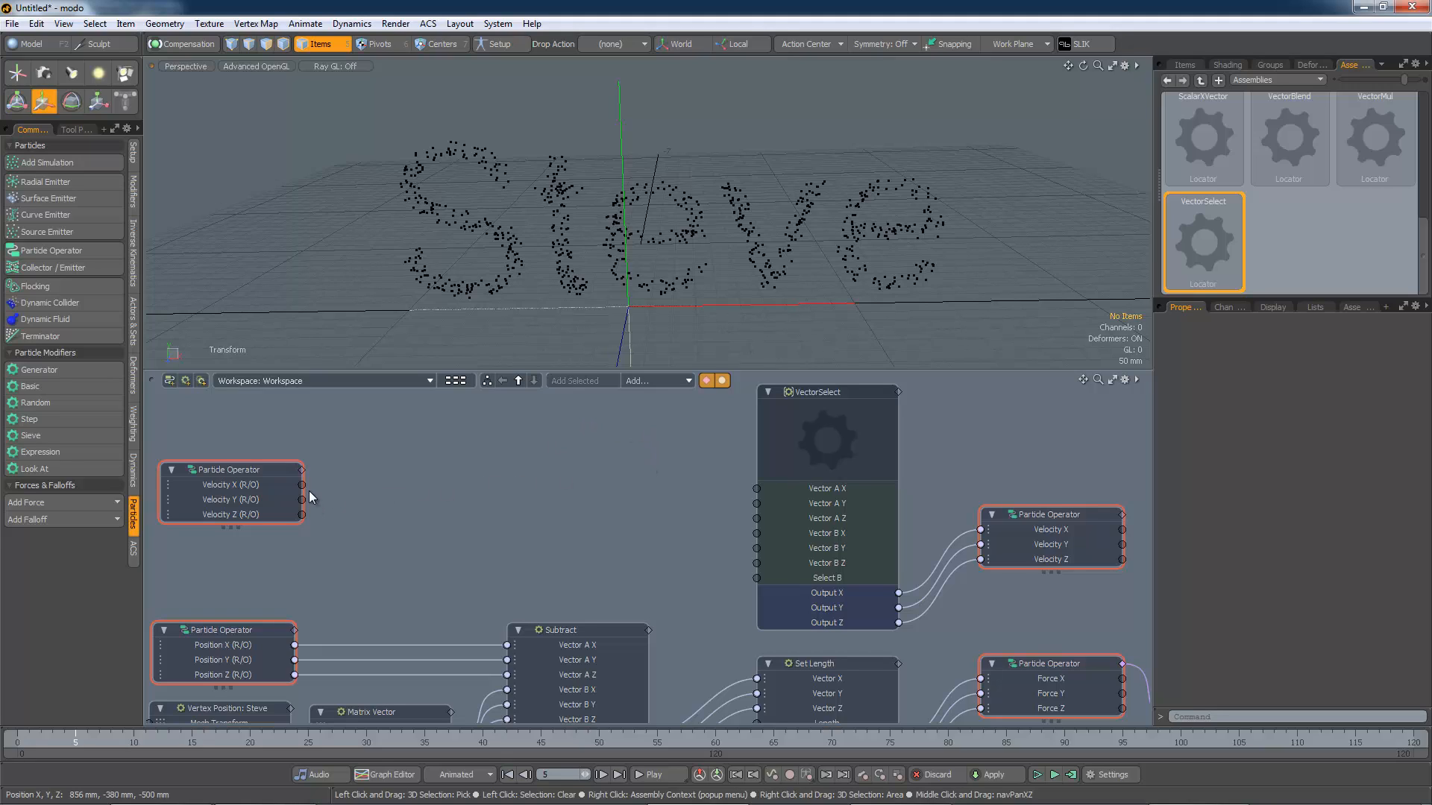
Step: Wire the read-only Velocity X, Y, Z outputs into VectorSelect Vector A X, Y, Z and raise both nodes
left_click_drag(302, 485, 756, 488)
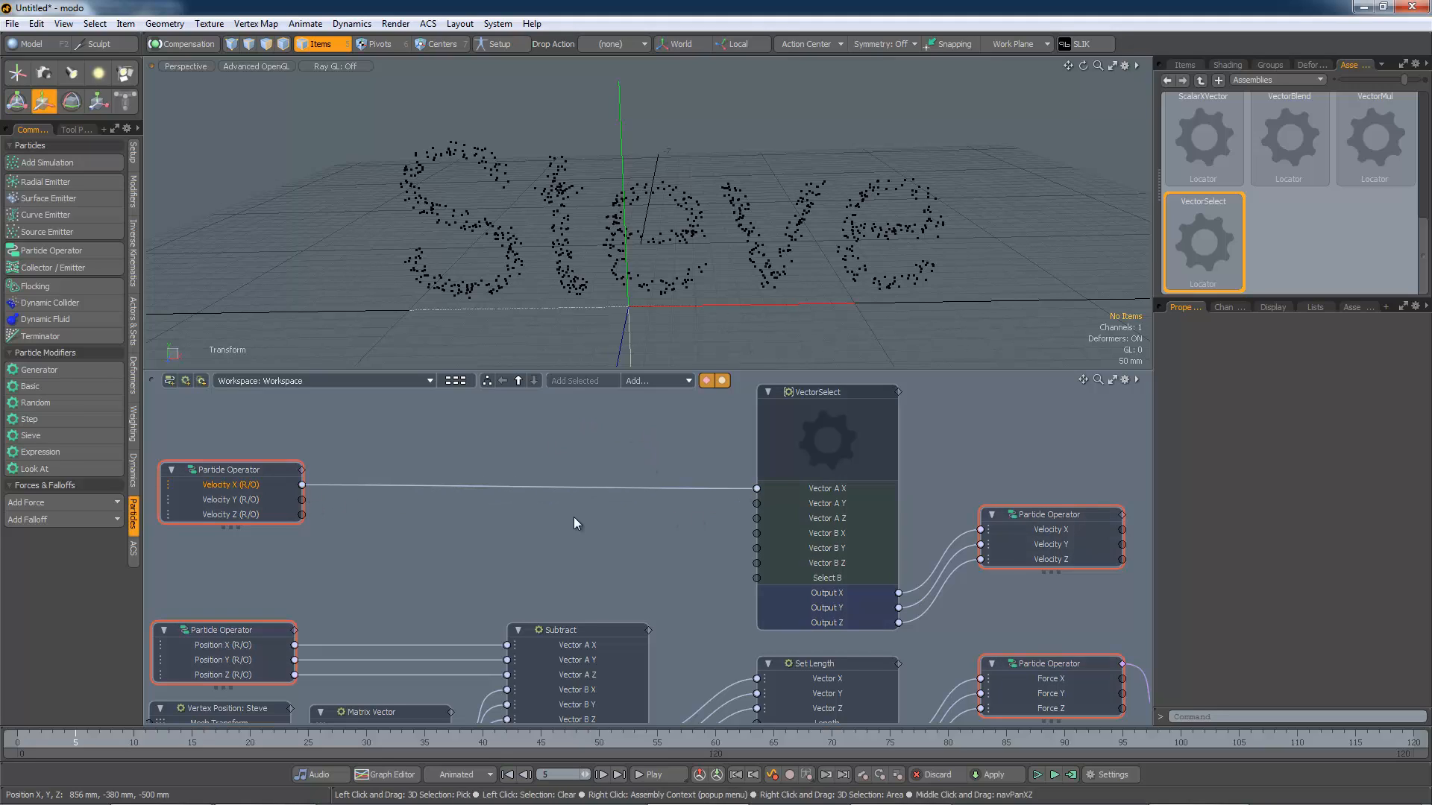
left_click_drag(302, 499, 757, 505)
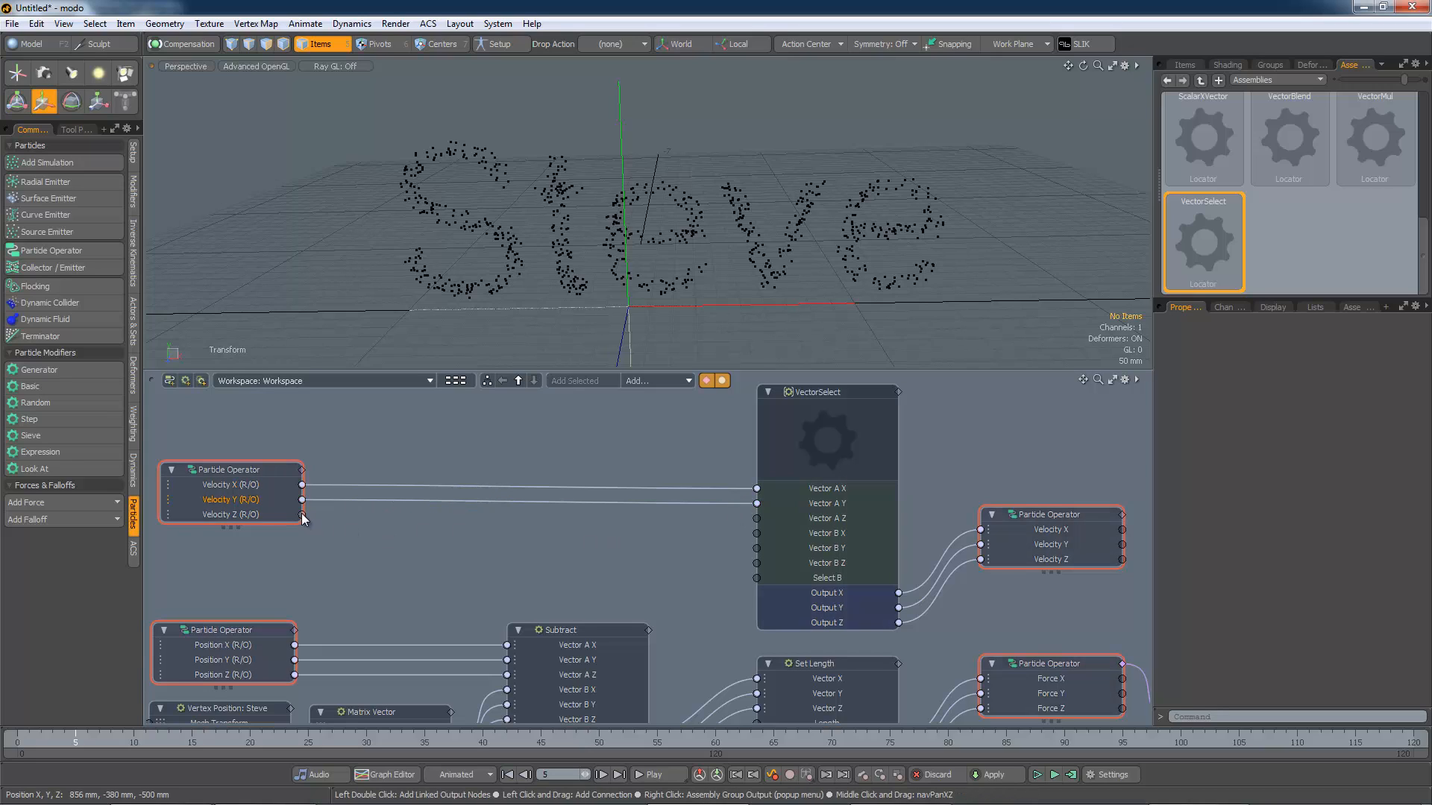
left_click_drag(302, 514, 759, 520)
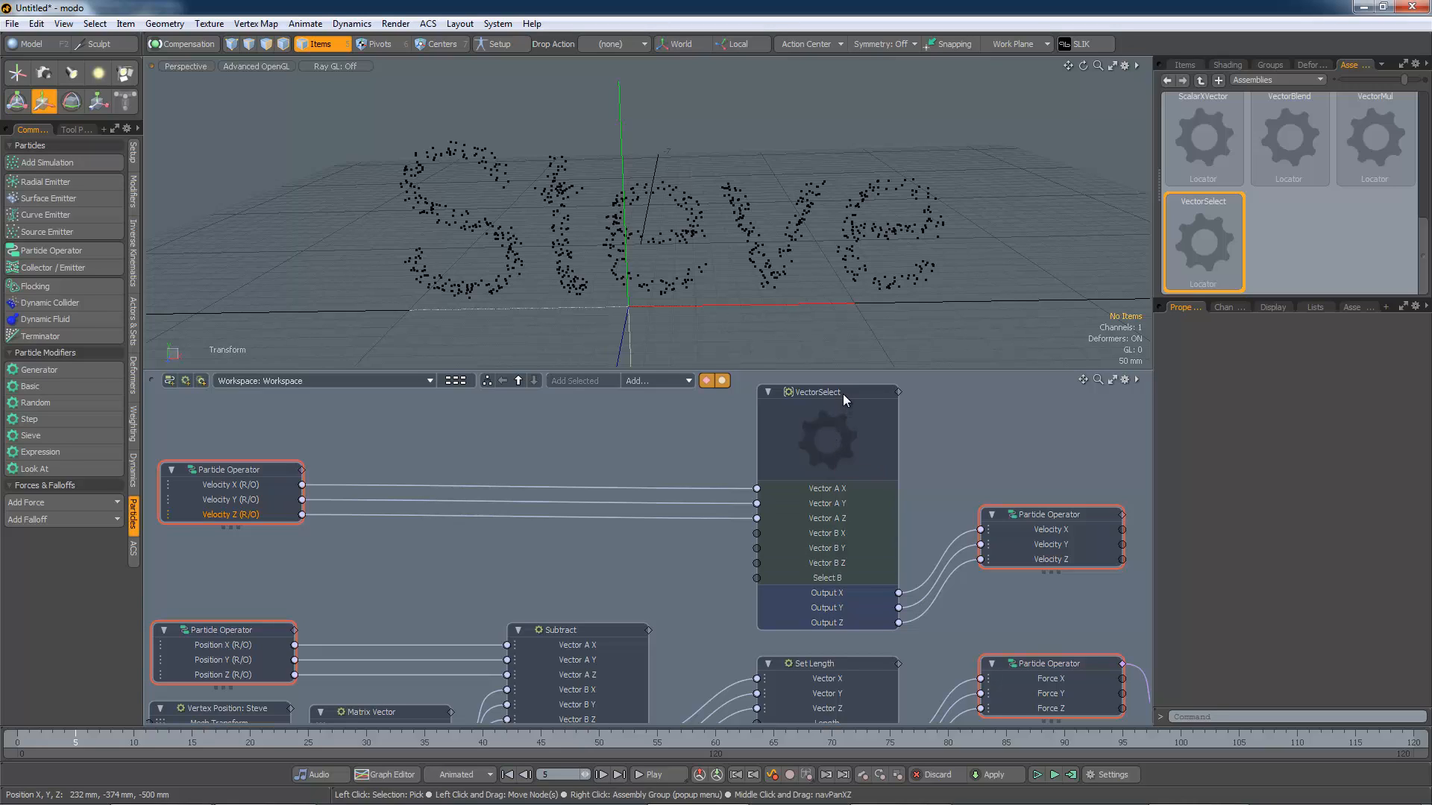
left_click_drag(843, 394, 842, 383)
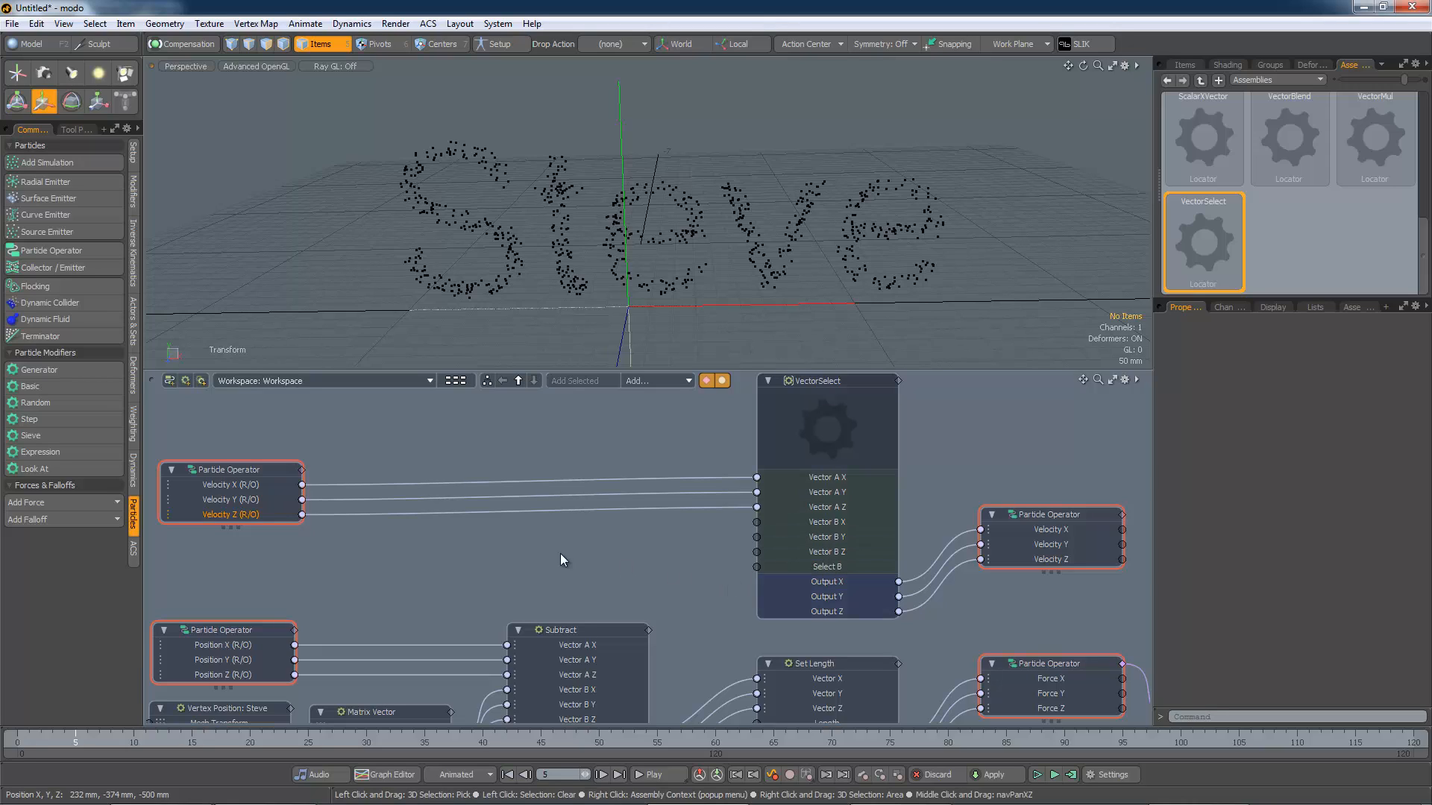
left_click_drag(233, 472, 228, 410)
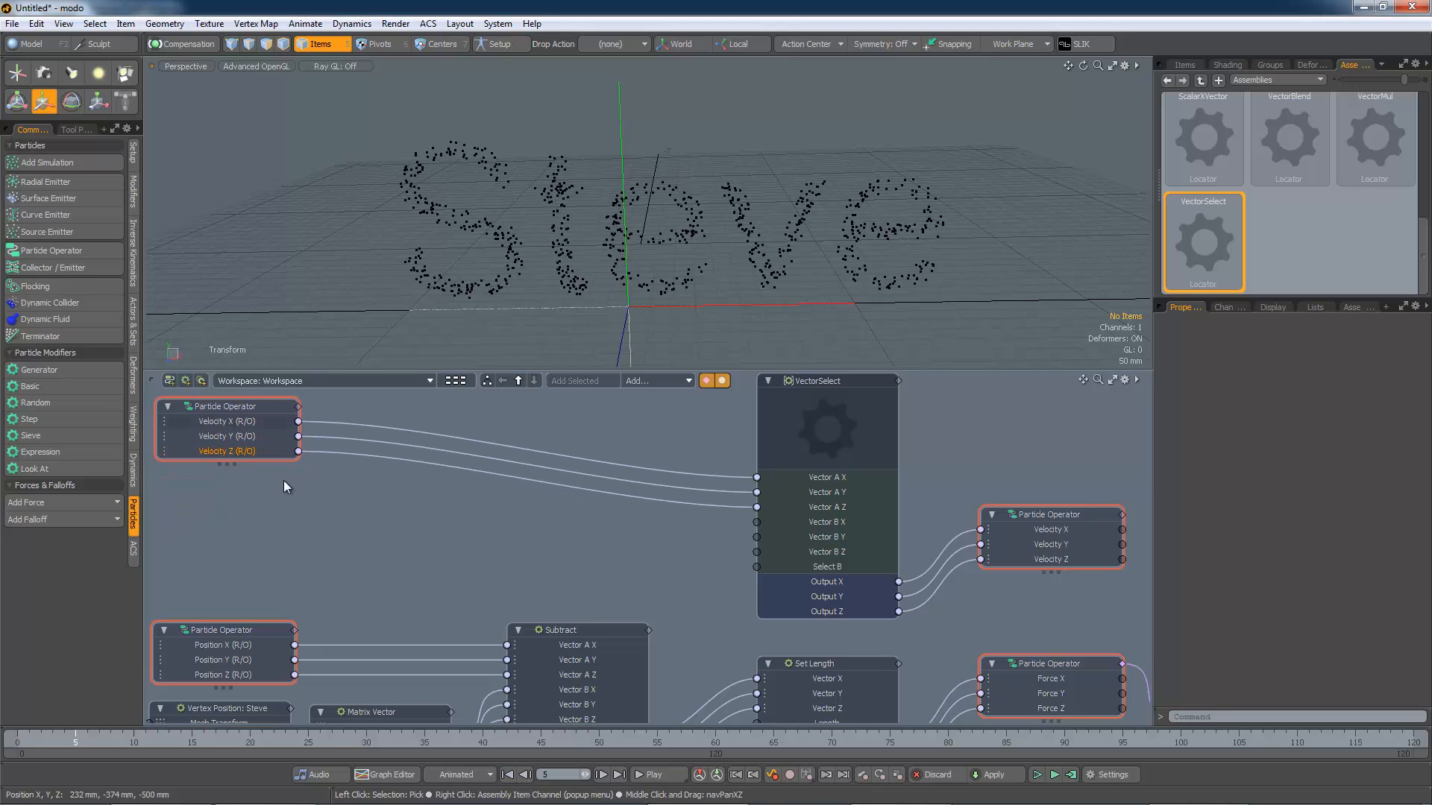
Step: Add a Vector Magnitude node and wire the Subtract Output X, Y, Z into its Start X, Y, Z
left_click_drag(452, 577, 527, 505, "alt")
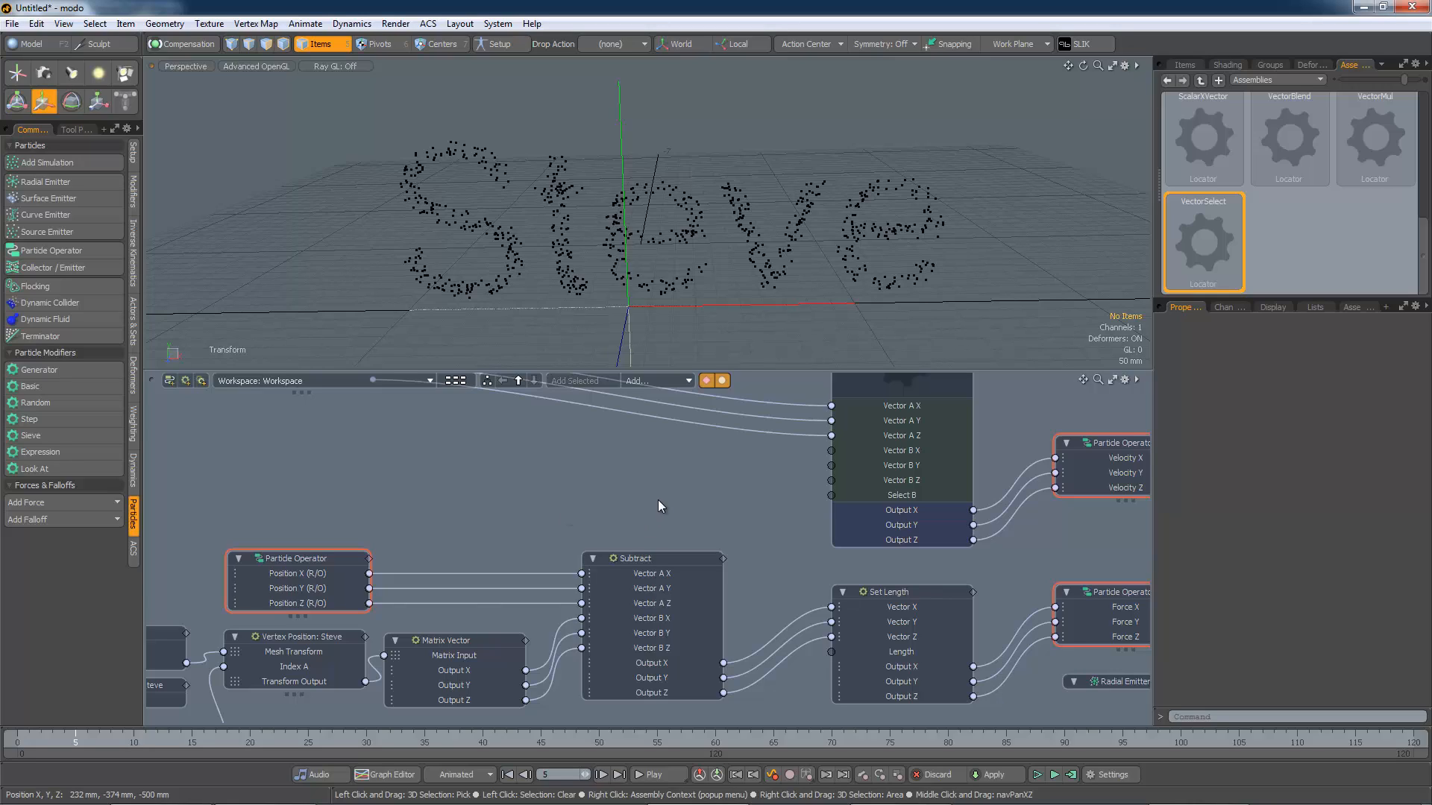
left_click(646, 564)
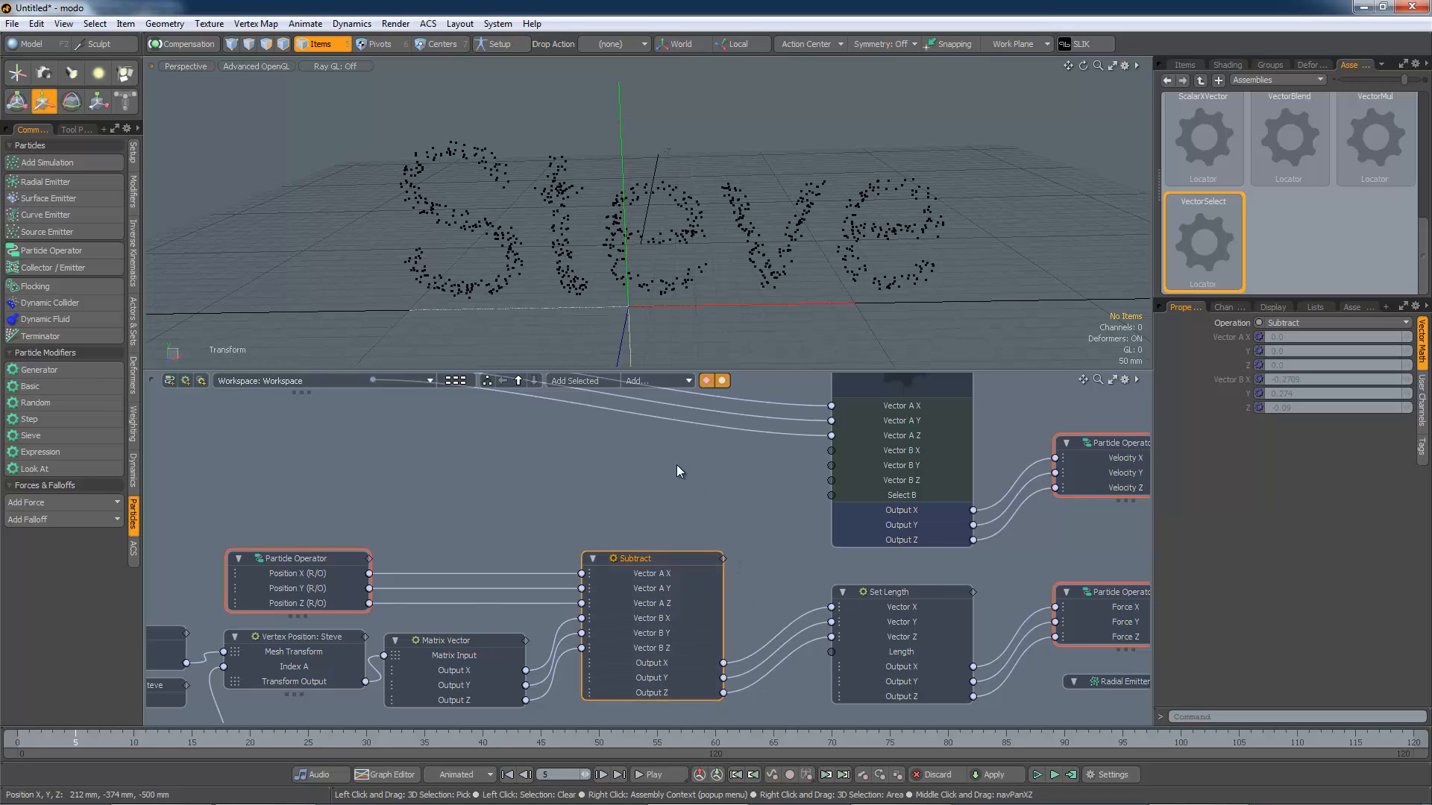
left_click(670, 382)
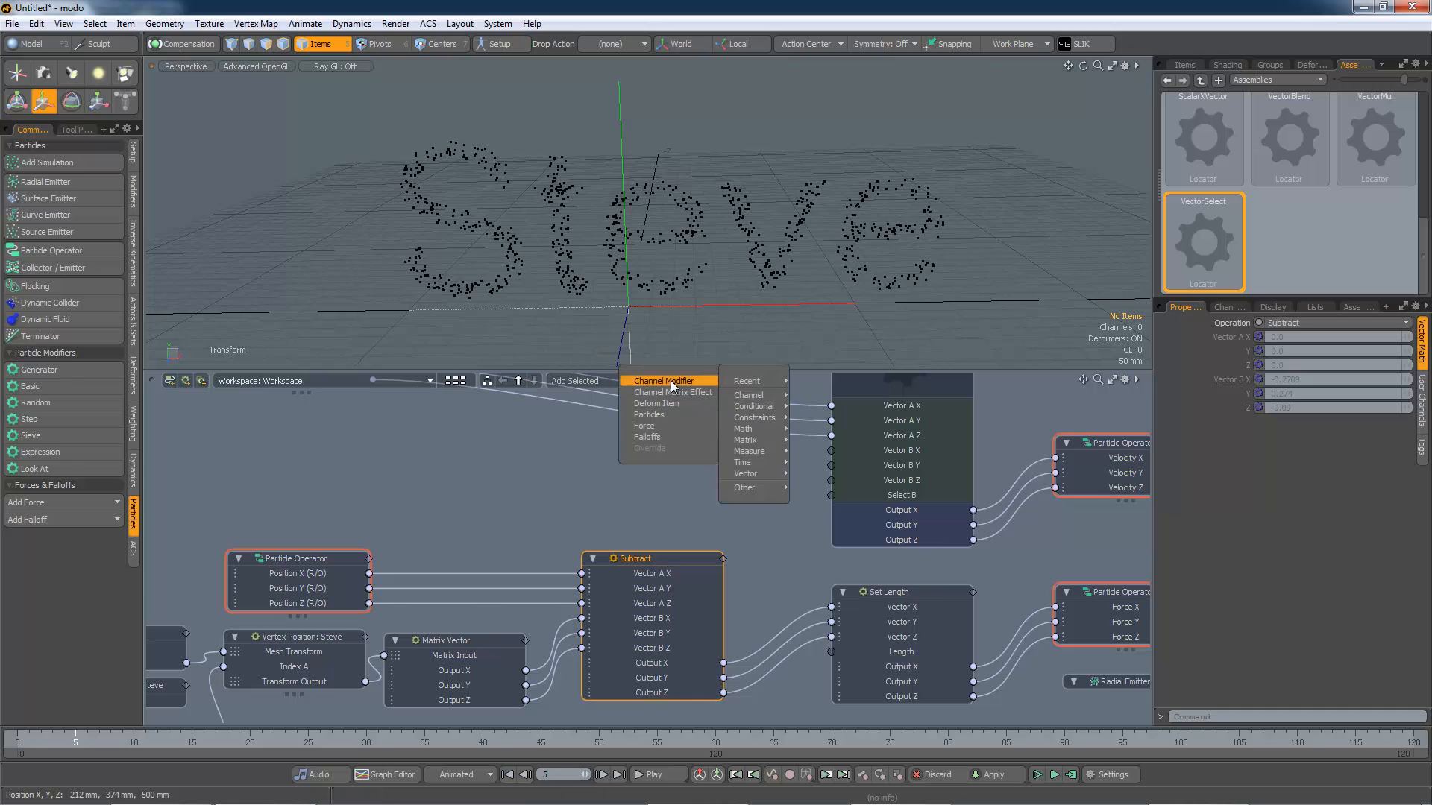
mouse_move(689, 382)
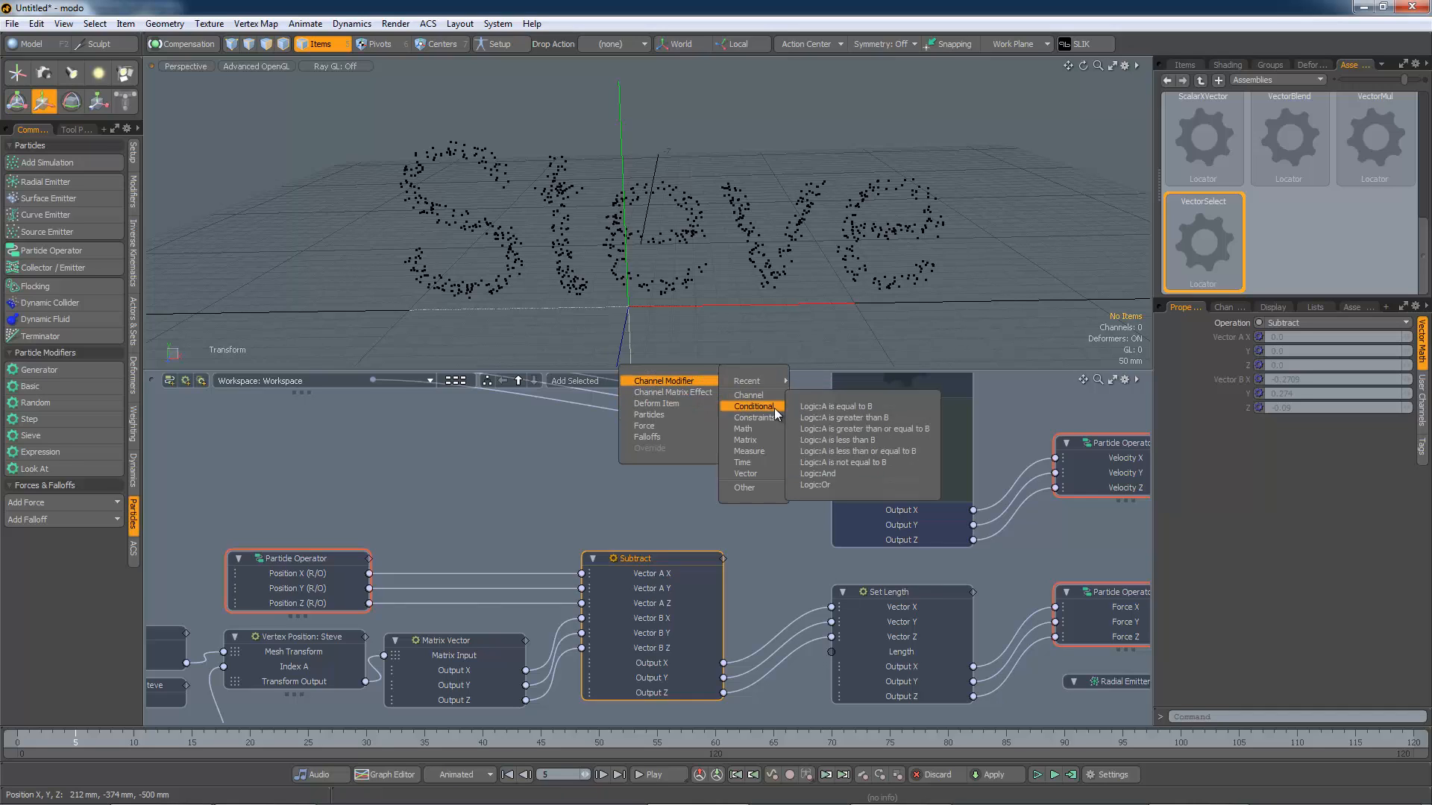
mouse_move(754, 473)
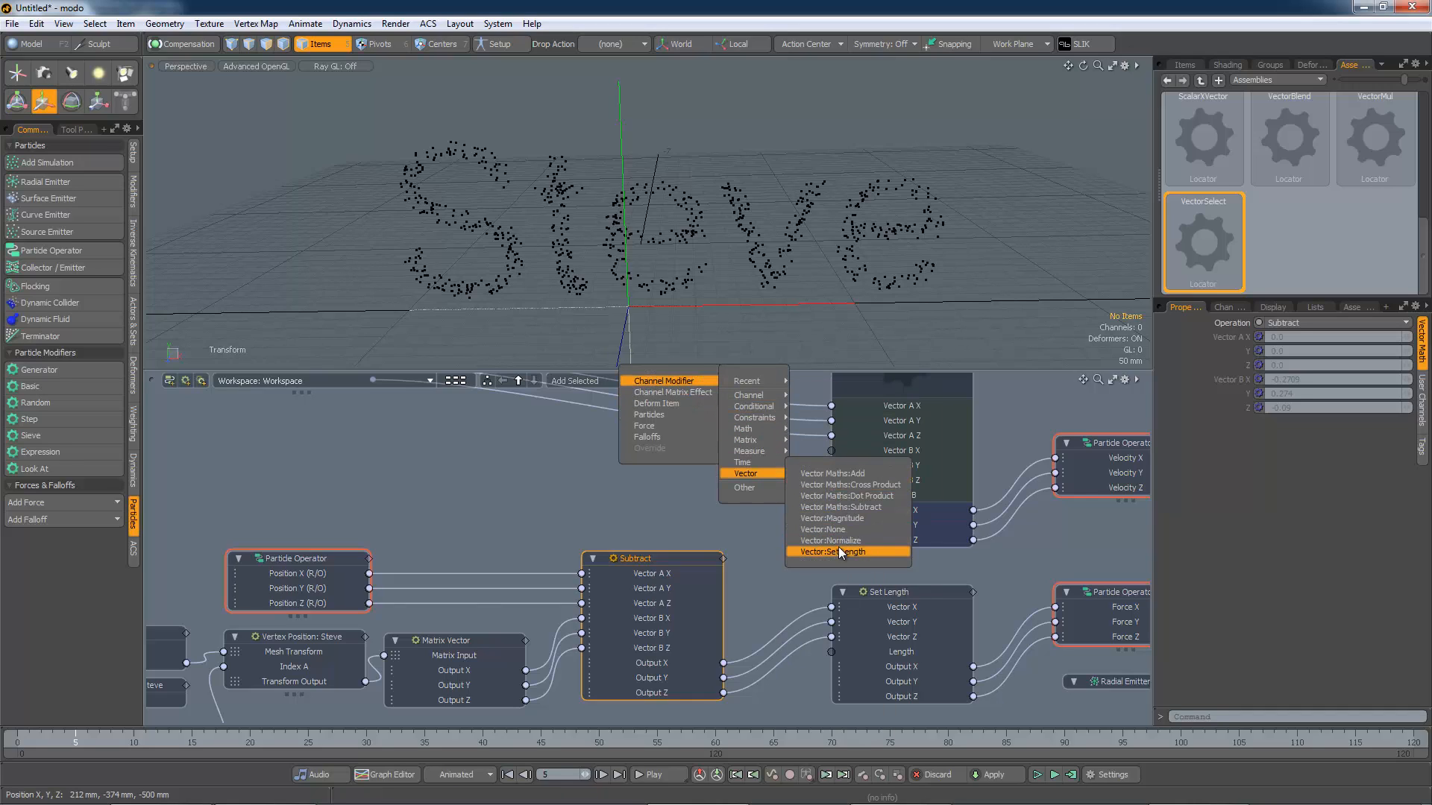
left_click(843, 519)
left_click_drag(749, 527, 687, 450)
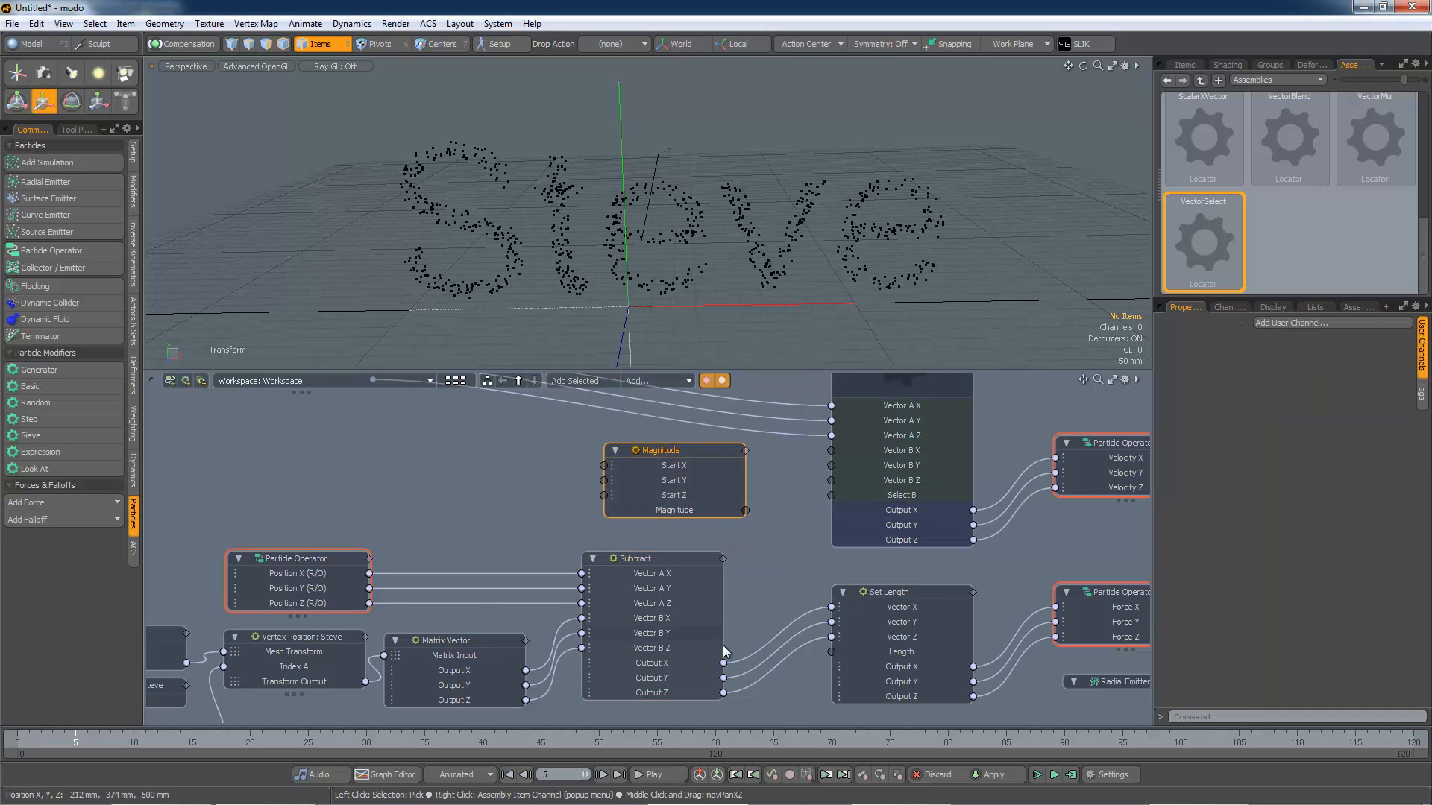
left_click_drag(612, 495, 604, 466)
left_click_drag(655, 526, 604, 480)
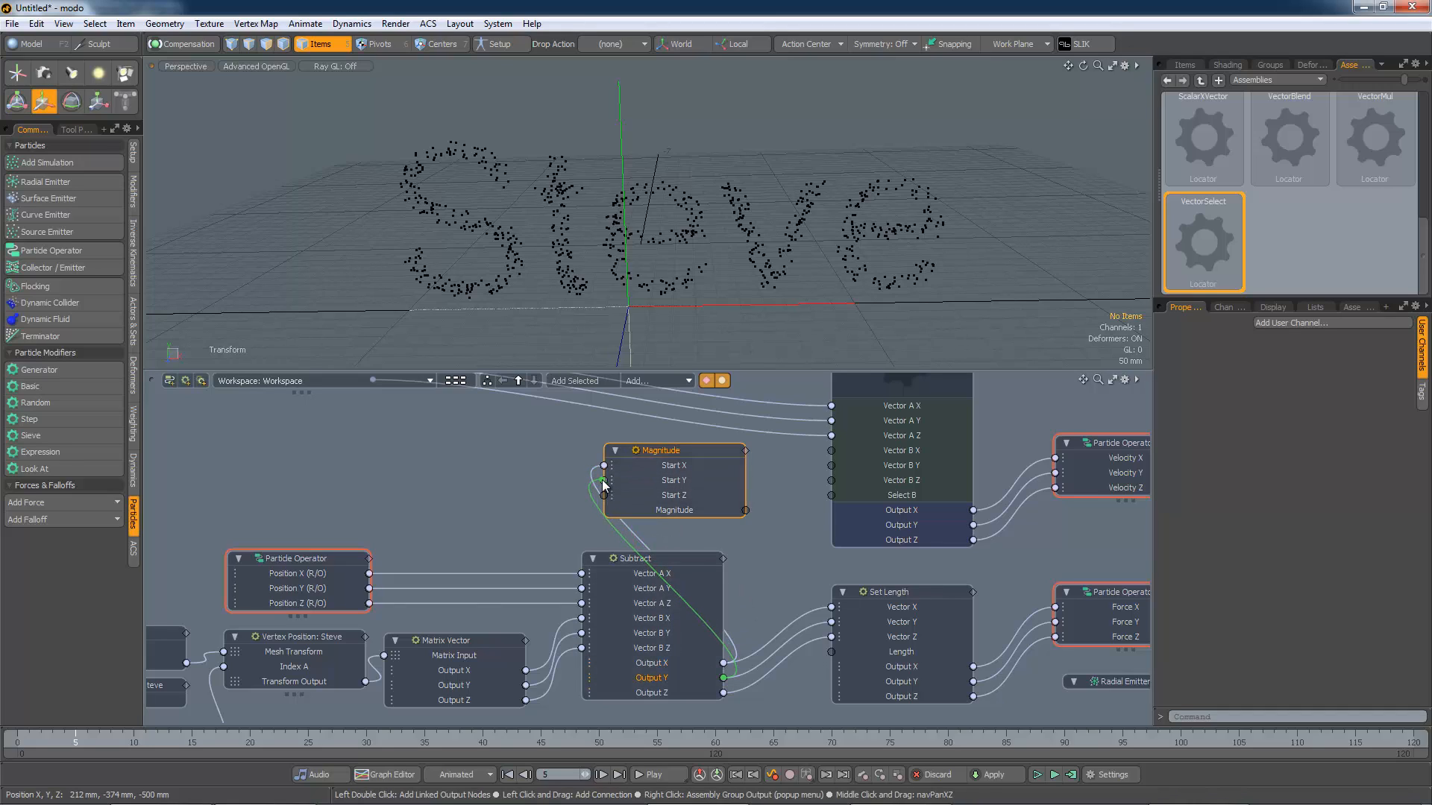
left_click_drag(723, 693, 604, 495)
Step: Add an 'A is less than B' conditional node and wire the Magnitude output into its Value A
left_click_drag(677, 454, 365, 429)
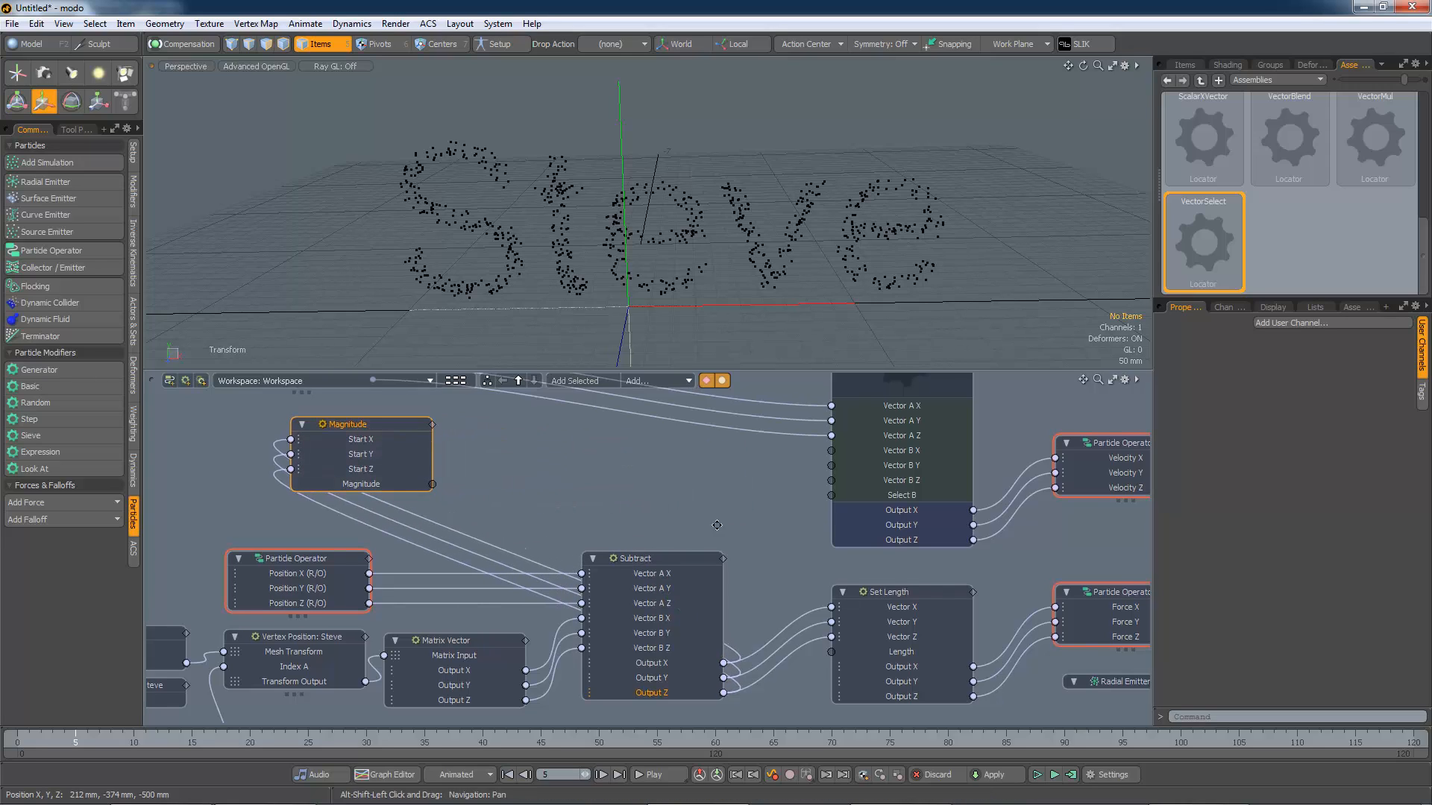
left_click_drag(717, 525, 730, 601, "alt")
left_click_drag(414, 498, 448, 522)
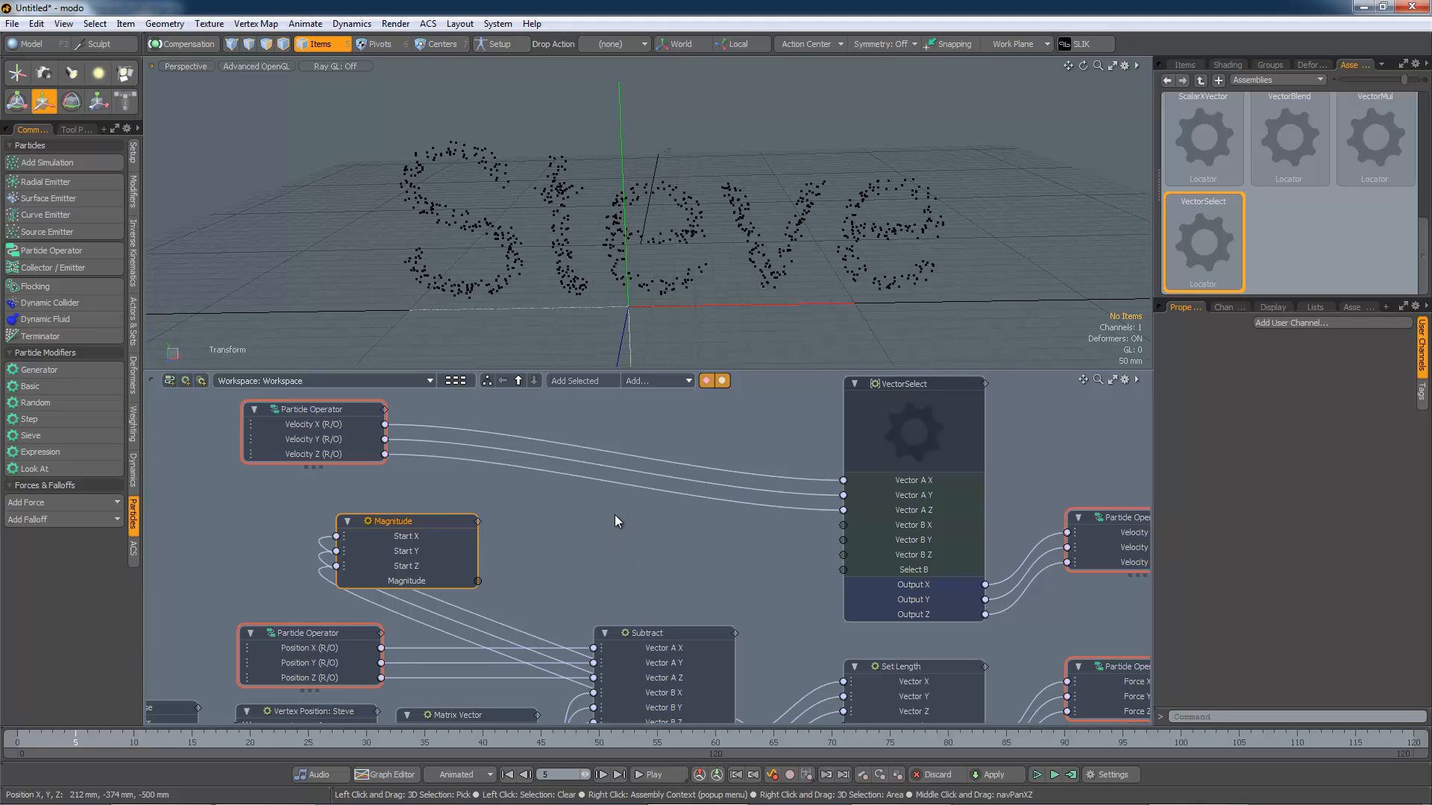
left_click(669, 382)
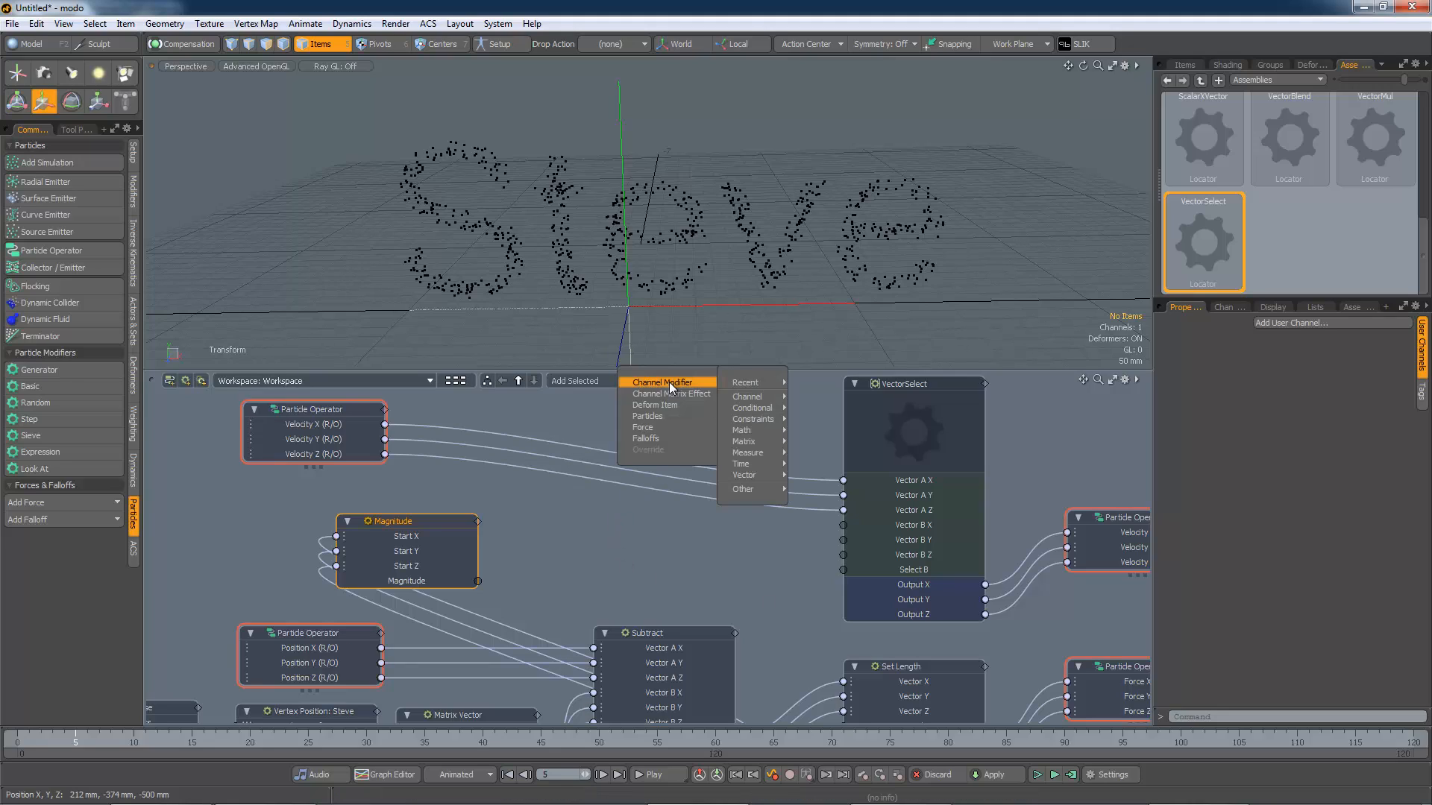
mouse_move(757, 410)
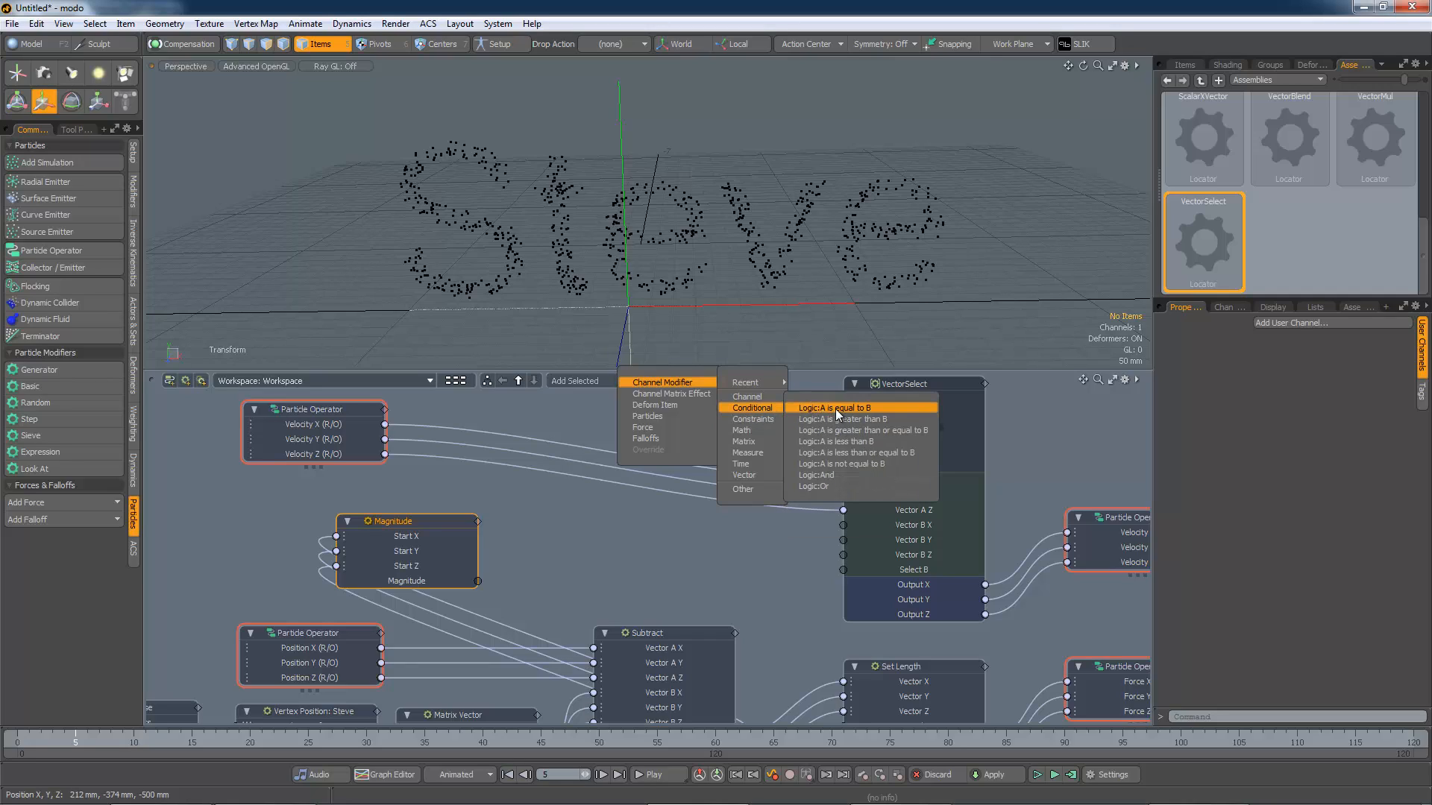
left_click(842, 445)
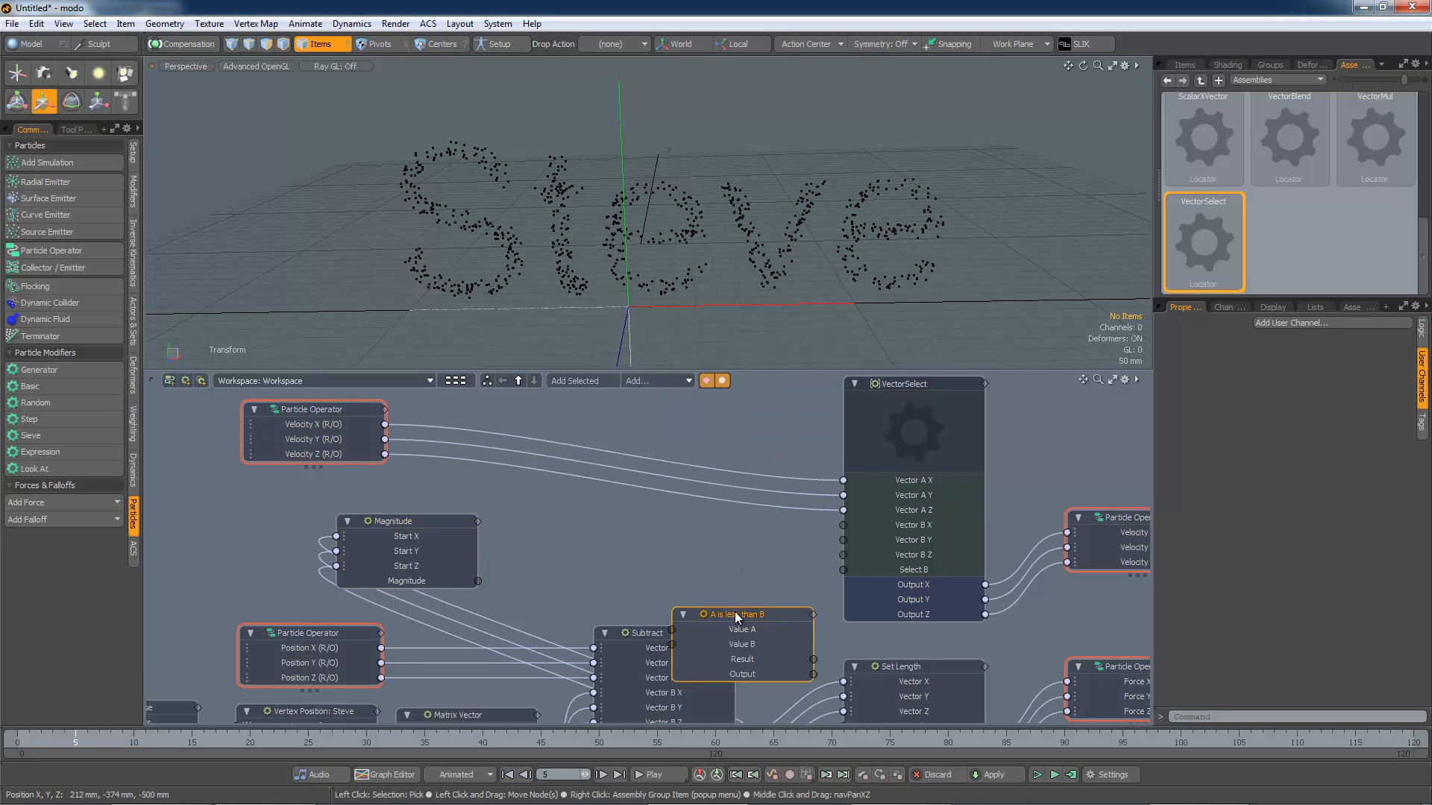
left_click_drag(733, 614, 638, 518)
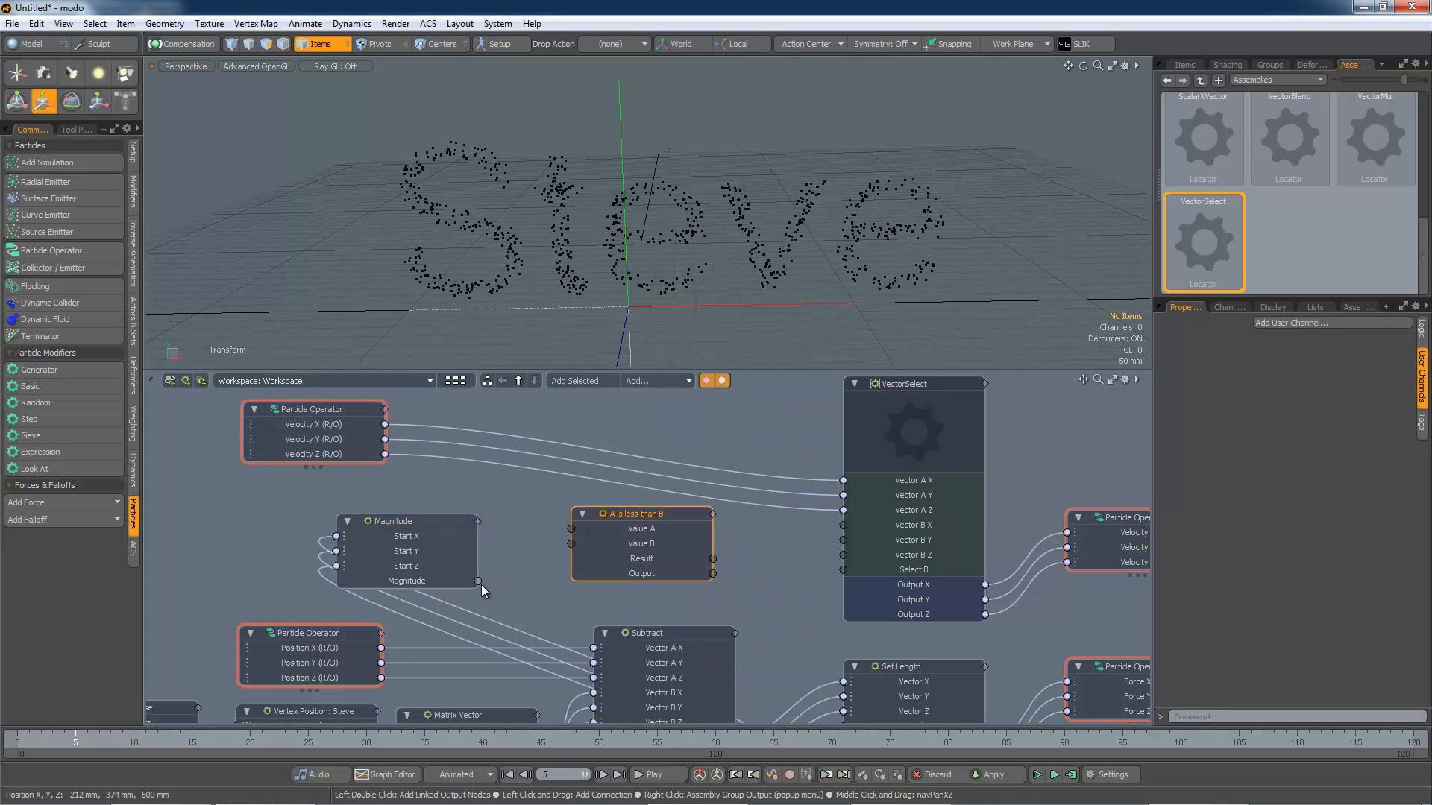
left_click_drag(478, 582, 572, 531)
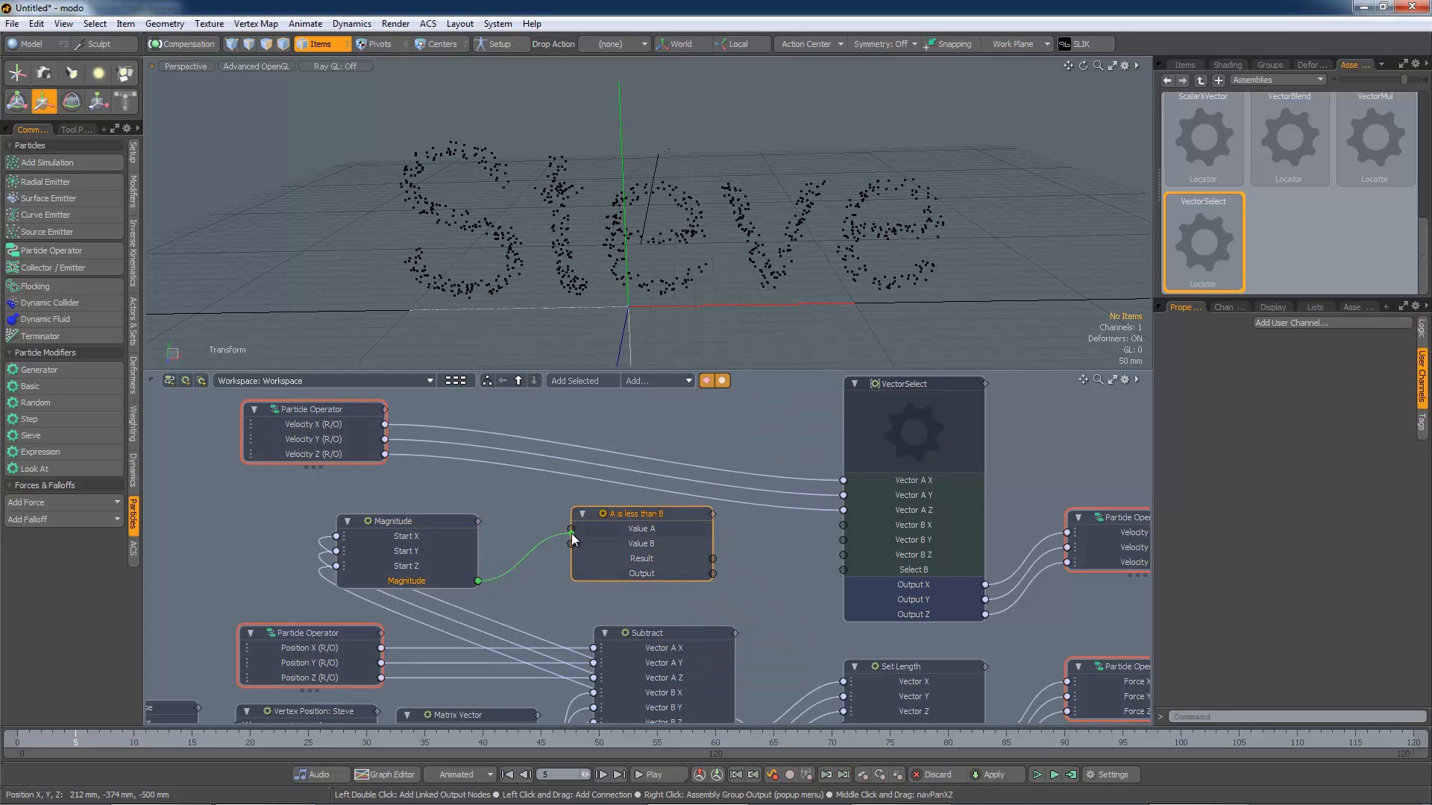
Step: Set the comparison node's Value B threshold and wire its Result into VectorSelect Select B
double_click(634, 547)
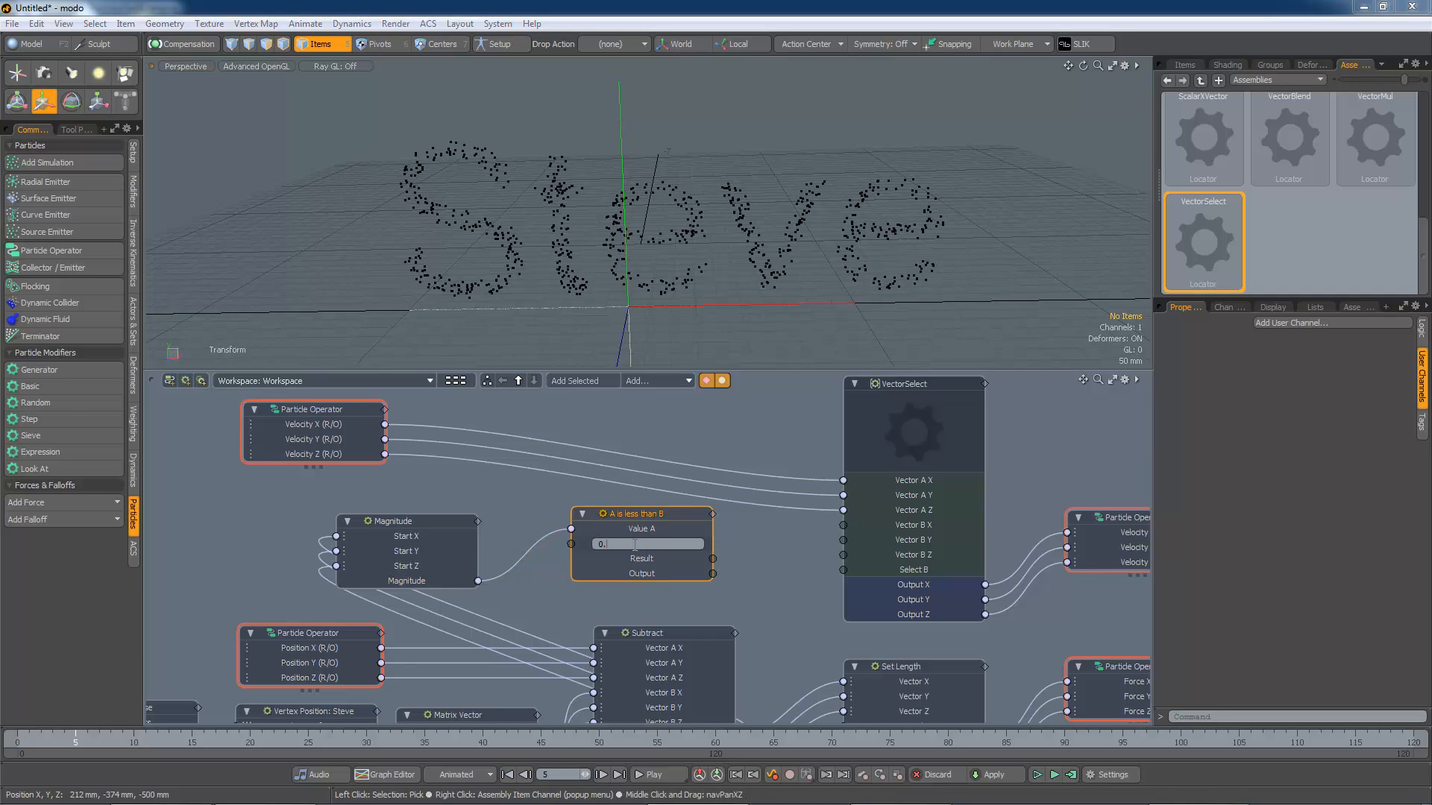
key("Return")
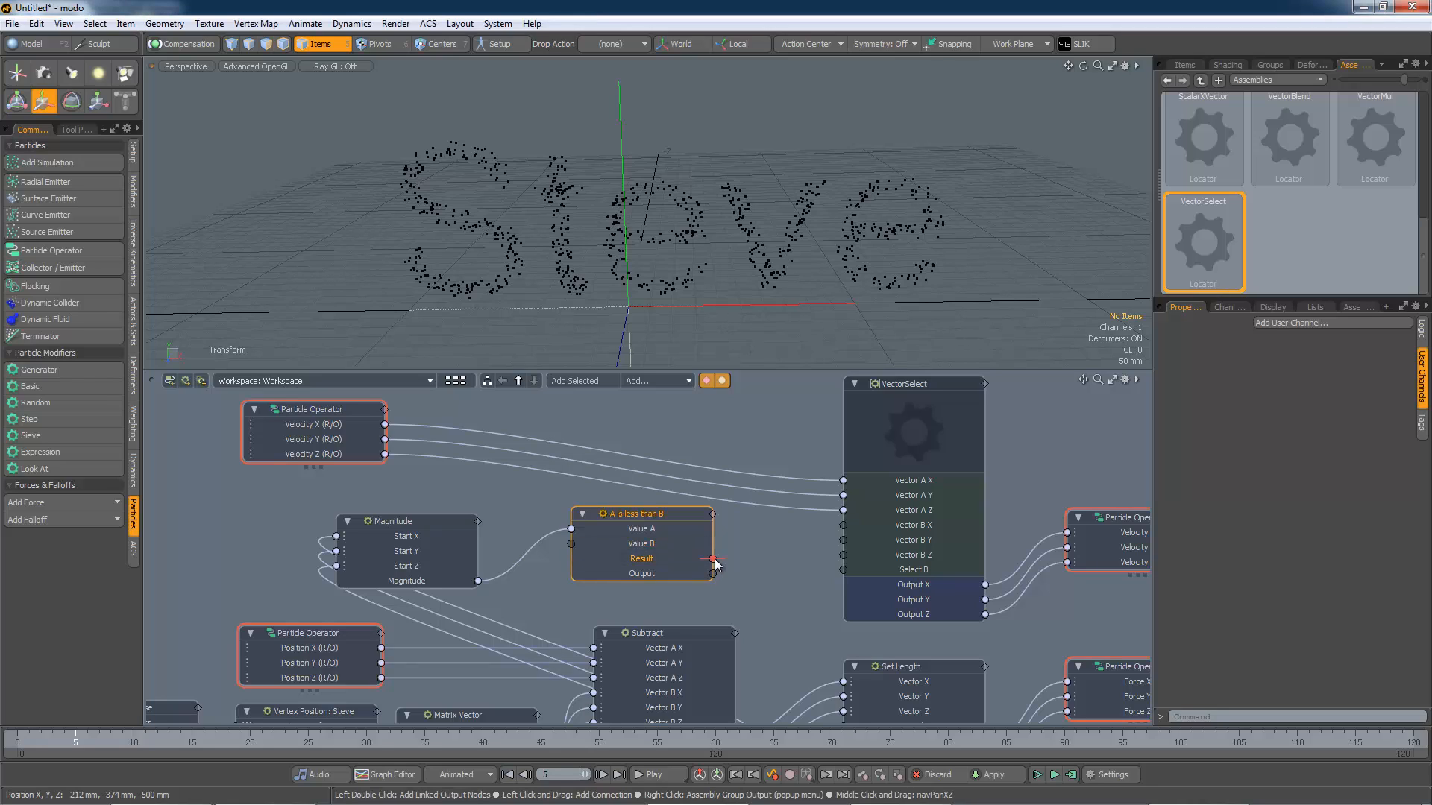
left_click_drag(714, 560, 849, 572)
Step: Play the simulation and inspect the particles gathering on the Steve text in the viewport
scroll(759, 616, "down", 3)
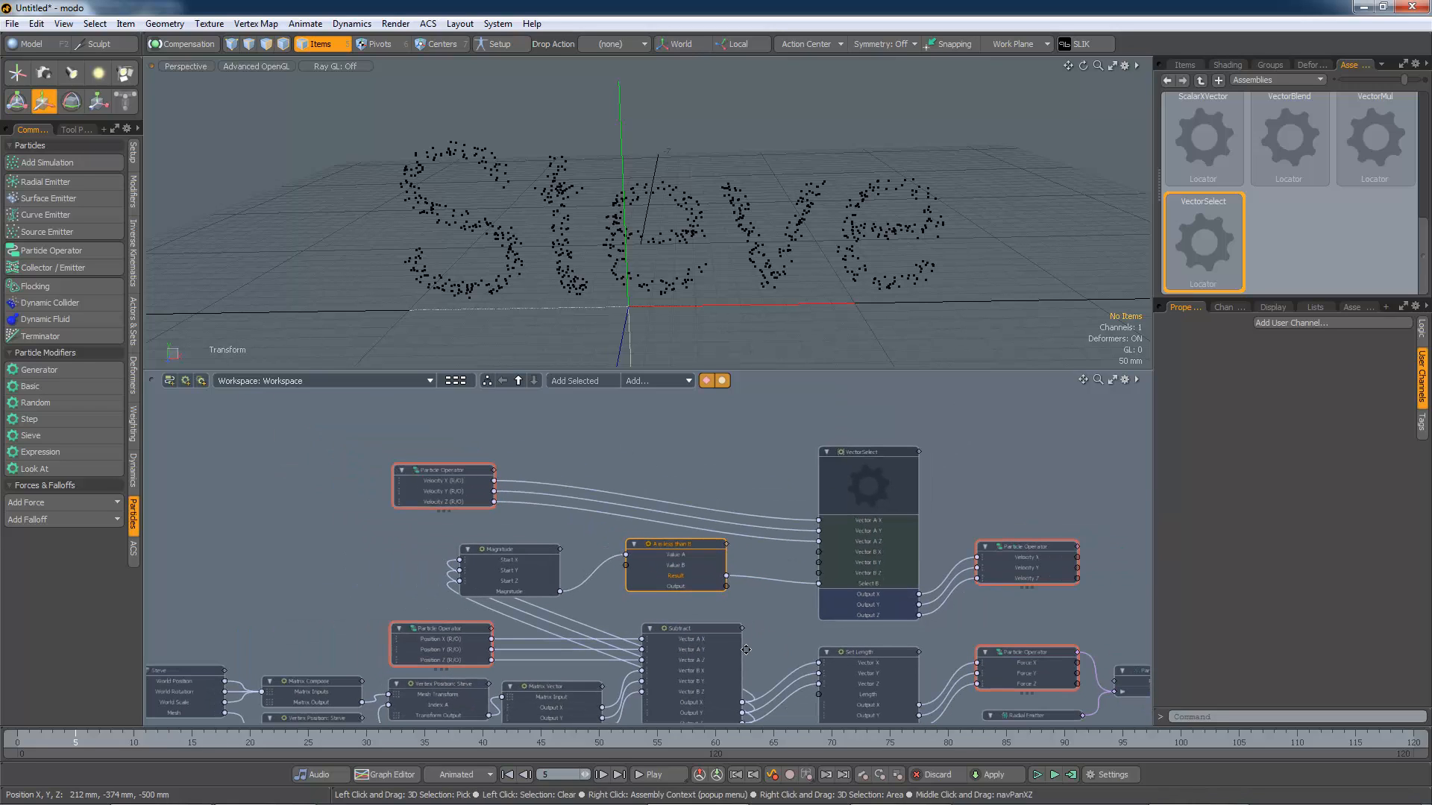
left_click_drag(755, 720, 726, 694, "alt+shift")
scroll(722, 610, "down", 1)
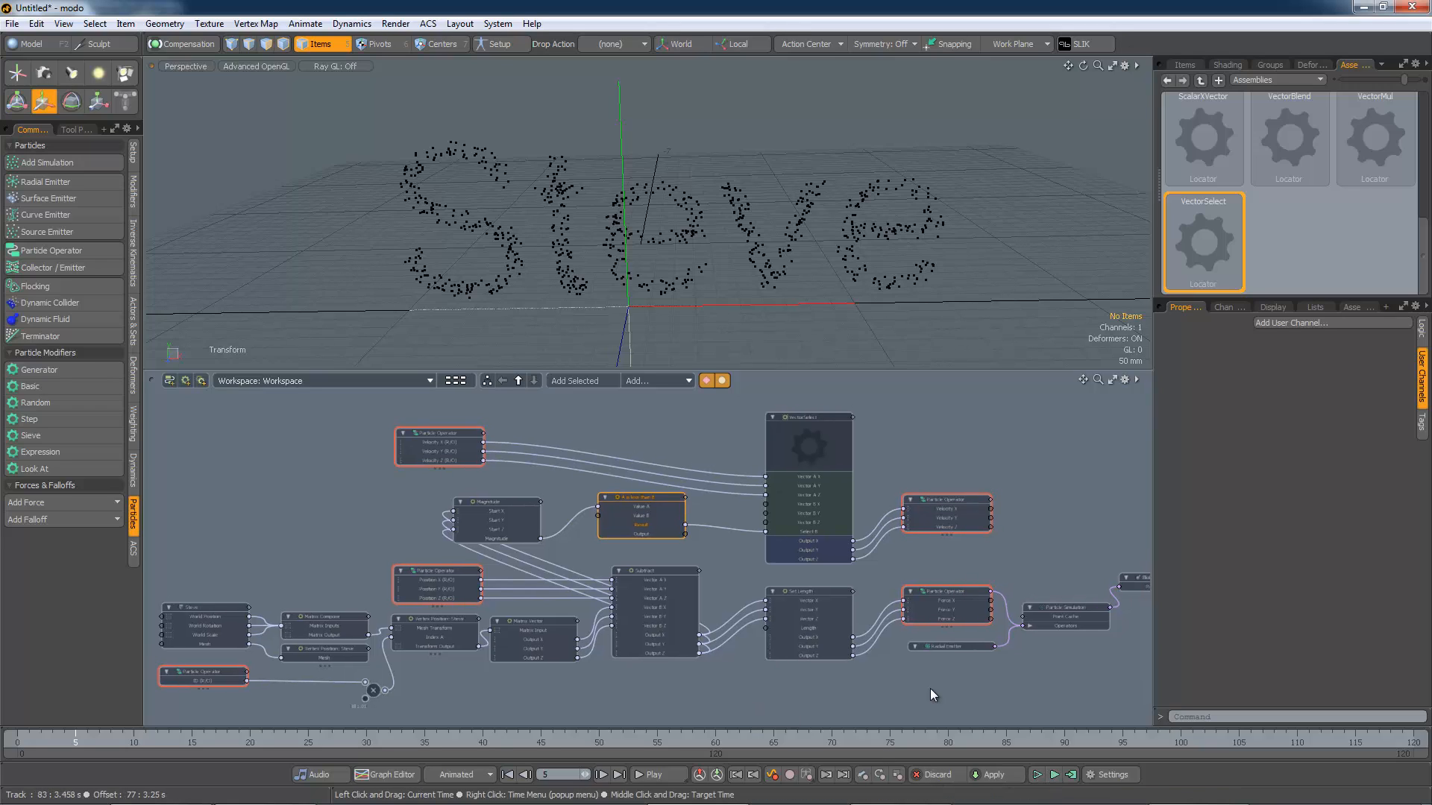
scroll(725, 304, "down", 5)
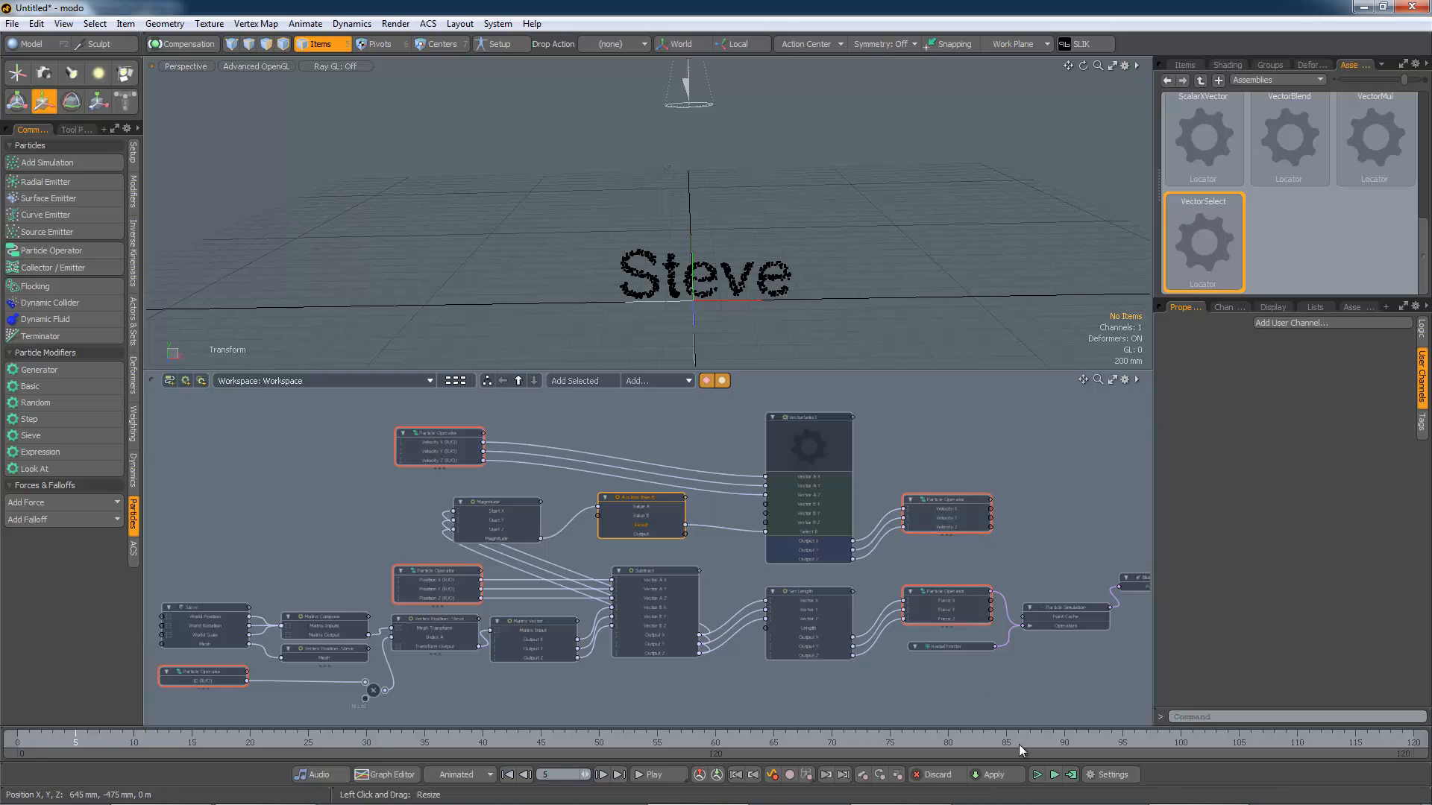
left_click(1054, 776)
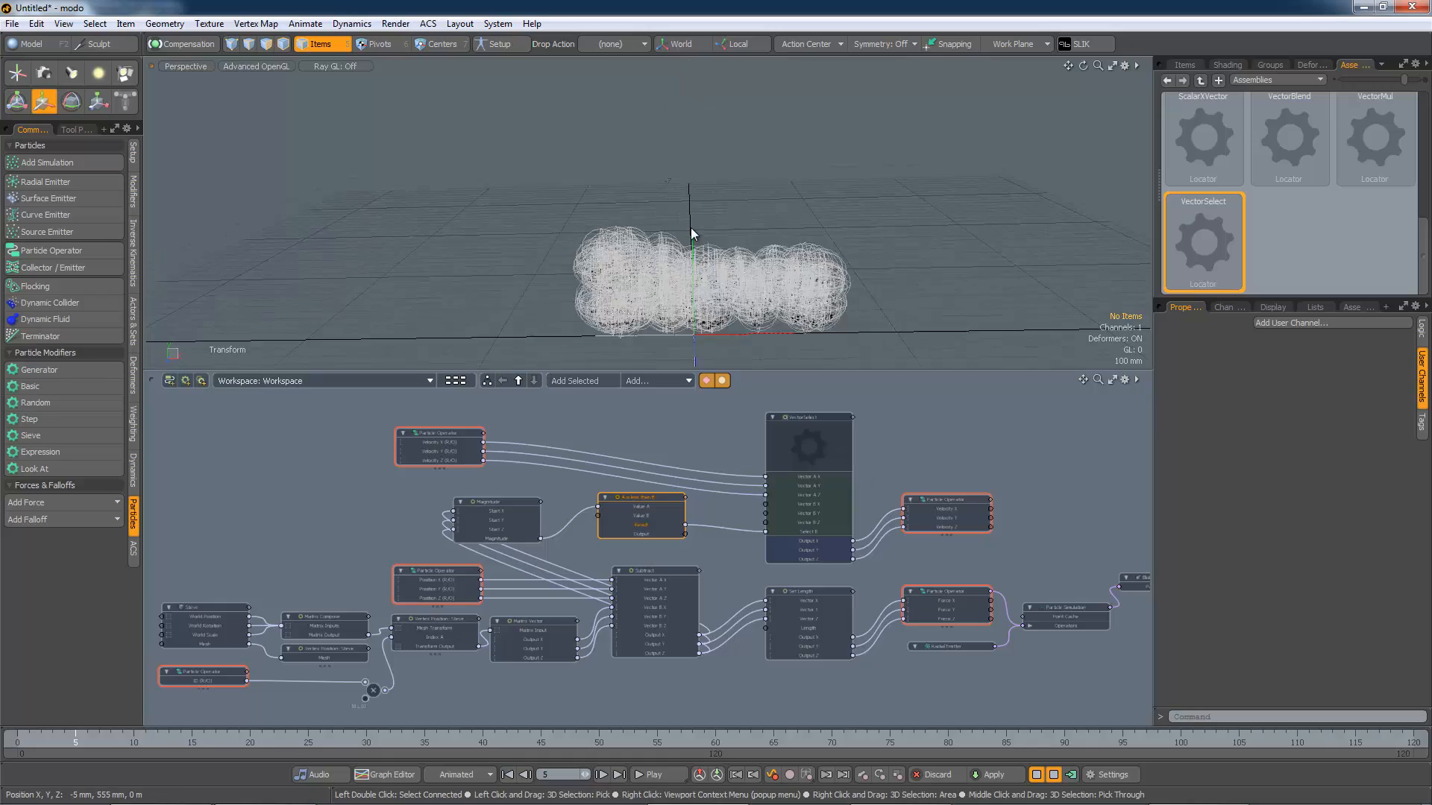
scroll(690, 227, "up", 5)
left_click_drag(787, 283, 764, 245, "alt")
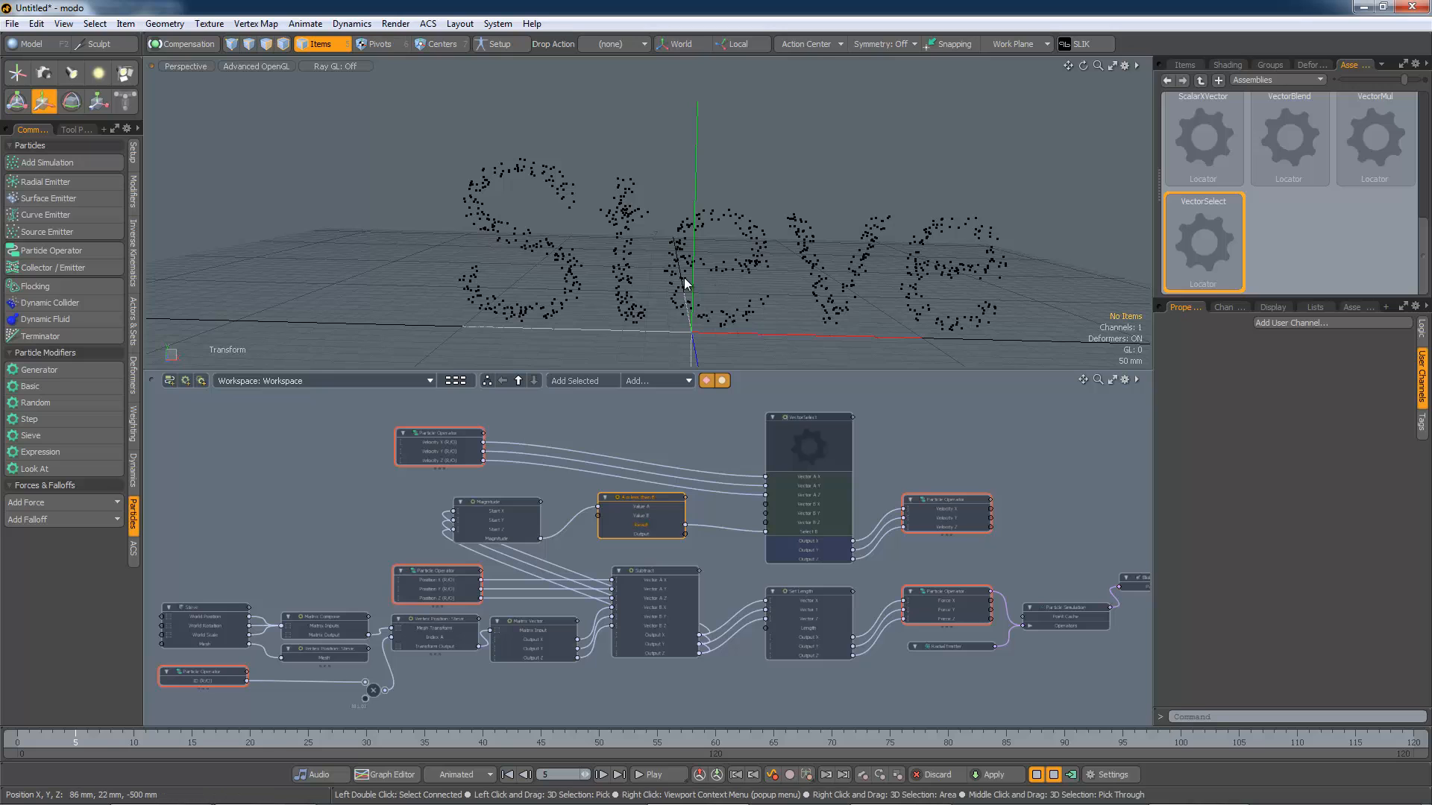
scroll(681, 281, "down", 3)
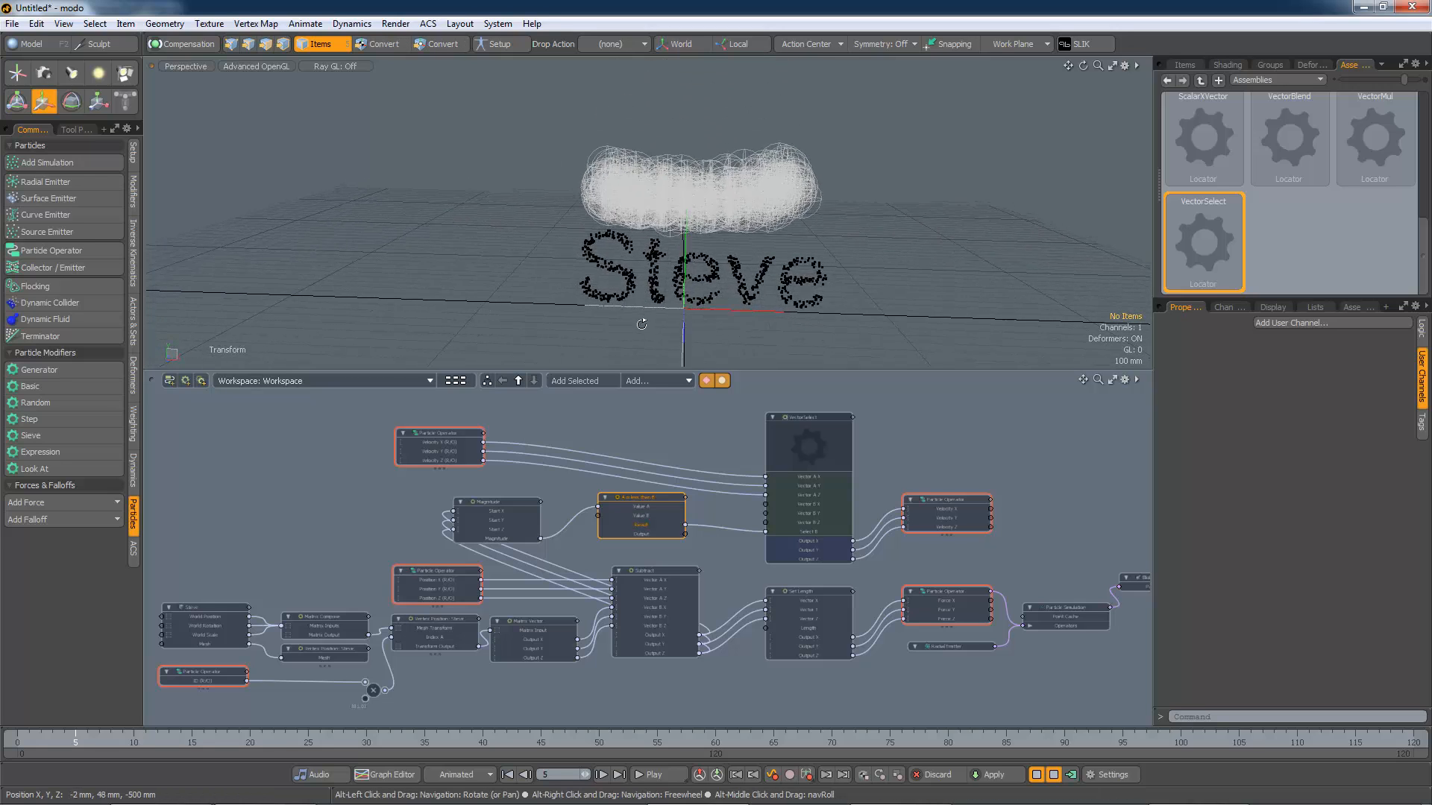
left_click_drag(859, 270, 780, 302, "alt")
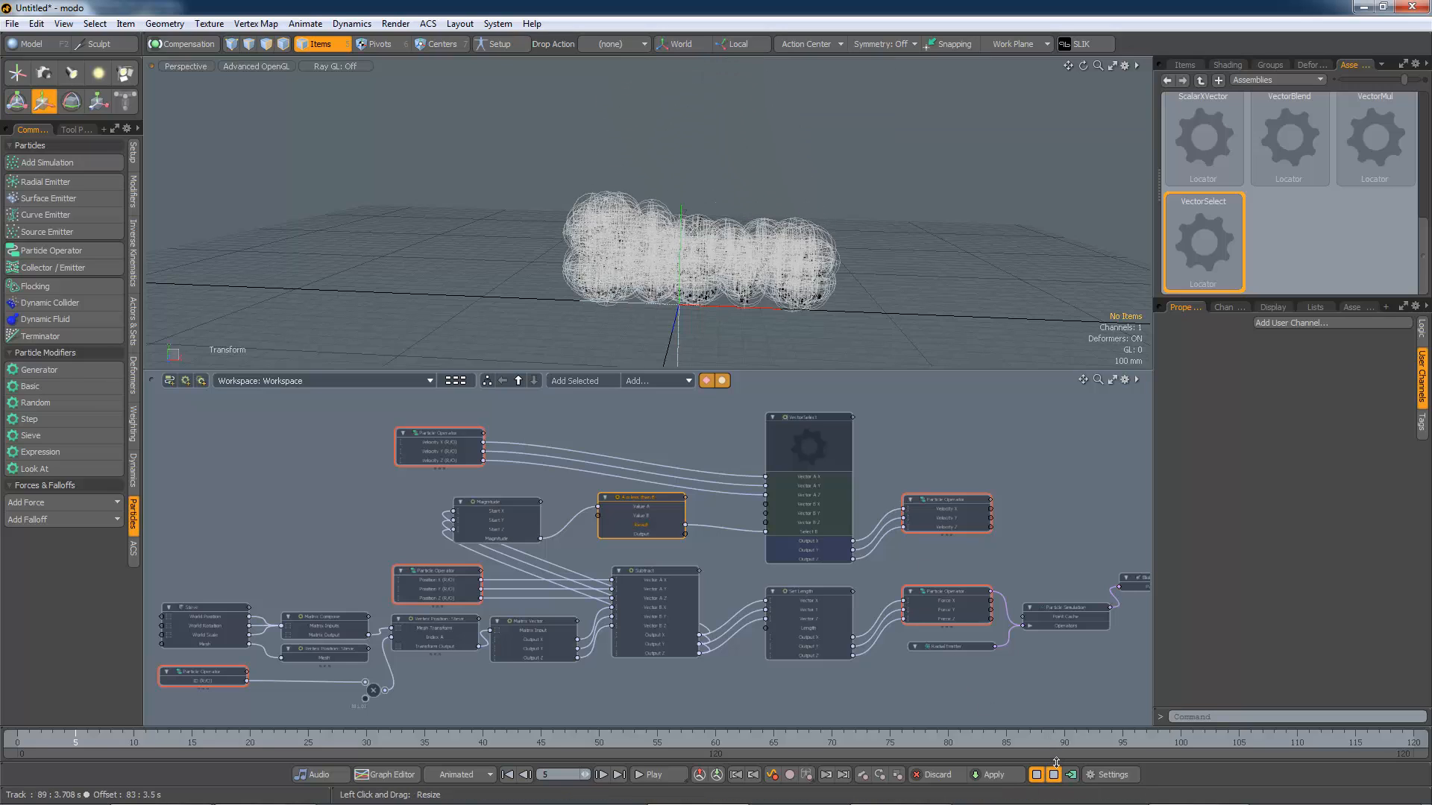
Step: Compute the simulation with start time 0, end time 12 and pre-roll 0
left_click(1050, 776)
left_click(1071, 777)
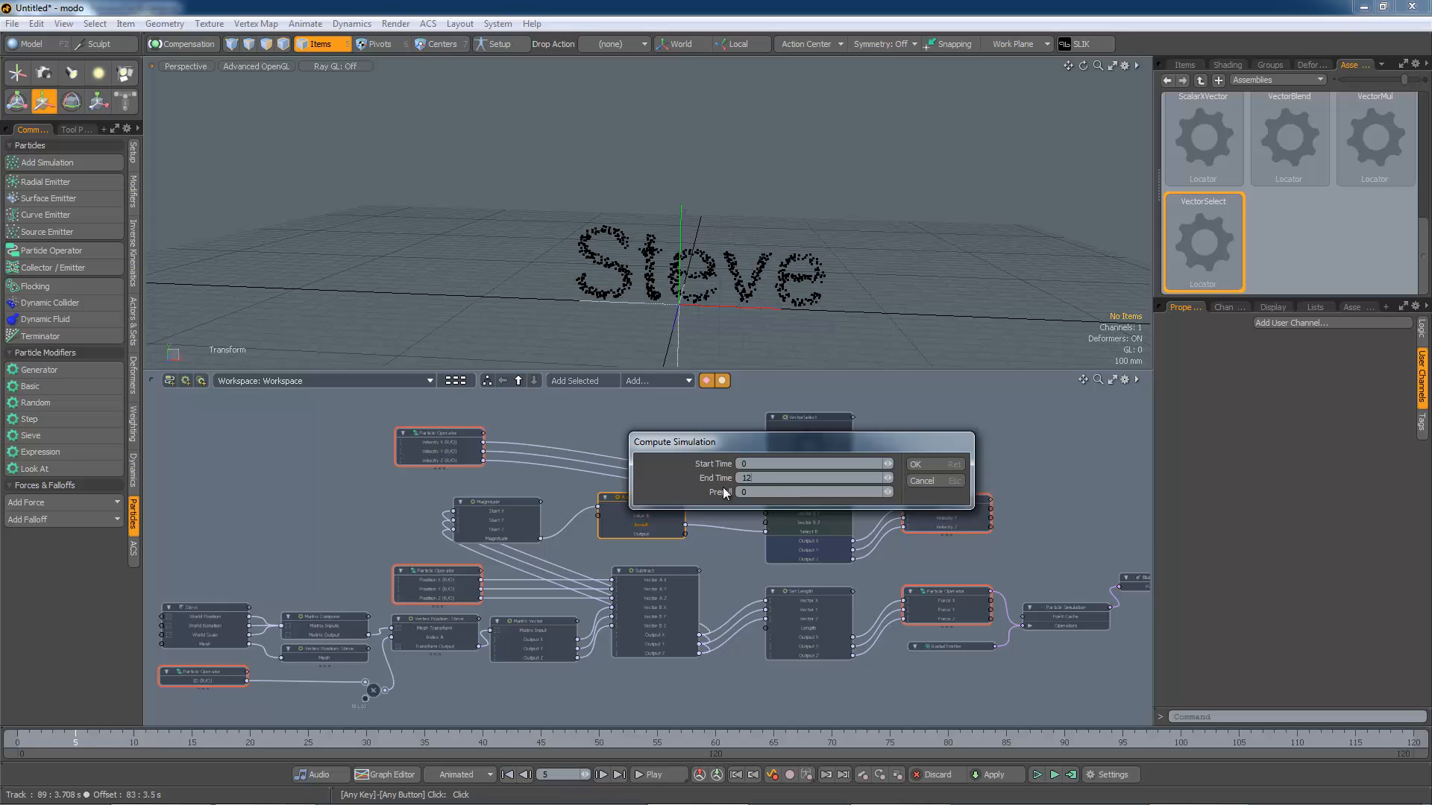
left_click(918, 464)
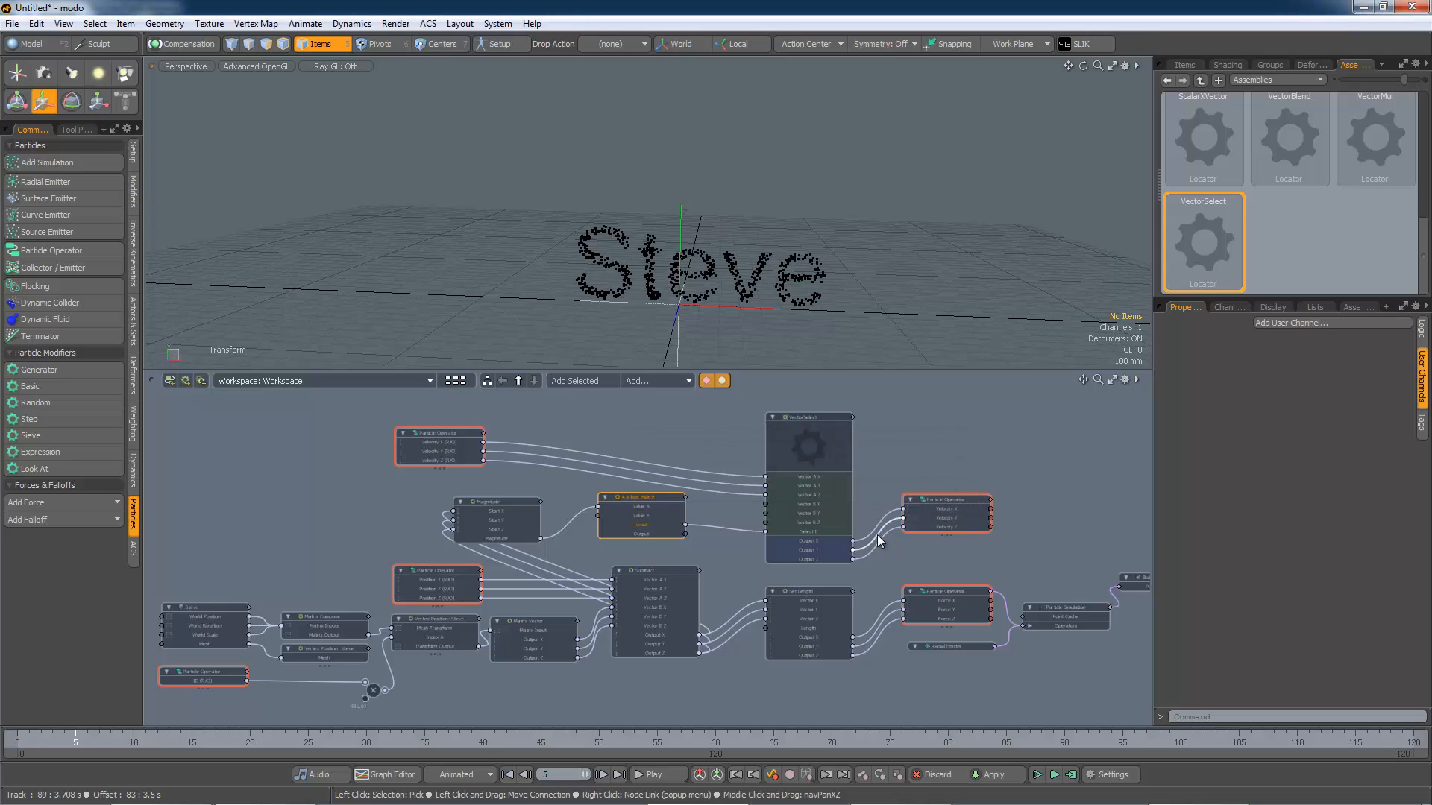
Step: Jump to frame 60, render a preview of the blob particles, and select the Blob item
left_click(716, 741)
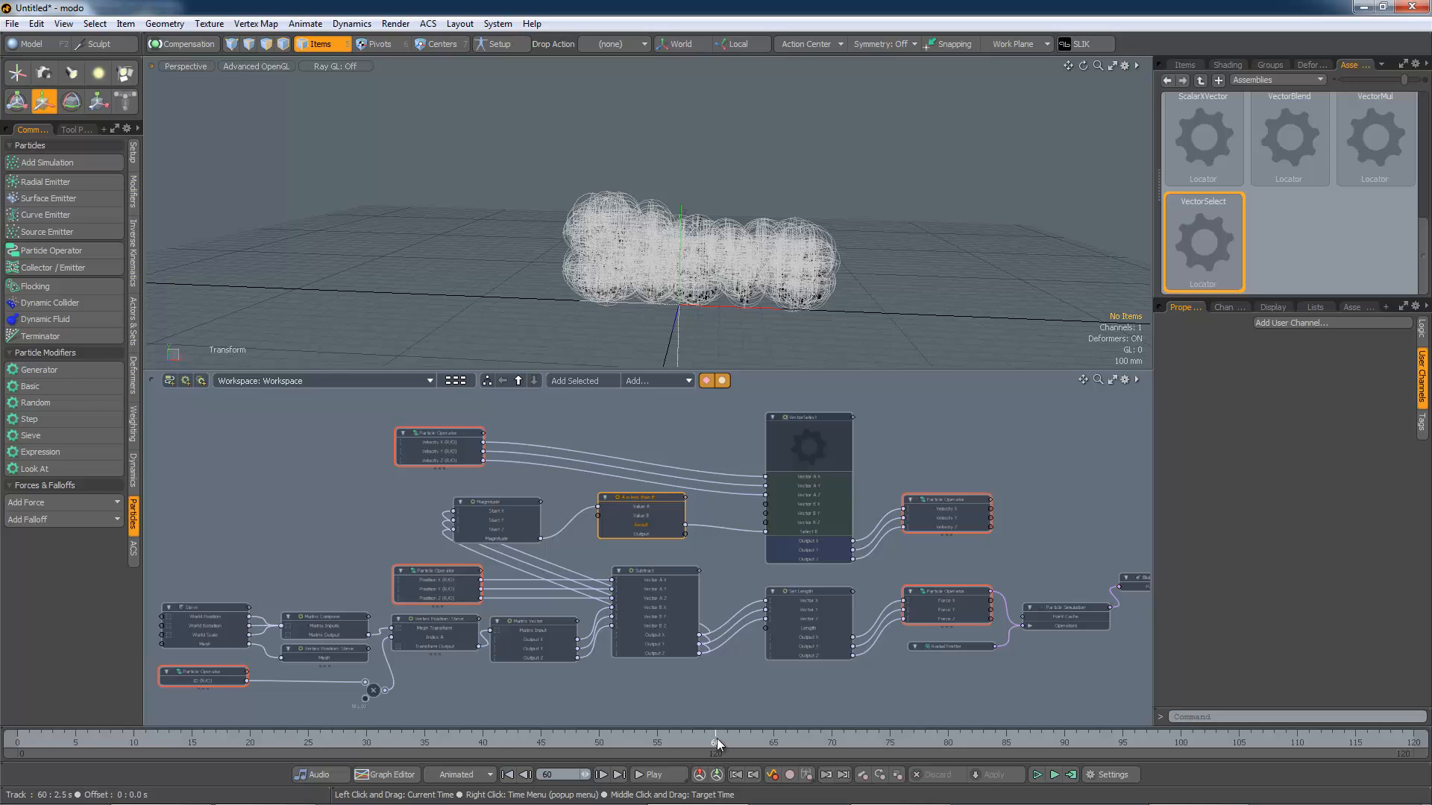
key("F9")
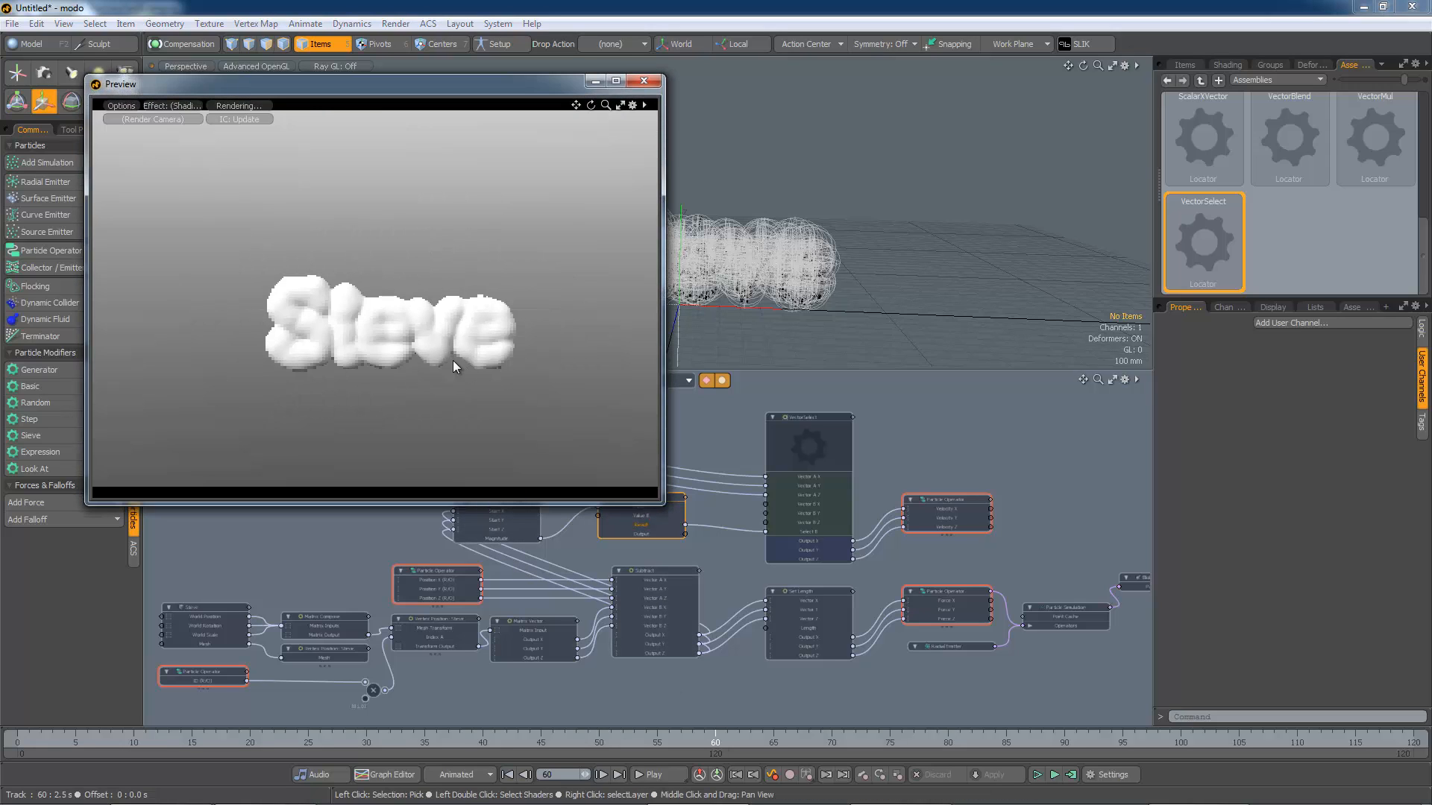
scroll(434, 346, "up", 4)
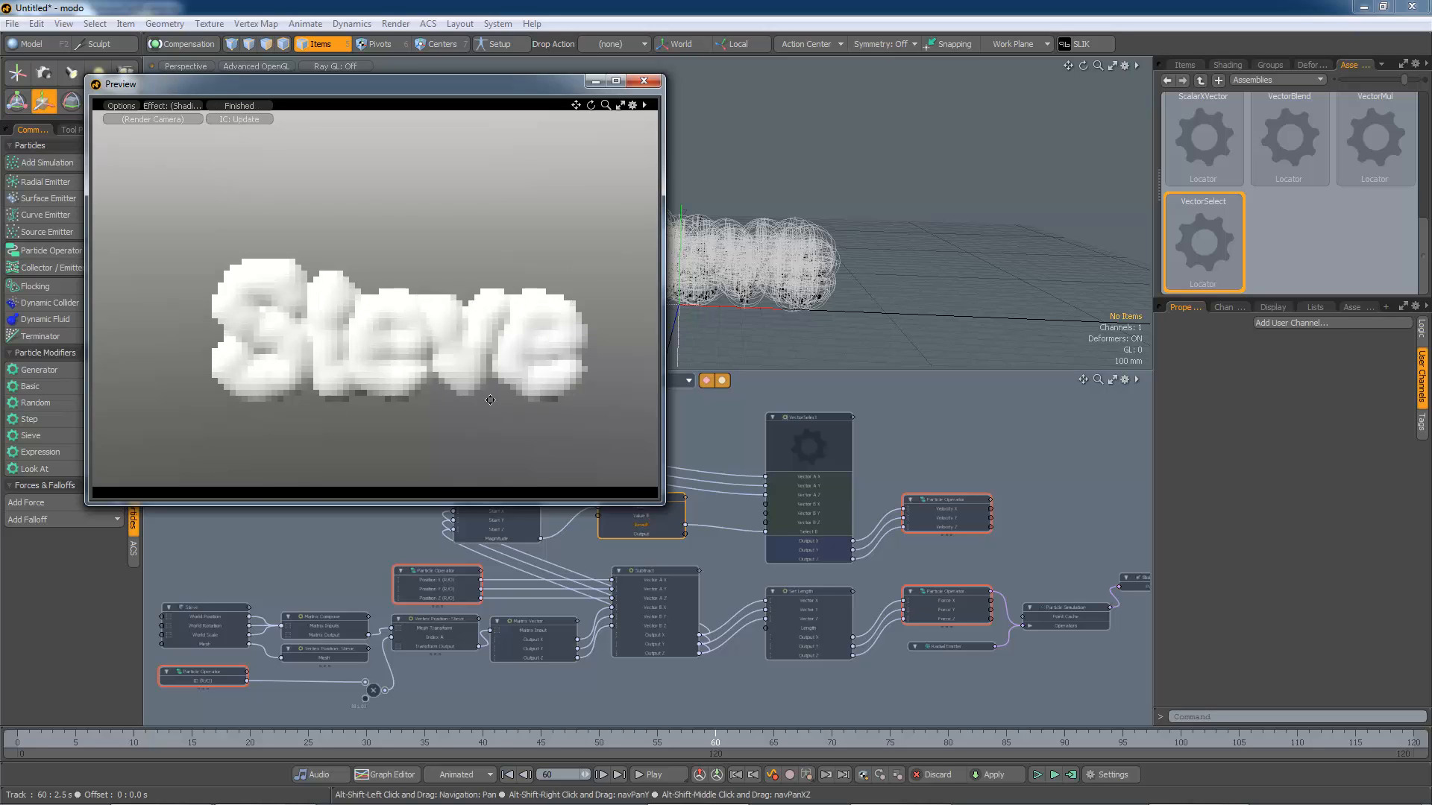
left_click_drag(490, 400, 488, 358, "alt+shift")
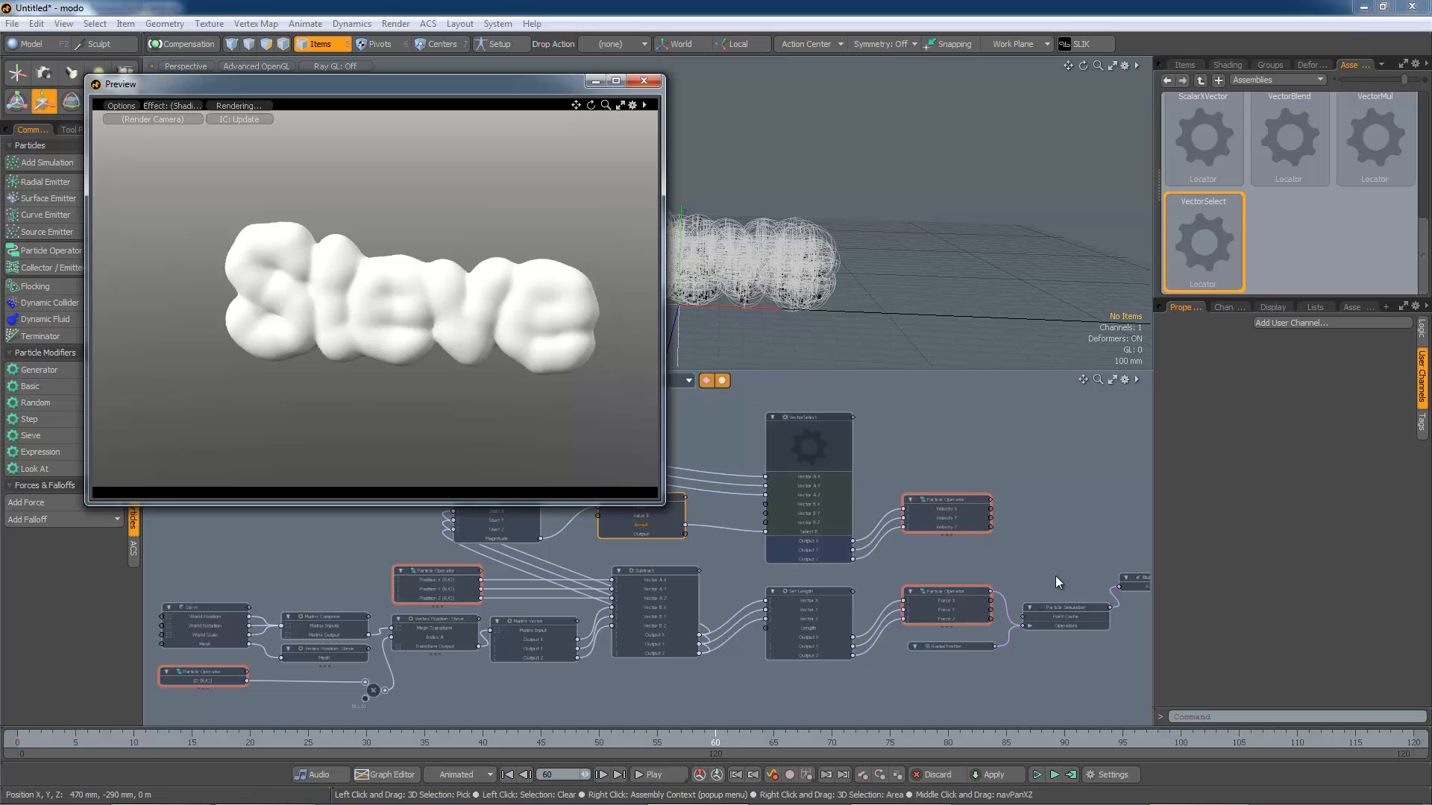
left_click(1134, 578)
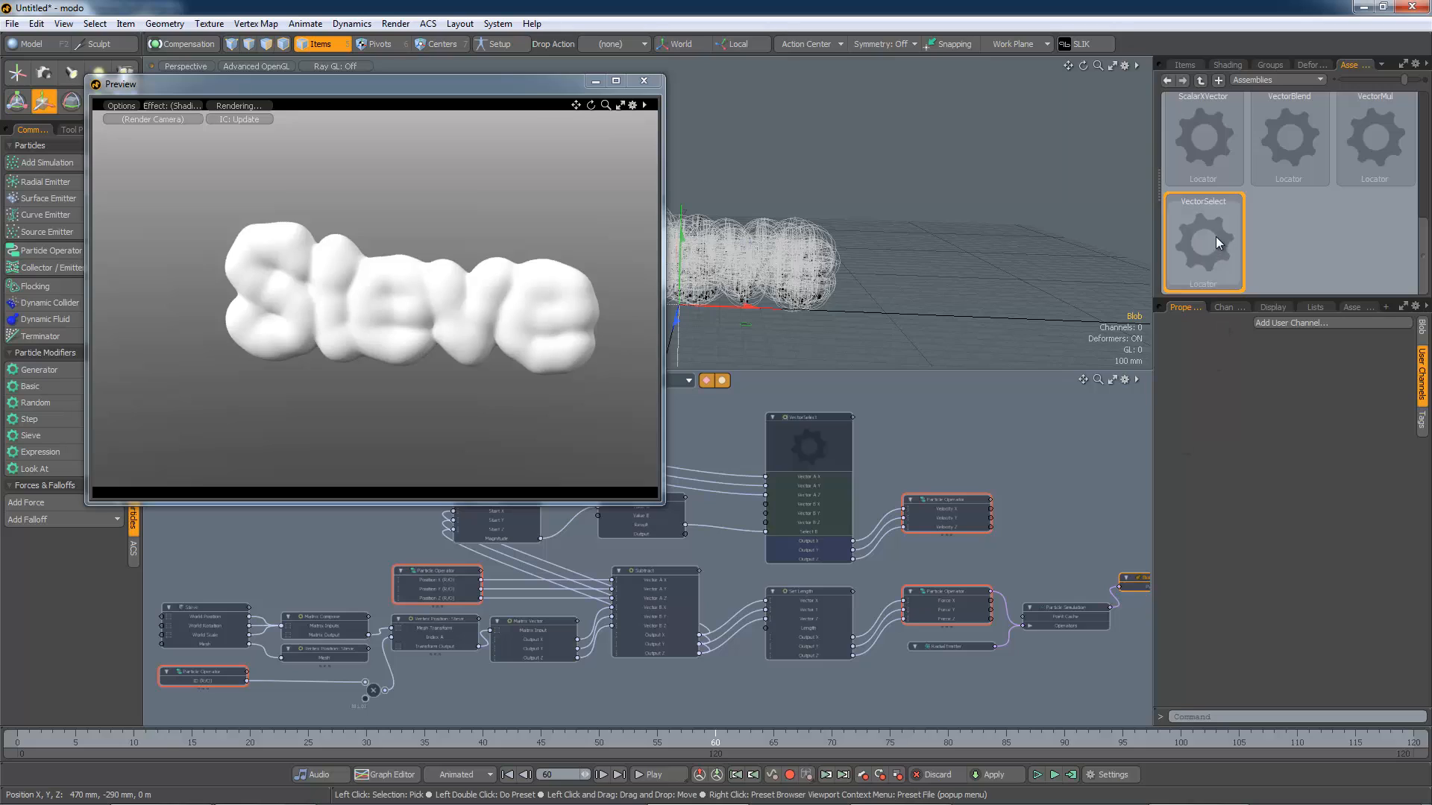
Step: Select the Blob item in the item list, open its properties and adjust its radius
left_click(1185, 64)
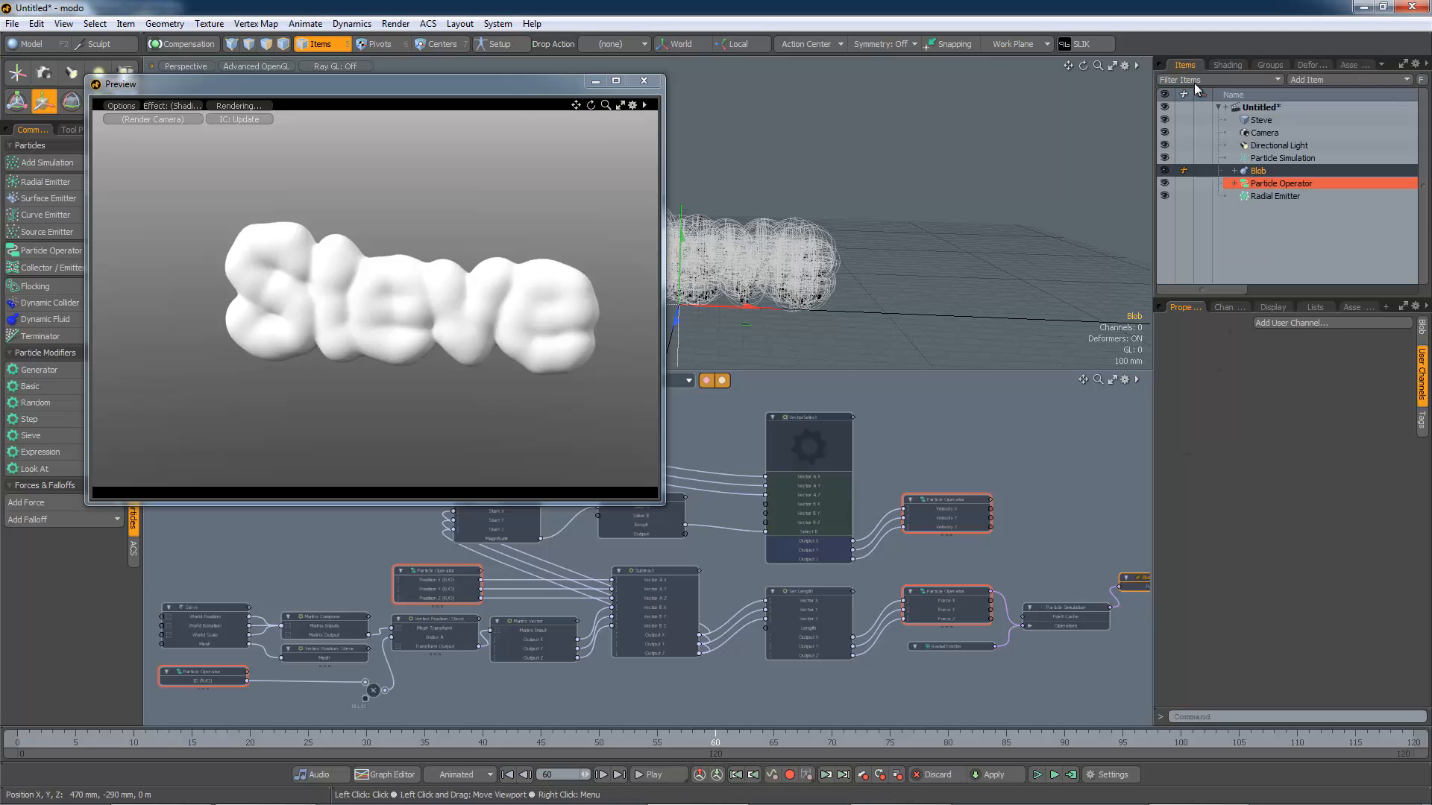
double_click(1257, 172)
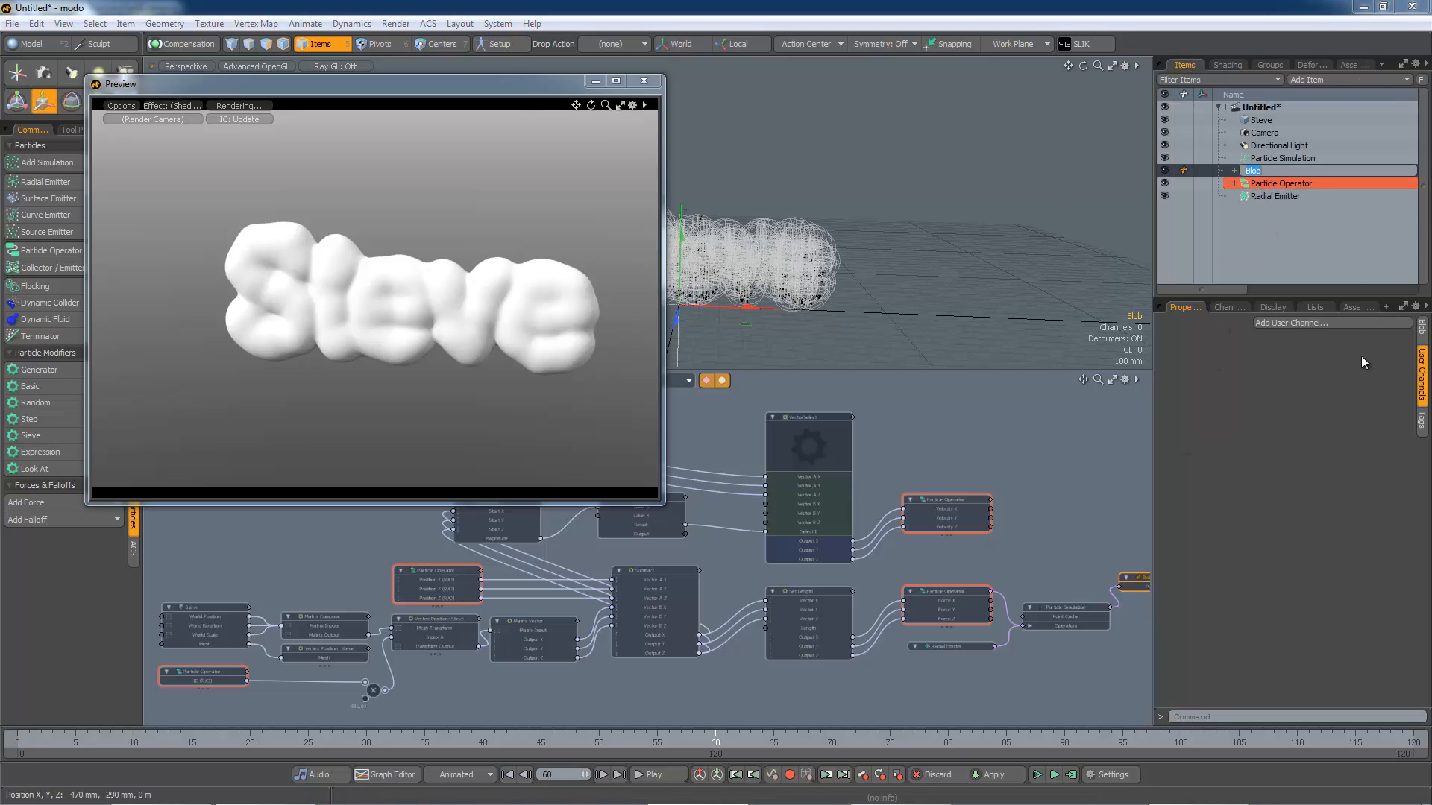
left_click(1420, 328)
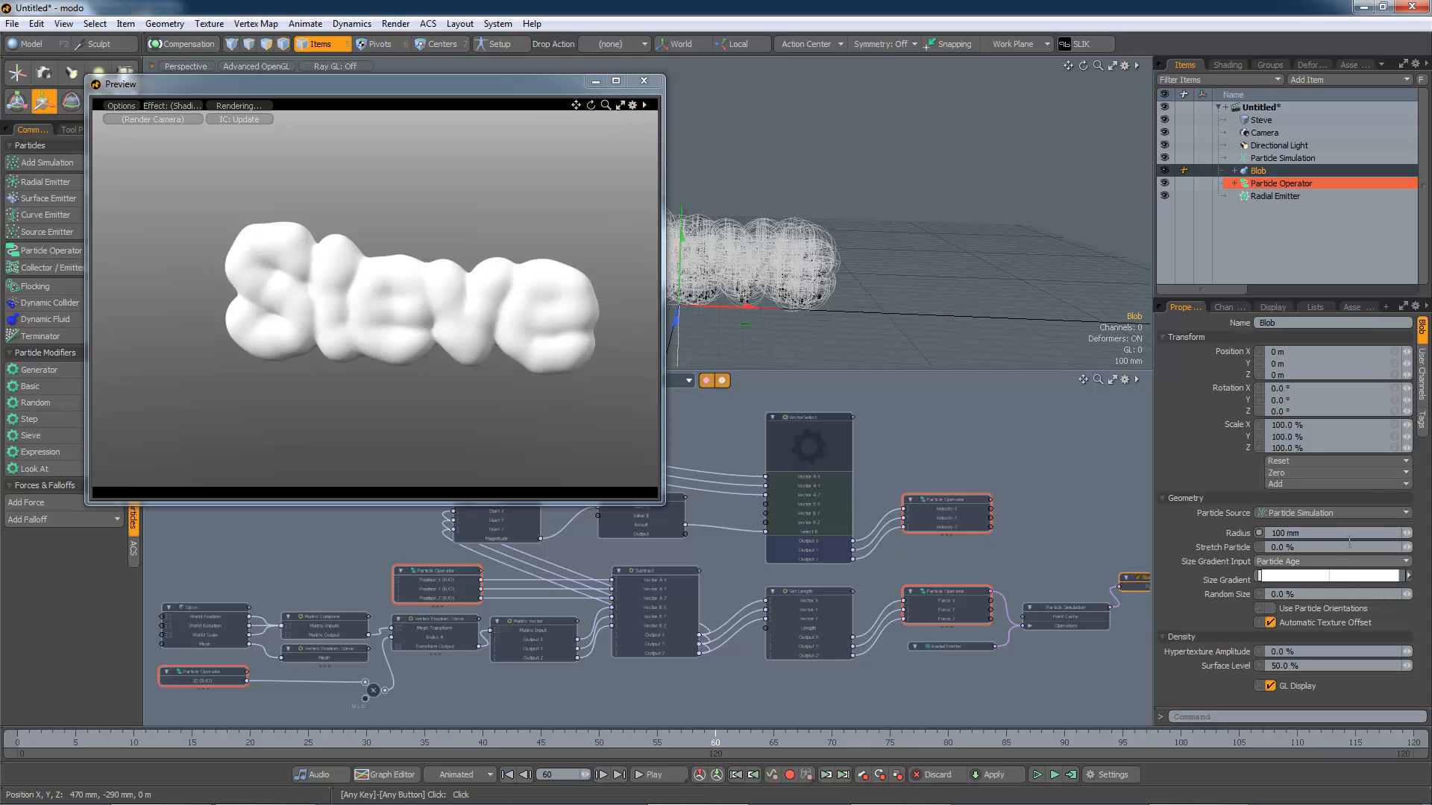
left_click_drag(1407, 538, 1371, 541)
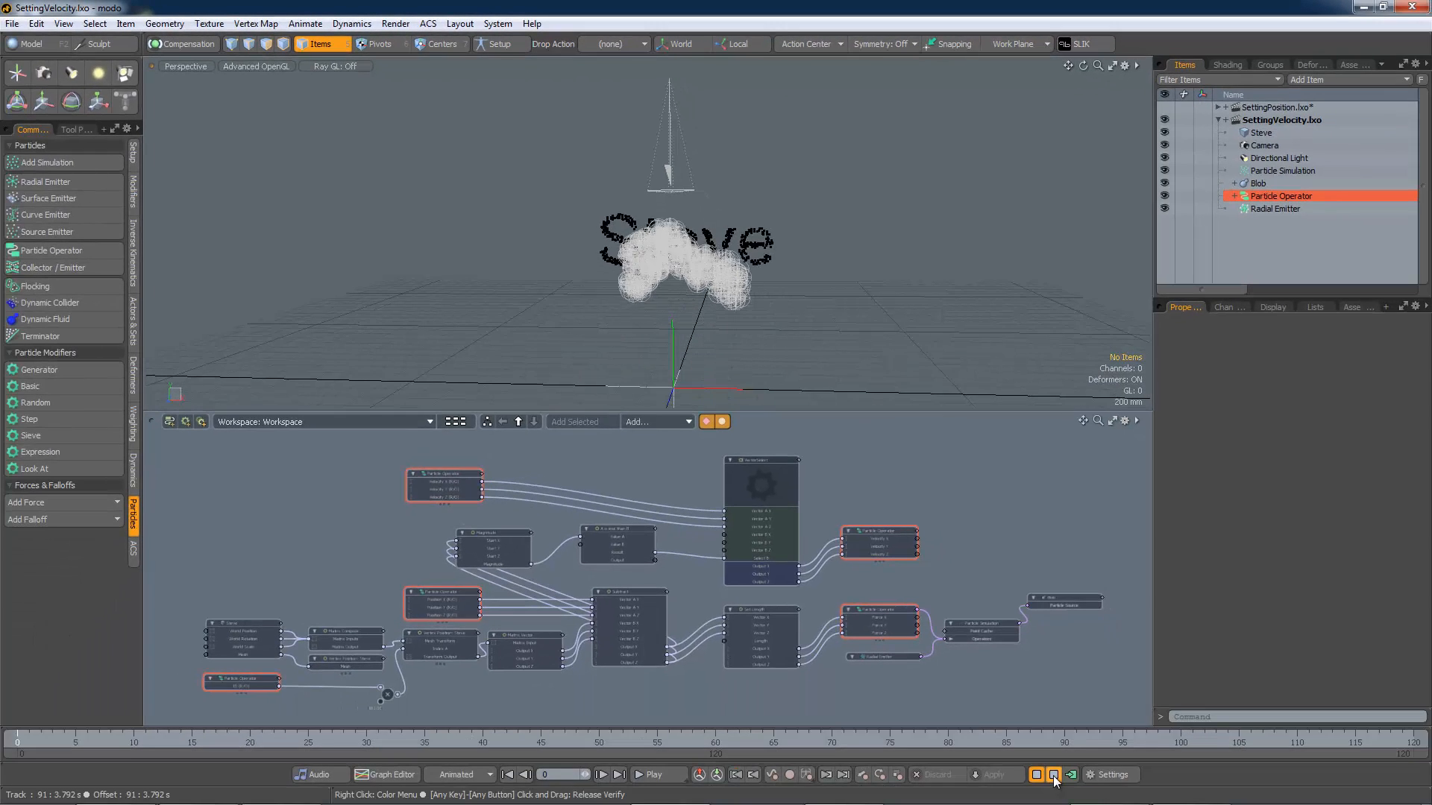
Step: Play and stop the particle simulation to review how the blobs form the Steve text
left_click(1054, 776)
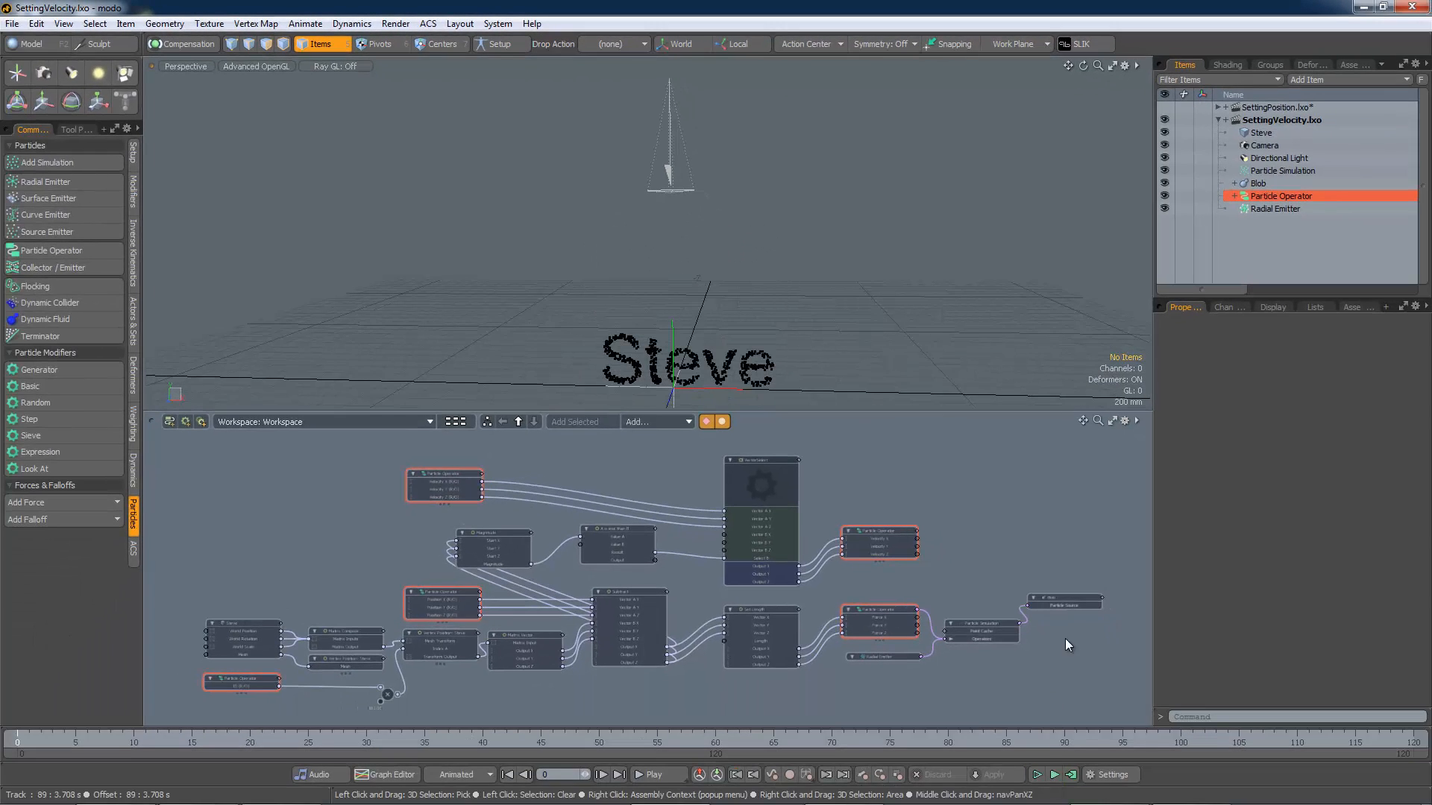
left_click(1275, 105)
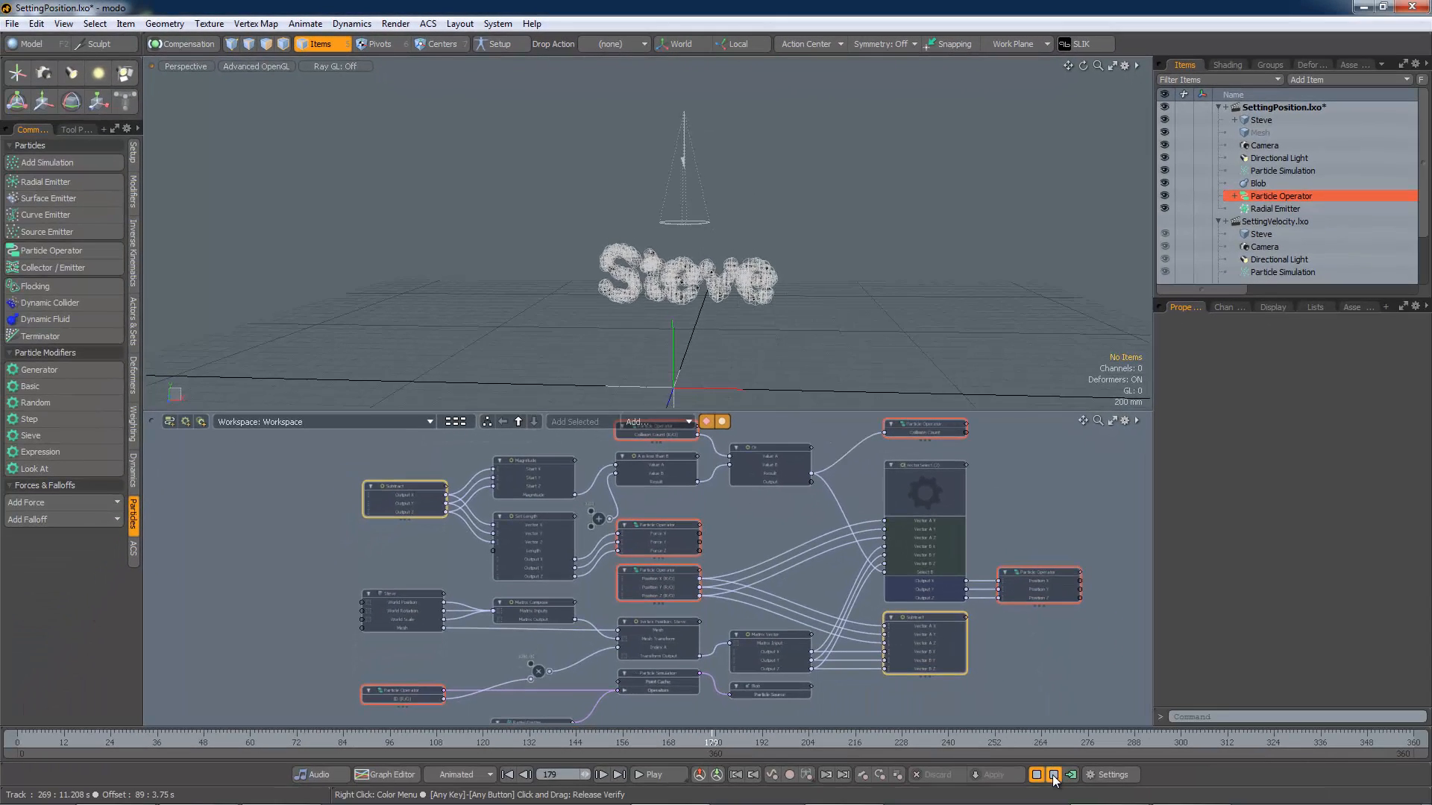
left_click(1054, 775)
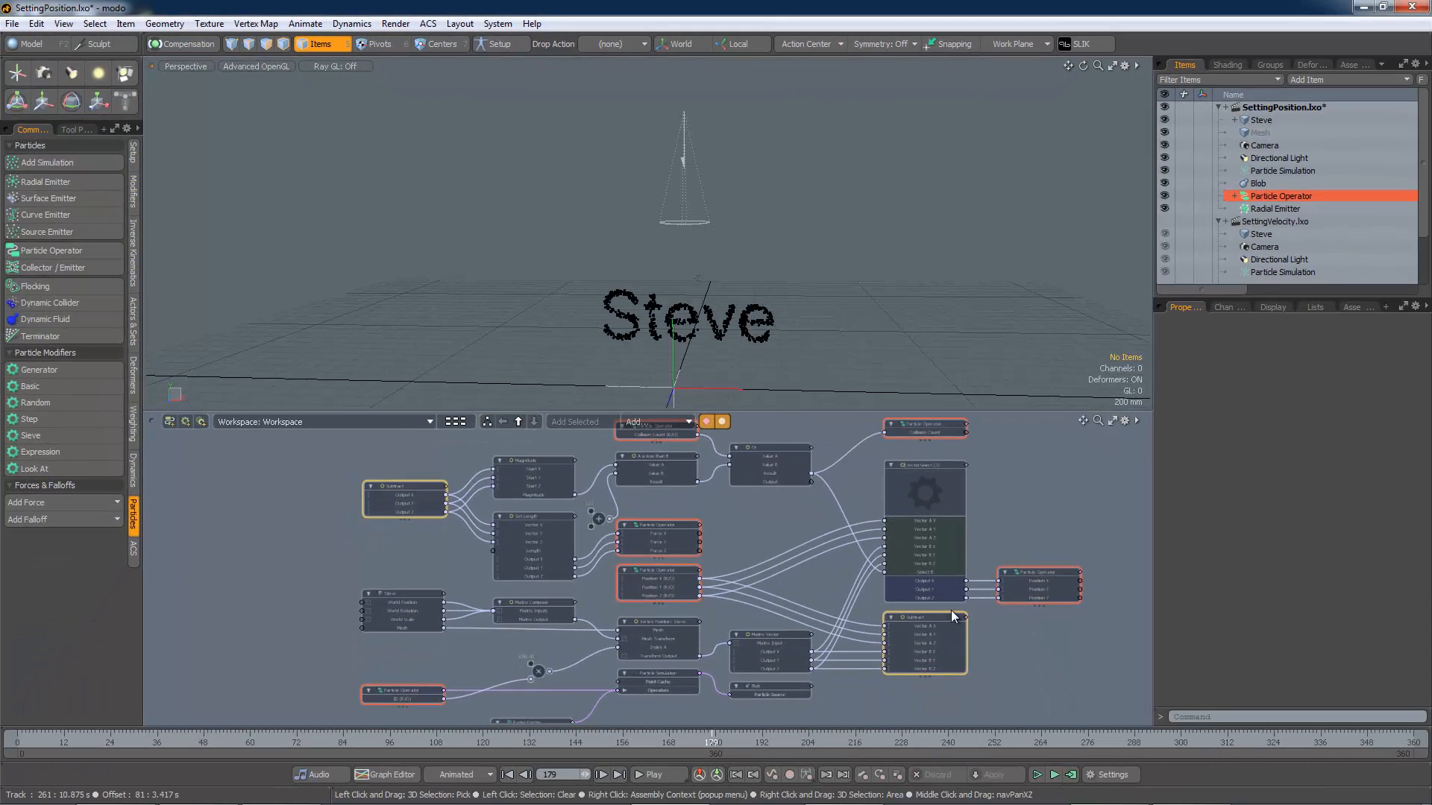
Step: Enlarge the schematic and frame the VectorSelect assembly with its input and output nodes
left_click_drag(773, 409, 774, 219)
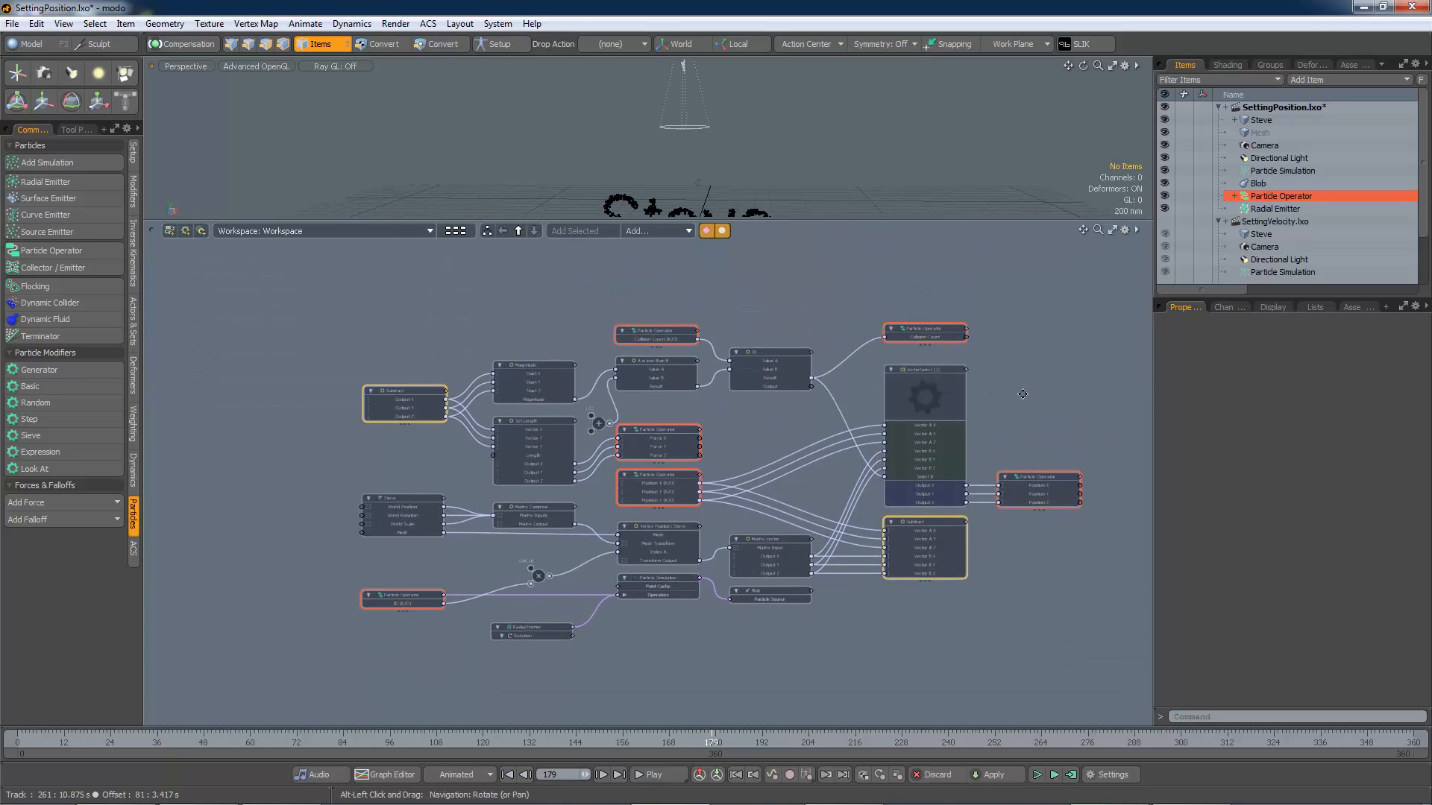
left_click_drag(1023, 394, 912, 403, "alt")
scroll(939, 504, "up", 3)
scroll(938, 502, "up", 6)
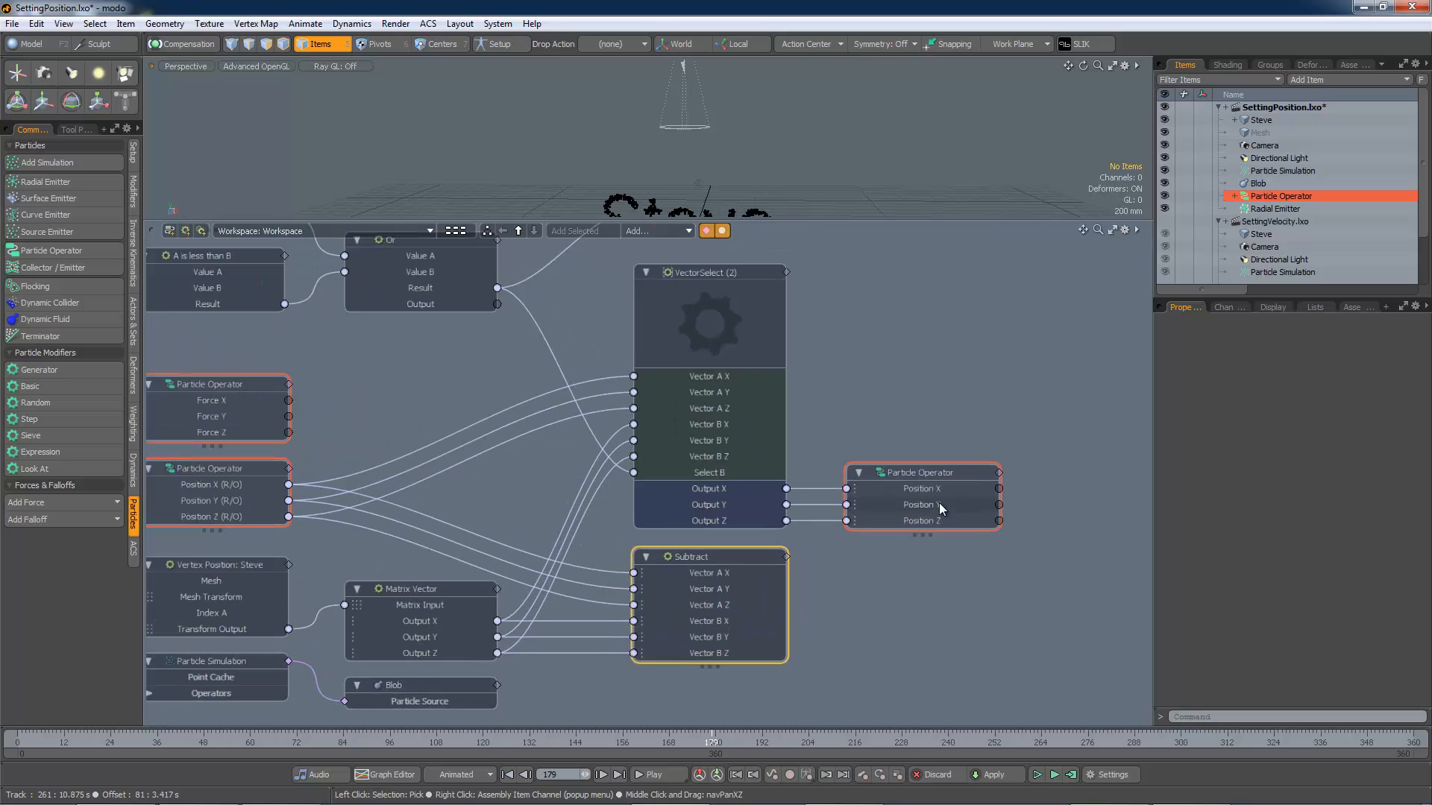
scroll(932, 508, "up", 1)
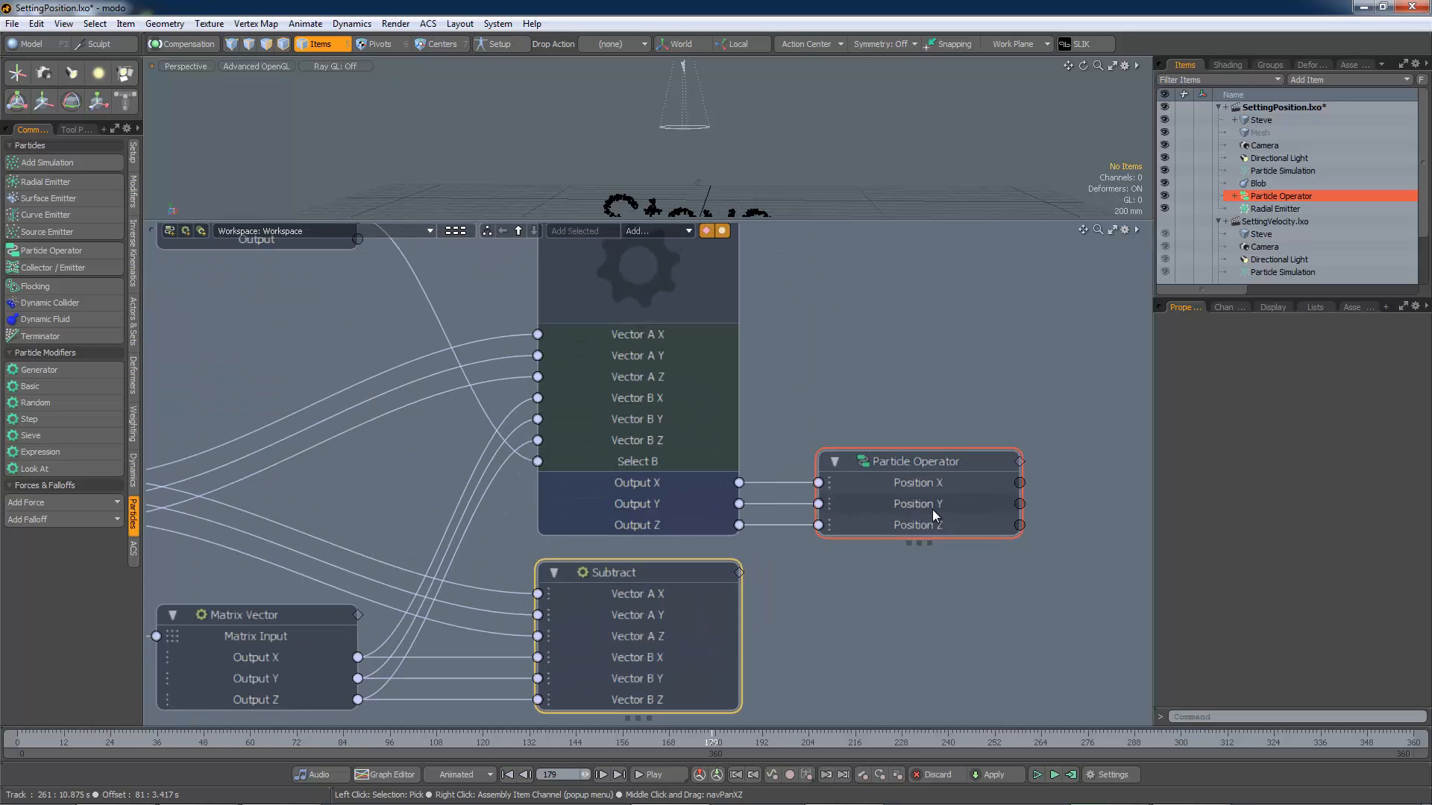
scroll(920, 530, "down", 1)
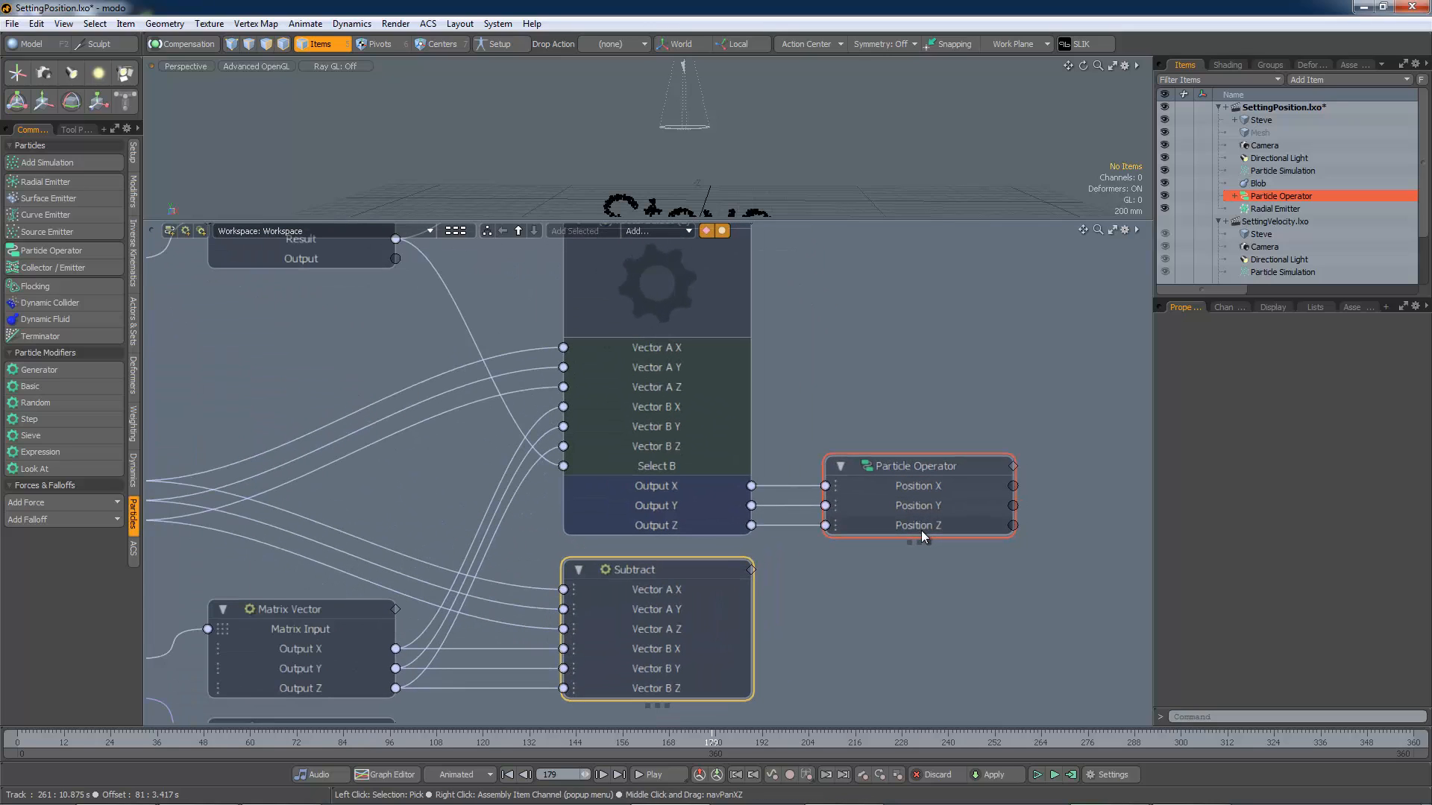
scroll(920, 531, "down", 3)
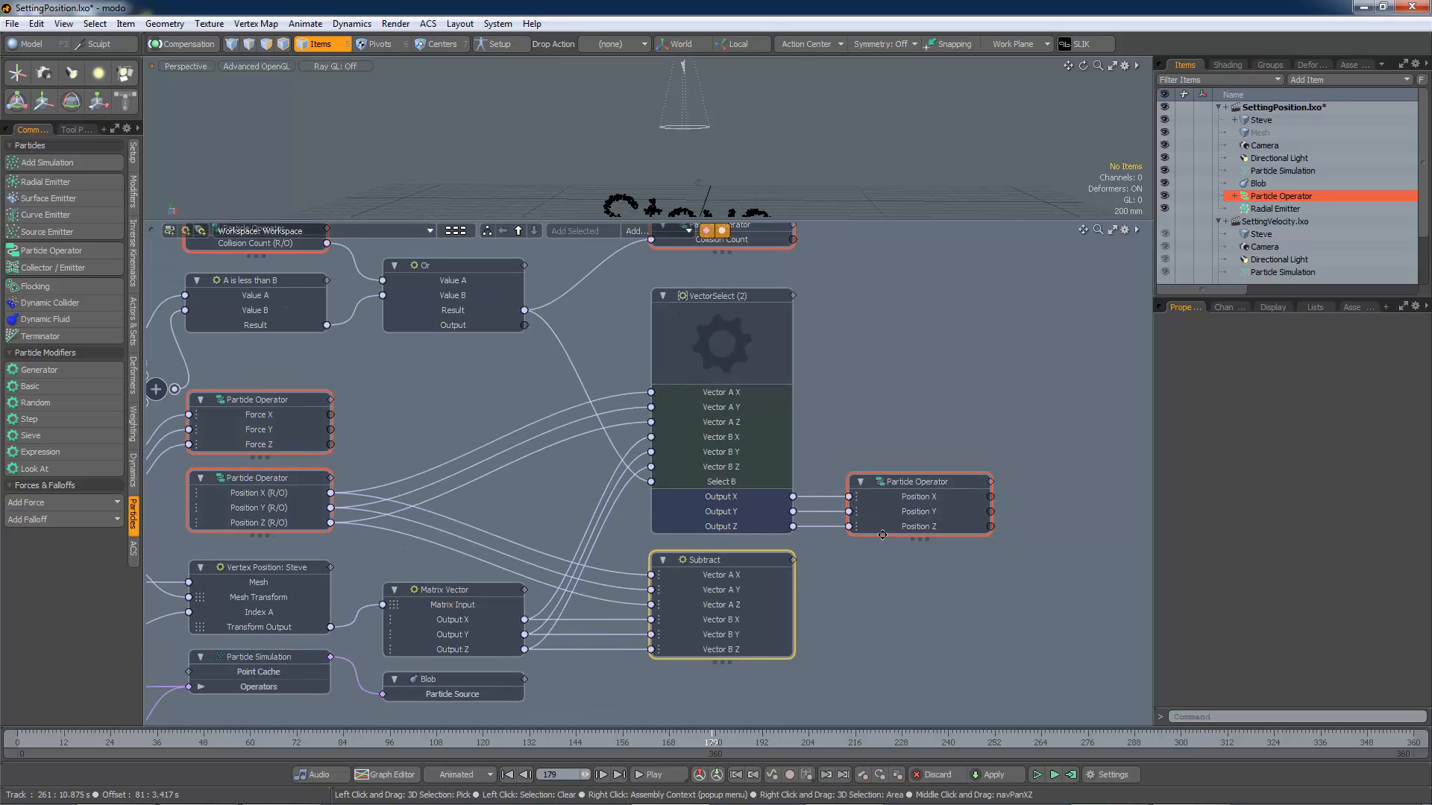
left_click_drag(859, 425, 942, 428, "alt")
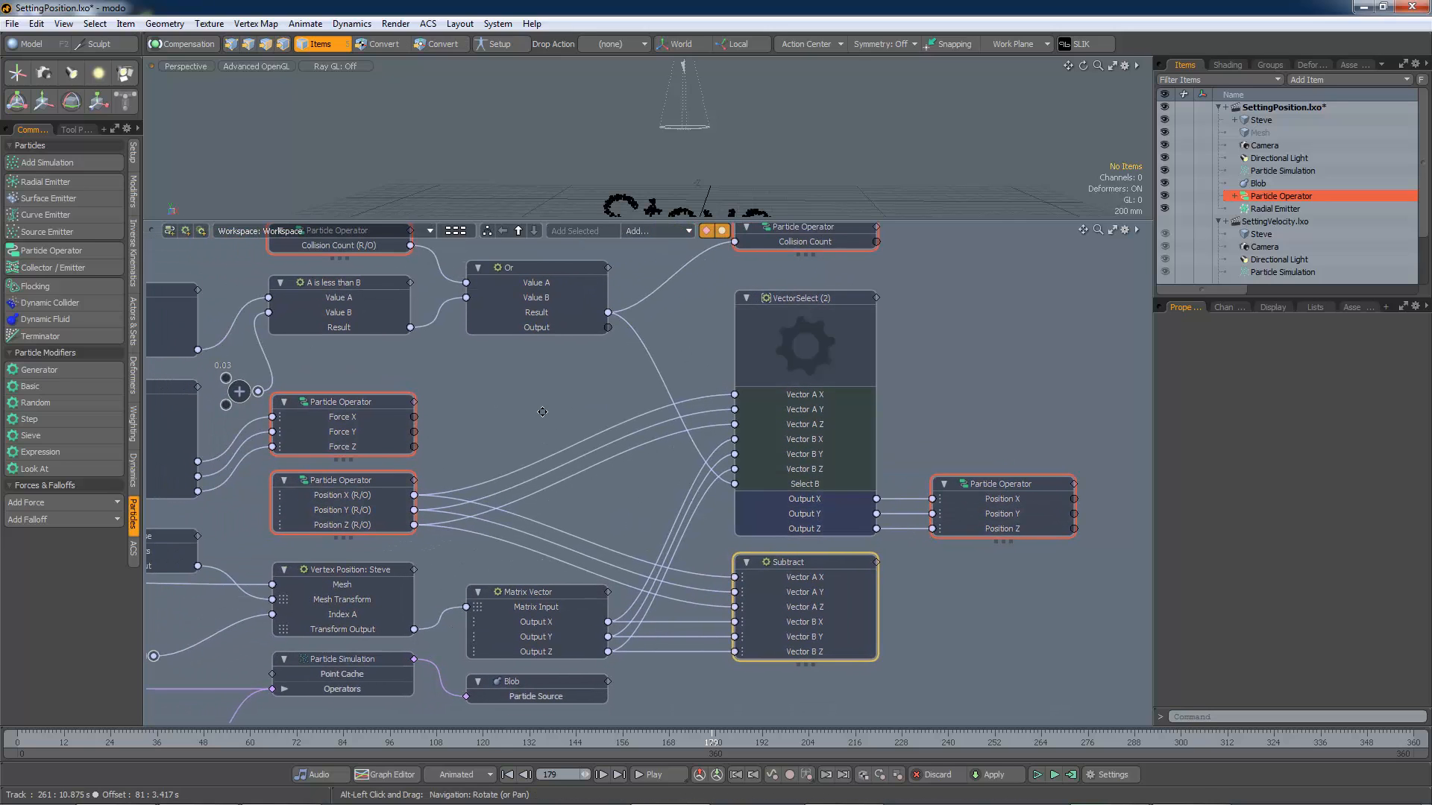
left_click_drag(542, 411, 610, 434, "alt")
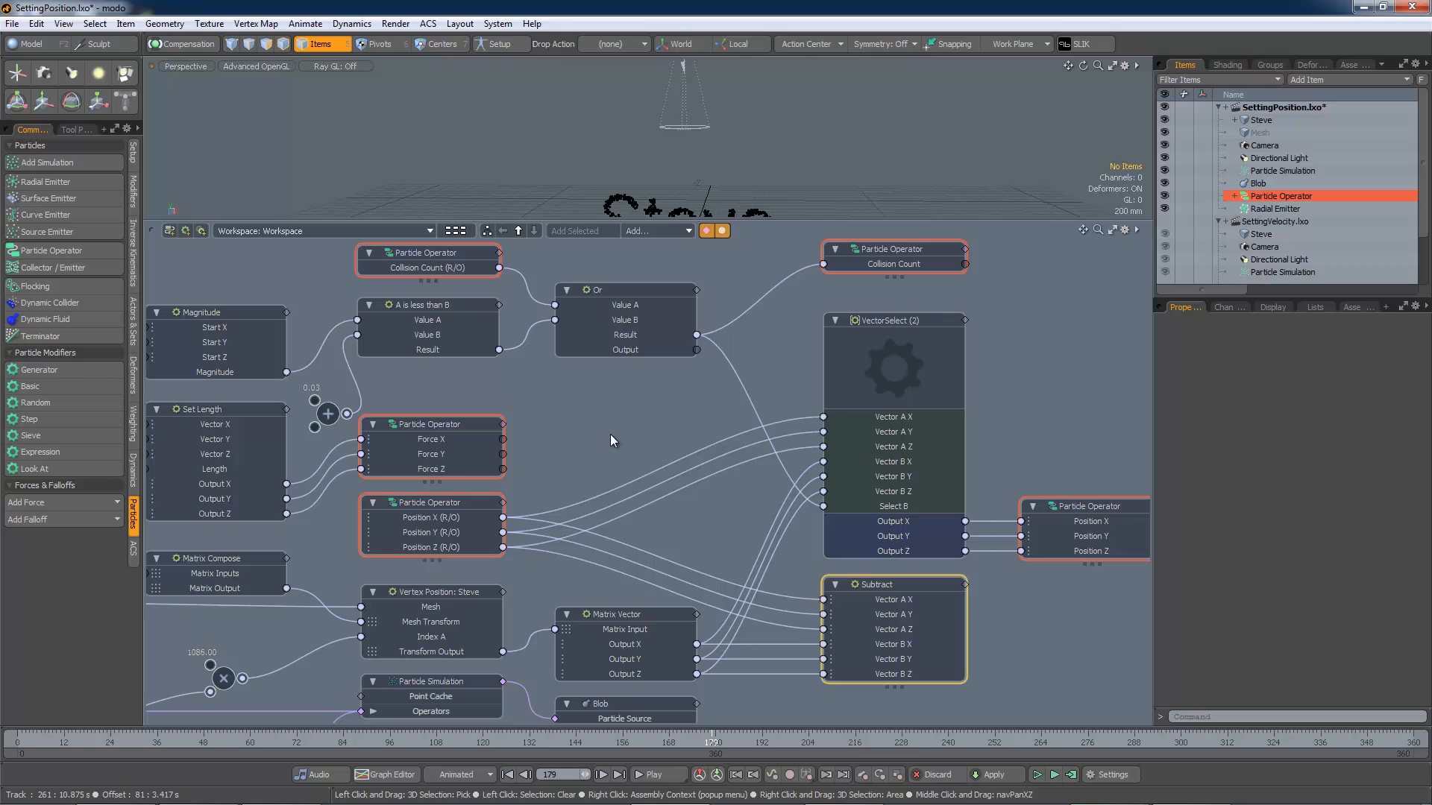
Step: Examine the VectorSelect, the position Particle Operator and the Matrix Vector nodes and their connections
left_click(888, 320)
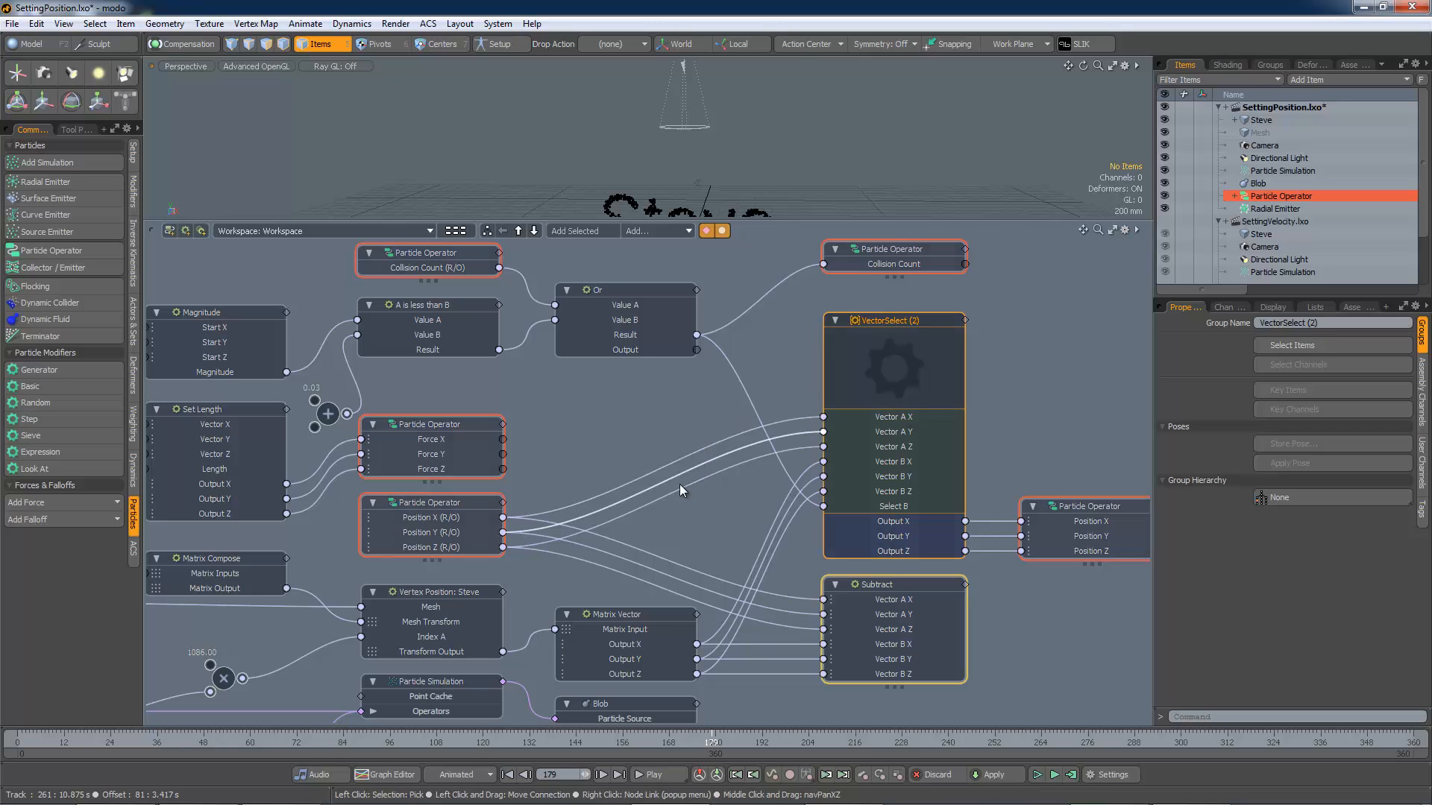
left_click(452, 510)
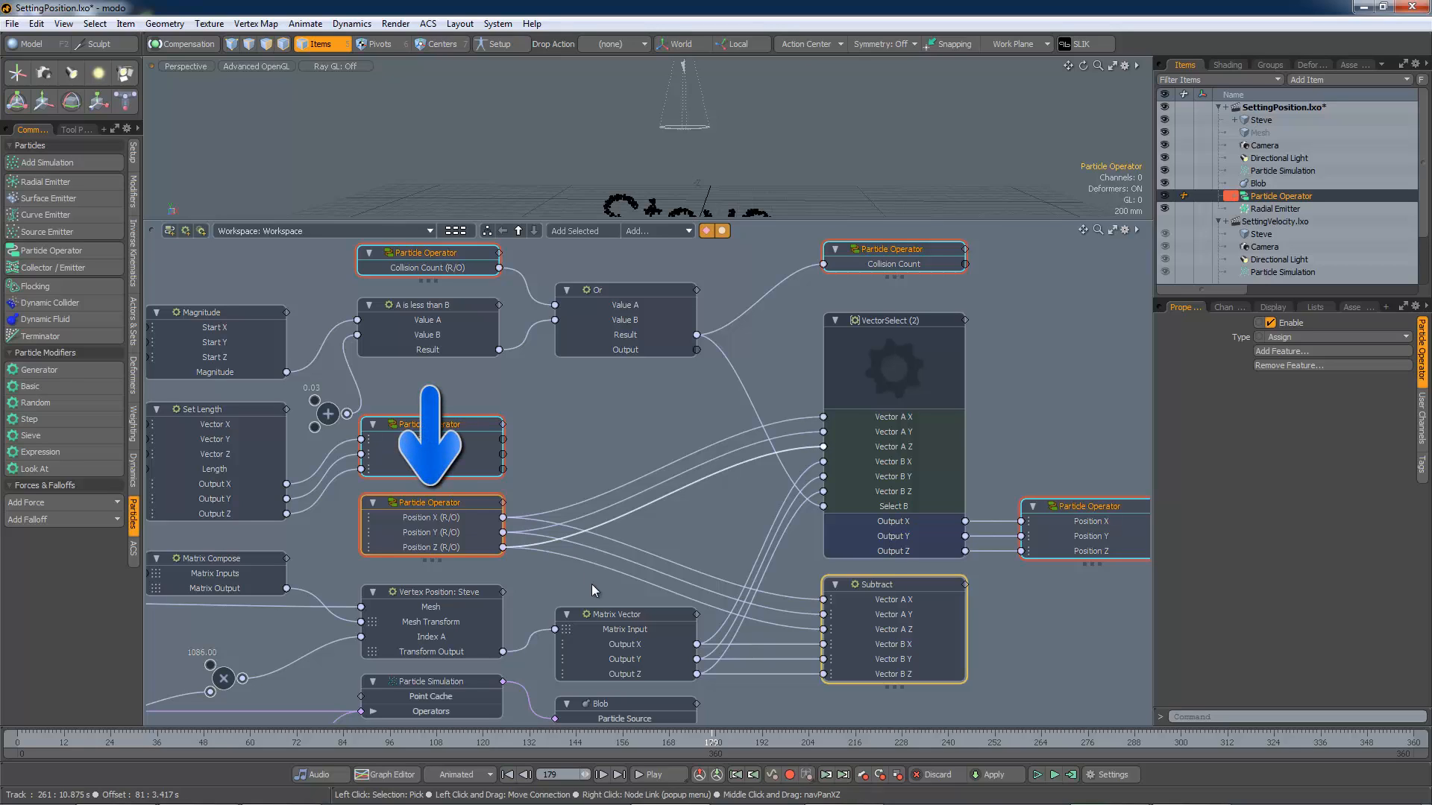
left_click(611, 617)
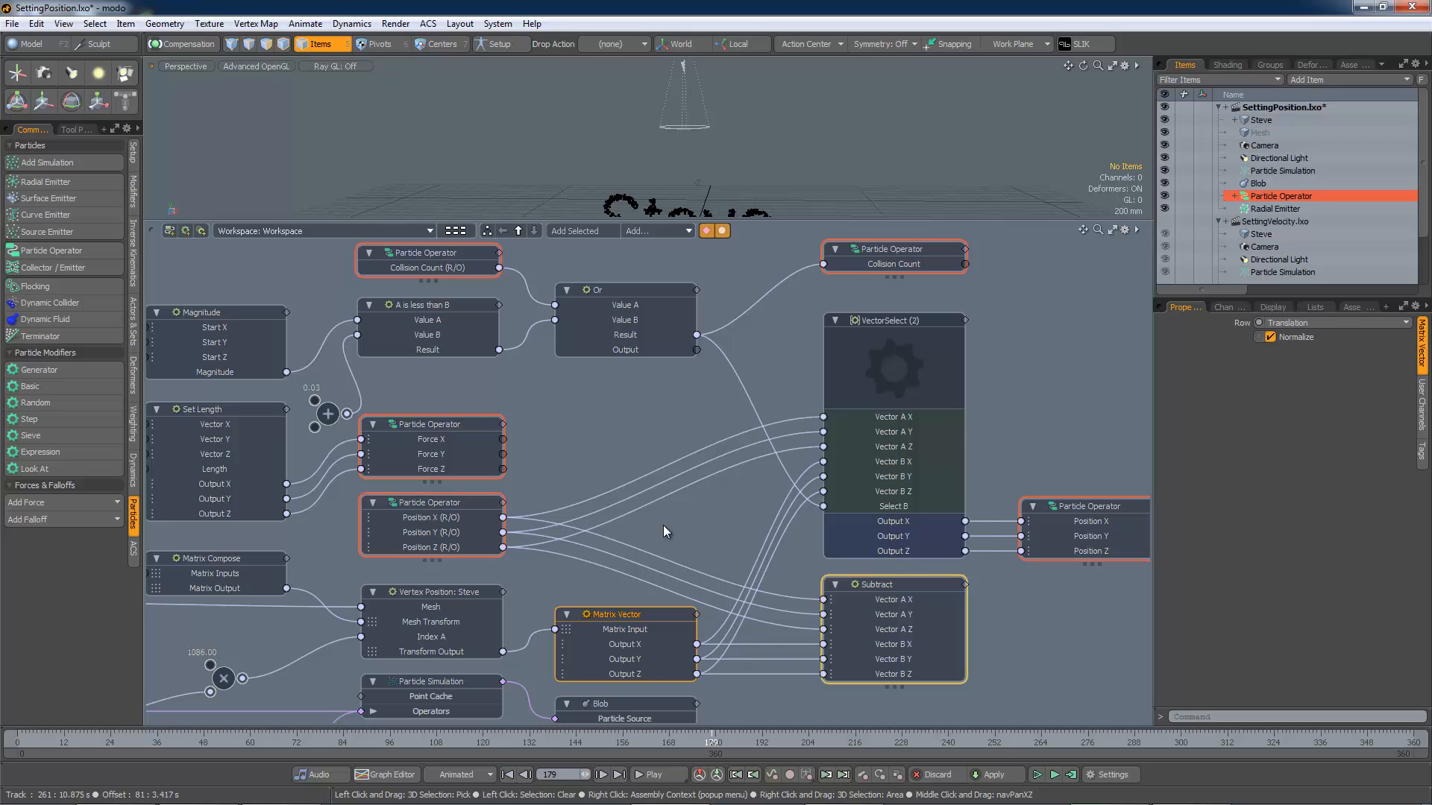
left_click(472, 506)
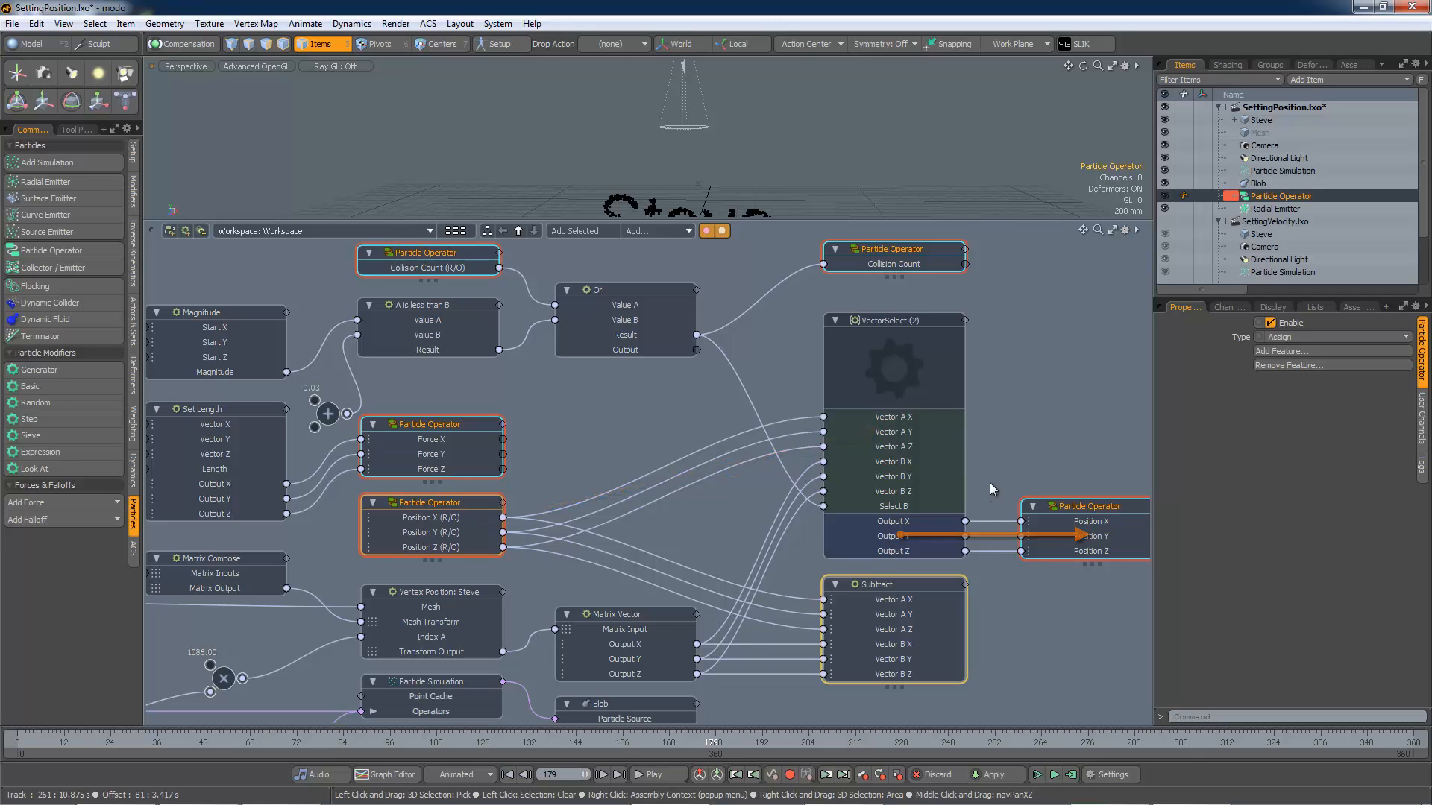
left_click(653, 614)
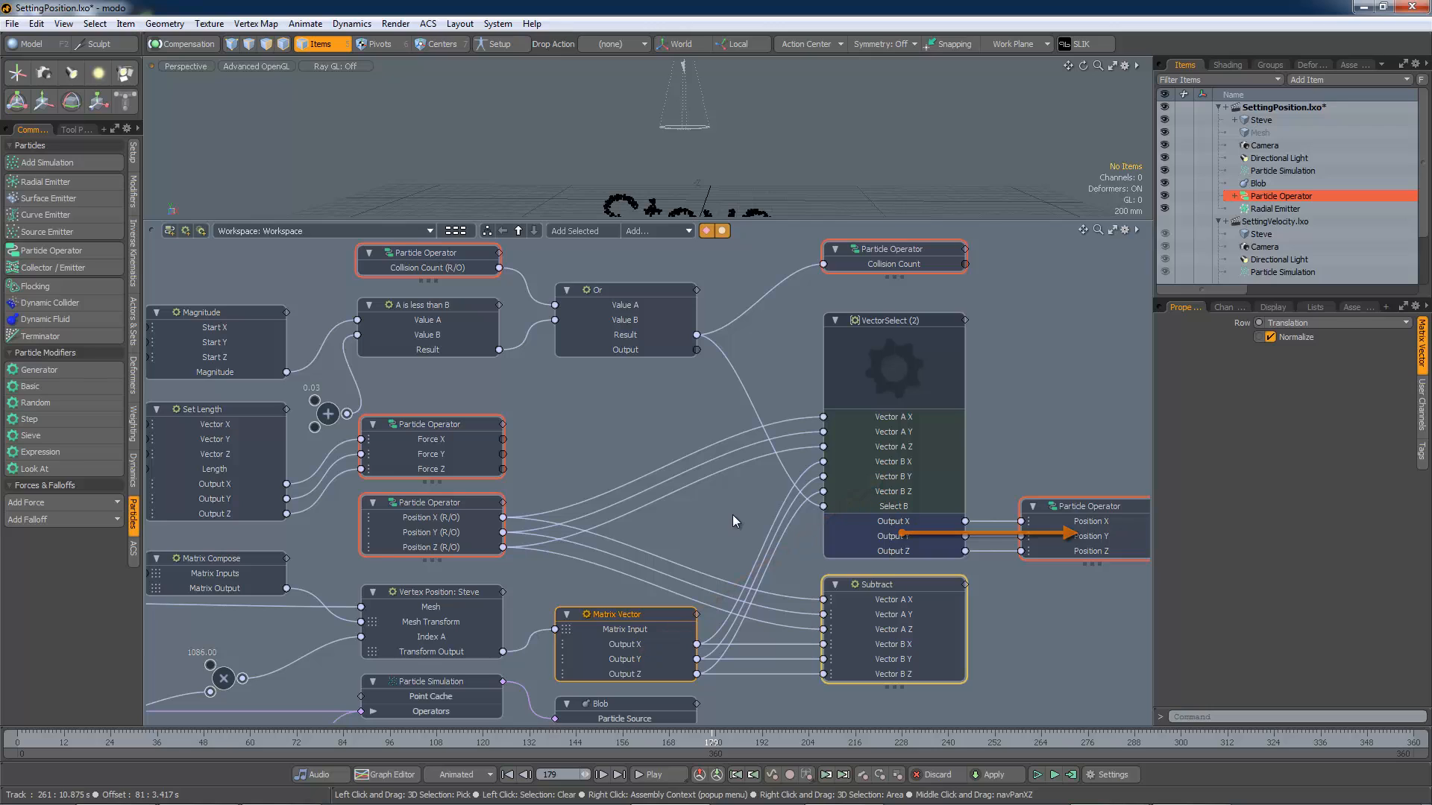
key("alt")
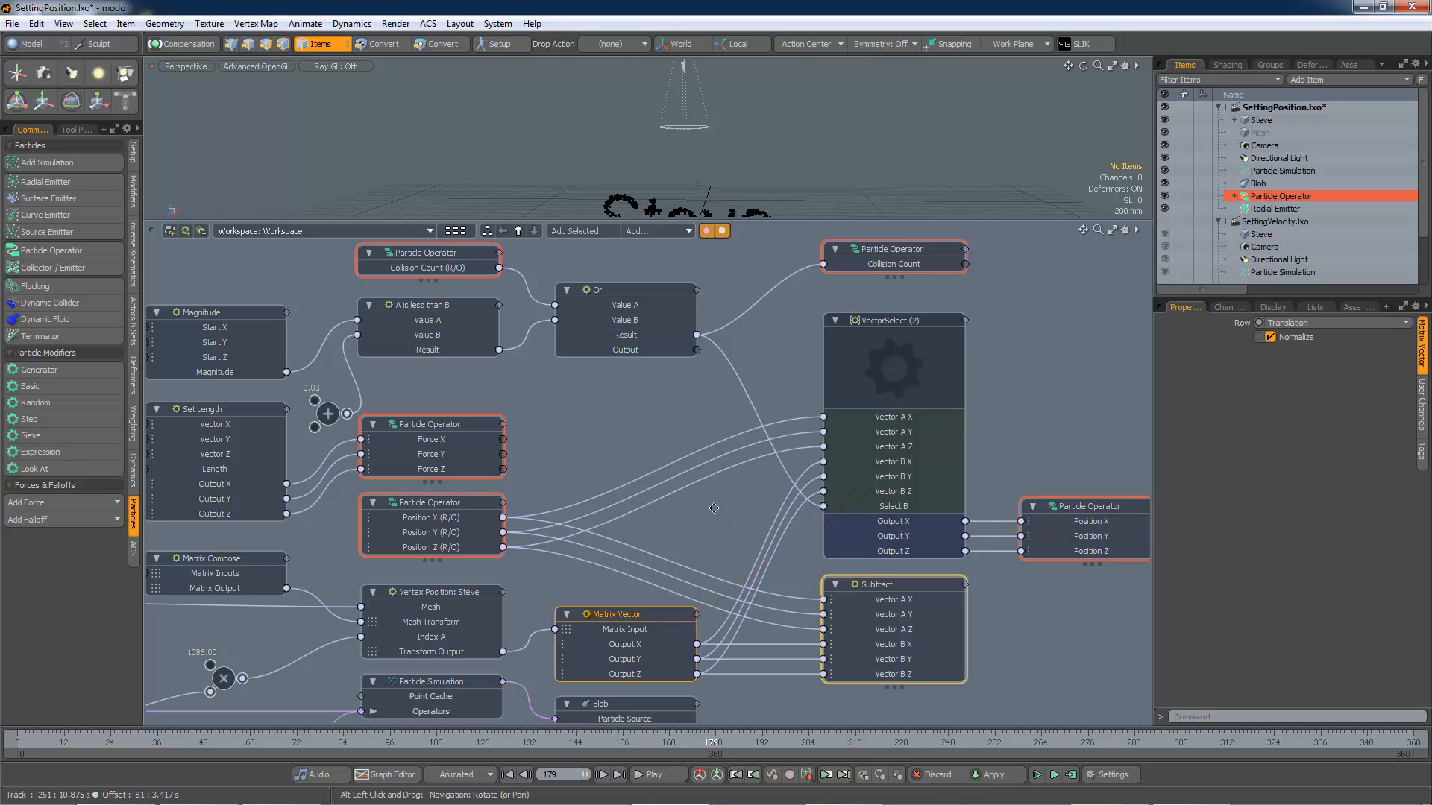
left_click_drag(645, 437, 697, 538, "alt")
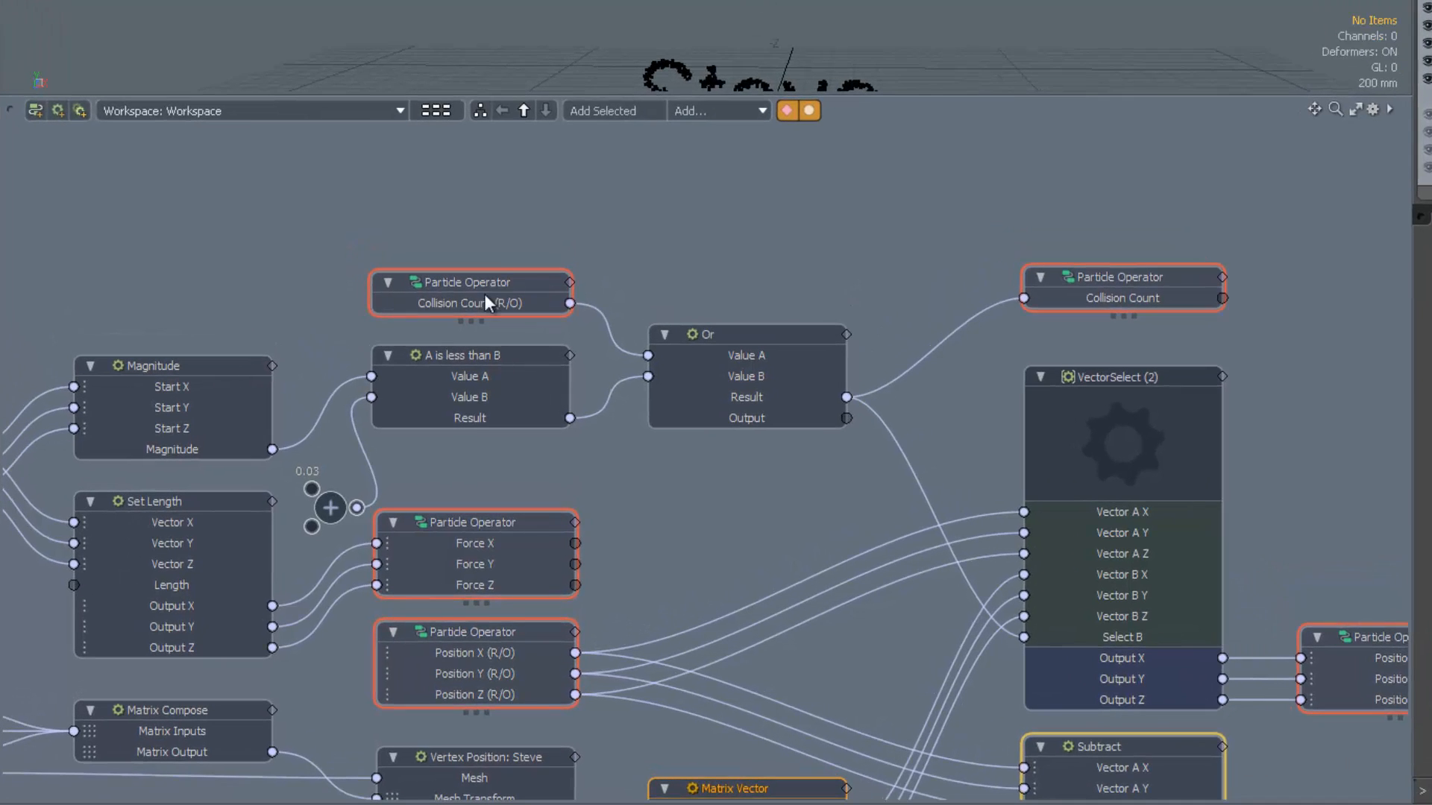
Step: Examine the Collision Count operator, the A is less than B node and the Or node that drive the selection
left_click(478, 302)
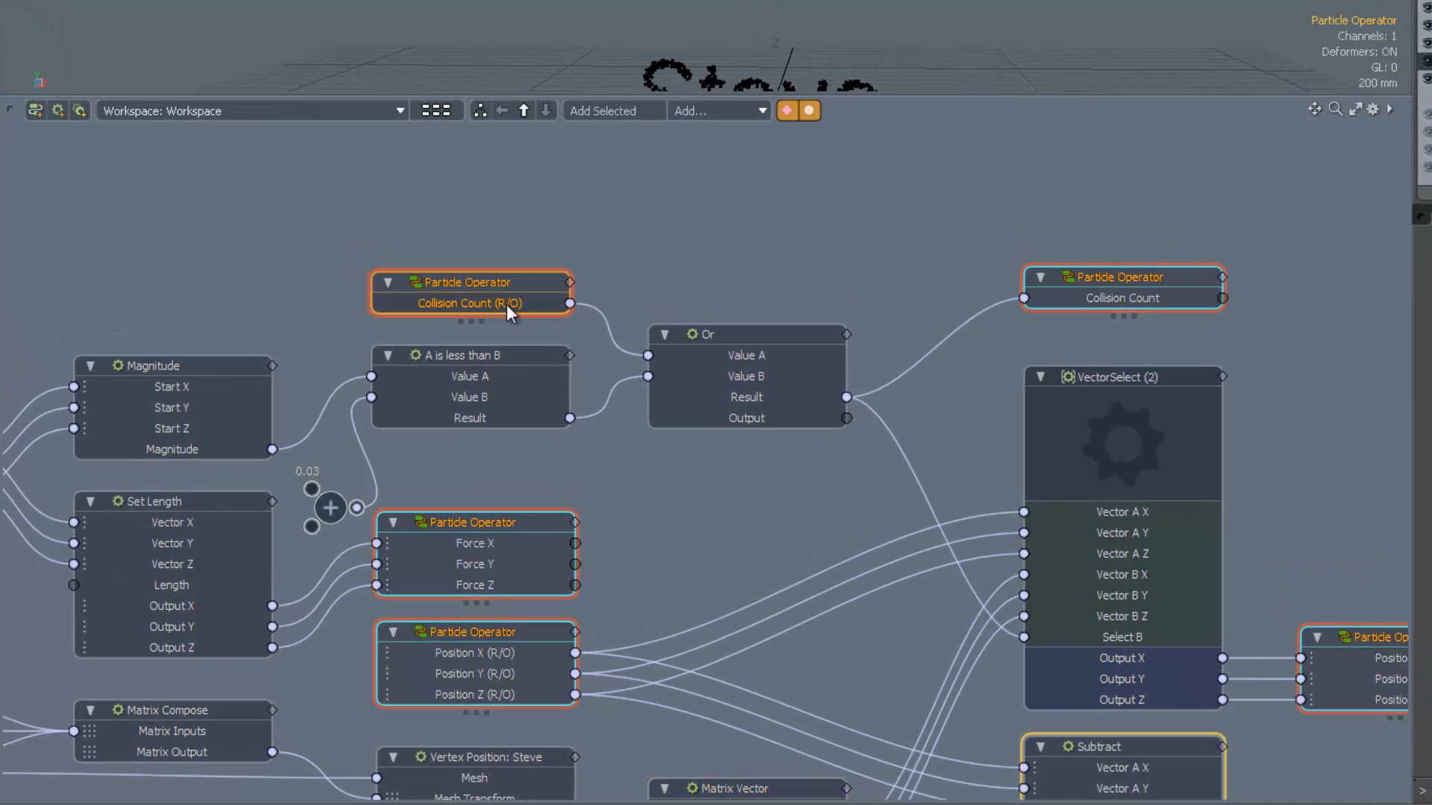
left_click(687, 263)
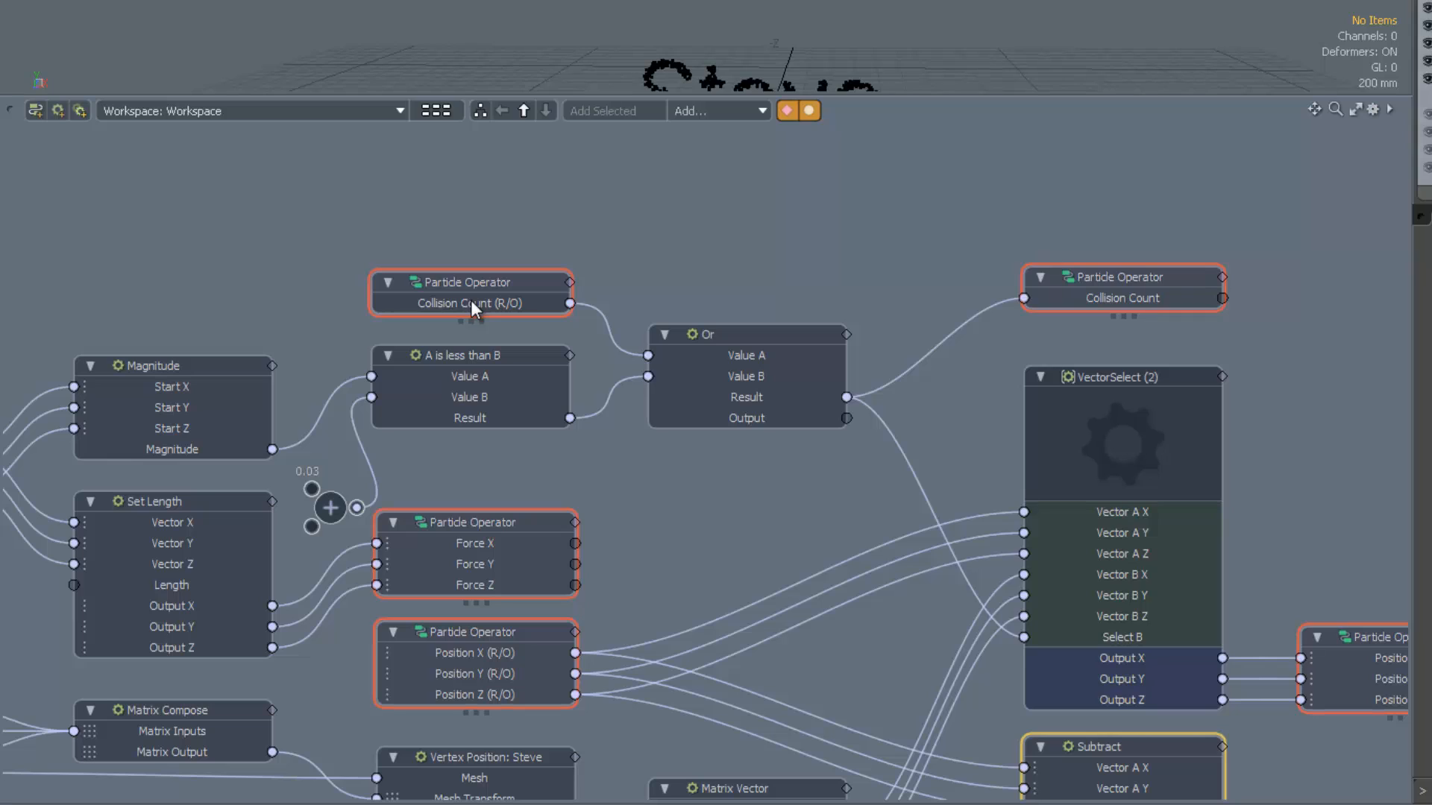
mouse_move(471, 302)
left_click(719, 338)
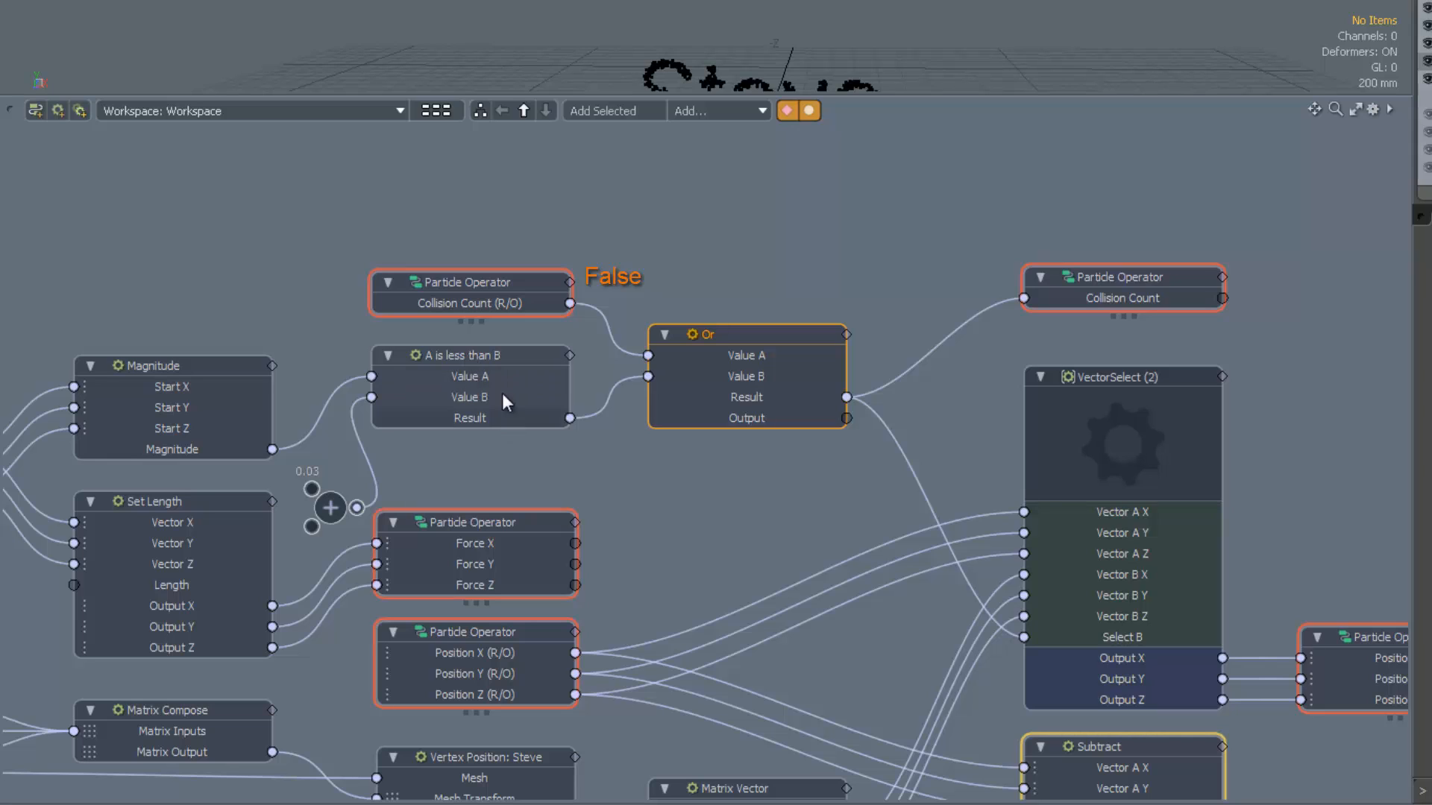
left_click(510, 357)
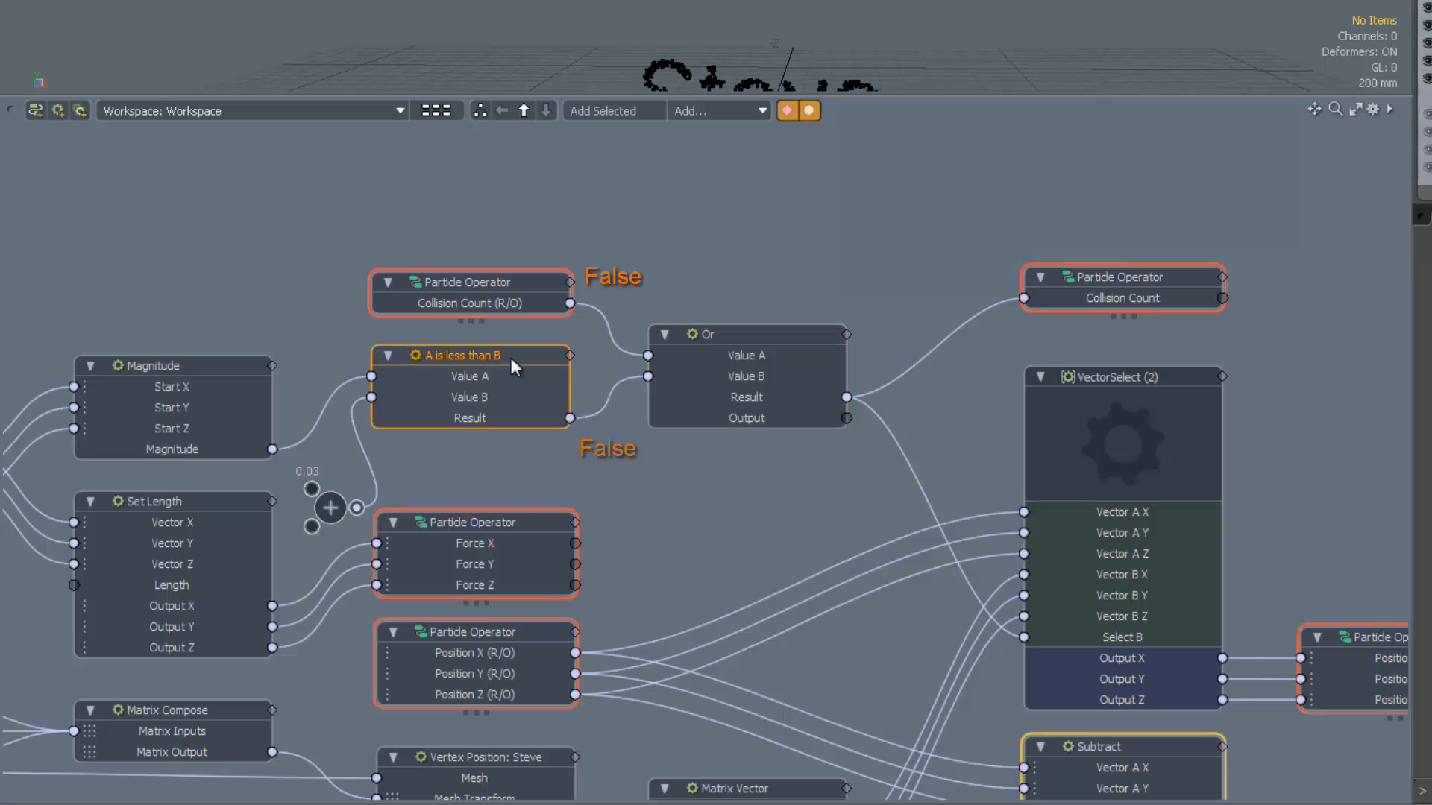
left_click(503, 283)
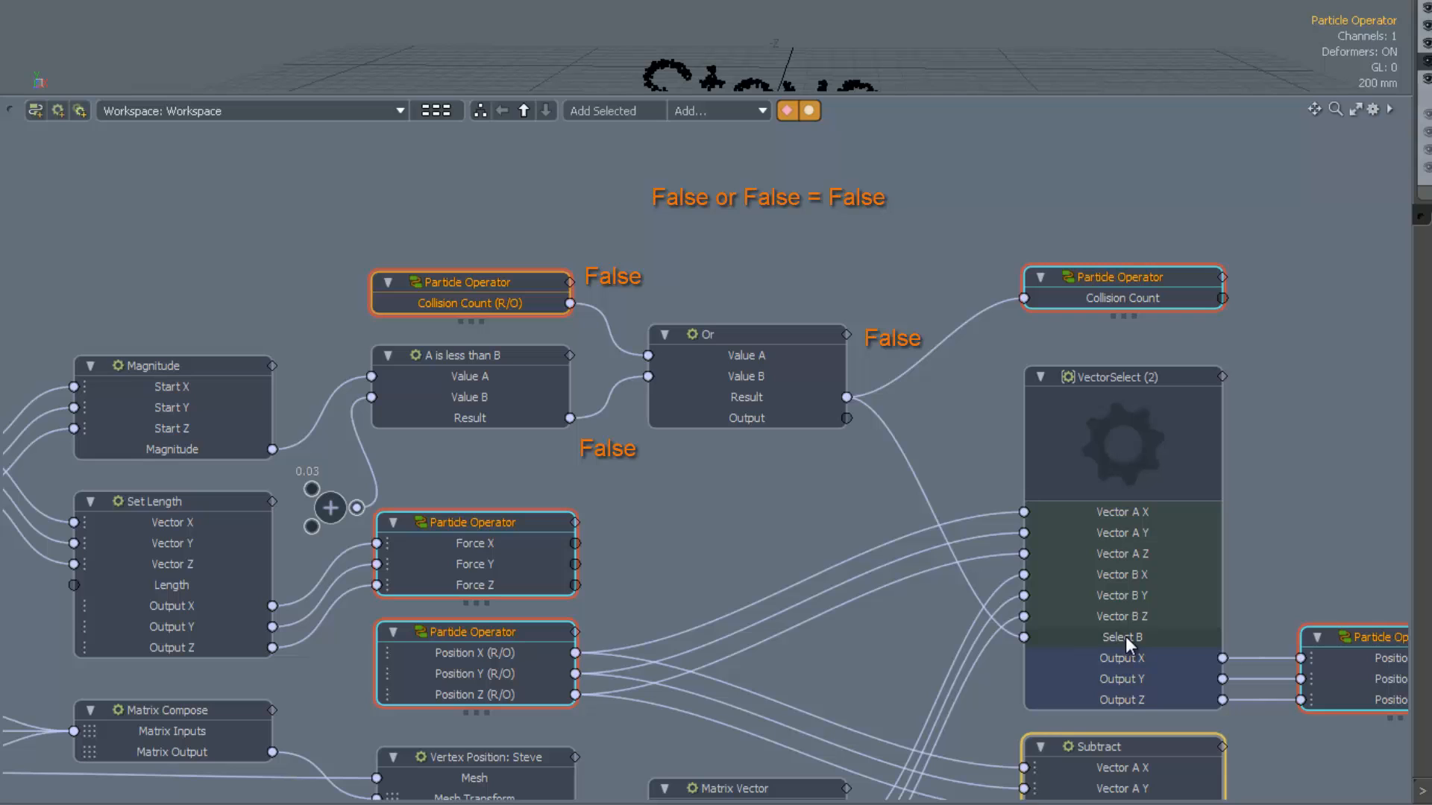
mouse_move(1126, 637)
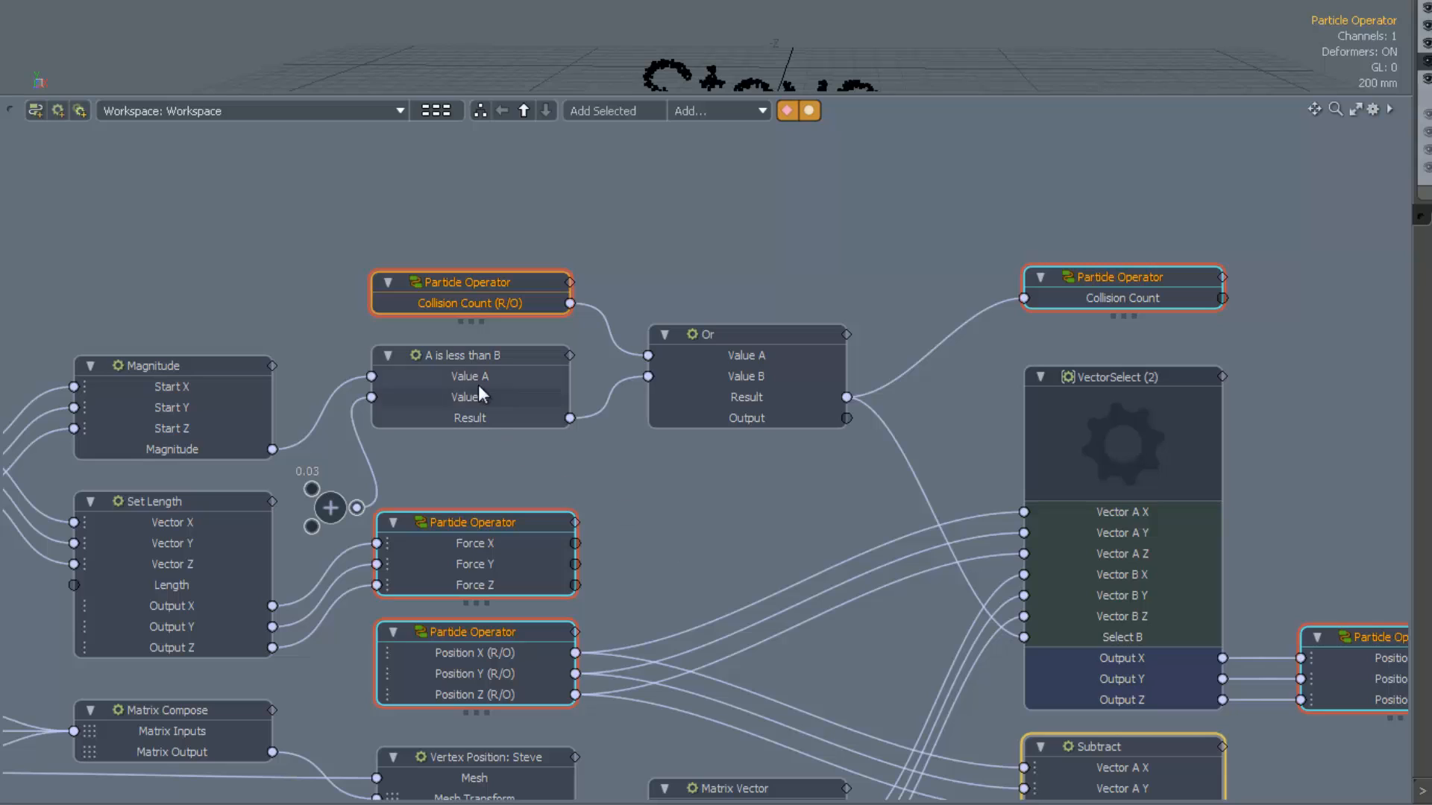
left_click(456, 355)
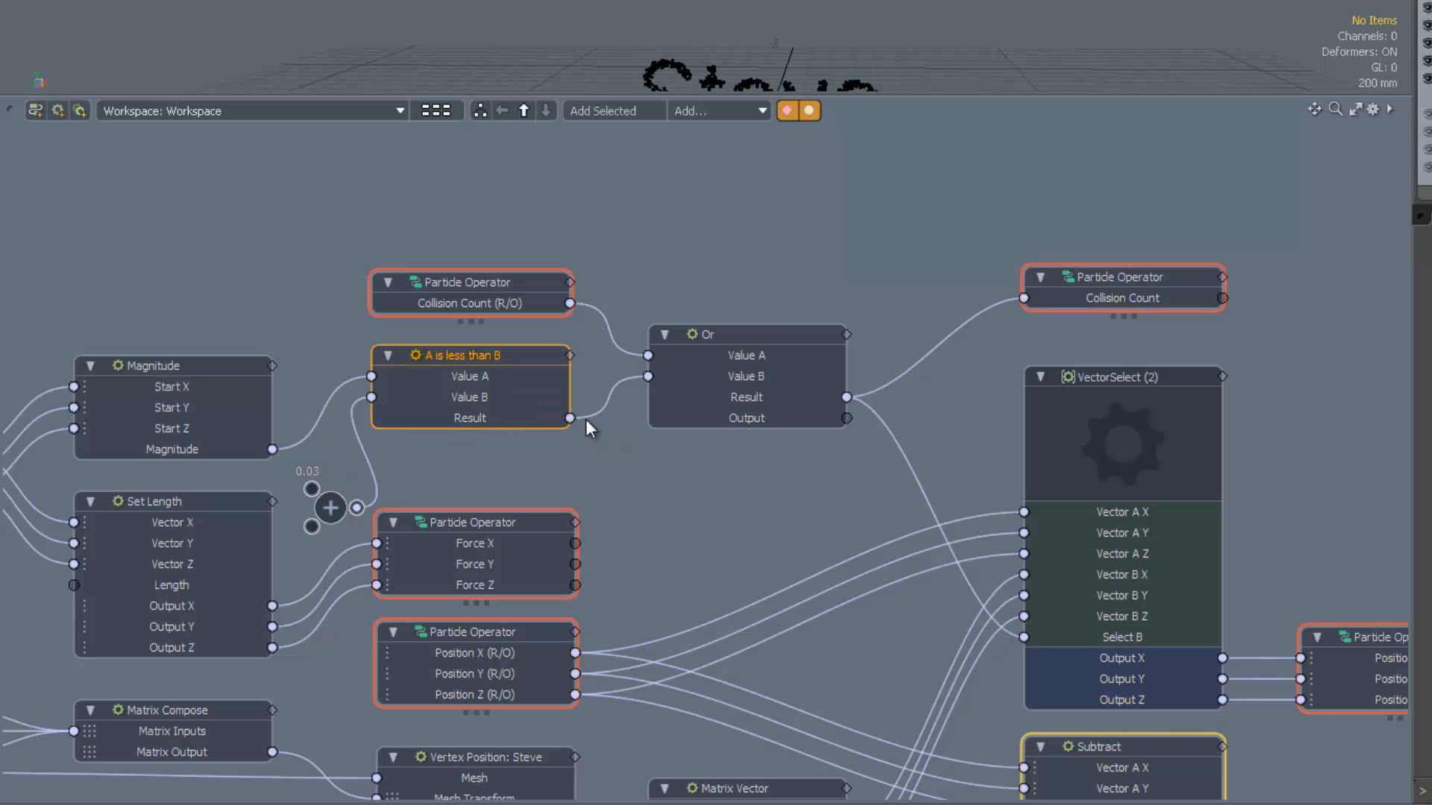
mouse_move(613, 415)
mouse_move(758, 355)
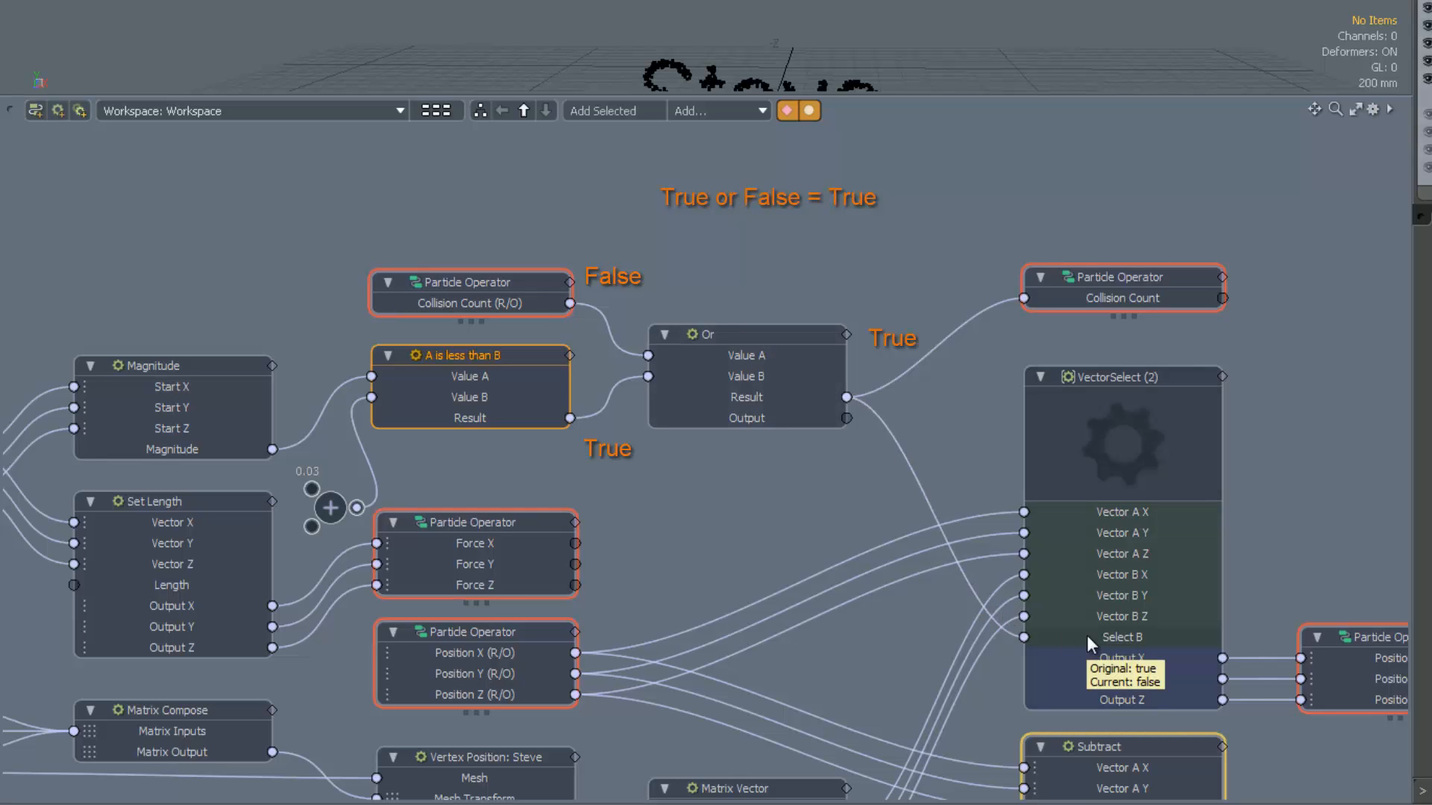
Step: Trace the Or result into VectorSelect's Select B input, then restore the schematic's size
middle_click_drag(886, 624, 886, 588)
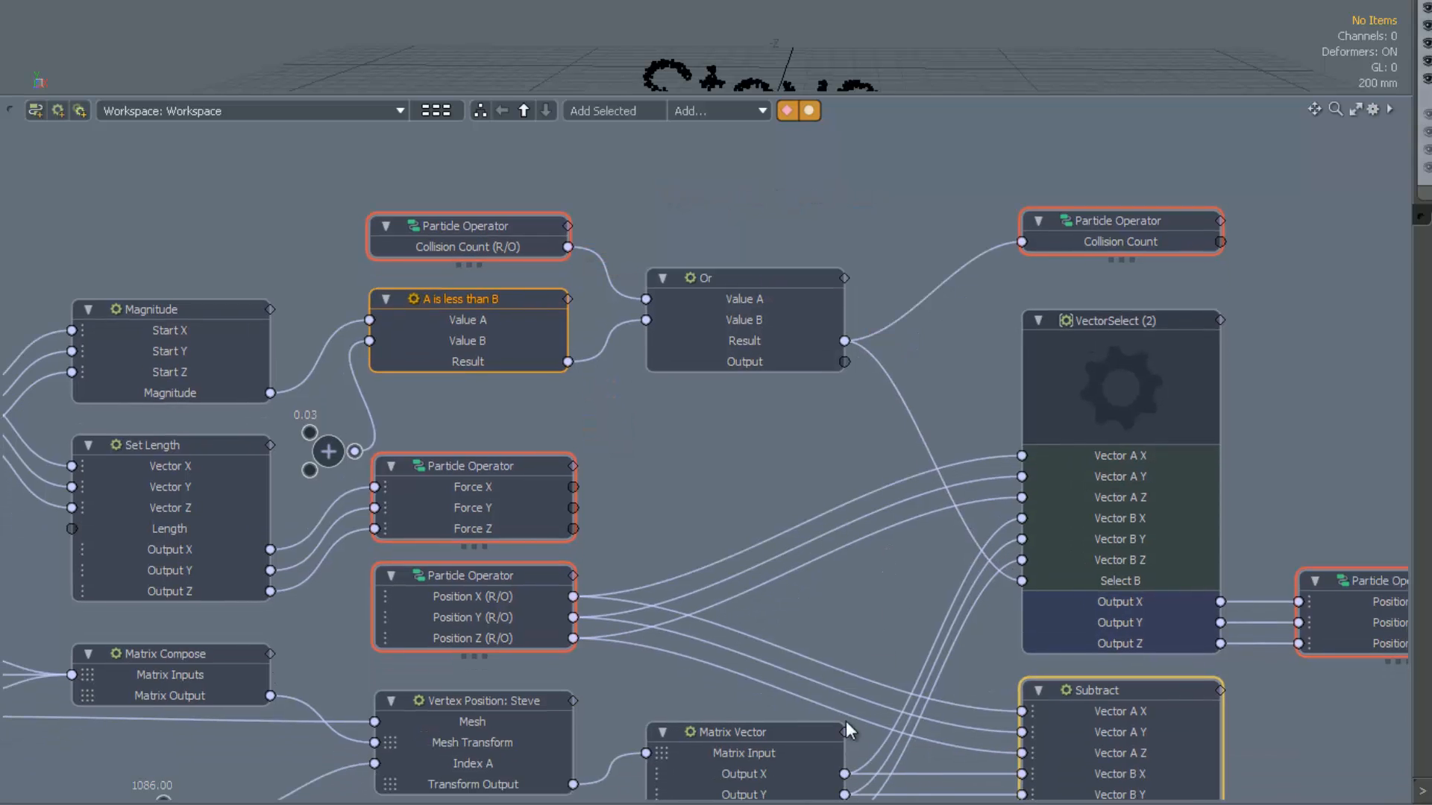
middle_click_drag(843, 475, 844, 502)
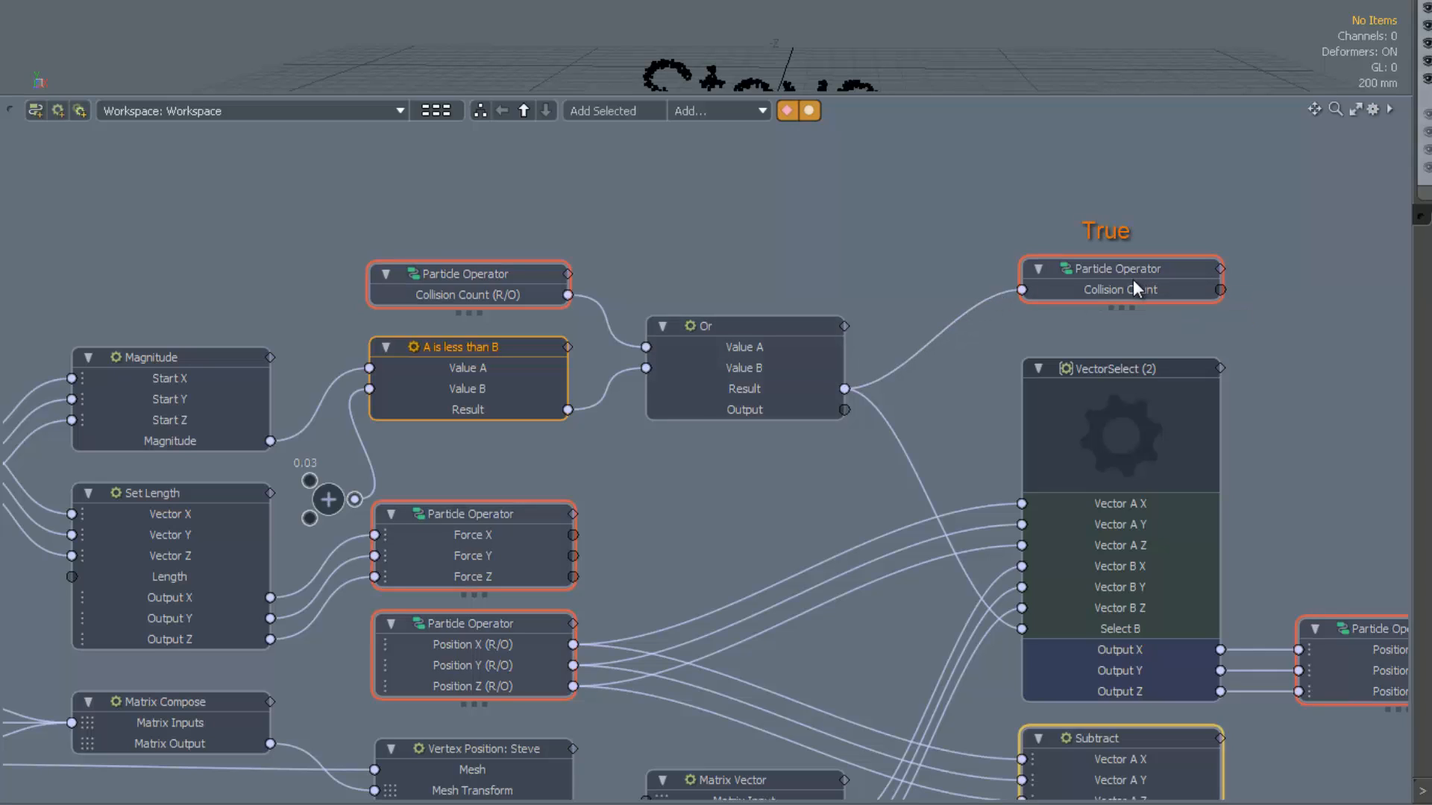
mouse_move(1126, 290)
left_click(473, 267)
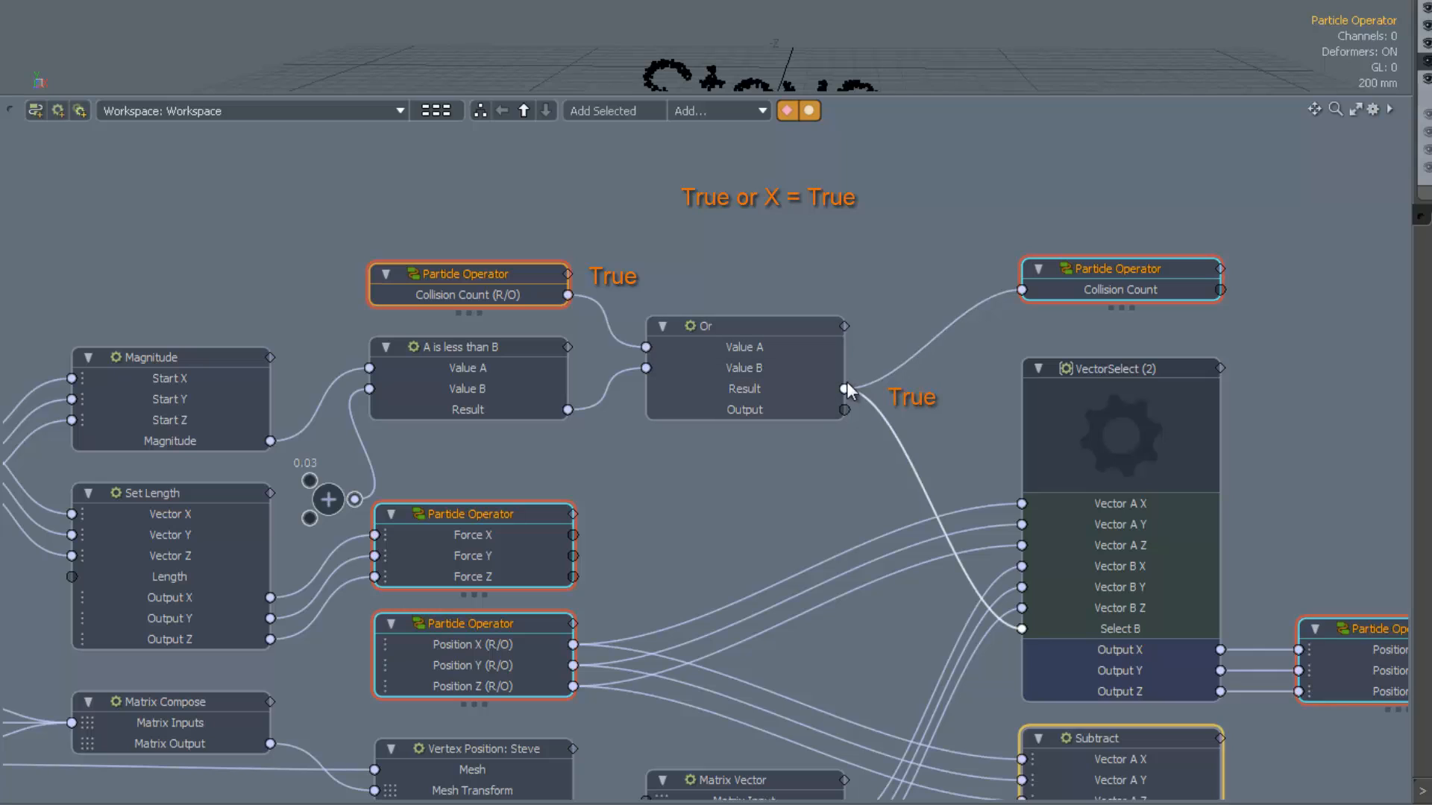
left_click(768, 334)
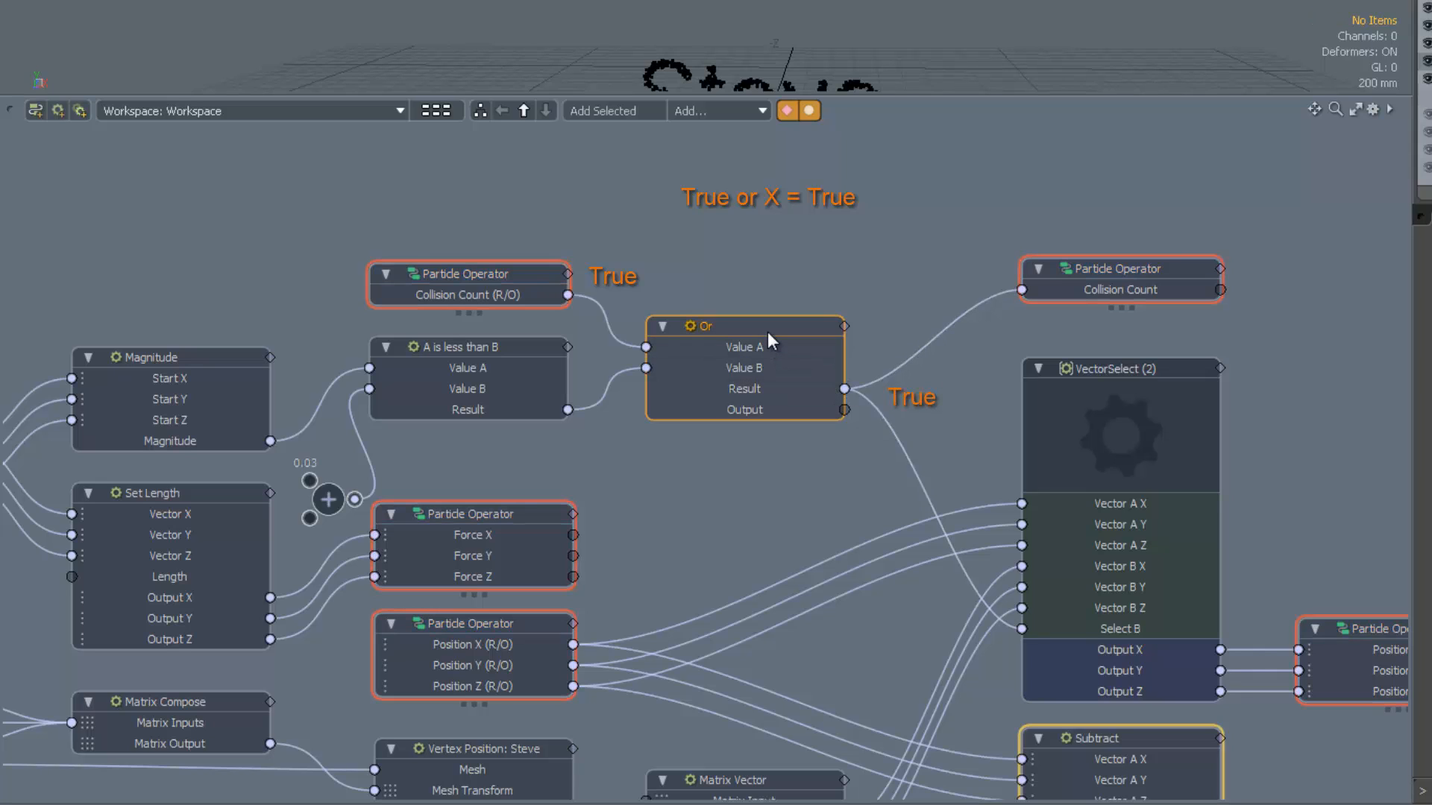
left_click(764, 496)
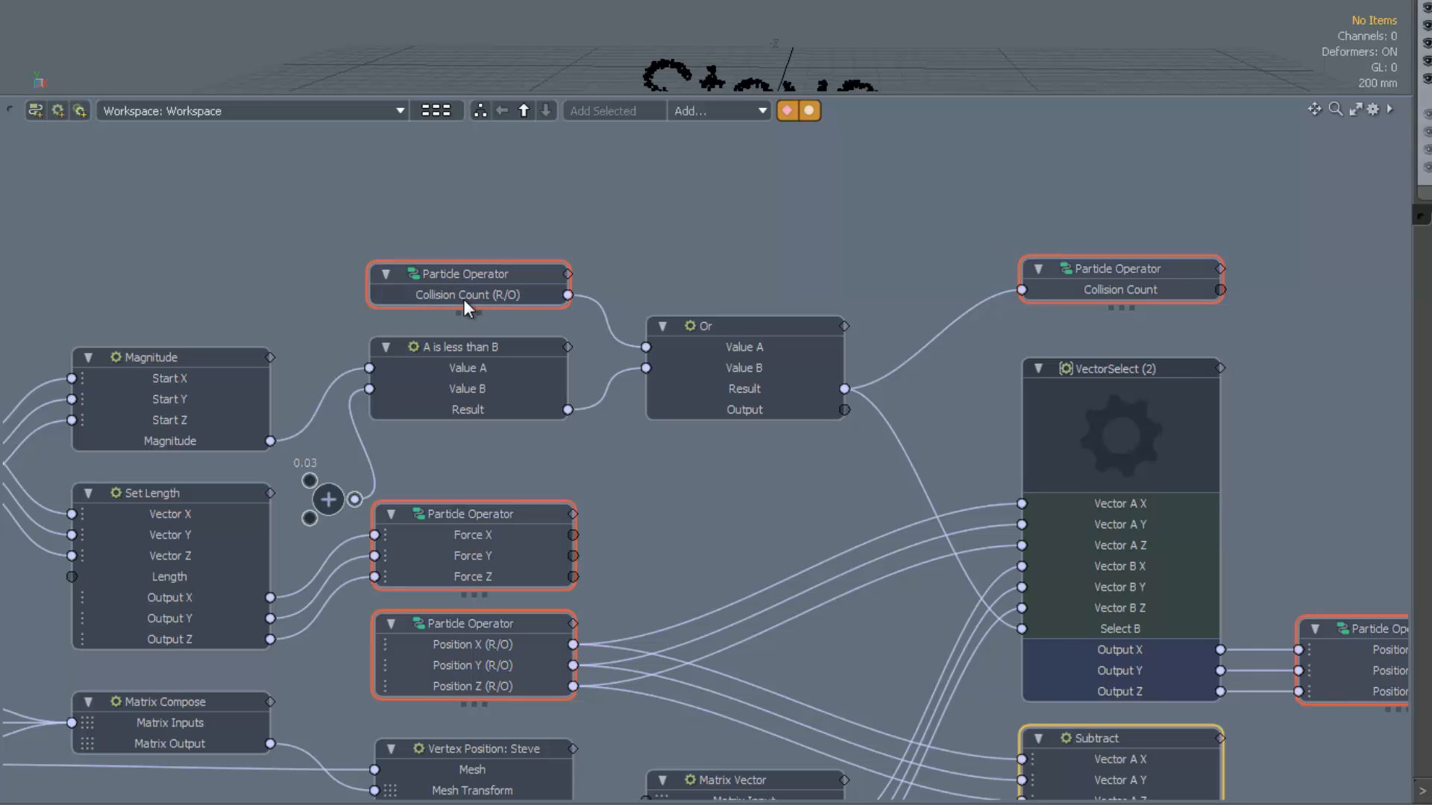
mouse_move(463, 298)
scroll(943, 499, "down", 1)
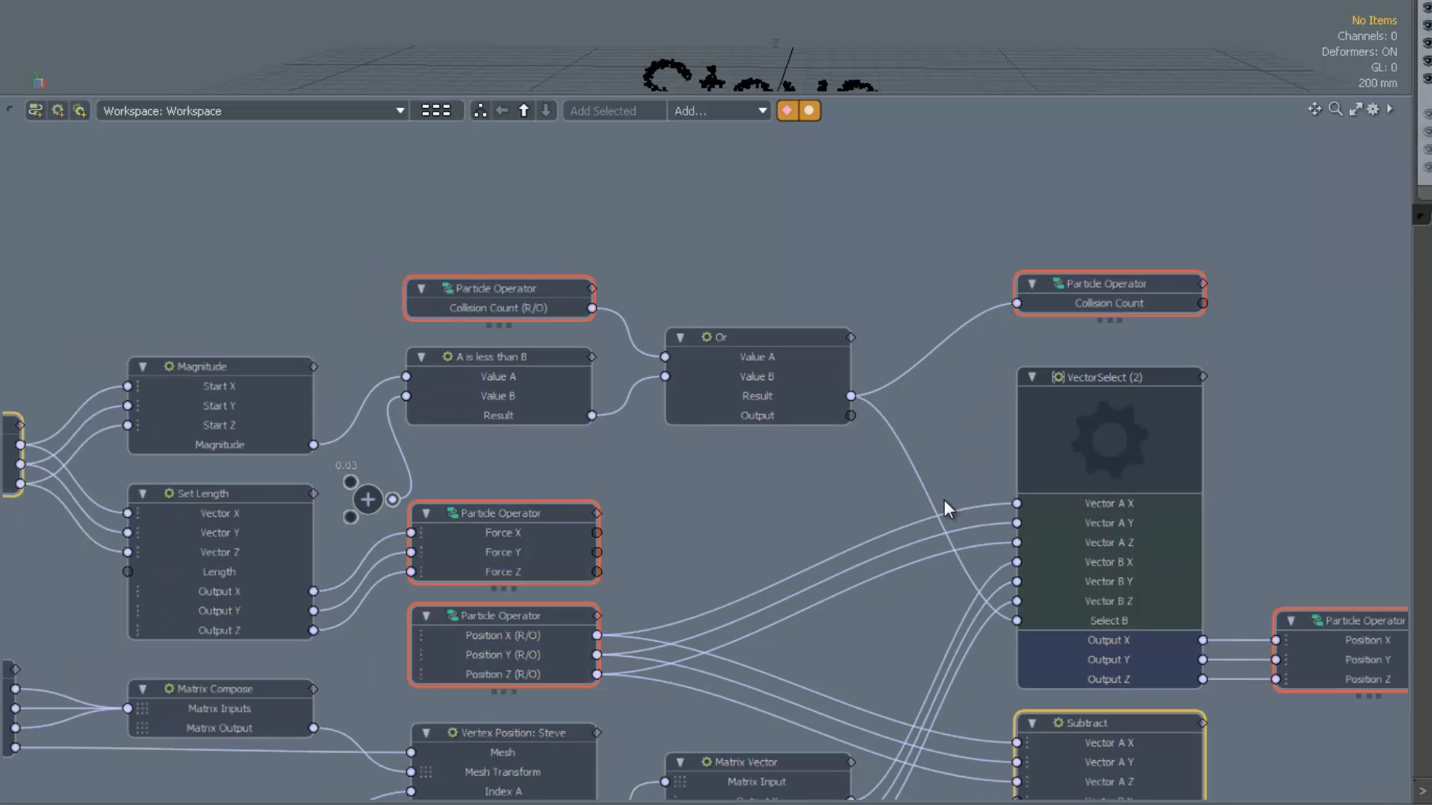
left_click_drag(866, 603, 868, 451, "alt")
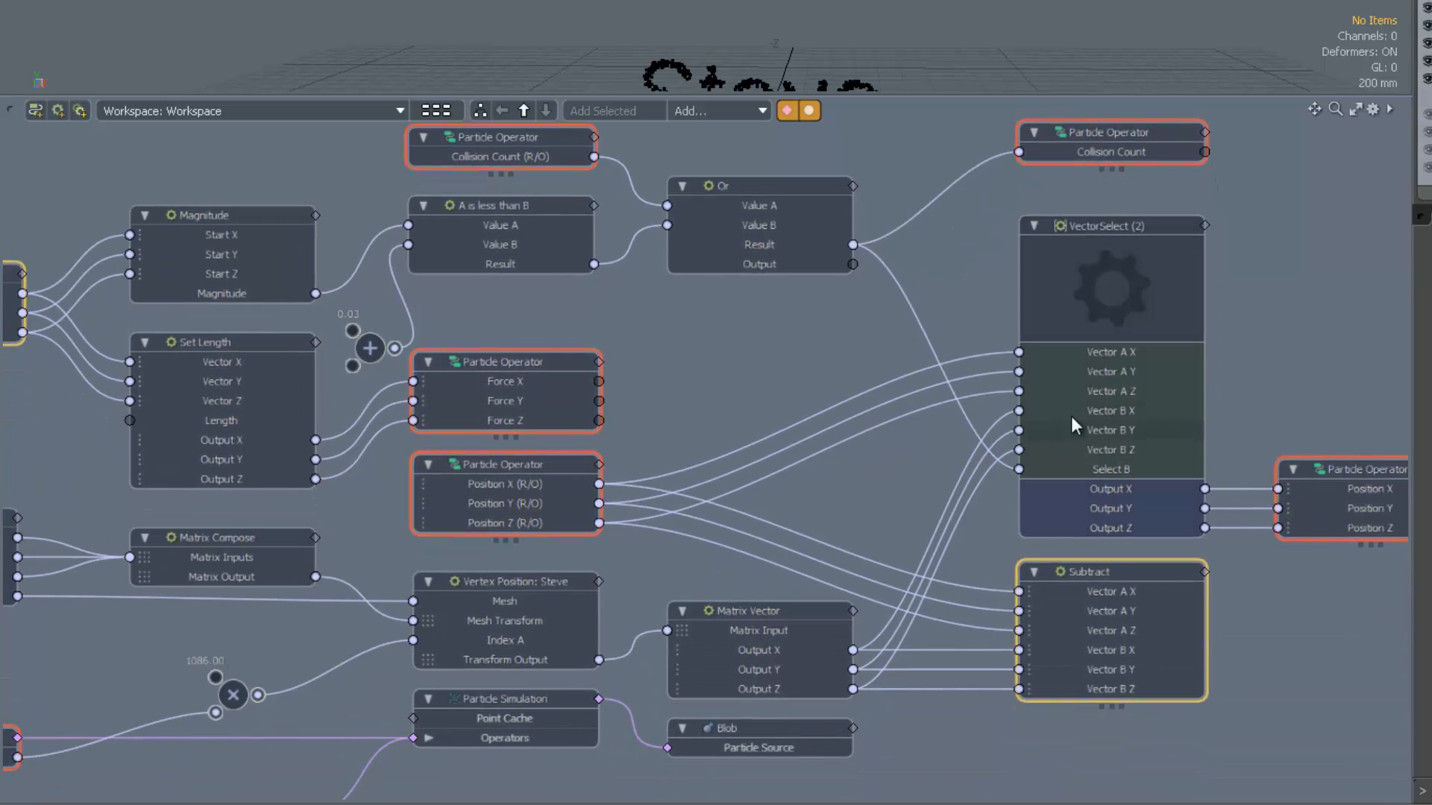
left_click_drag(1273, 408, 1271, 407, "alt")
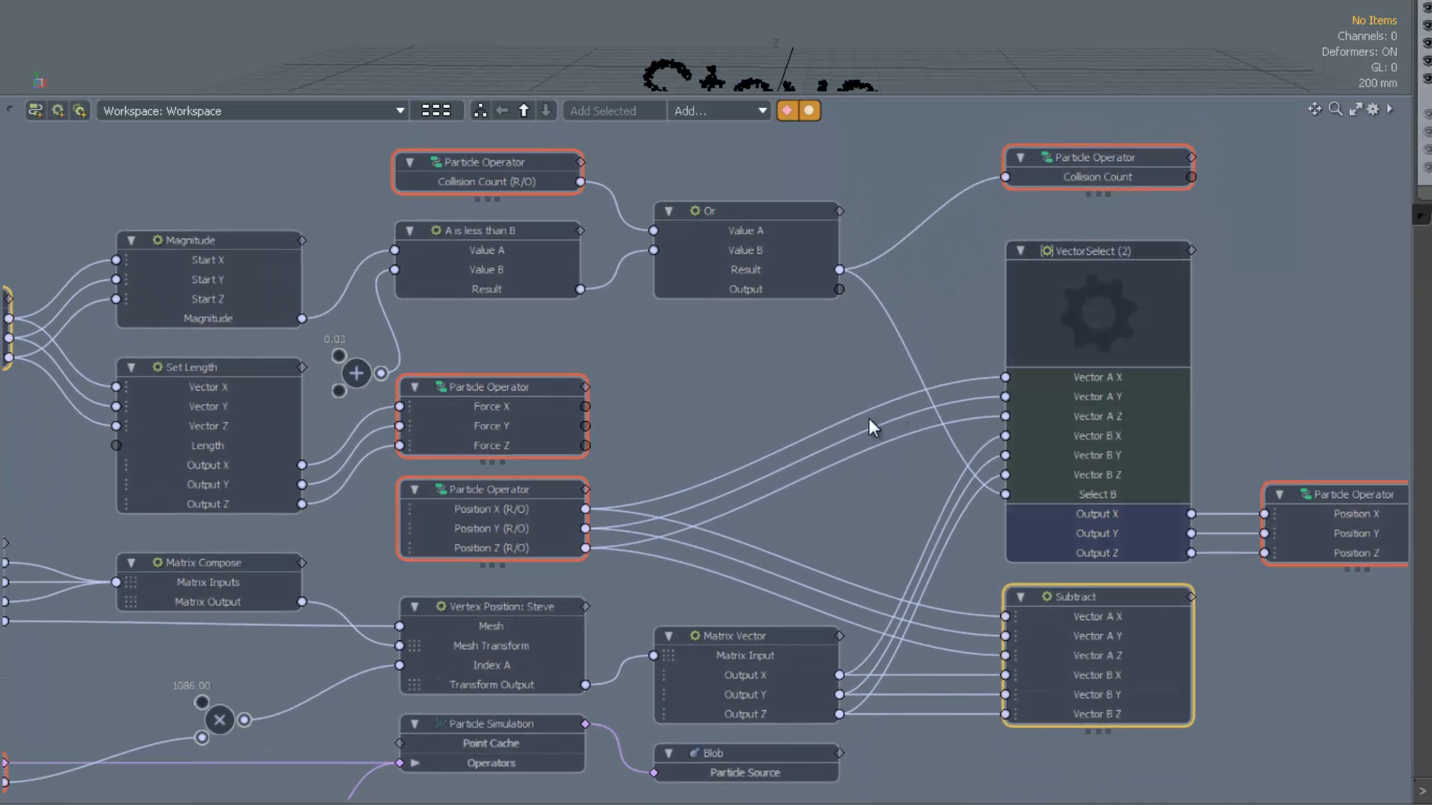
scroll(817, 447, "down", 2)
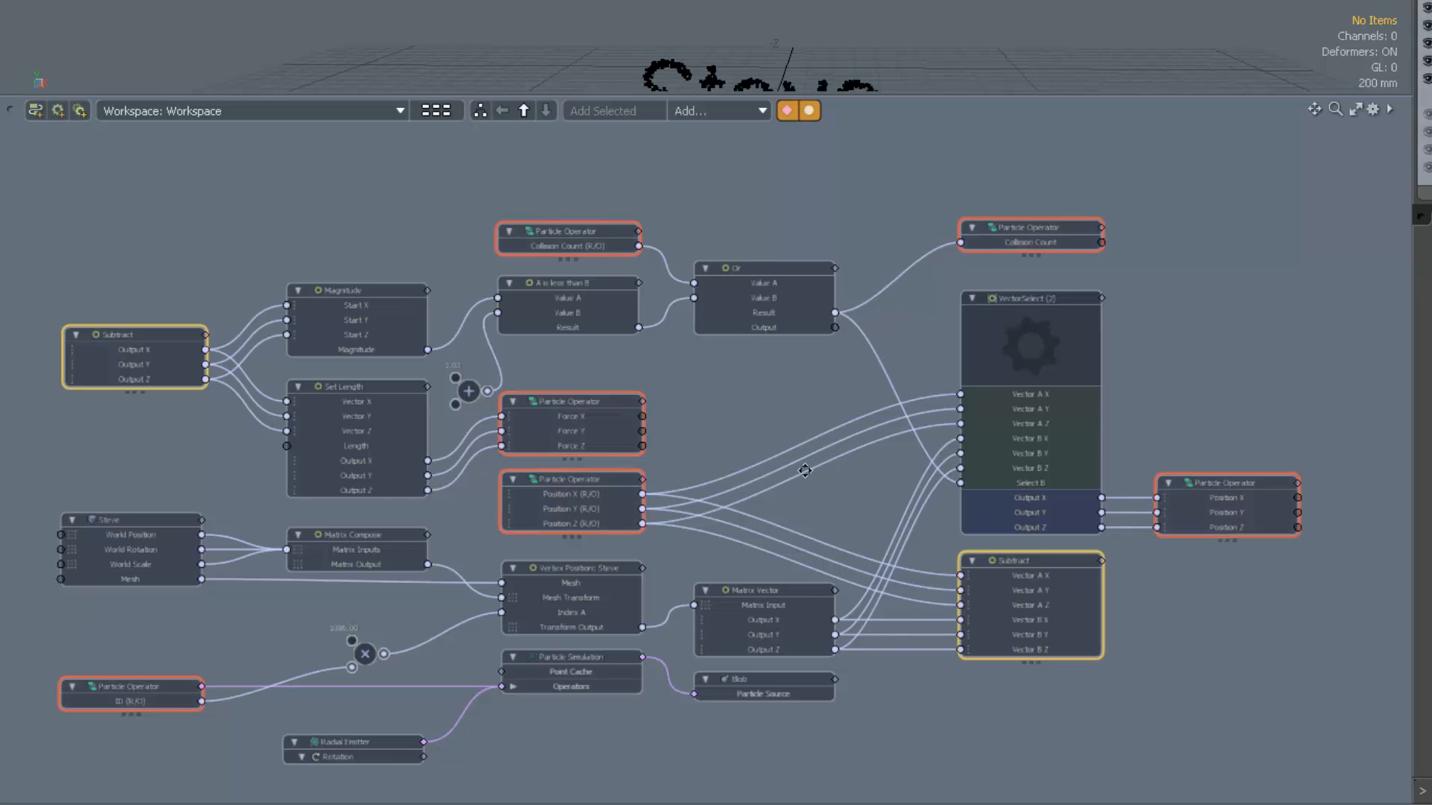
left_click_drag(802, 471, 865, 471, "alt")
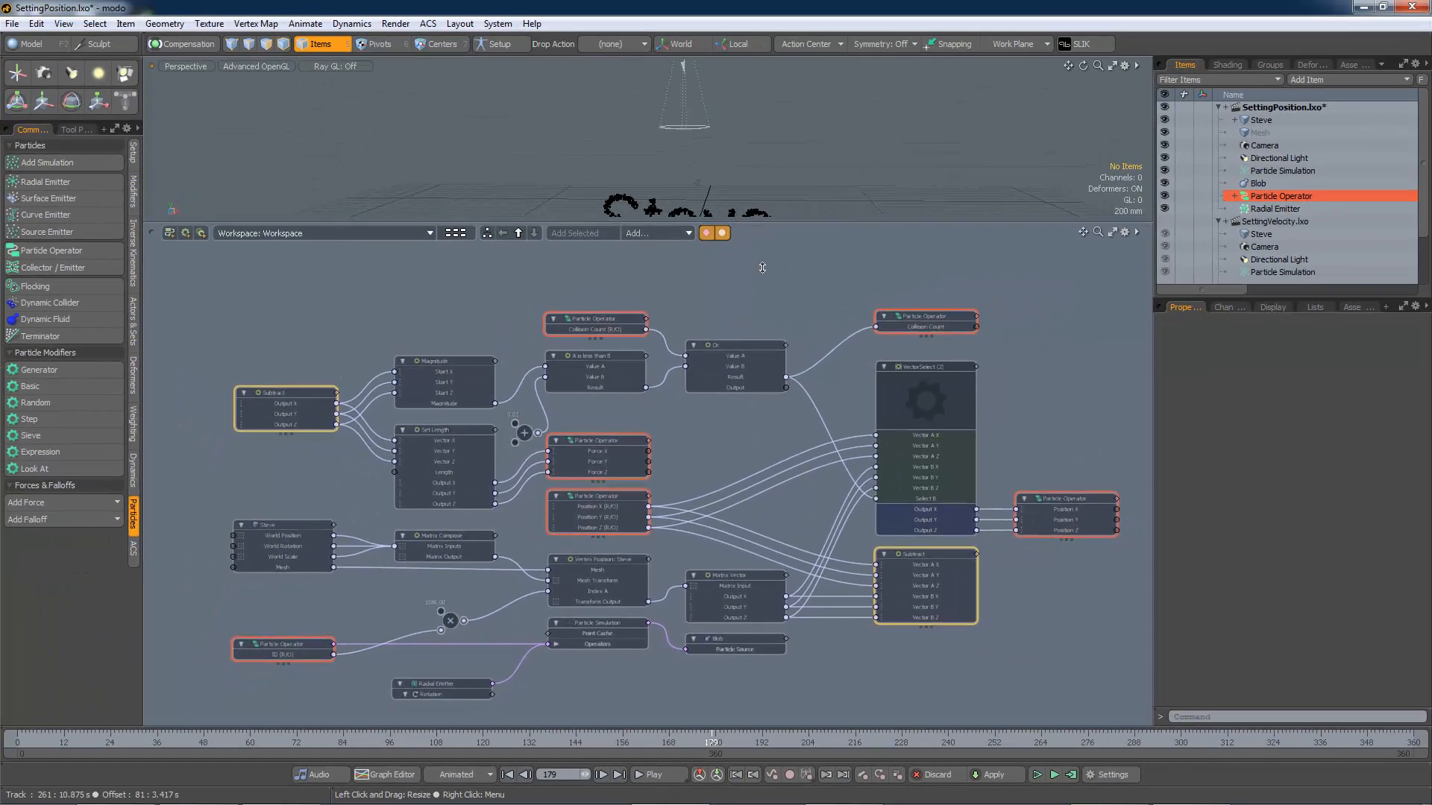
left_click_drag(779, 201, 778, 394)
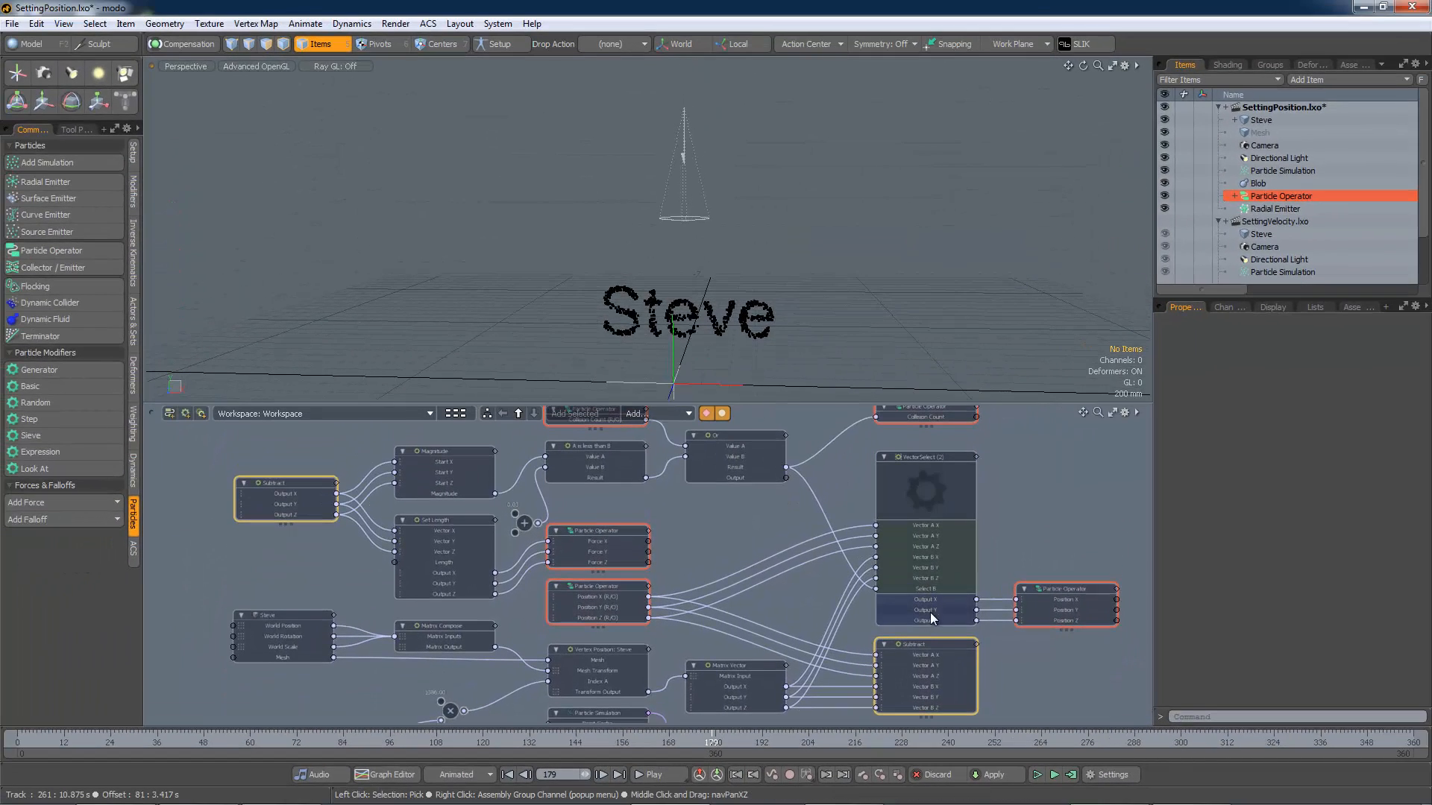